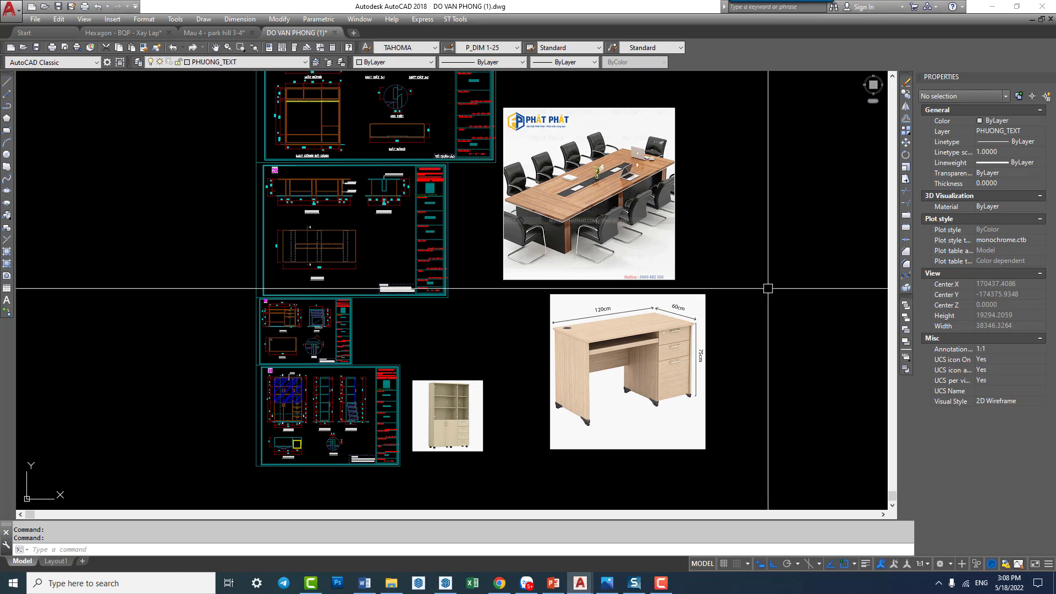
Step: Pan and zoom across the furniture sheets to the sheet 10 desk front elevation
middle_click_drag(464, 333, 473, 310)
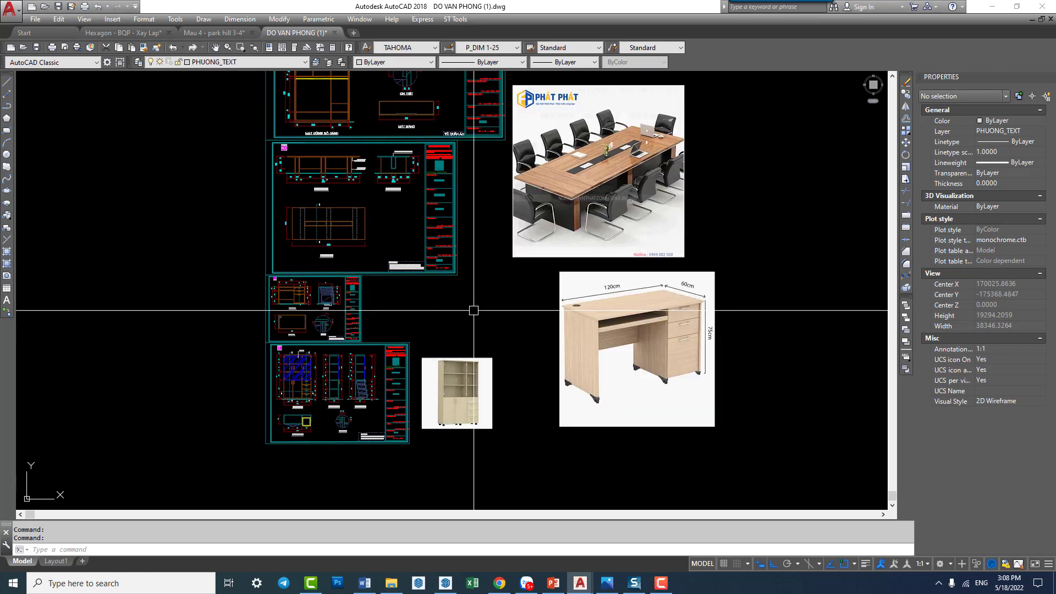
scroll(306, 310, "up", 6)
scroll(299, 264, "down", 3)
scroll(297, 239, "down", 2)
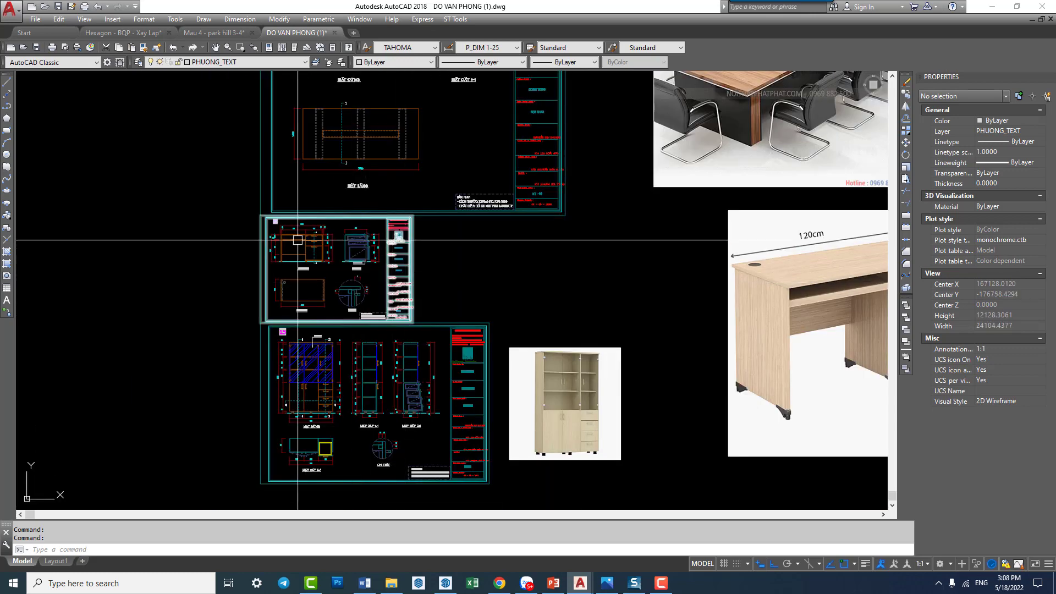
mouse_move(298, 240)
middle_mouse_down()
mouse_move(267, 290)
mouse_move(246, 285)
mouse_move(463, 281)
middle_mouse_up()
scroll(429, 286, "up", 3)
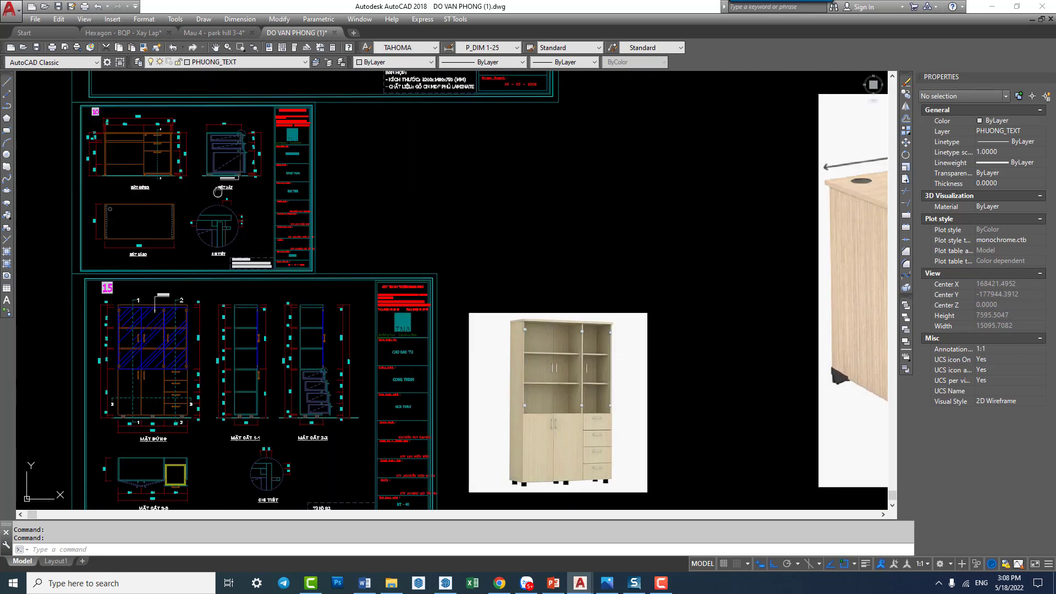
scroll(336, 217, "up", 6)
middle_click_drag(338, 217, 377, 228)
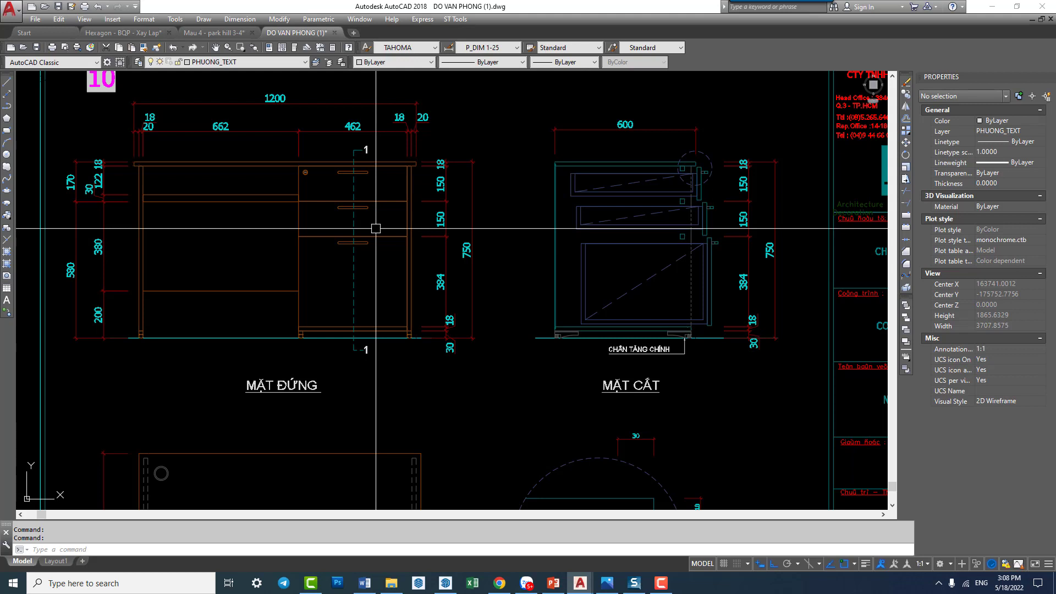
middle_click_drag(407, 256, 412, 262)
middle_click_drag(485, 257, 144, 106)
scroll(448, 252, "down", 3)
middle_click_drag(448, 252, 172, 173)
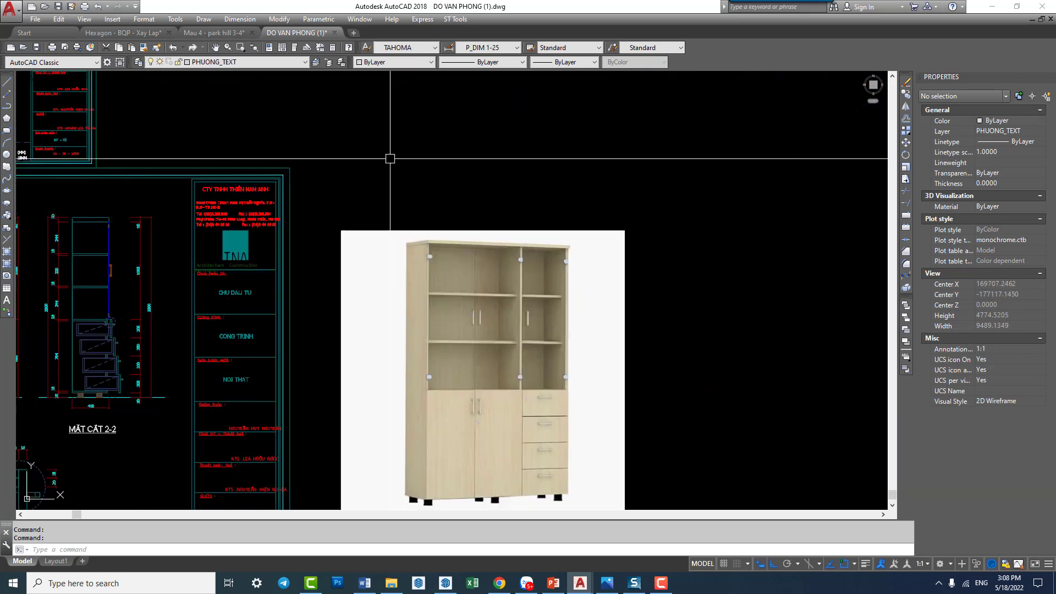
scroll(457, 307, "down", 2)
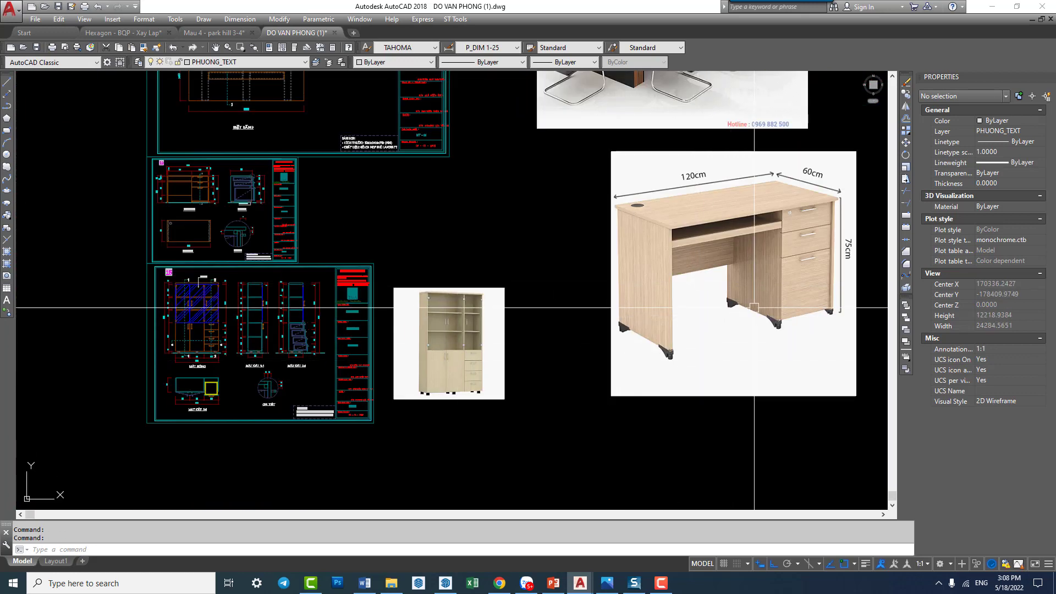
scroll(754, 307, "up", 1)
scroll(754, 307, "up", 2)
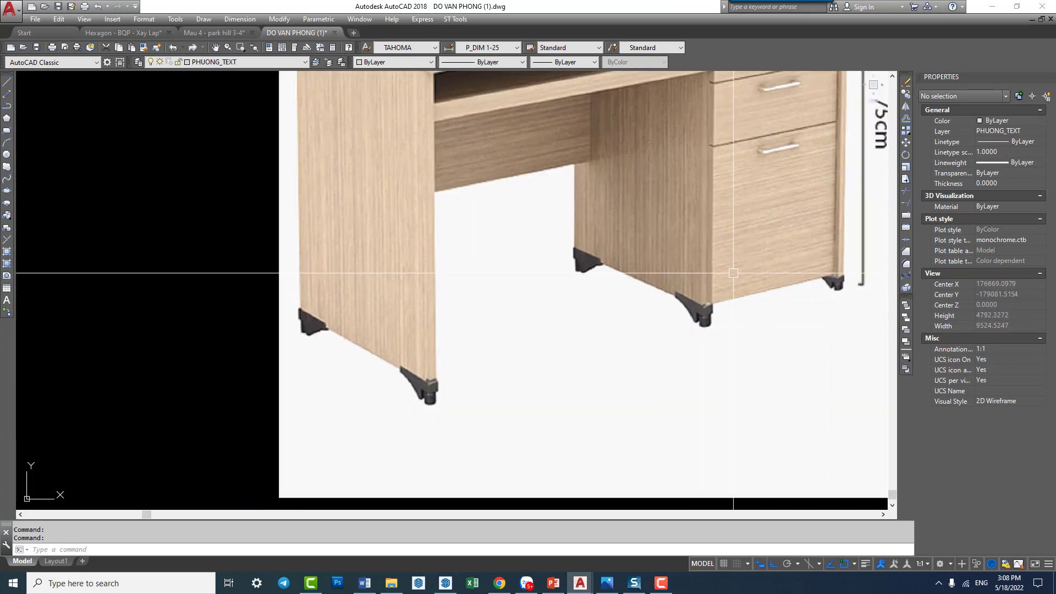
scroll(683, 240, "down", 3)
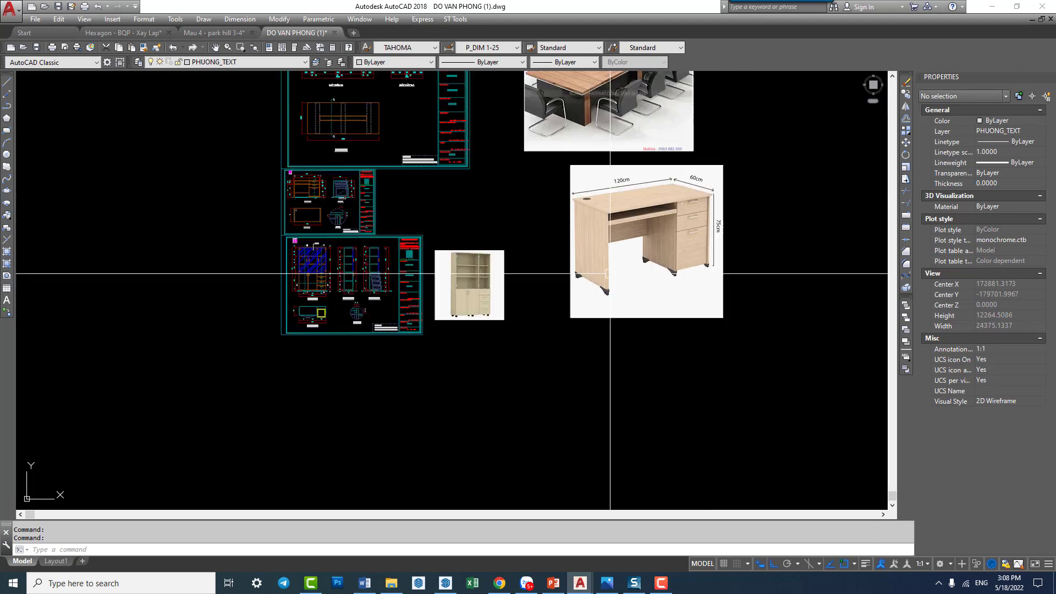
mouse_move(618, 283)
middle_mouse_down()
mouse_move(682, 297)
mouse_move(577, 307)
middle_mouse_up()
scroll(682, 297, "up", 3)
scroll(703, 302, "up", 2)
scroll(704, 301, "down", 1)
scroll(599, 318, "up", 5)
scroll(598, 319, "down", 3)
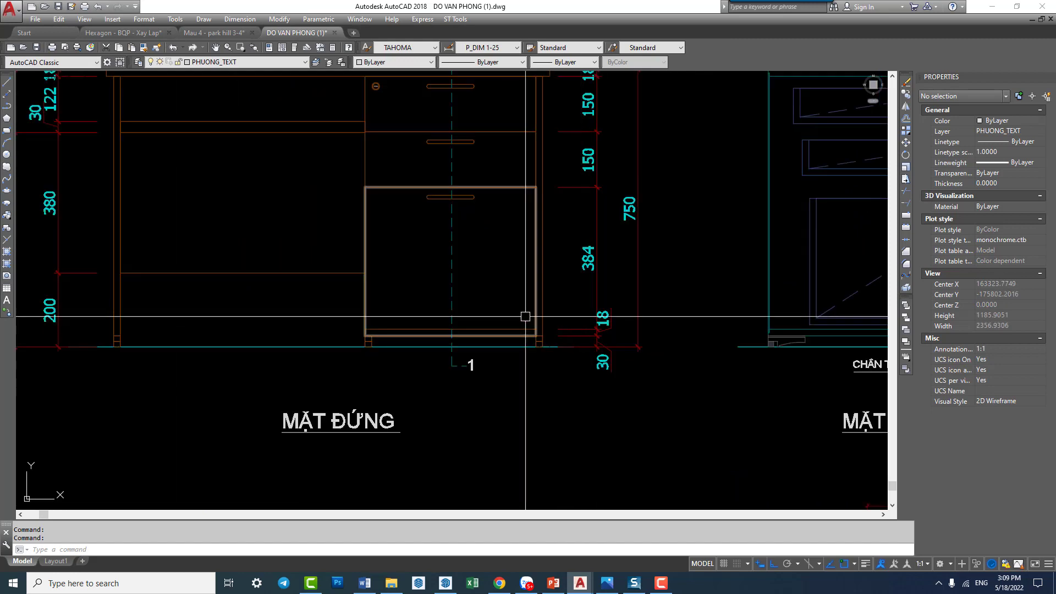
Step: Select the bottom drawer outline, then deselect it after panning to the desk side section
left_click(487, 330)
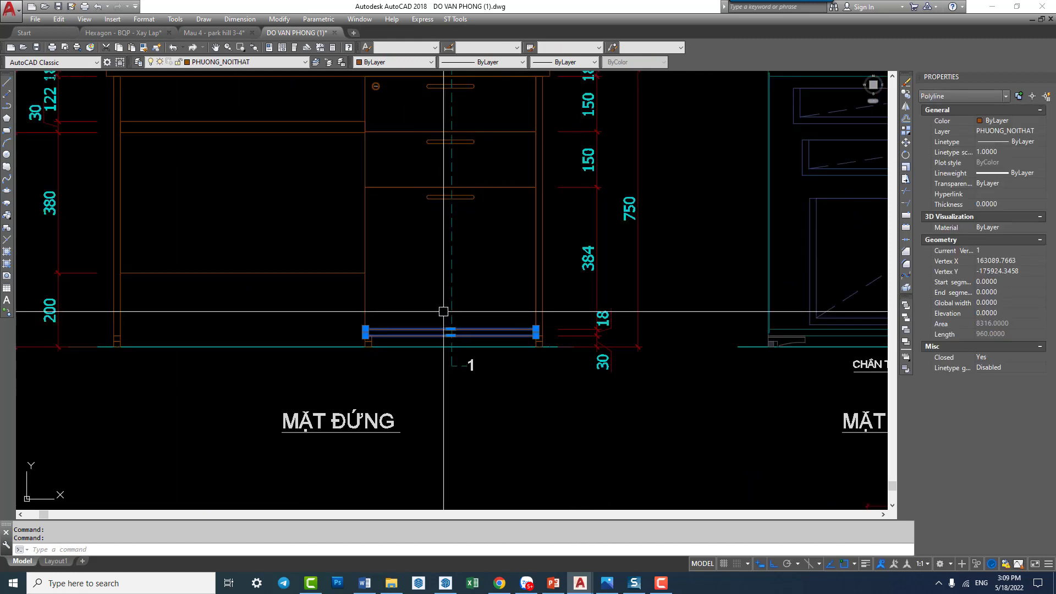
scroll(444, 308, "down", 3)
middle_click_drag(444, 308, 171, 307)
scroll(379, 308, "up", 6)
key("Escape")
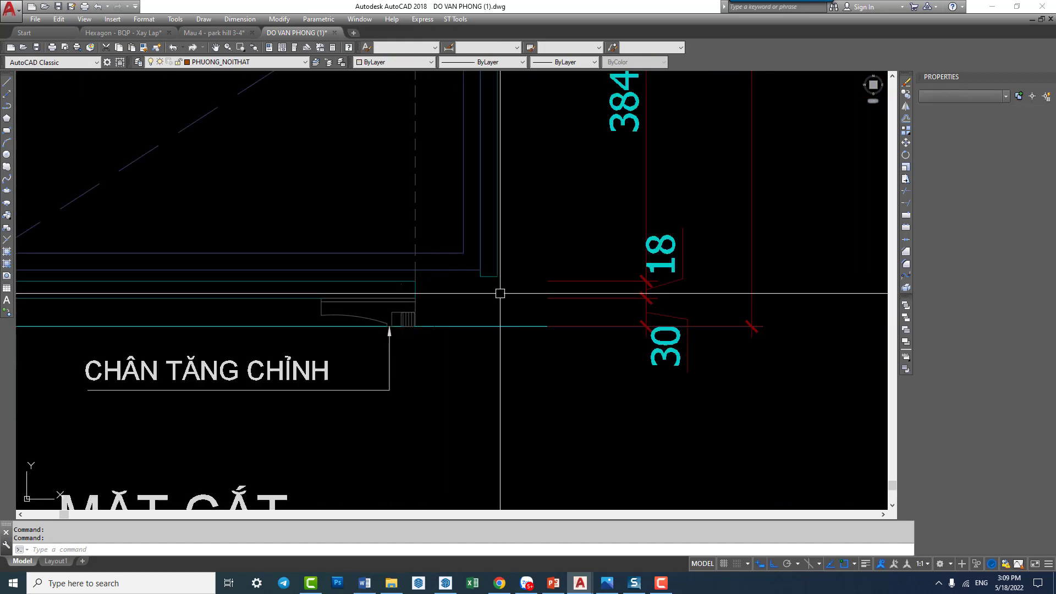
Step: Pan along the side section's base over to the cabinet and desk reference photos
mouse_move(456, 326)
middle_mouse_down()
mouse_move(513, 326)
mouse_move(536, 349)
middle_mouse_up()
scroll(531, 300, "down", 3)
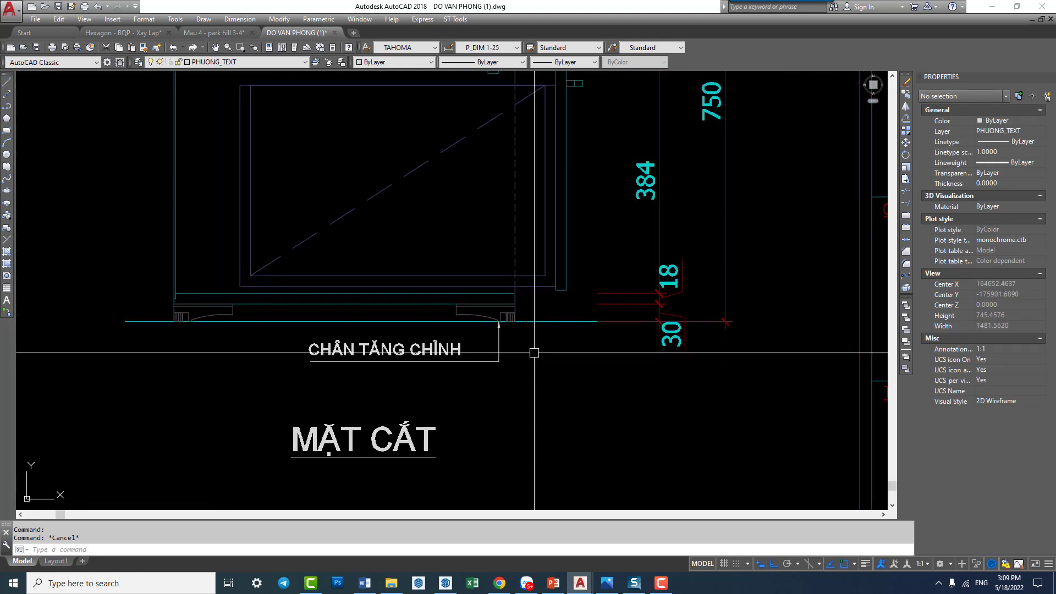
scroll(519, 289, "up", 5)
scroll(528, 283, "down", 7)
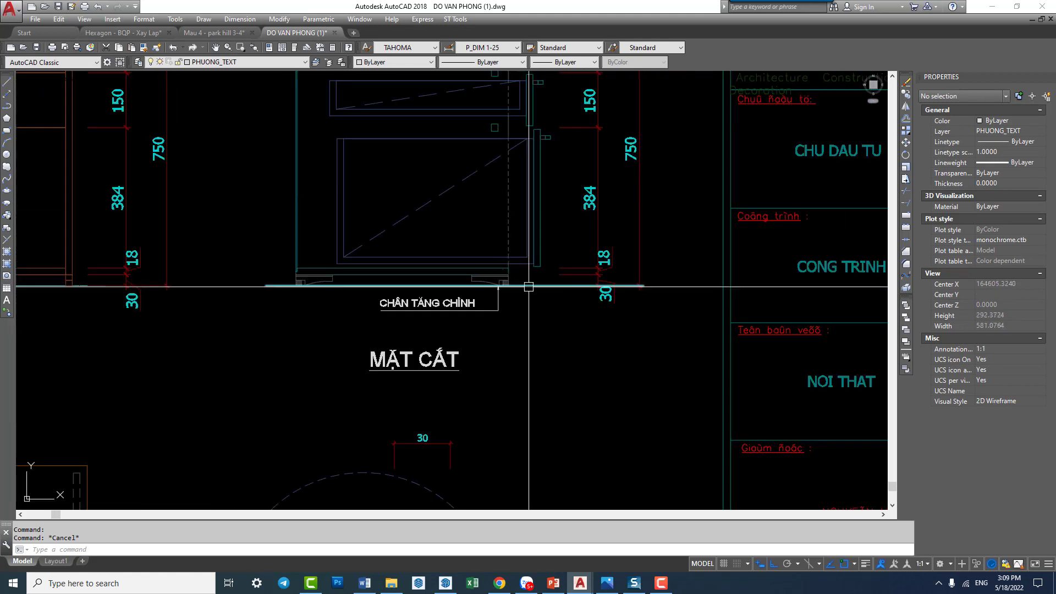
scroll(660, 358, "down", 5)
middle_click_drag(608, 367, 375, 181)
scroll(374, 182, "up", 5)
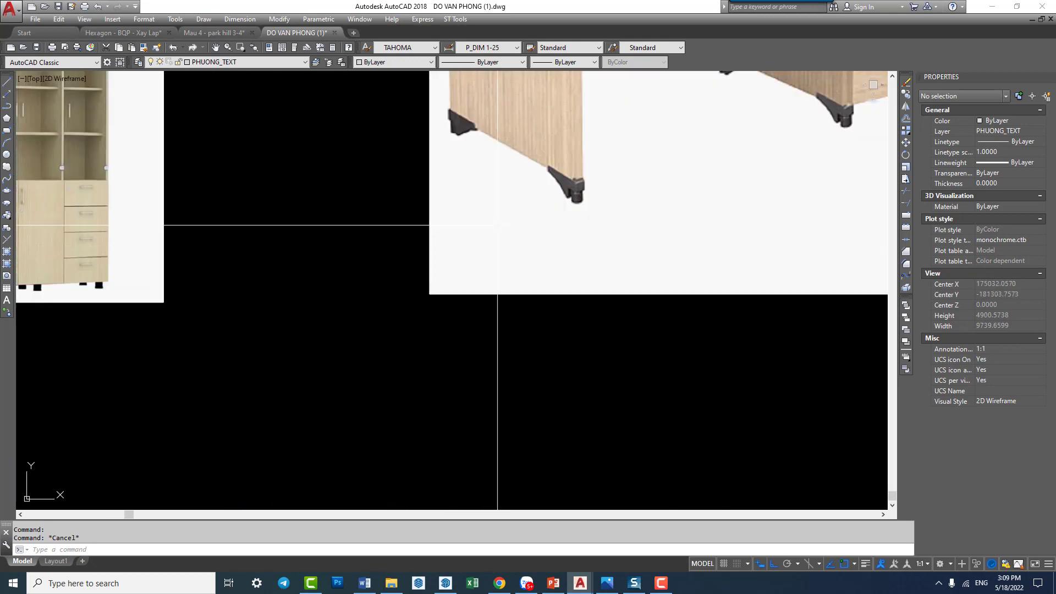
scroll(374, 182, "up", 3)
scroll(355, 219, "up", 2)
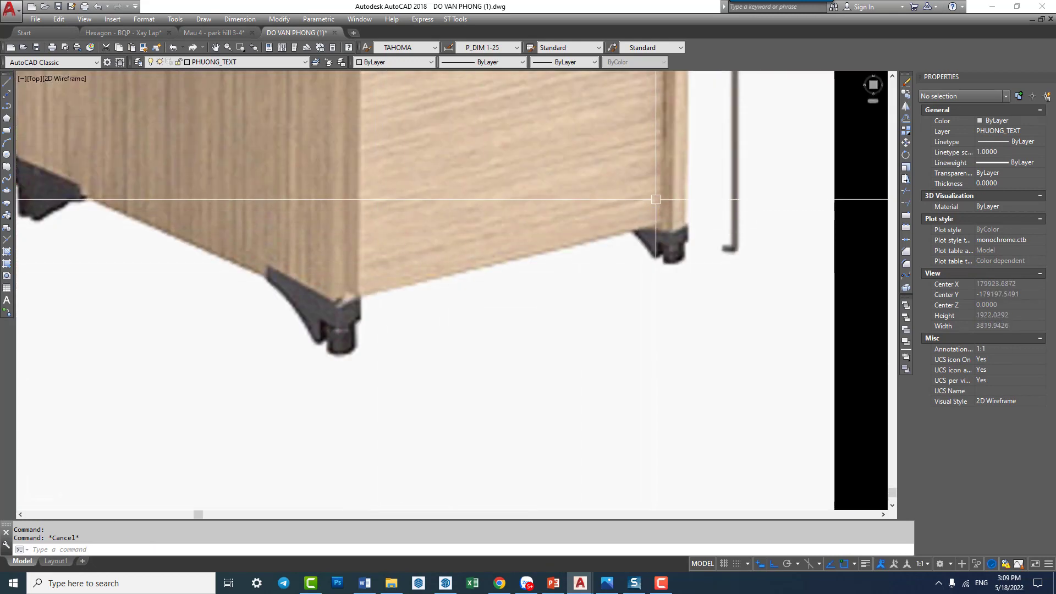
scroll(365, 154, "down", 2)
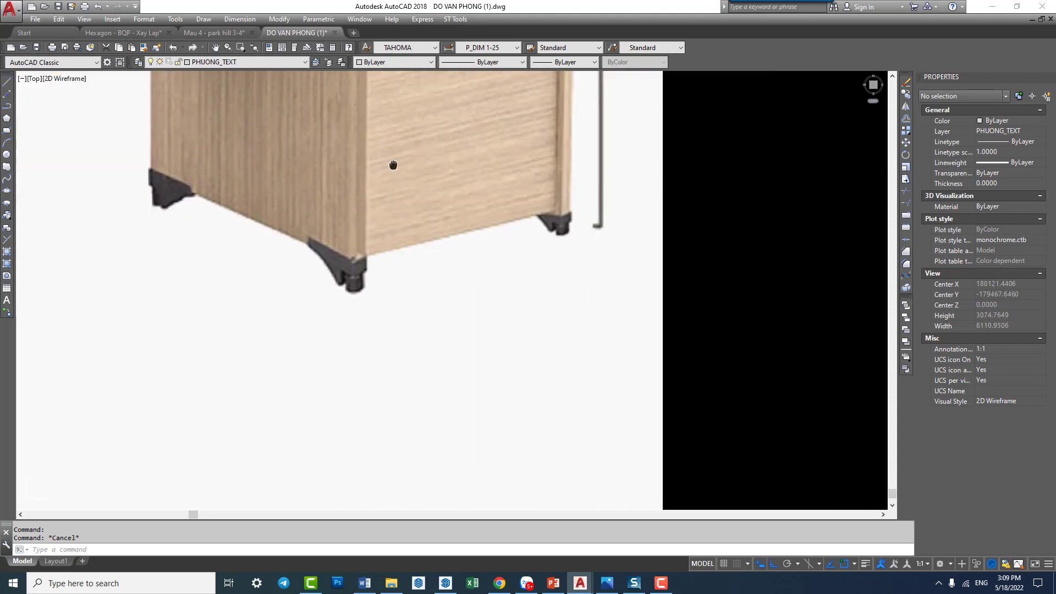
middle_click_drag(387, 101, 393, 164)
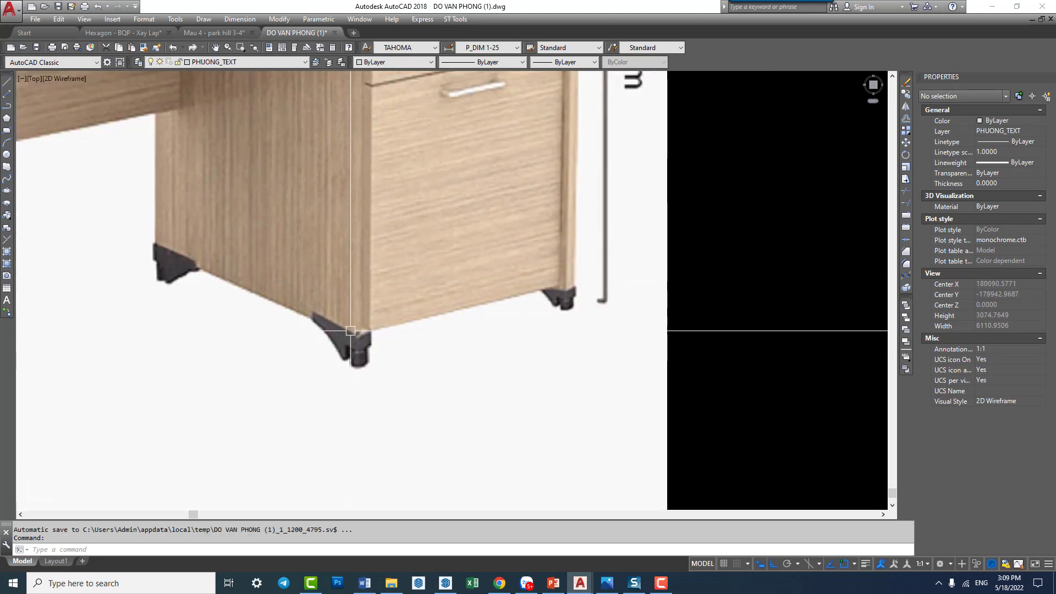
scroll(350, 330, "down", 4)
scroll(392, 295, "down", 2)
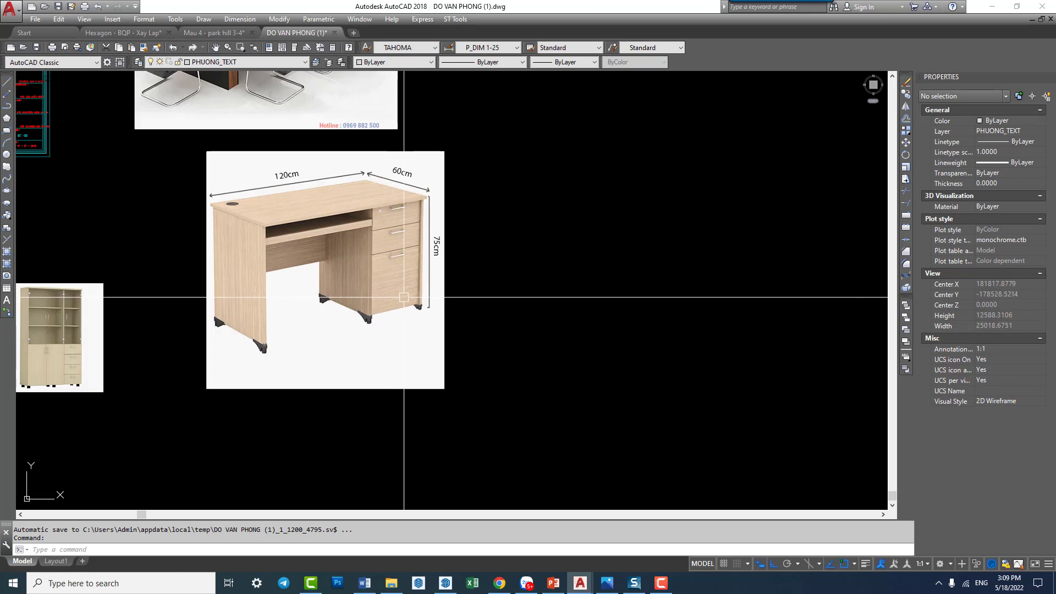
scroll(404, 306, "down", 2)
scroll(342, 257, "up", 4)
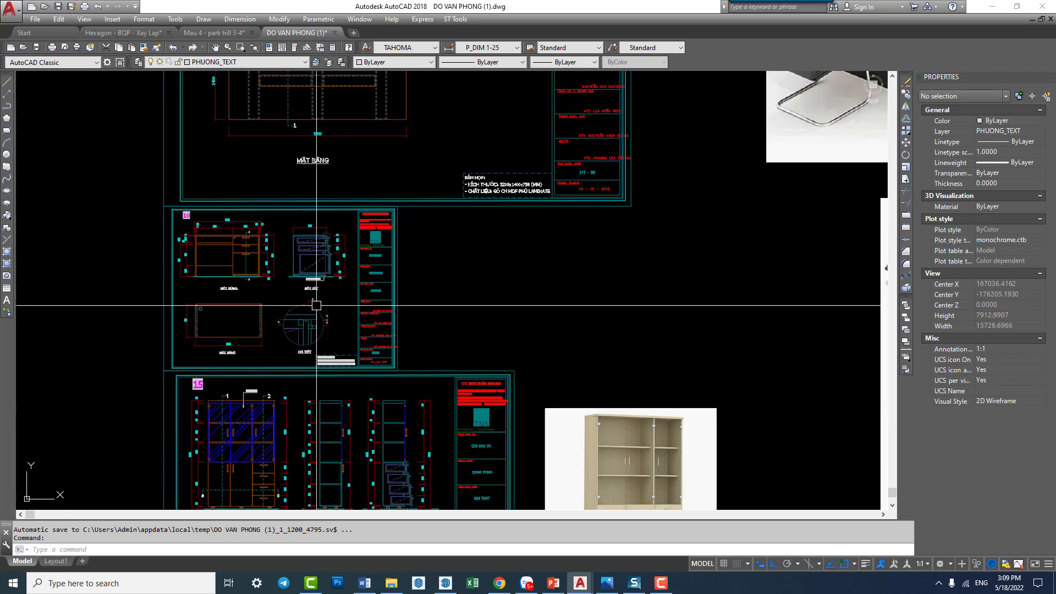
scroll(317, 305, "up", 4)
scroll(308, 248, "down", 4)
scroll(295, 295, "up", 1)
scroll(290, 314, "up", 4)
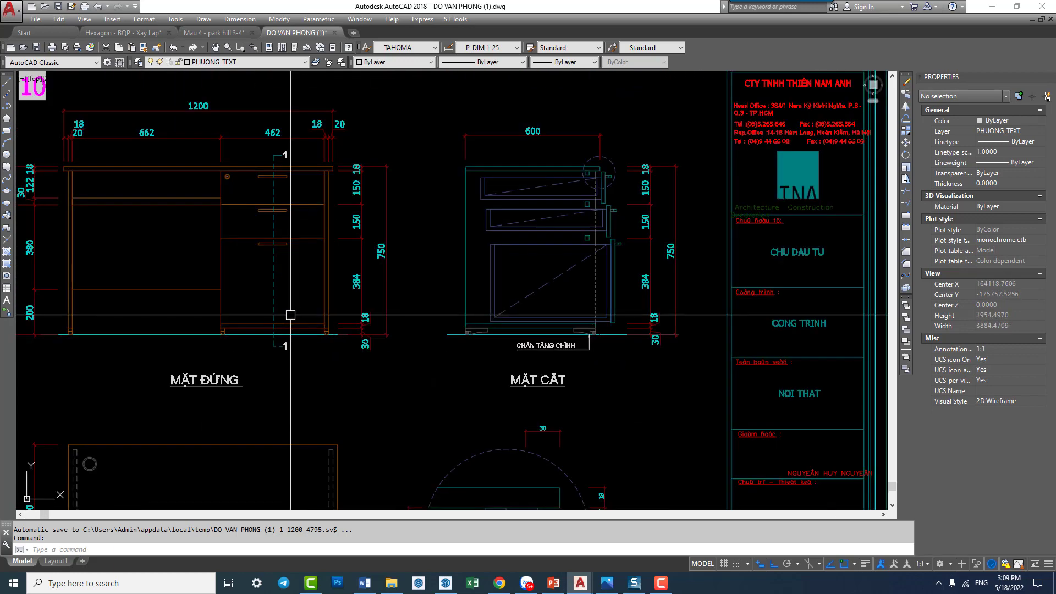
scroll(344, 287, "up", 2)
Step: Pan back along the elevation and section bases, selecting then deselecting the bottom shelf
middle_click_drag(22, 341, 270, 330)
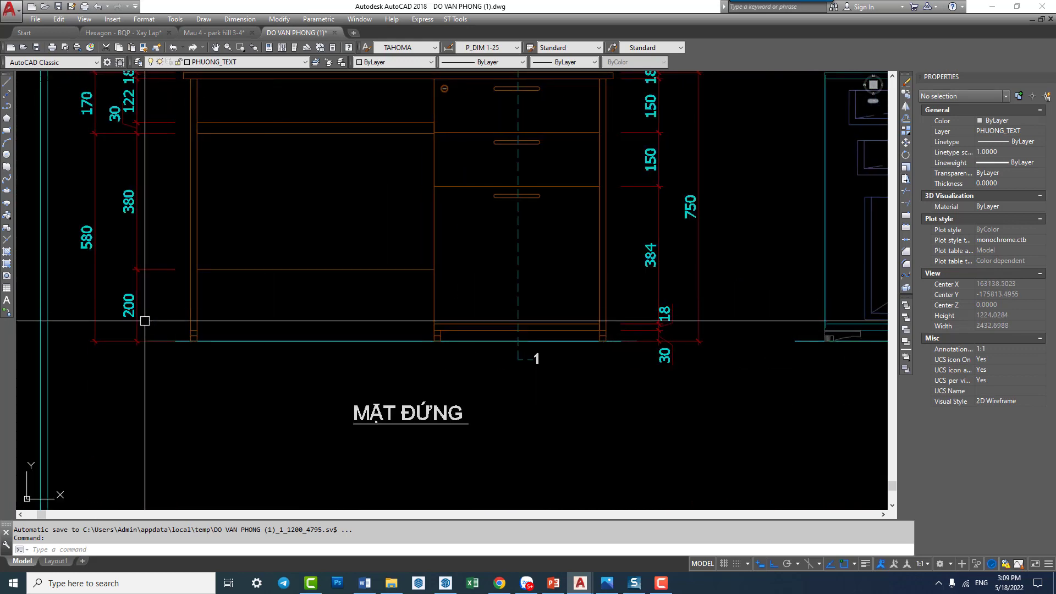
middle_click_drag(661, 330, 307, 340)
scroll(306, 340, "up", 2)
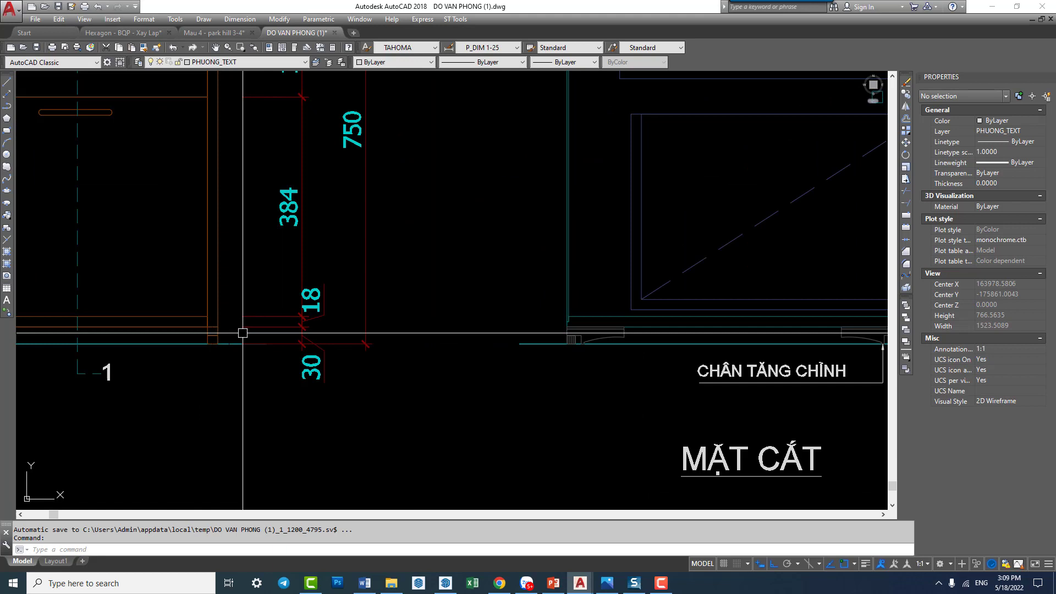
middle_click_drag(434, 383, 176, 420)
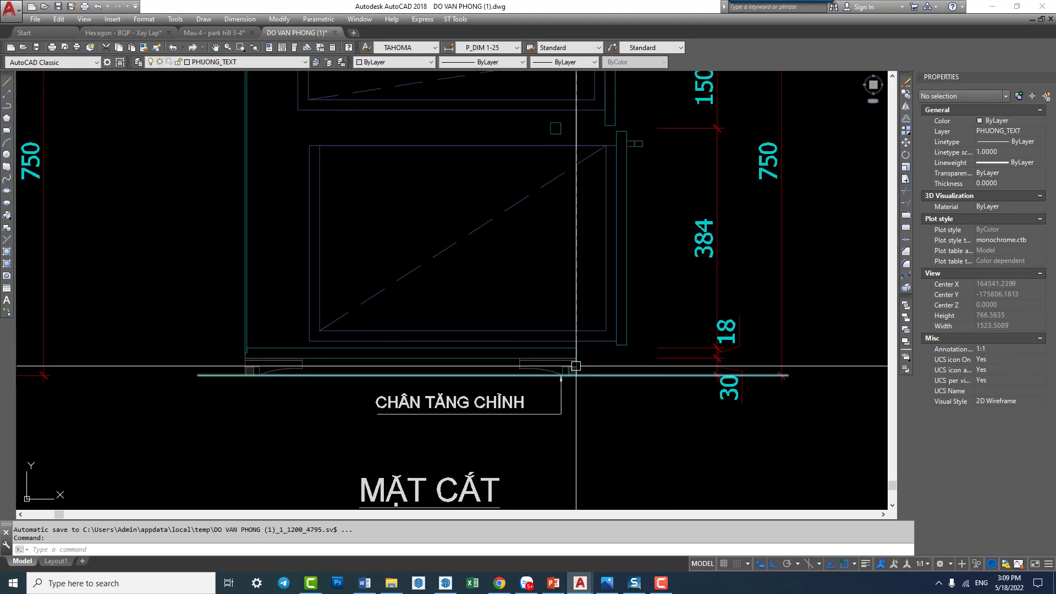
mouse_move(253, 355)
middle_mouse_down()
mouse_move(609, 427)
mouse_move(429, 419)
mouse_move(631, 418)
middle_mouse_up()
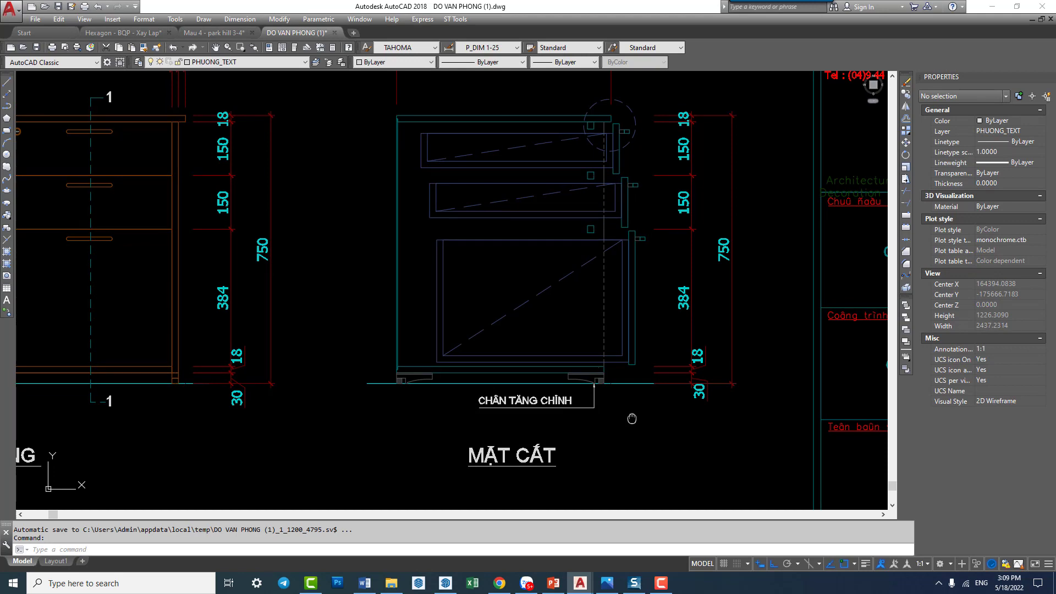
middle_click_drag(149, 376, 432, 370)
scroll(432, 370, "up", 4)
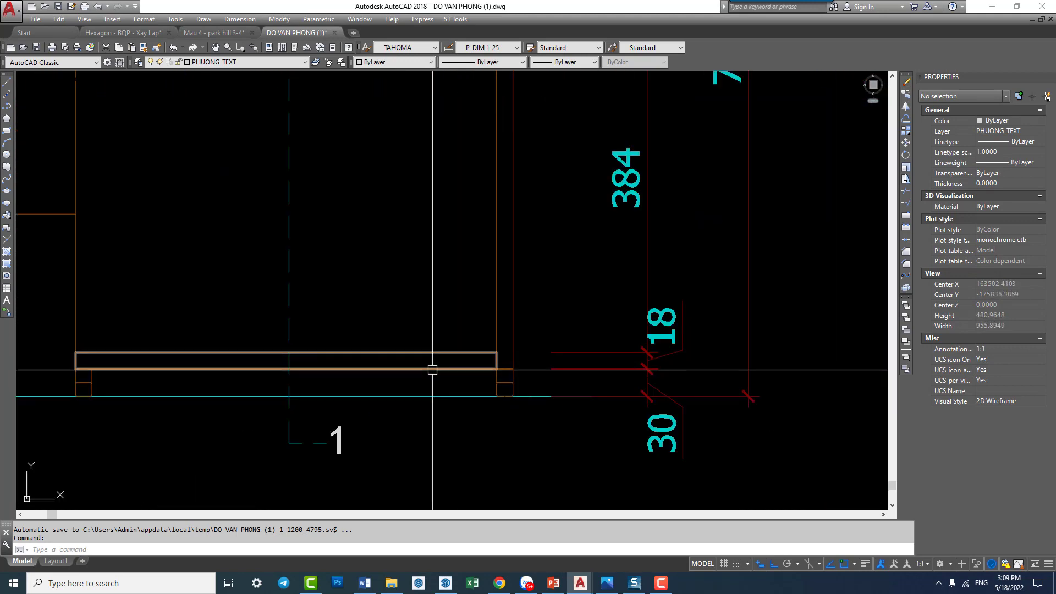
left_click(433, 368)
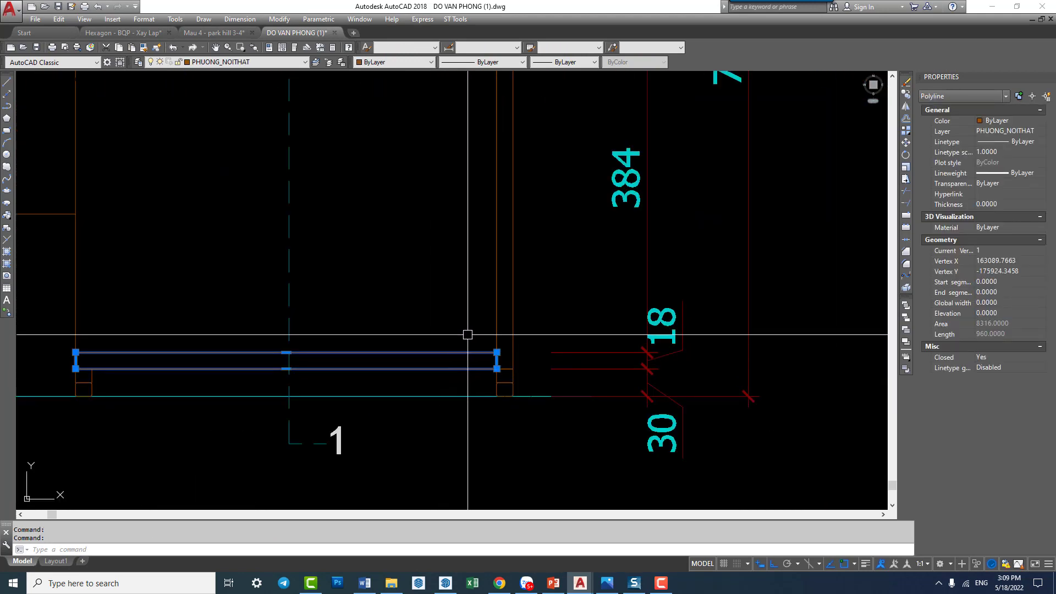
key("Escape")
Step: Erase the bottom shelf outline and the 18 dimension from the front elevation
scroll(133, 293, "down", 2)
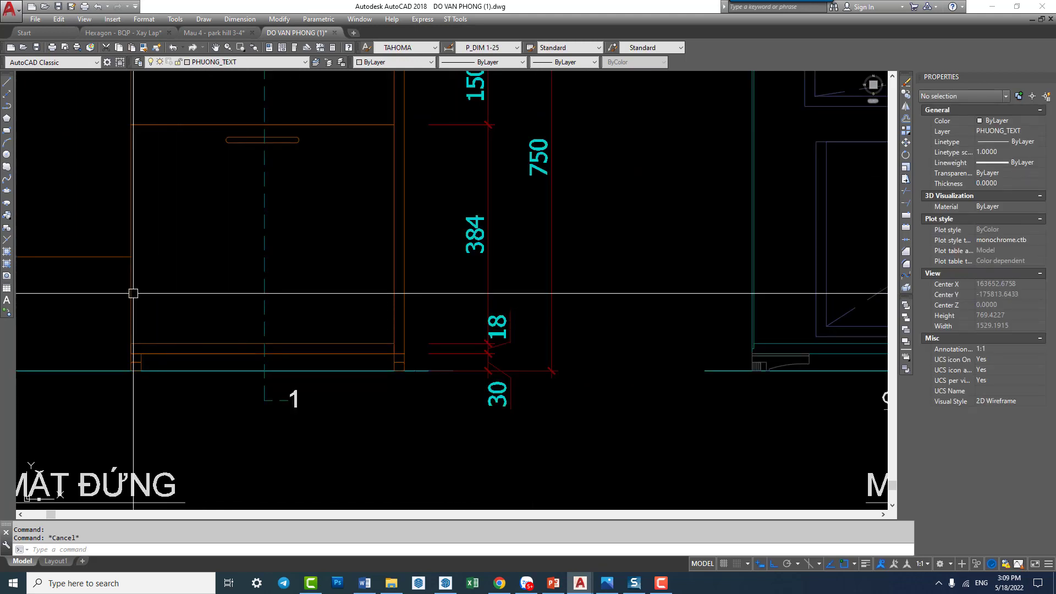
left_click(133, 294)
left_click(216, 343)
type("e")
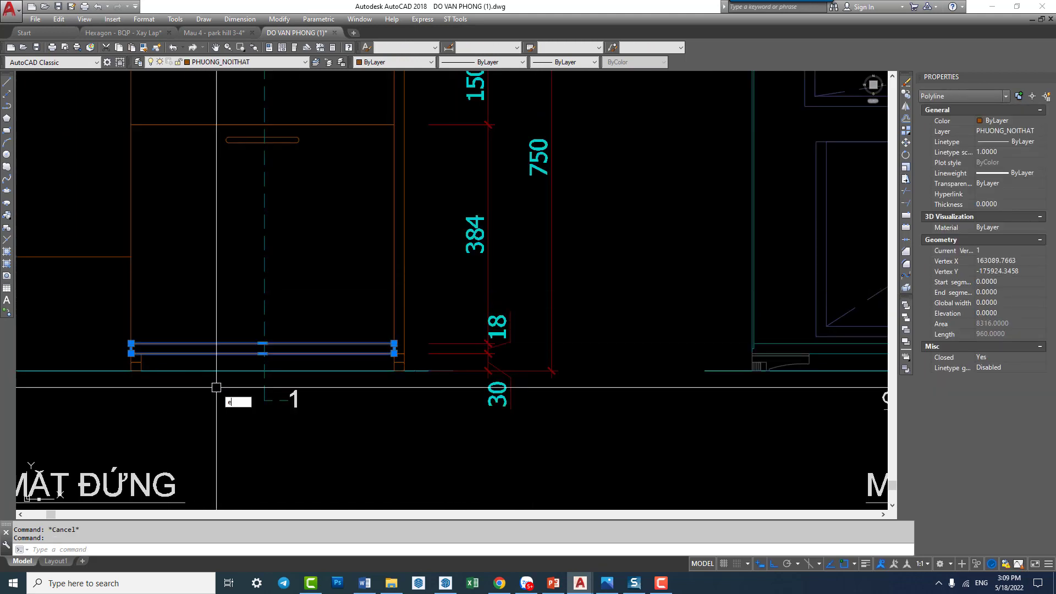
key("Return")
scroll(352, 377, "down", 2)
scroll(275, 352, "up", 3)
left_click(285, 333)
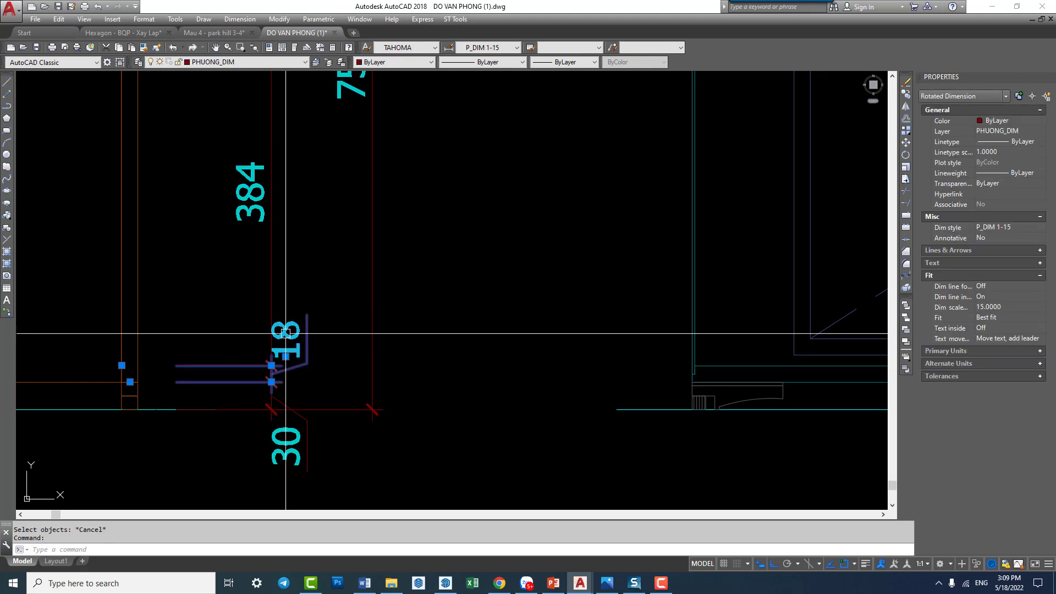
type("e")
key("Return")
Step: Cancel a grip stretch on the 384 dimension and zoom to the section's bottom corner
left_click(236, 365)
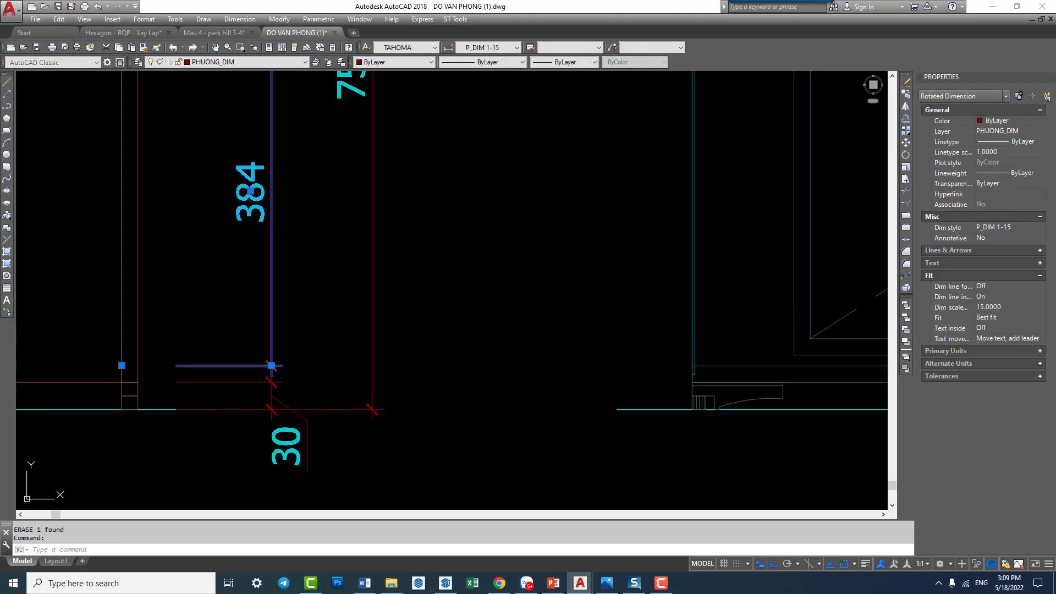
left_click(121, 366)
key("Escape")
scroll(262, 382, "down", 4)
mouse_move(329, 437)
middle_mouse_down()
mouse_move(356, 397)
mouse_move(314, 392)
middle_mouse_up()
scroll(561, 345, "up", 2)
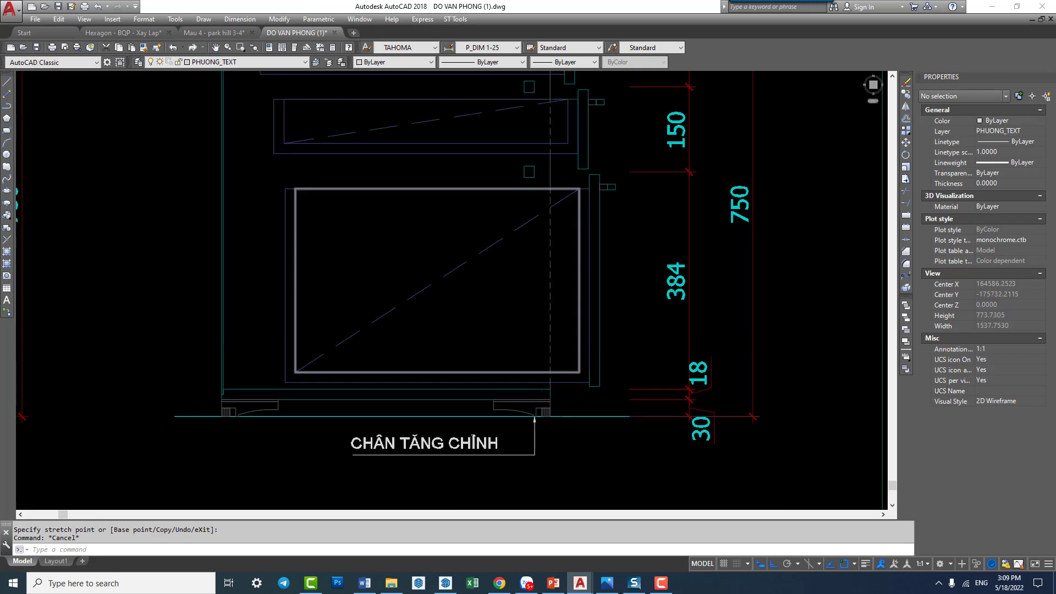
scroll(571, 387, "up", 4)
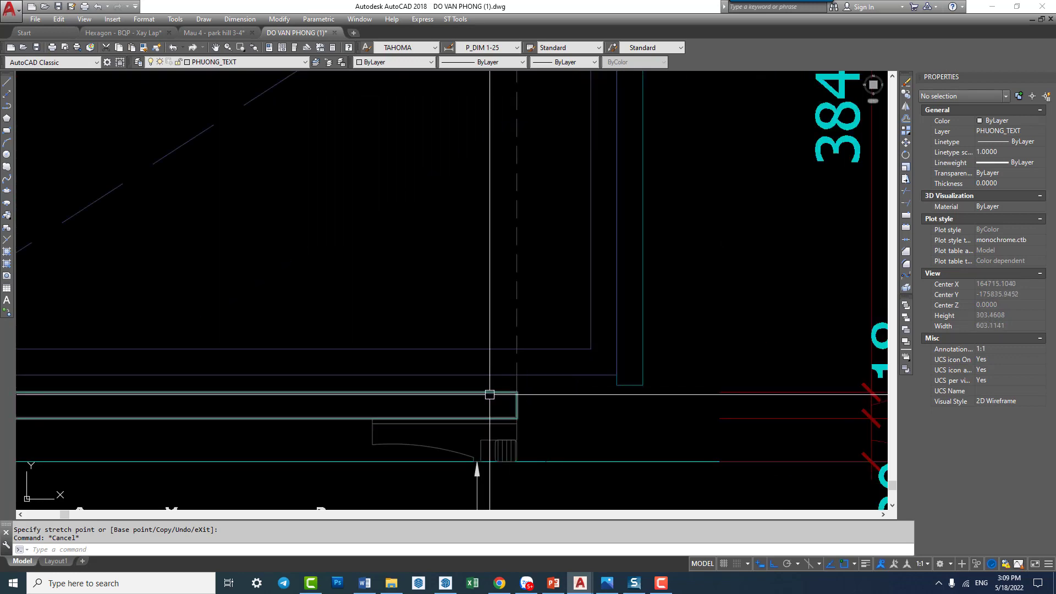
Step: Stretch the narrow vertical side panel's bottom edge down to the base
left_click(632, 386)
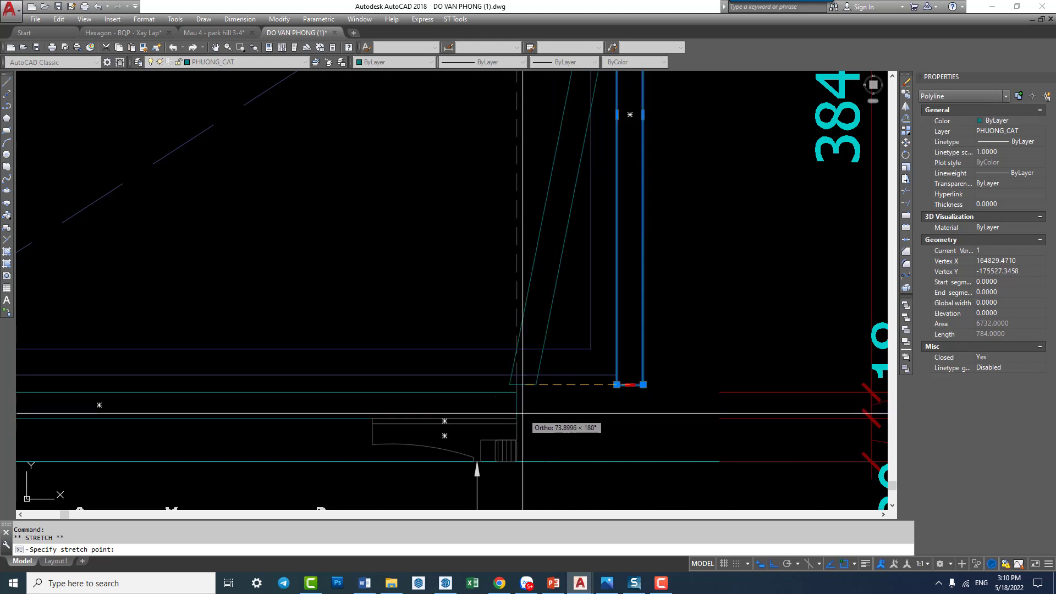
left_click(617, 418)
key("Escape")
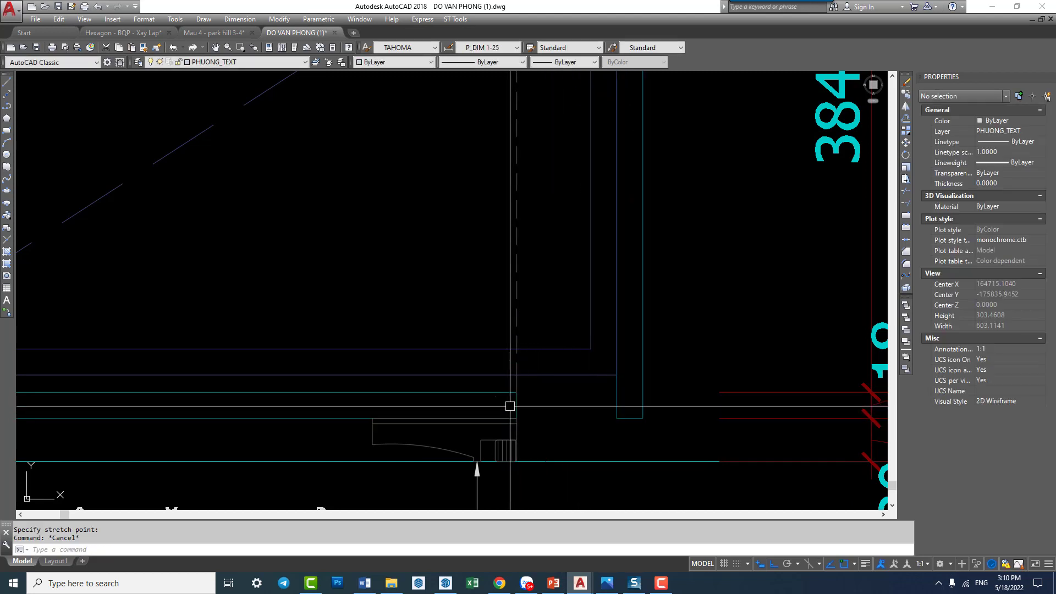
scroll(509, 406, "down", 3)
scroll(482, 385, "down", 2)
scroll(482, 381, "up", 2)
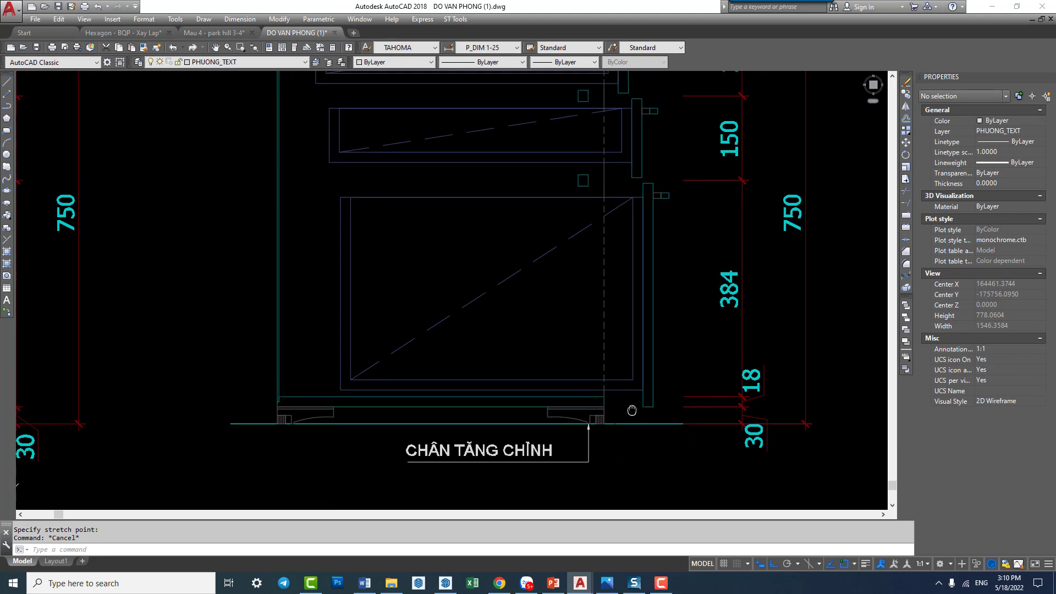
middle_click_drag(482, 380, 442, 417)
scroll(608, 422, "up", 4)
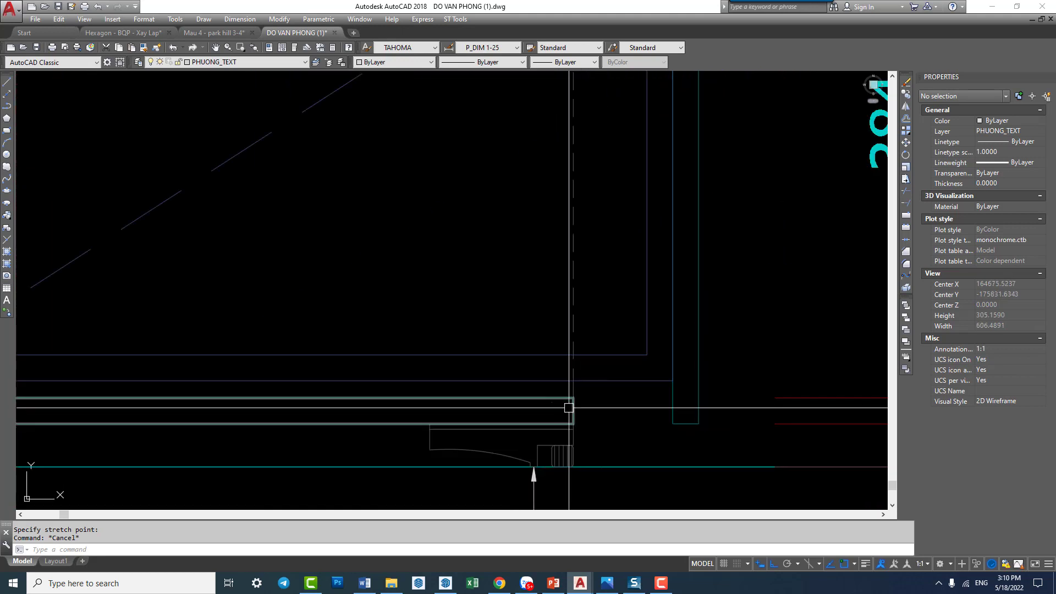
Step: Shorten the bottom panel by 18 with a grip stretch on its end corner
left_click(558, 410)
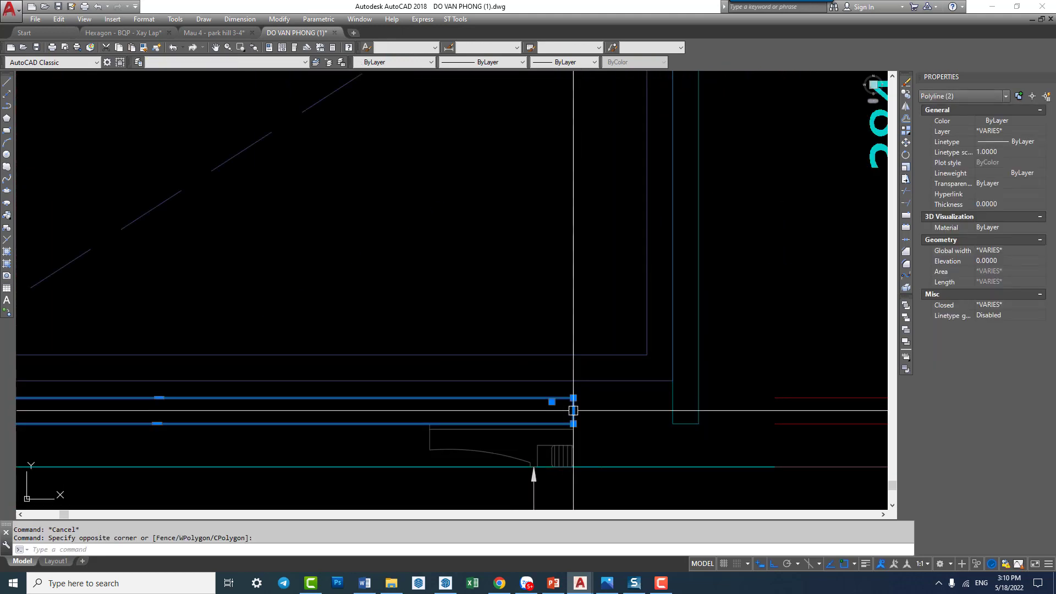
key("Escape")
key("Escape")
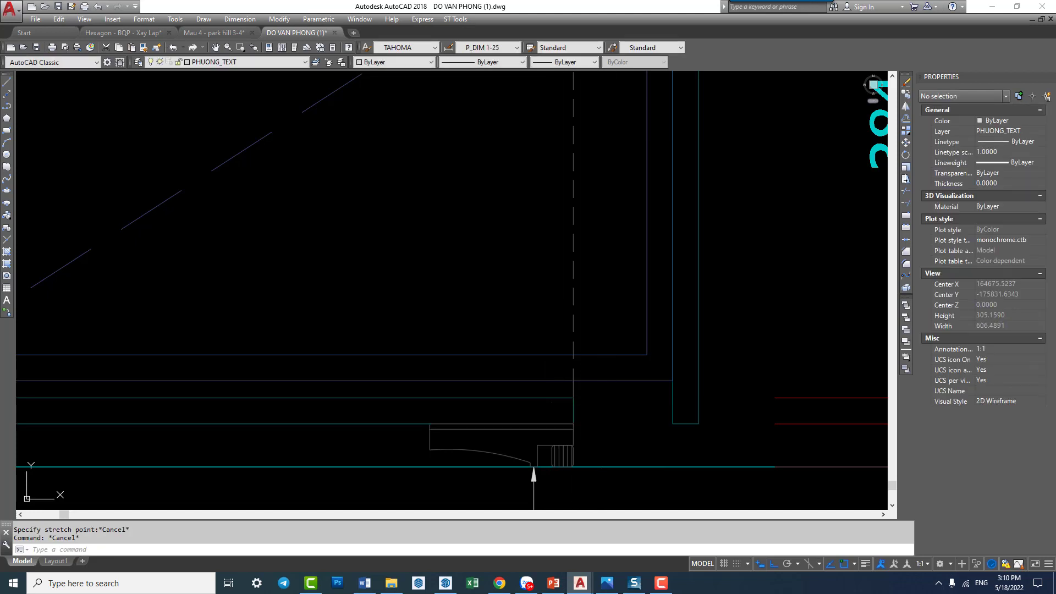
left_click(572, 416)
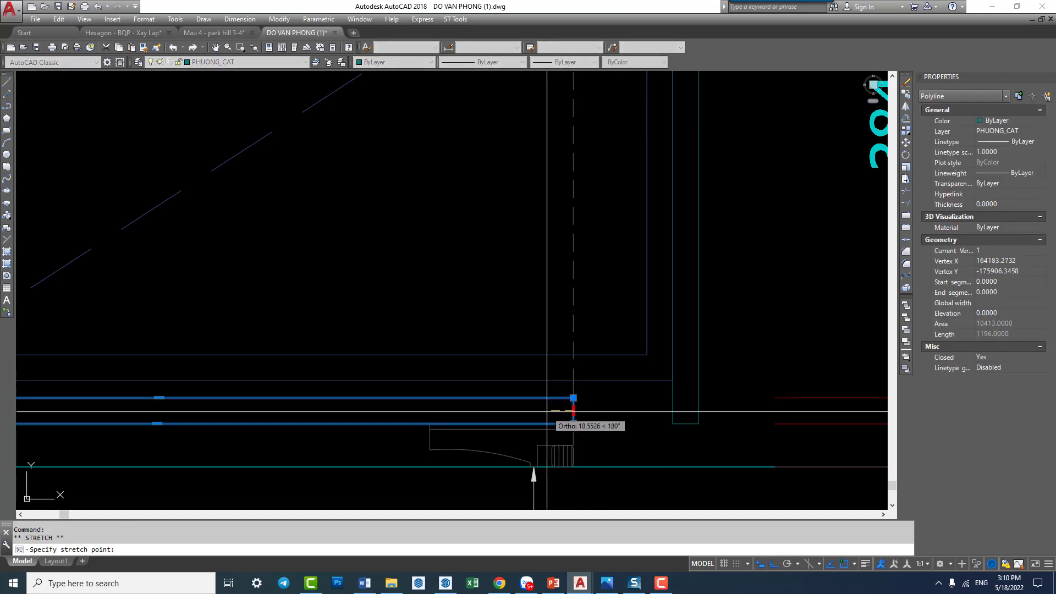
type("18")
key("Return")
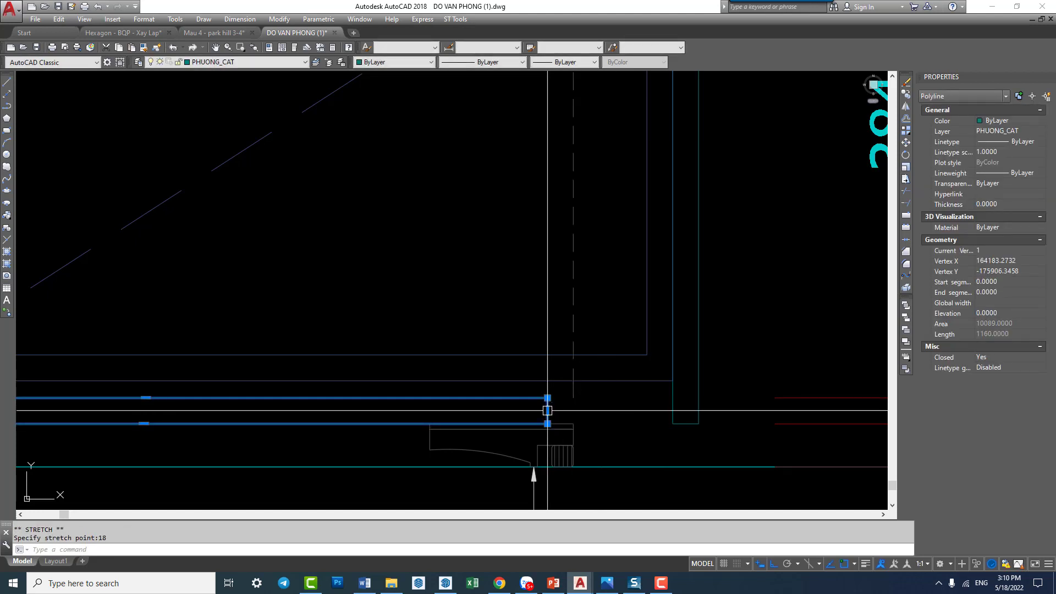
key("Escape")
Step: Move the adjustable foot bracket parts left beneath the shortened bottom panel
middle_click_drag(547, 451, 552, 412)
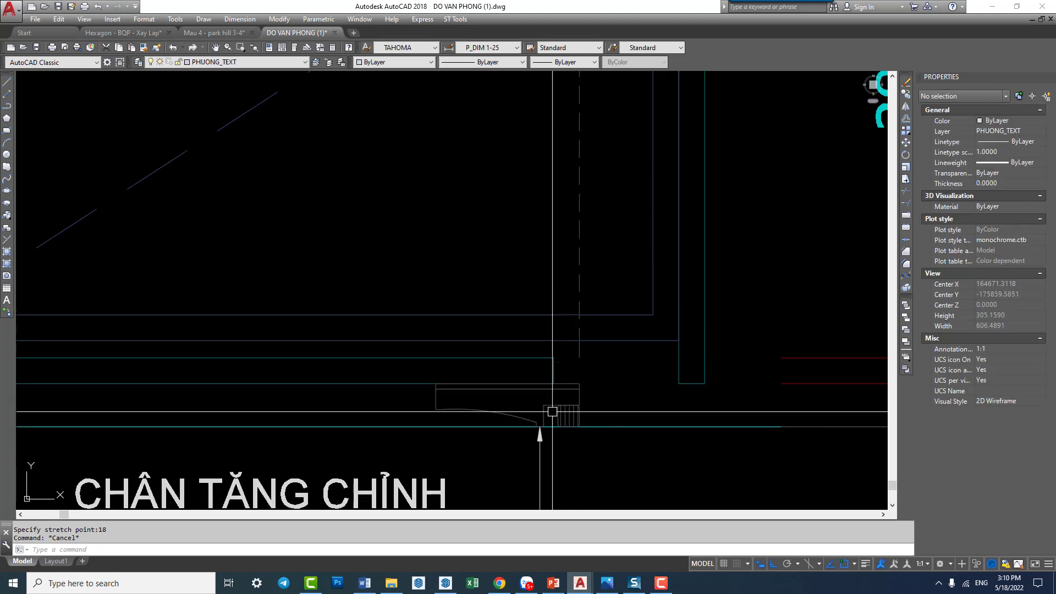
type("M")
left_click(383, 448)
left_click(617, 378)
scroll(582, 385, "up", 2)
key("Return")
scroll(572, 386, "up", 2)
left_click(584, 380)
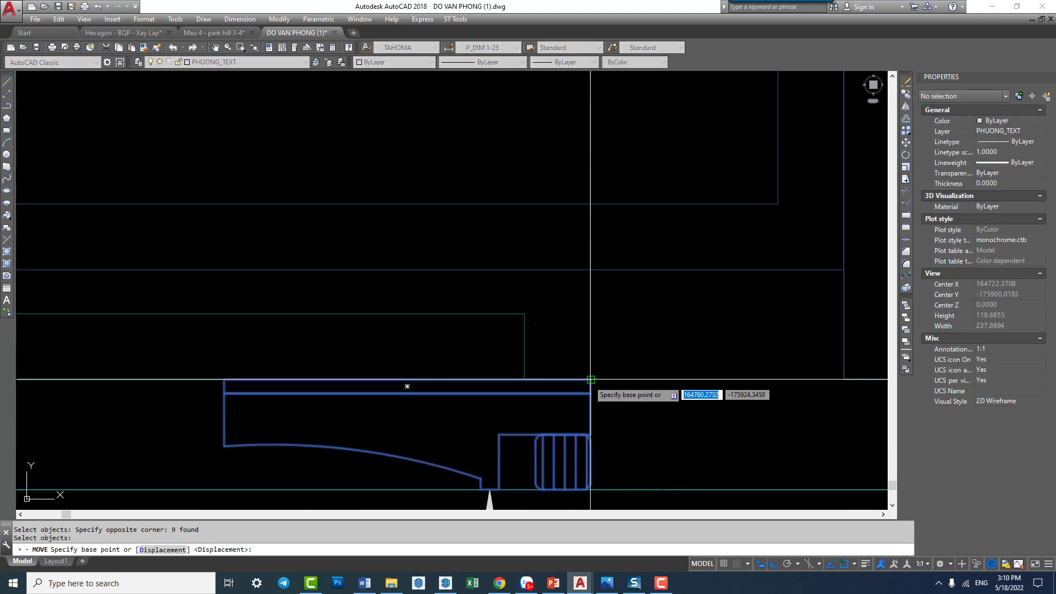
left_click(533, 380)
scroll(532, 403, "down", 1)
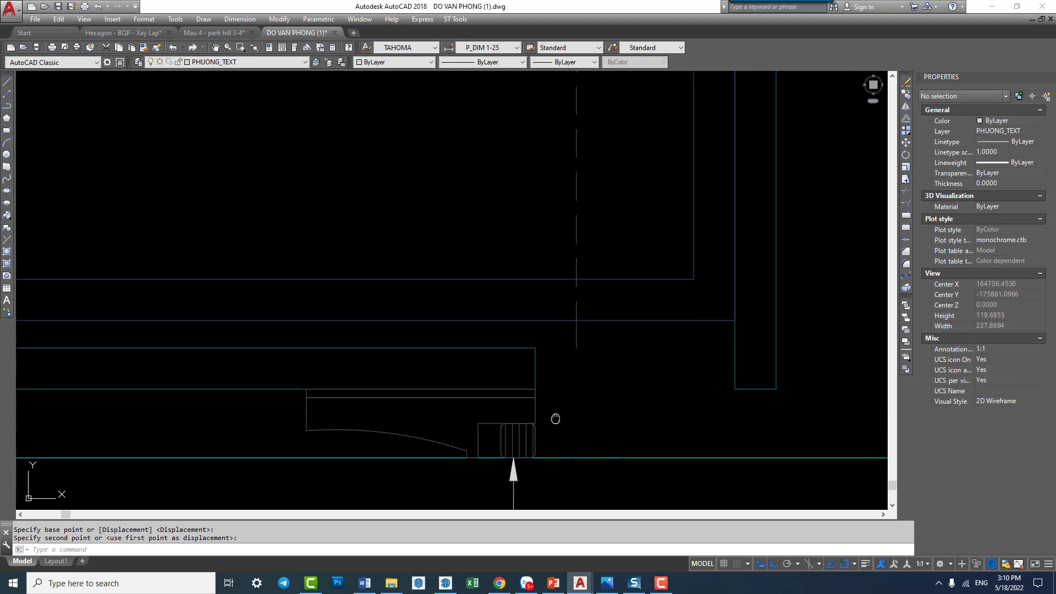
scroll(532, 403, "down", 1)
scroll(532, 403, "down", 2)
scroll(528, 400, "down", 5)
Step: Zoom out and pan past the table-leg reference photo to centre glass-door cabinet sheet 15
scroll(524, 397, "down", 4)
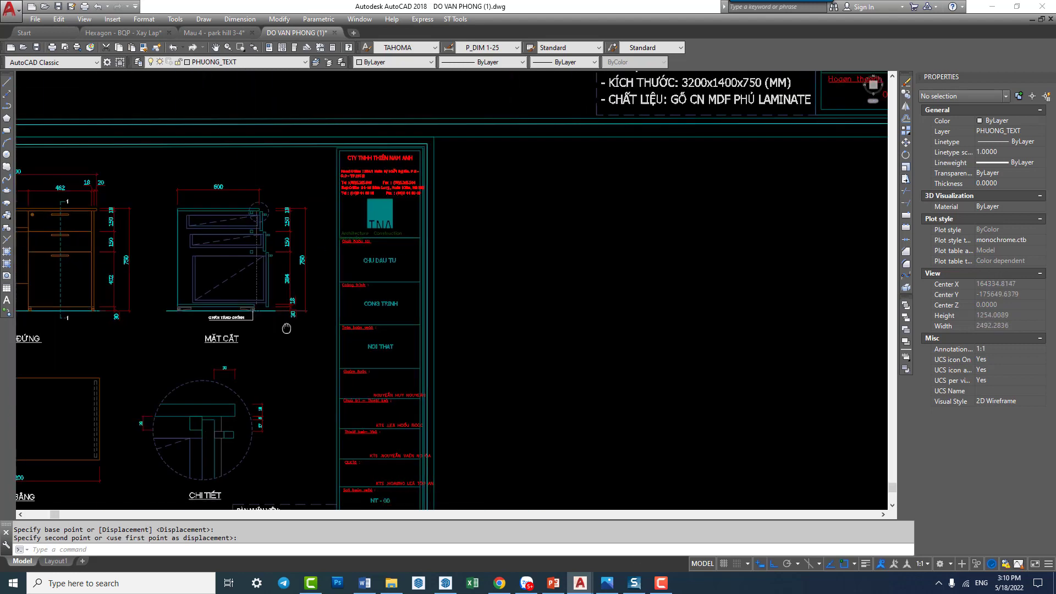
scroll(520, 395, "down", 3)
mouse_move(520, 395)
middle_mouse_down()
mouse_move(484, 285)
mouse_move(220, 286)
middle_mouse_up()
scroll(605, 308, "up", 2)
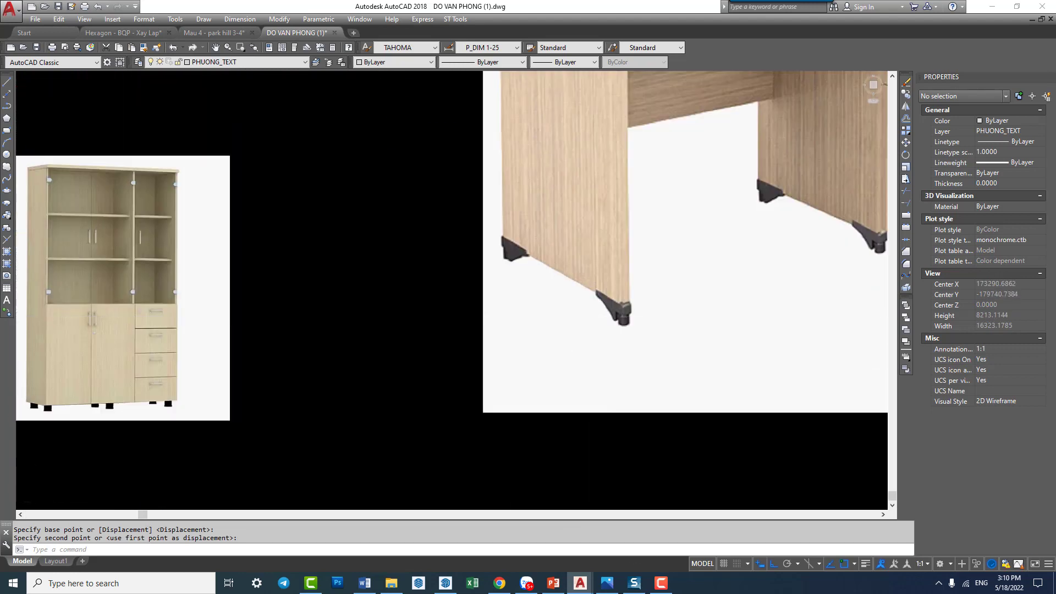
scroll(622, 312, "up", 2)
scroll(654, 295, "down", 2)
scroll(648, 312, "up", 2)
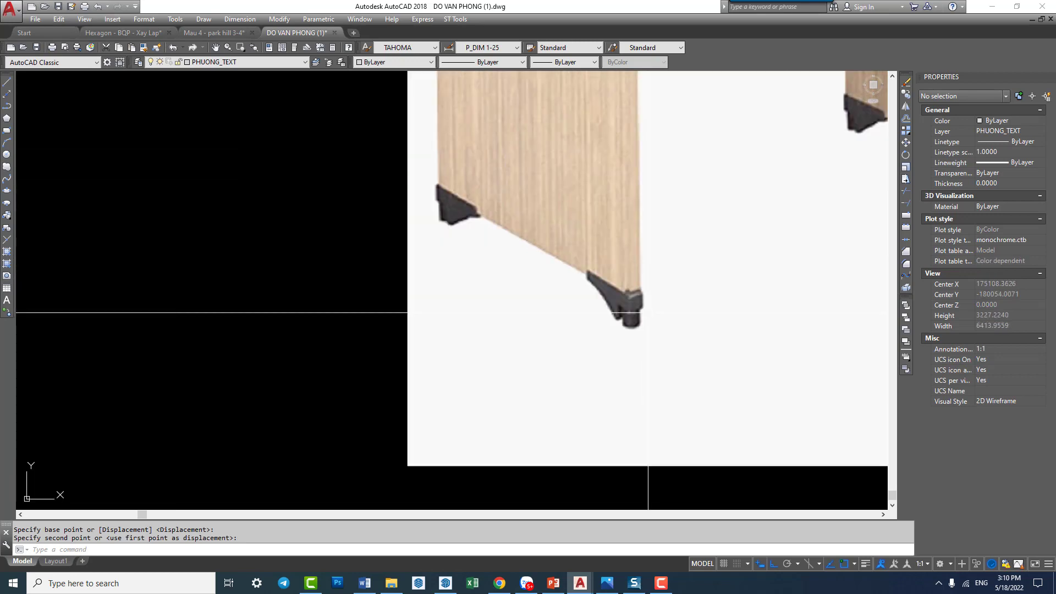
scroll(548, 285, "down", 4)
middle_click_drag(513, 264, 701, 346)
scroll(394, 377, "up", 2)
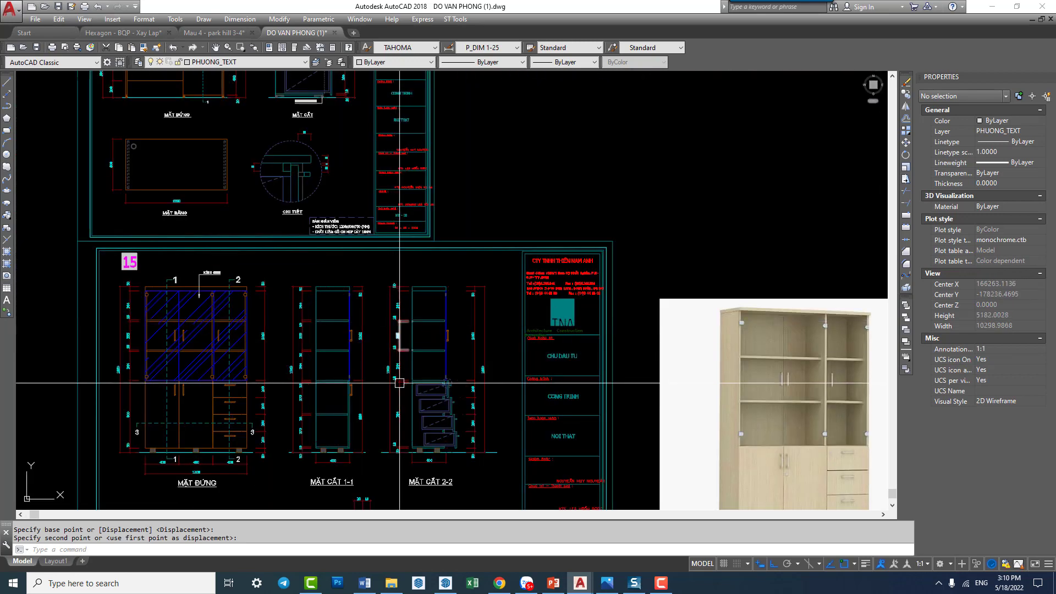
mouse_move(394, 378)
middle_mouse_down()
mouse_move(436, 310)
mouse_move(458, 383)
middle_mouse_up()
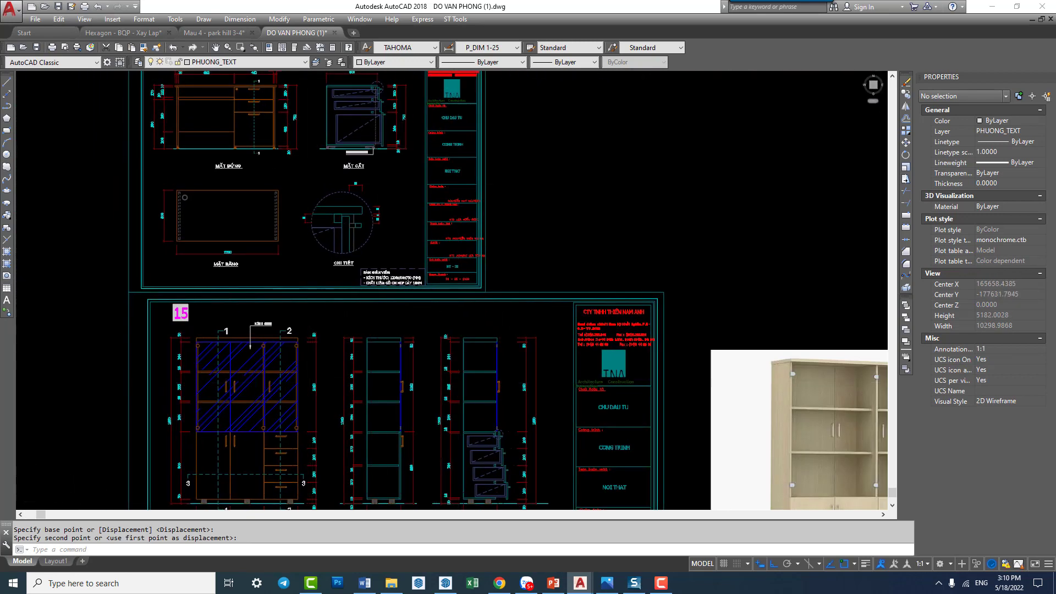
Step: Window-select the right-hand foot detail at the MẶT CẮT section base, then cancel
scroll(318, 151, "up", 8)
scroll(608, 255, "up", 2)
scroll(518, 236, "up", 1)
mouse_move(518, 236)
middle_mouse_down()
mouse_move(526, 308)
mouse_move(578, 321)
middle_mouse_up()
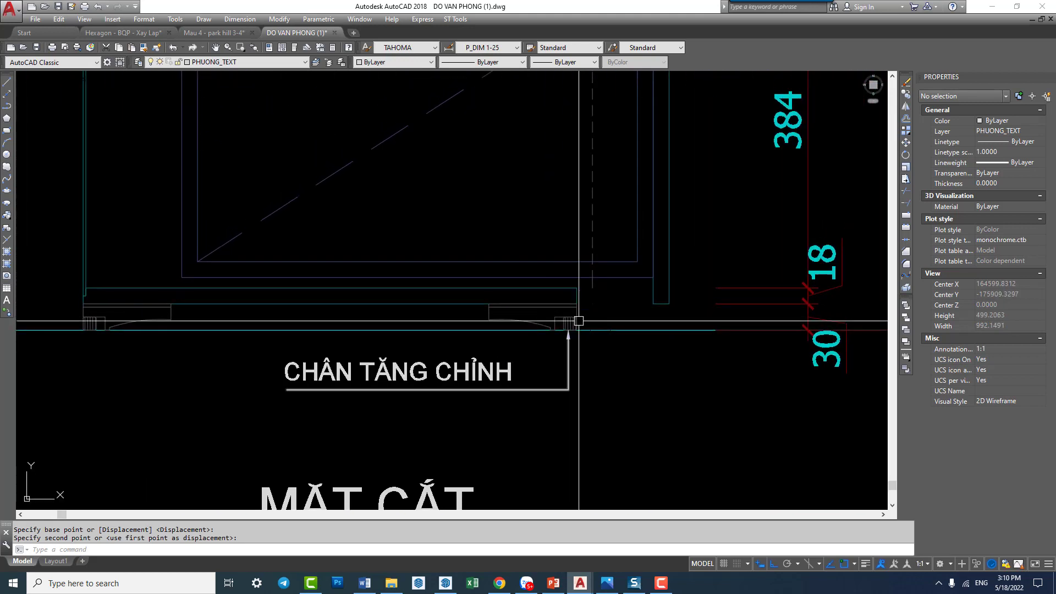
left_click(478, 297)
left_click(582, 329)
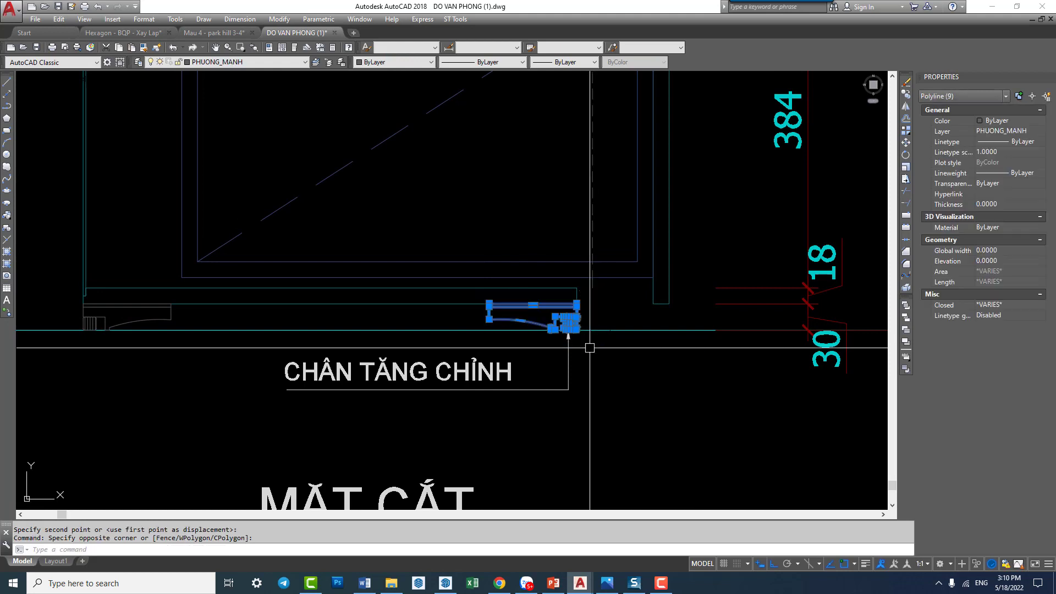
key("Escape")
Step: Zoom in on the dashed-circle detail at the section's top back corner
scroll(583, 301, "up", 4)
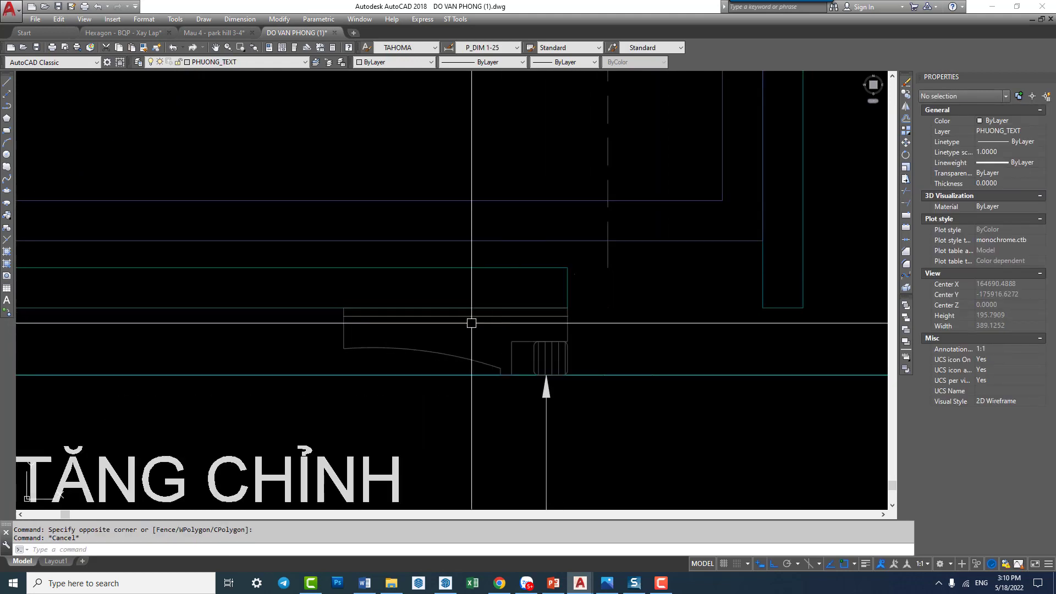
scroll(568, 306, "down", 2)
scroll(519, 363, "down", 1)
scroll(544, 369, "down", 1)
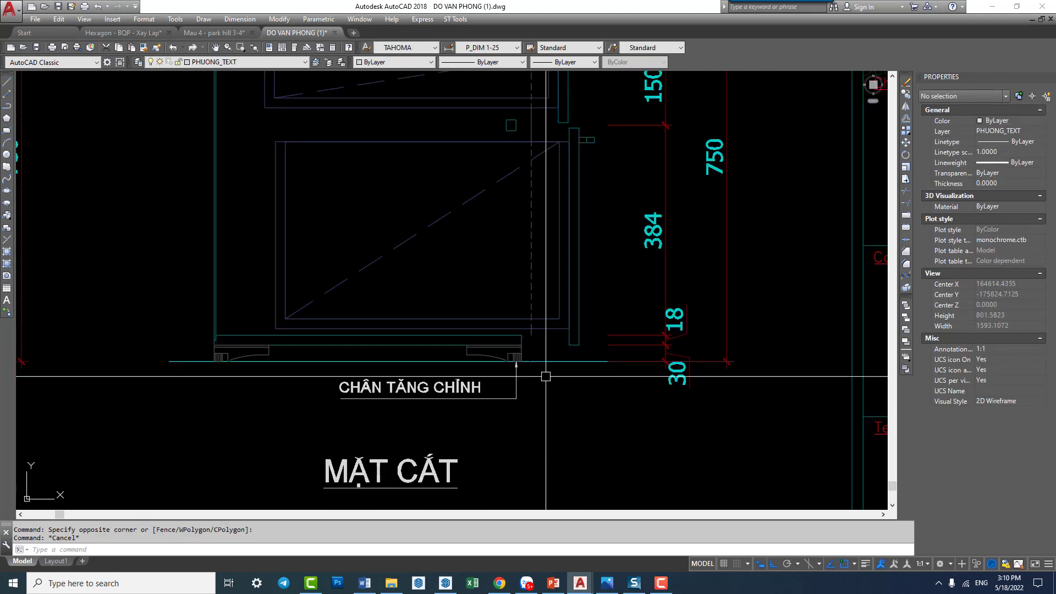
scroll(561, 358, "up", 1)
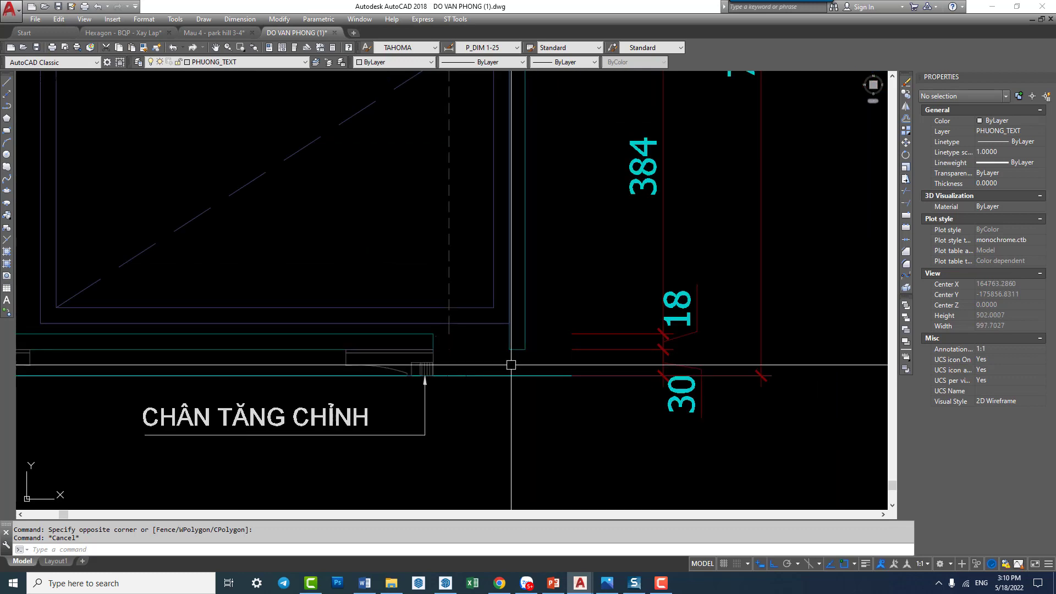
scroll(558, 280, "down", 2)
middle_click_drag(559, 280, 519, 389)
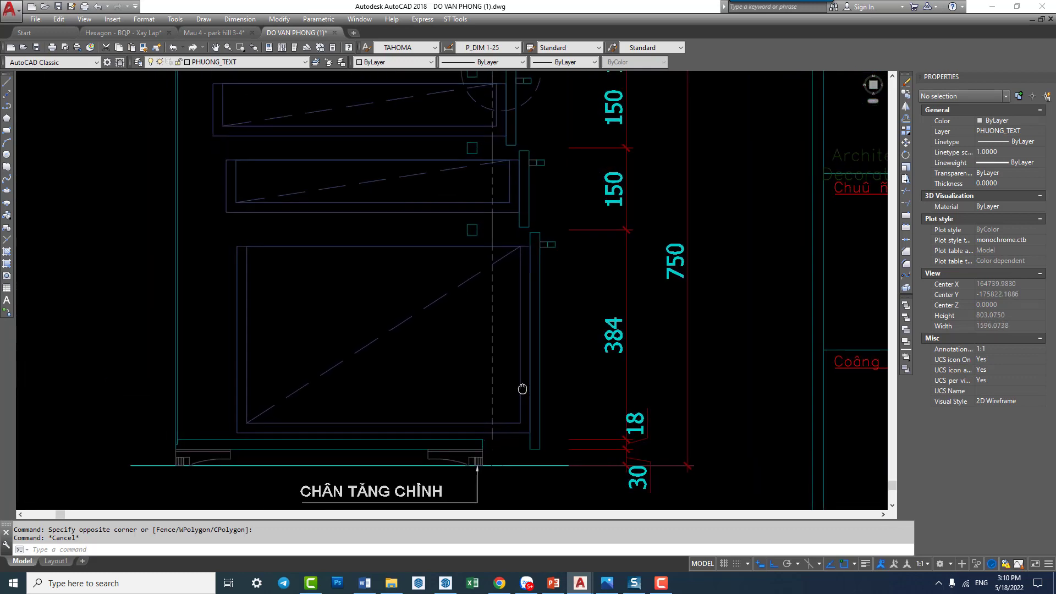
scroll(519, 357, "up", 1)
scroll(521, 334, "up", 1)
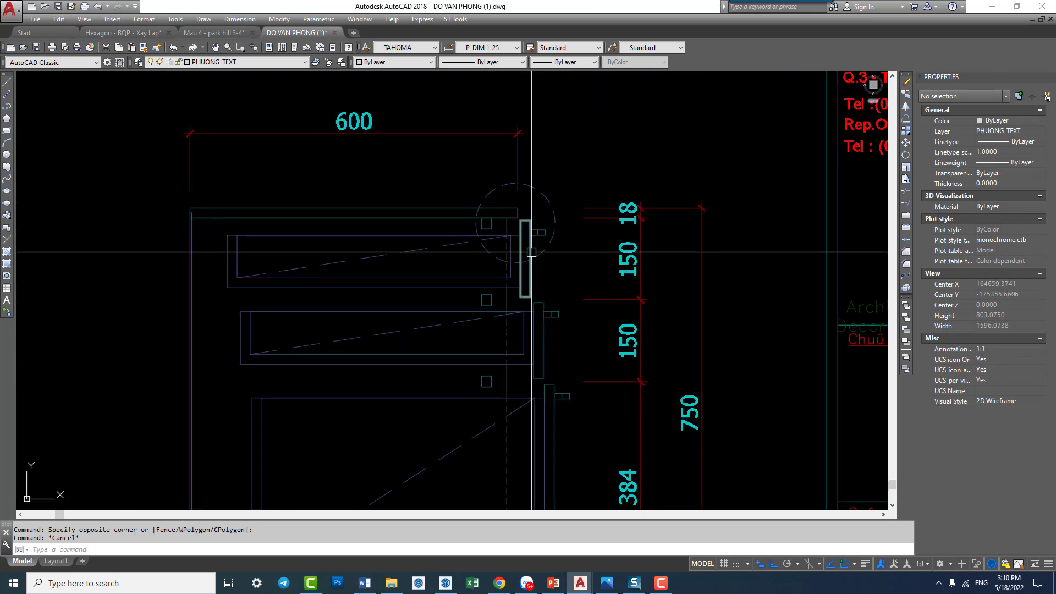
scroll(518, 269, "down", 2)
scroll(517, 269, "up", 2)
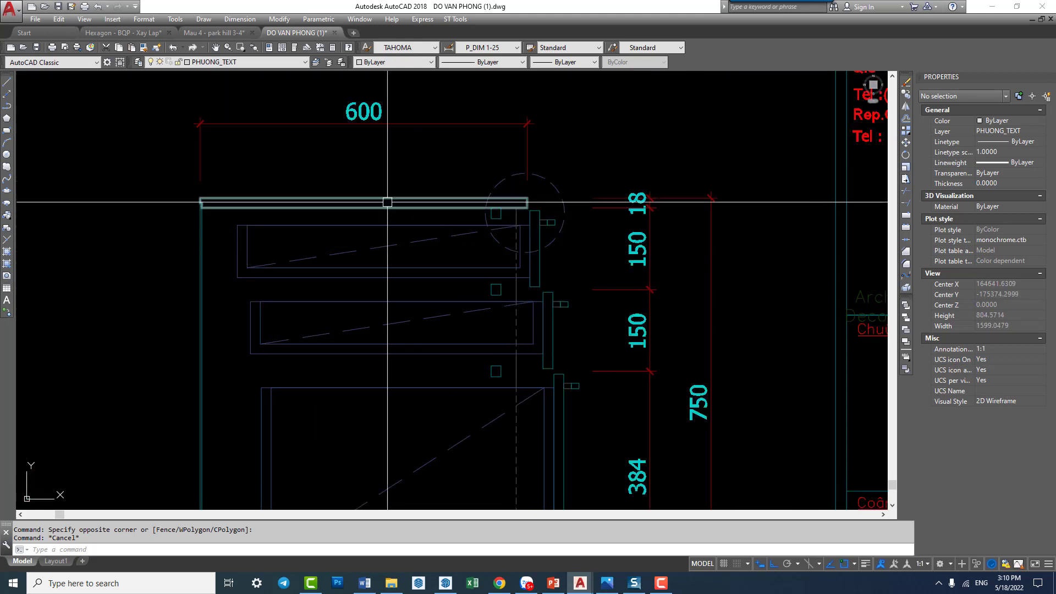
scroll(507, 237, "up", 4)
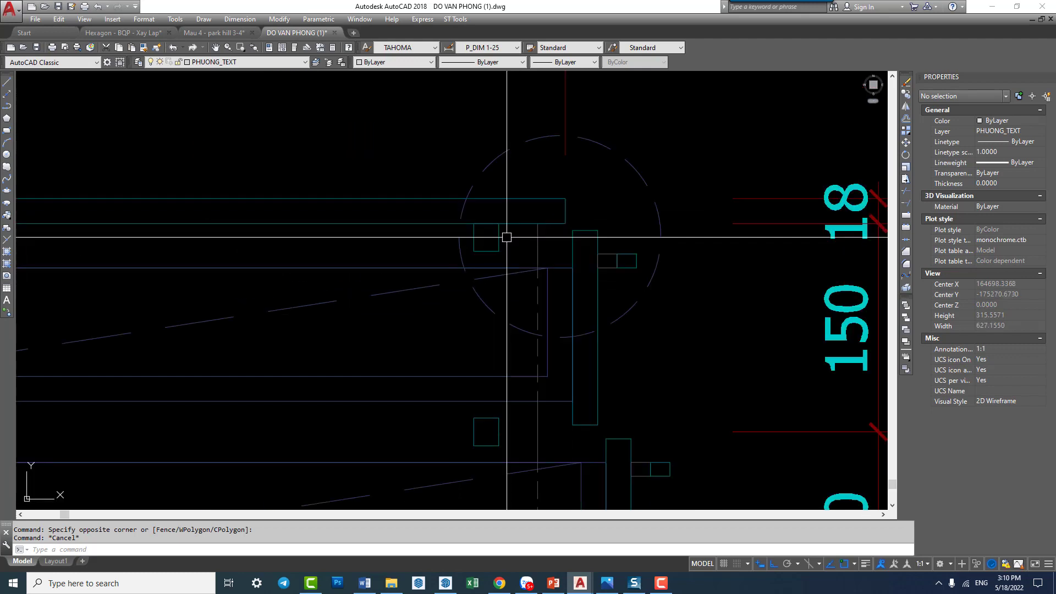
Step: Window-select the three small square hinge blocks and move them to a picked position
left_click(498, 236)
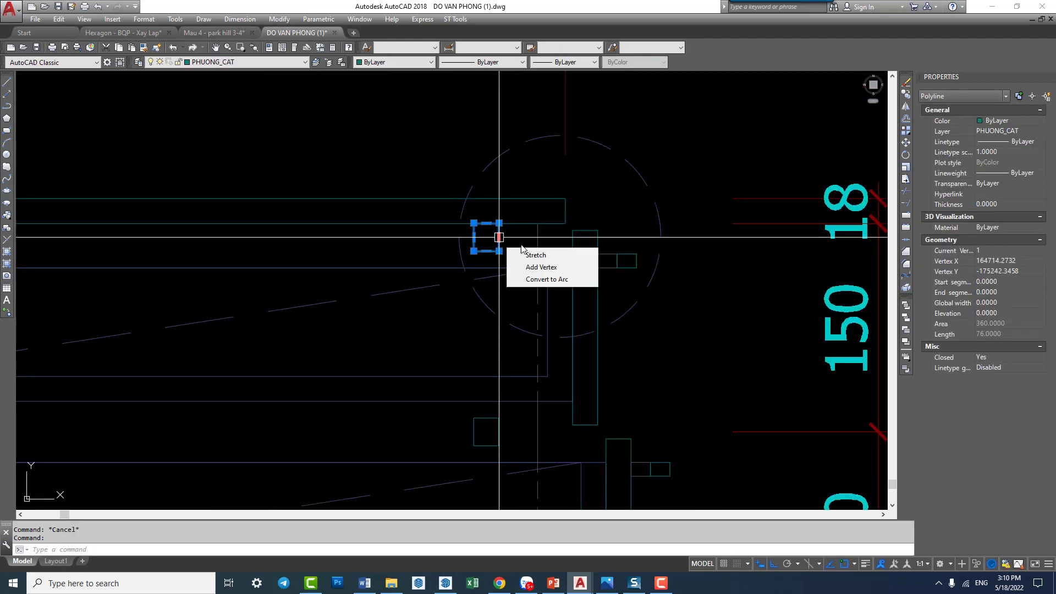
key("Escape")
middle_click_drag(550, 370, 539, 252)
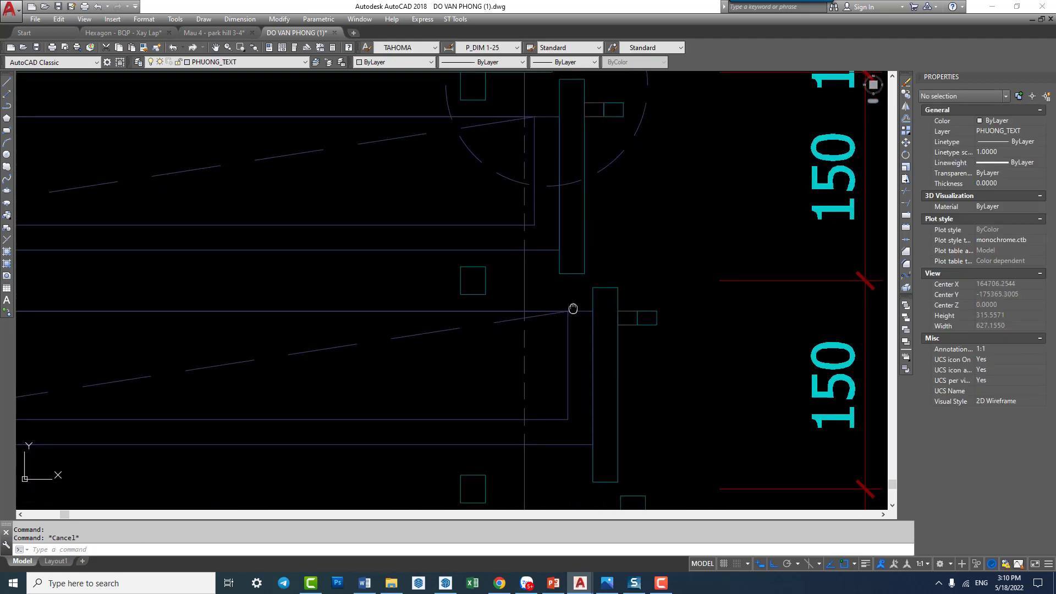
scroll(573, 326, "down", 4)
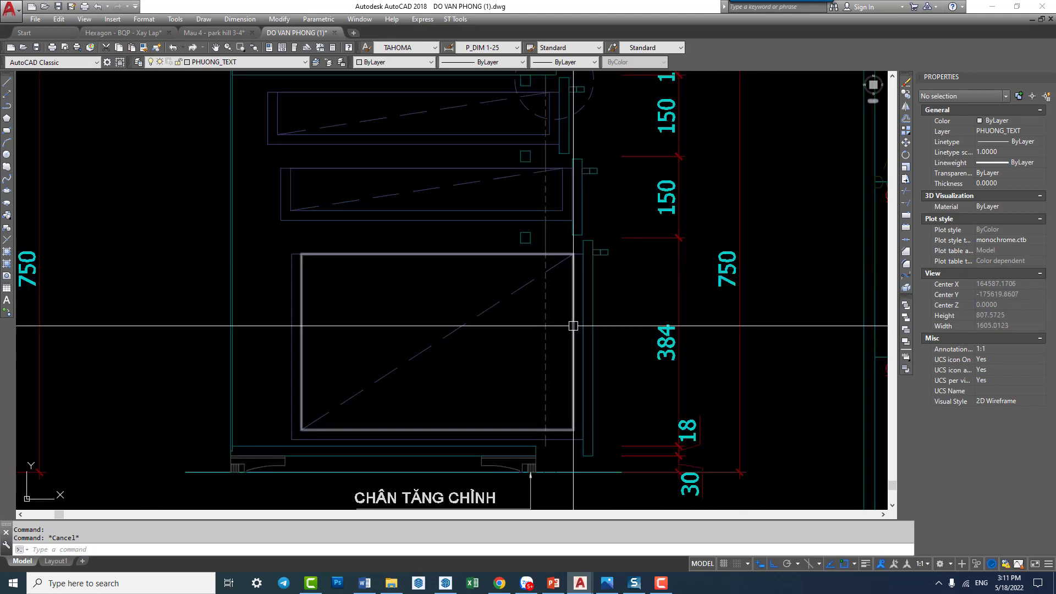
middle_click_drag(577, 325, 571, 411)
type("m")
key("Return")
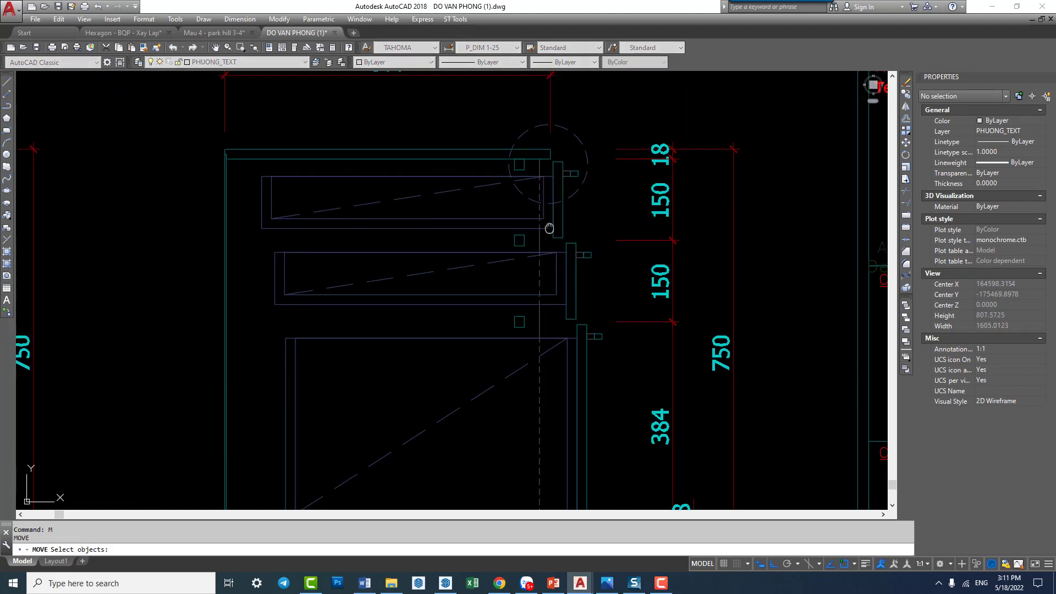
left_click(483, 130)
left_click(537, 360)
scroll(528, 335, "up", 4)
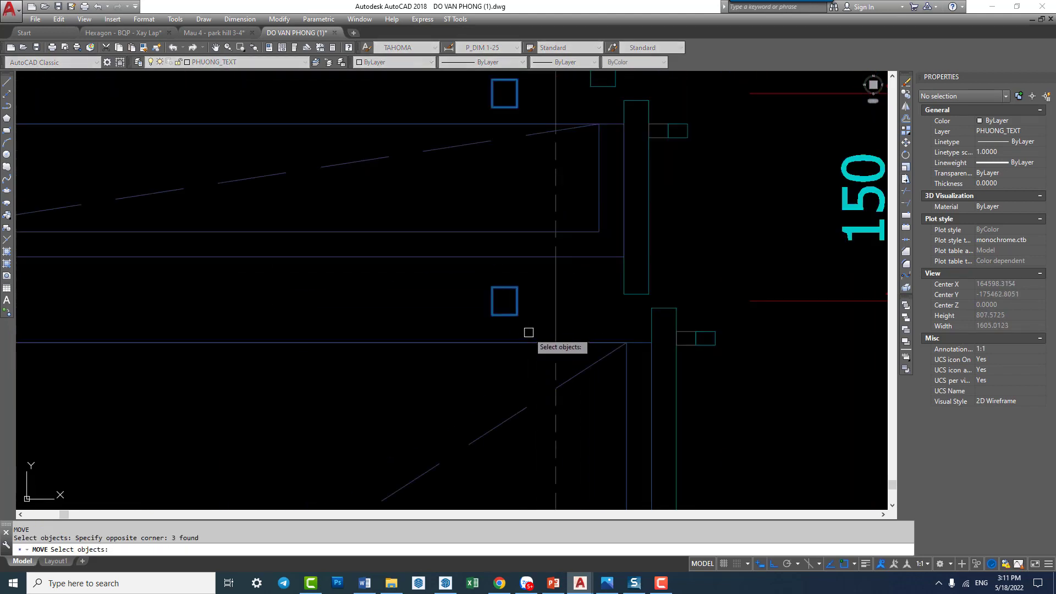
key("Return")
left_click(517, 315)
left_click(568, 304)
scroll(567, 308, "down", 4)
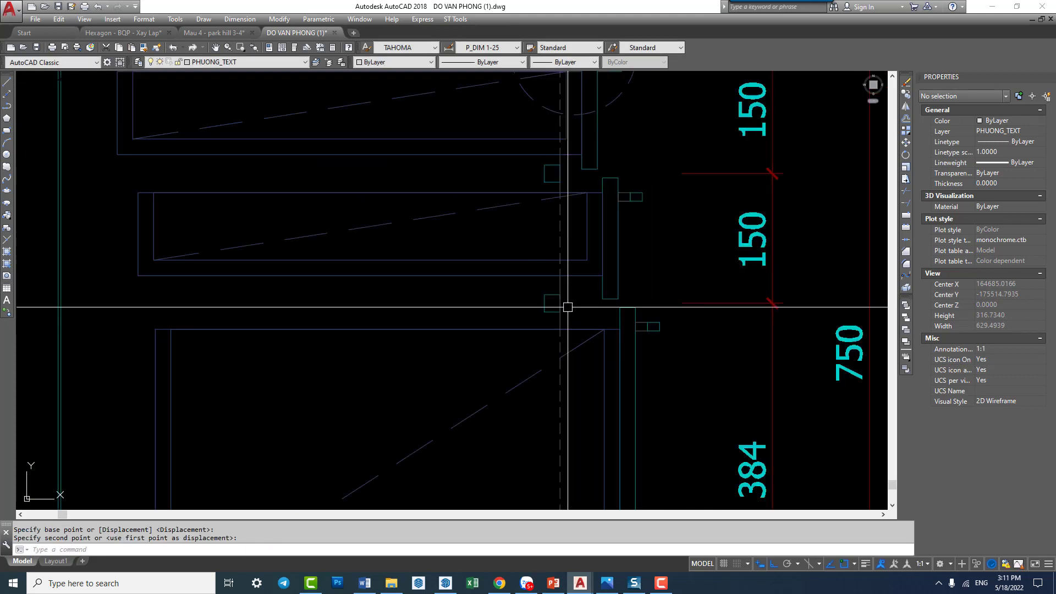
Step: Move the small square hinge blocks 18 units to the left with ortho
type("m")
key("Return")
scroll(553, 200, "up", 2)
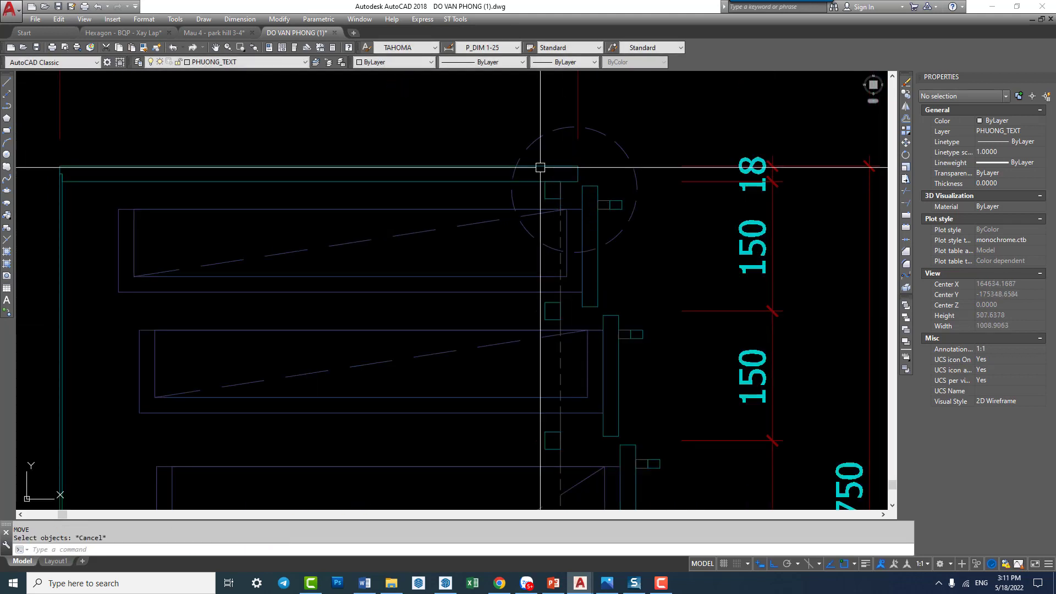
left_click(541, 165)
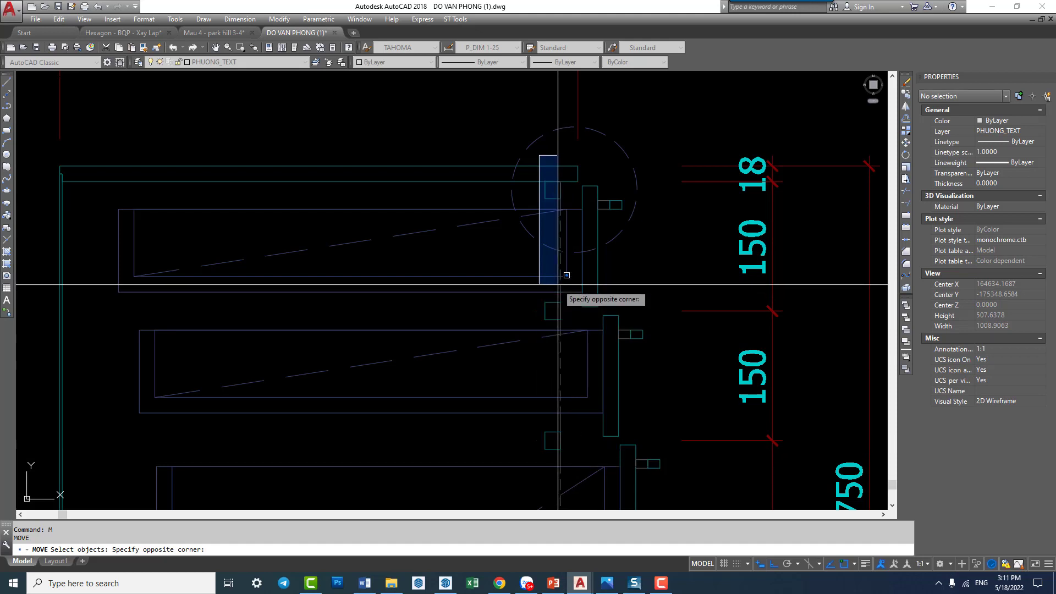
left_click(548, 198)
key("Escape")
left_click(546, 316)
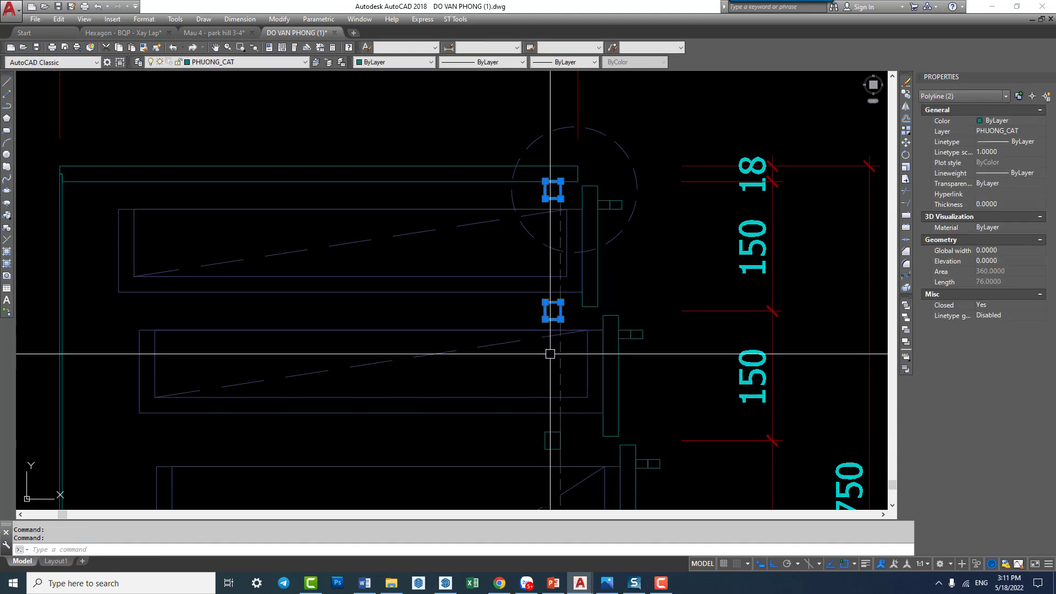
type("m")
key("Return")
left_click(521, 431)
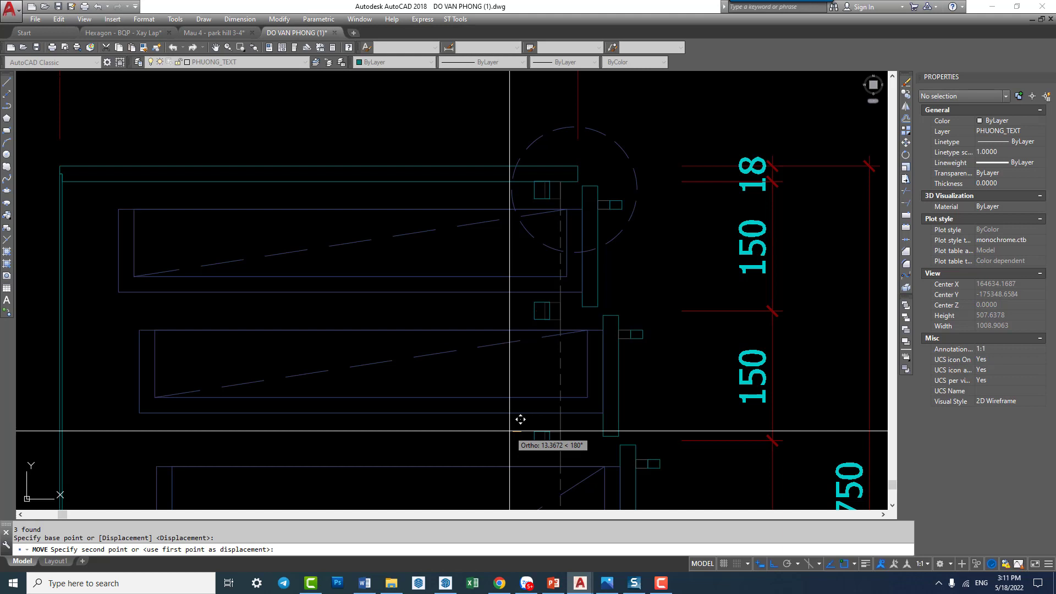
type("18")
key("Return")
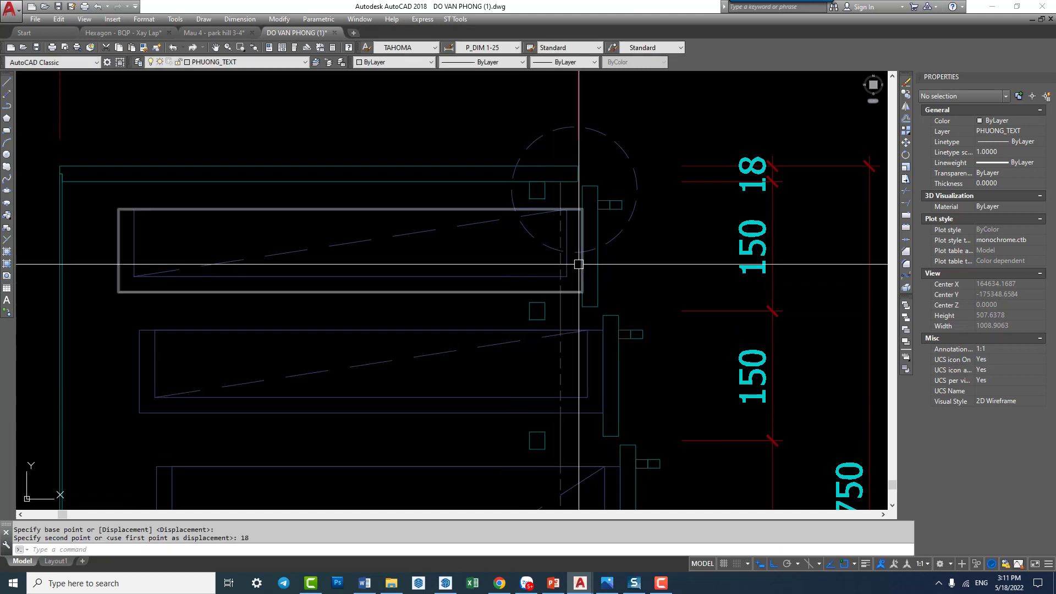
Step: Inspect the tall hinge-plate rectangle and try a crossing stretch on the upper panel's top edge
scroll(556, 203, "up", 4)
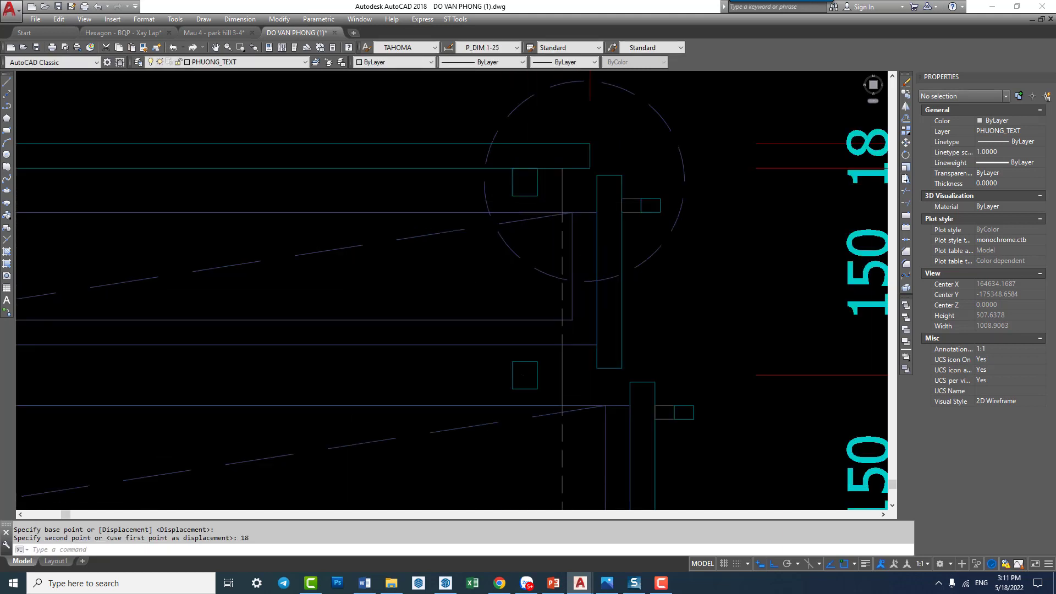
type("d")
key("Return")
key("Escape")
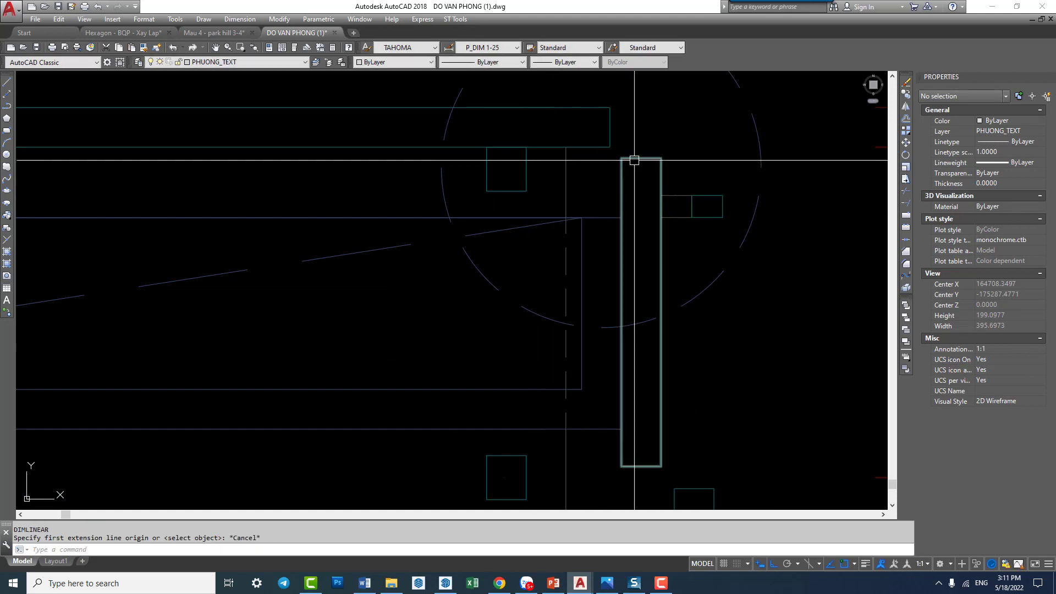
left_click(634, 158)
key("Escape")
scroll(608, 164, "down", 3)
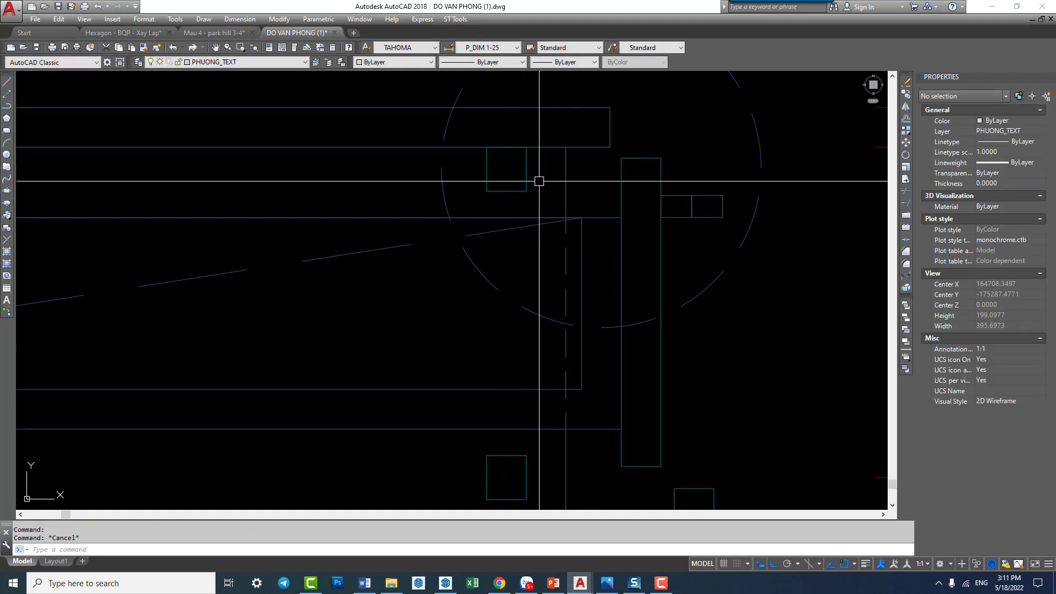
scroll(538, 354, "up", 3)
middle_click_drag(538, 229, 578, 219)
type("s")
key("Return")
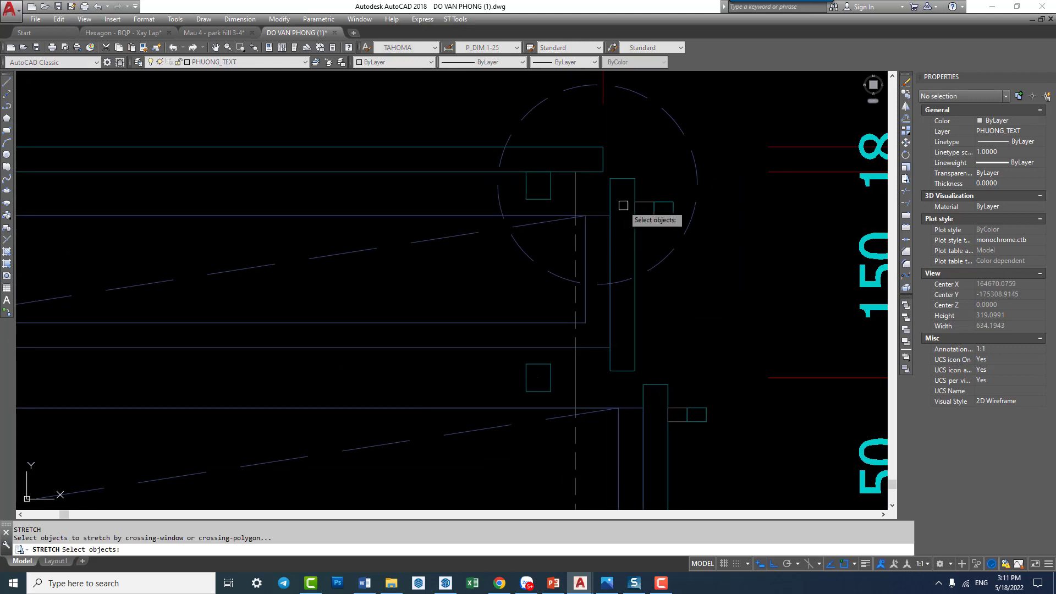
left_click(559, 188)
middle_click_drag(284, 226, 514, 237)
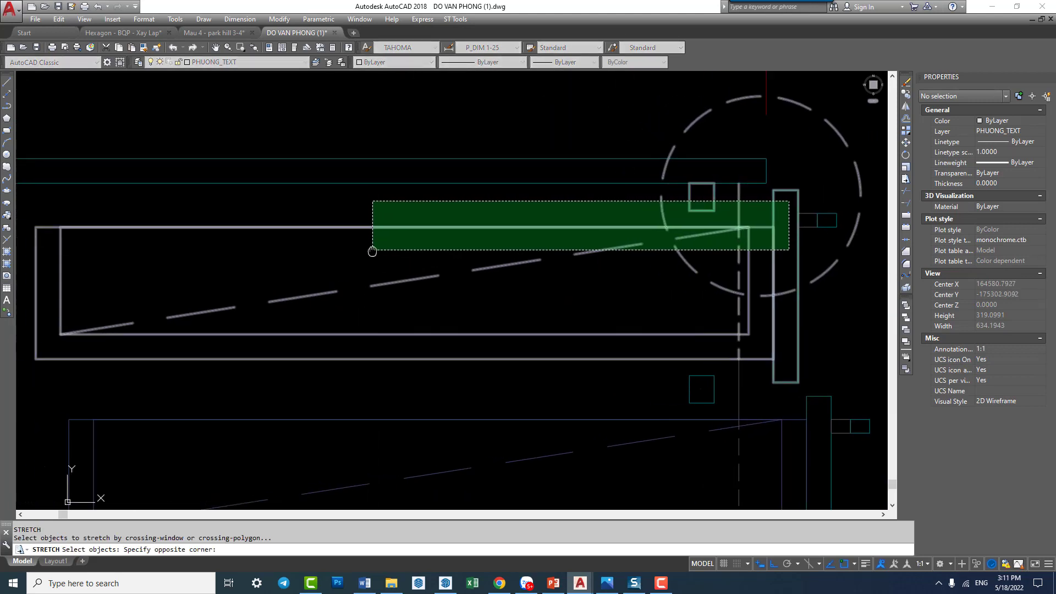
key("Escape")
Step: Measure two points on the upper hinge area with a linear dimension, then cancel it
type("d")
key("Return")
left_click(714, 210)
scroll(714, 210, "down", 2)
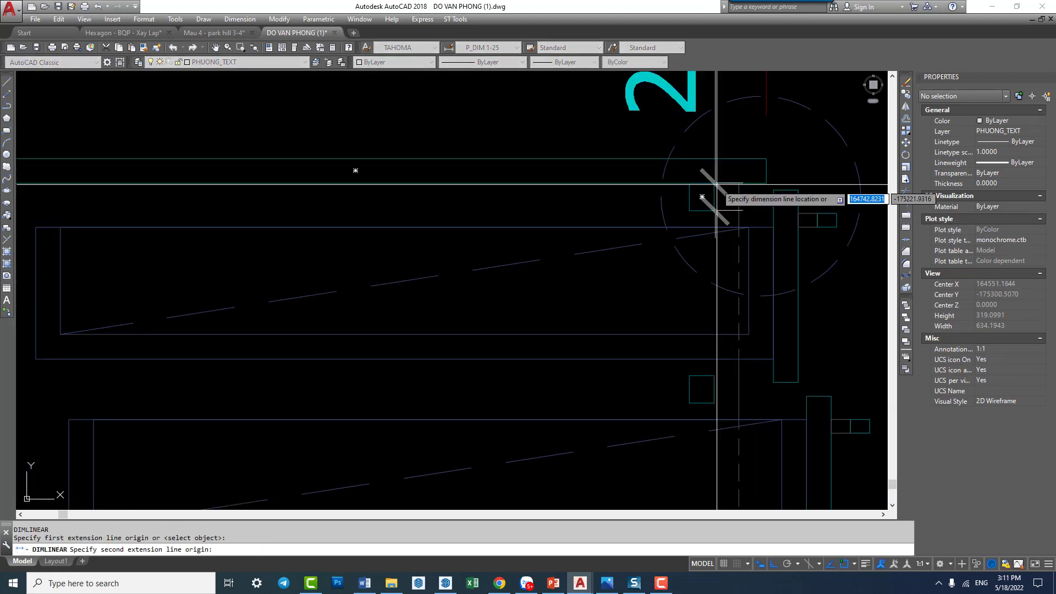
left_click(735, 208)
scroll(742, 212, "down", 2)
scroll(754, 214, "up", 5)
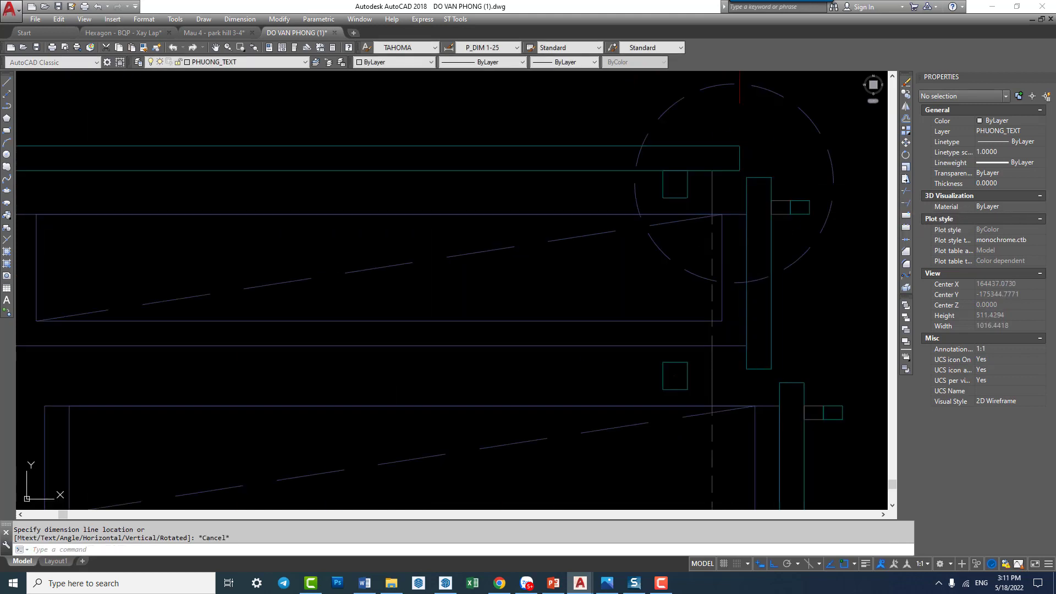
key("Escape")
Step: Stretch the upper panel's top edge and hinge block 20 units downward
type("s")
key("Return")
scroll(729, 200, "down", 3)
left_click(729, 201)
left_click(264, 225)
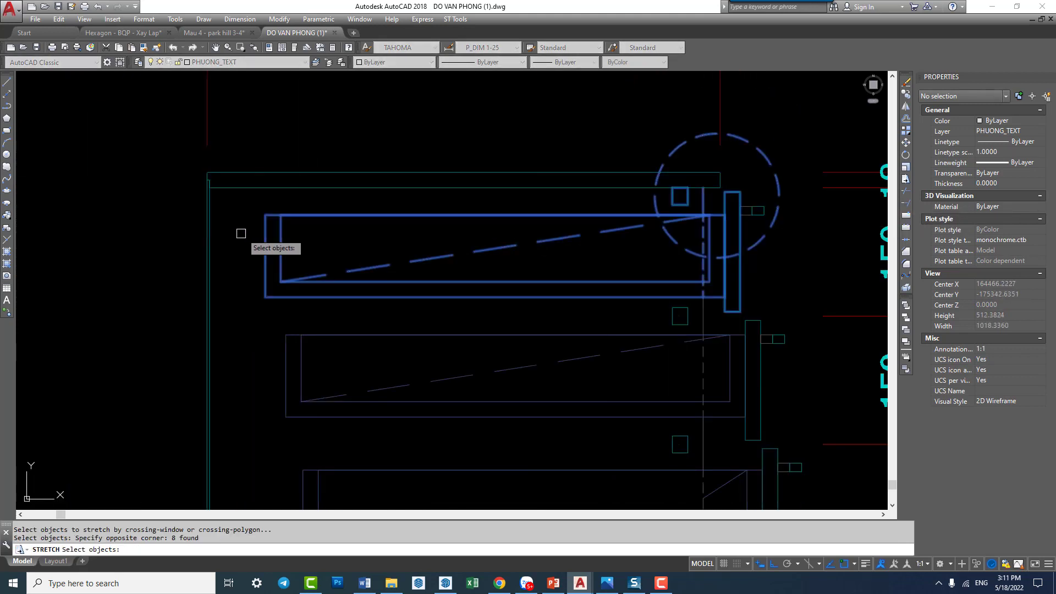
scroll(537, 248, "up", 2)
key("Return")
left_click(664, 248)
type("2")
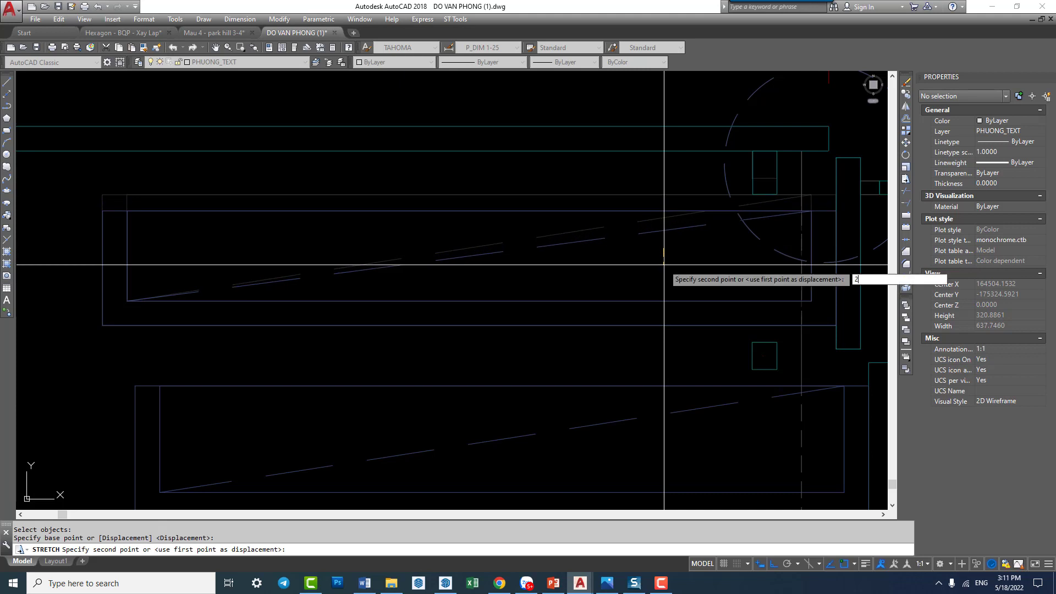
type("0")
key("Return")
key("Escape")
Step: Begin stretching the middle panel's top edge after an empty crossing selection
scroll(668, 235, "up", 2)
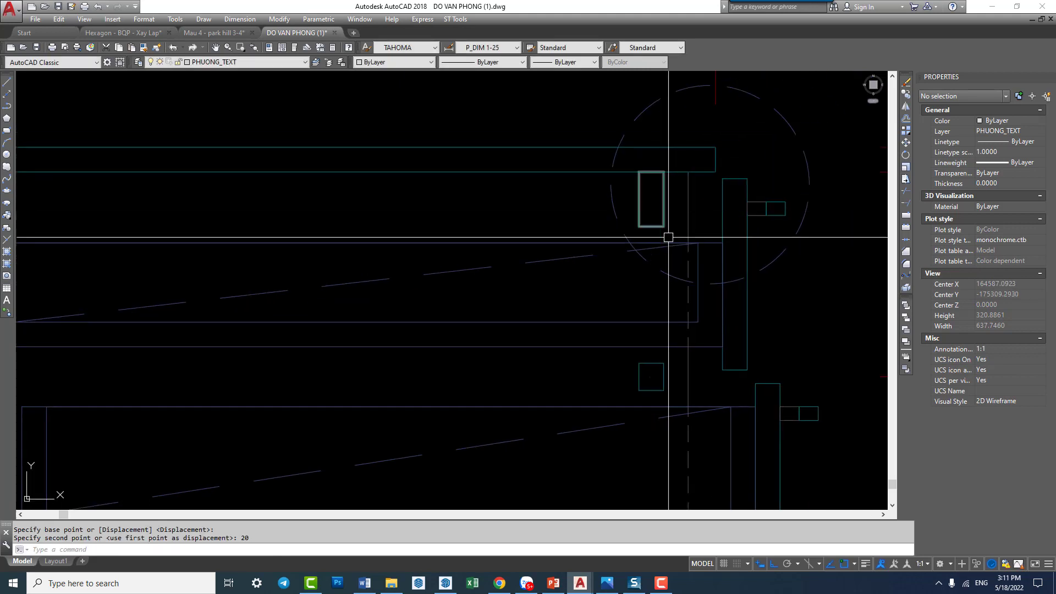
scroll(693, 308, "down", 2)
type("s")
key("space")
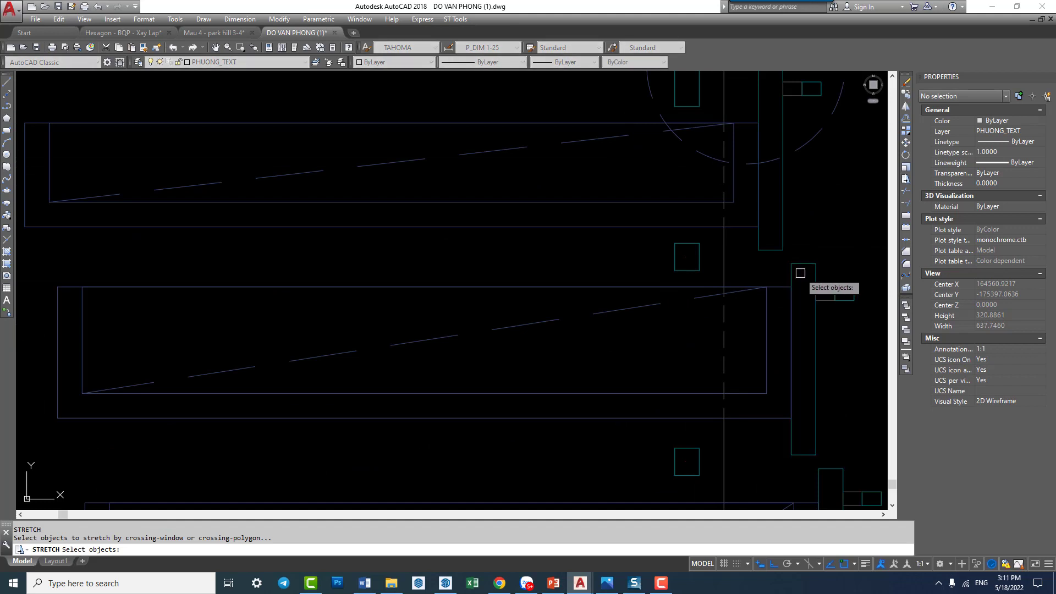
left_click(800, 273)
scroll(715, 297, "up", 2)
left_click(746, 274)
key("Escape")
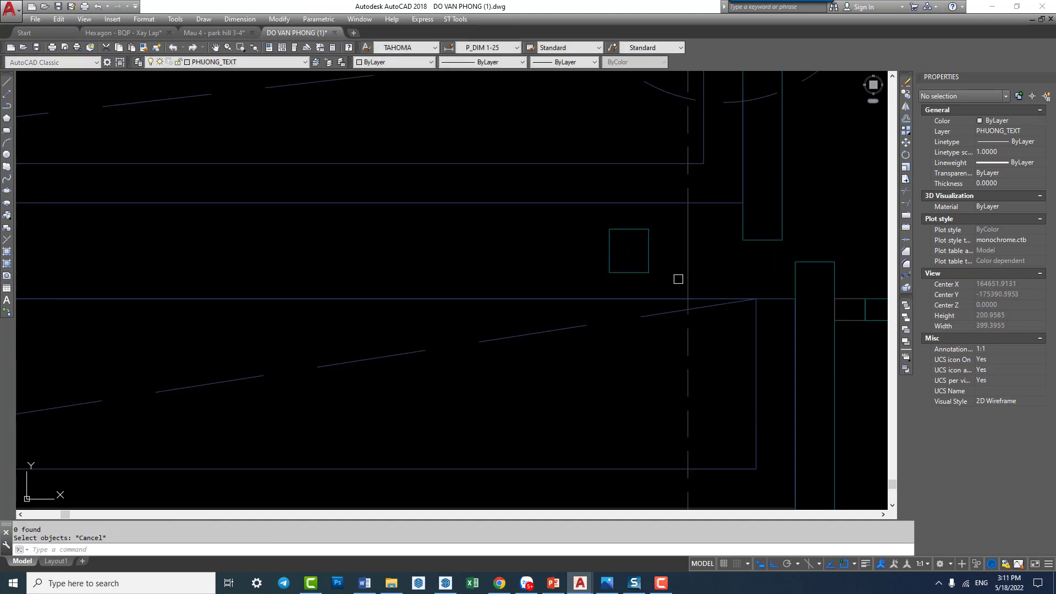
type("s")
key("space")
scroll(698, 283, "down", 2)
left_click(765, 284)
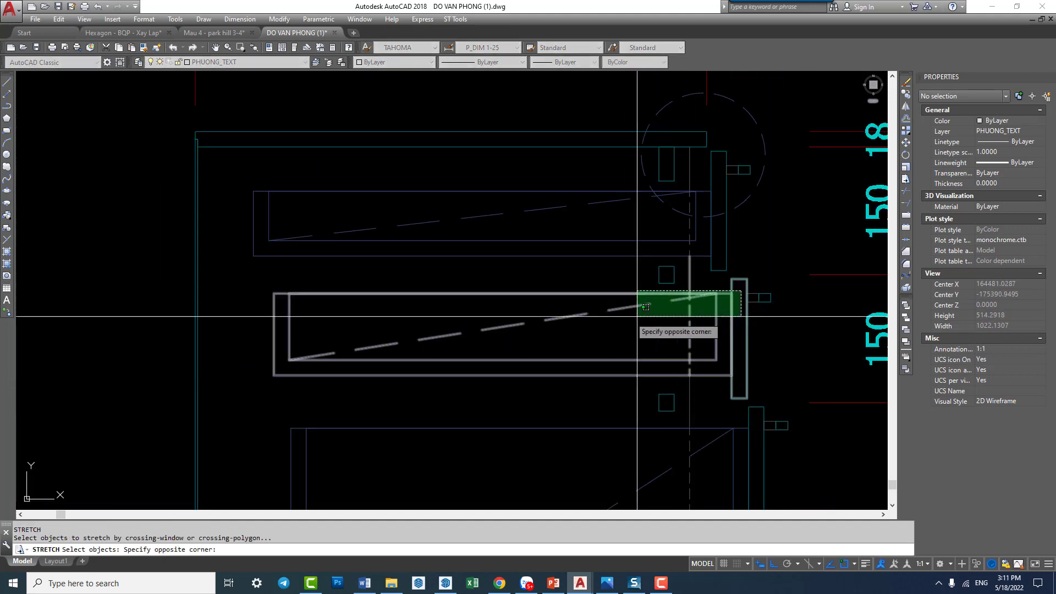
Step: Stretch the middle panel's top edge 20 units downward
left_click(259, 330)
key("space")
left_click(328, 308)
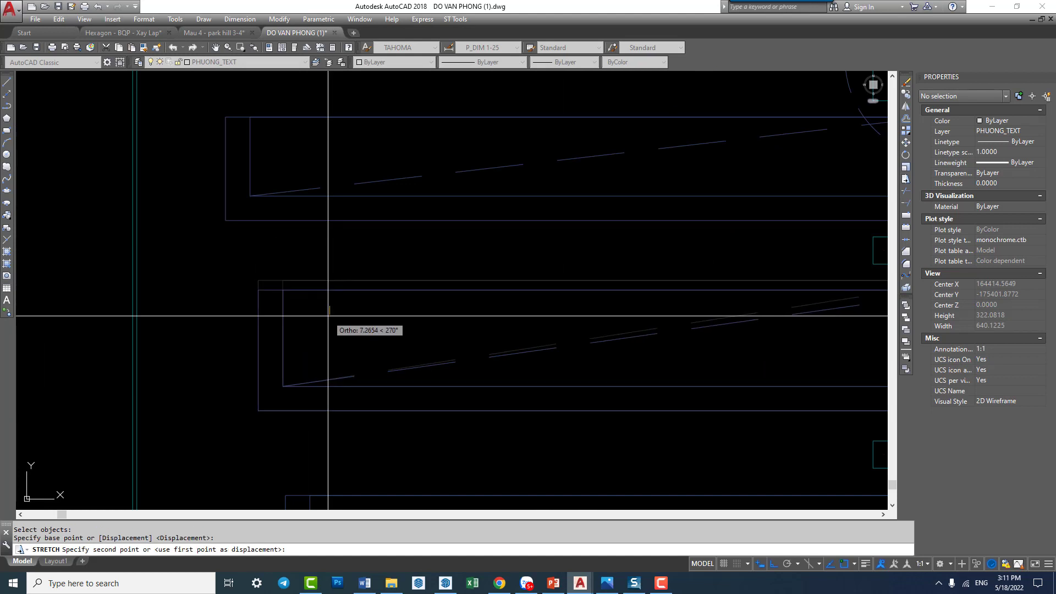
type("20")
key("Return")
scroll(363, 307, "down", 2)
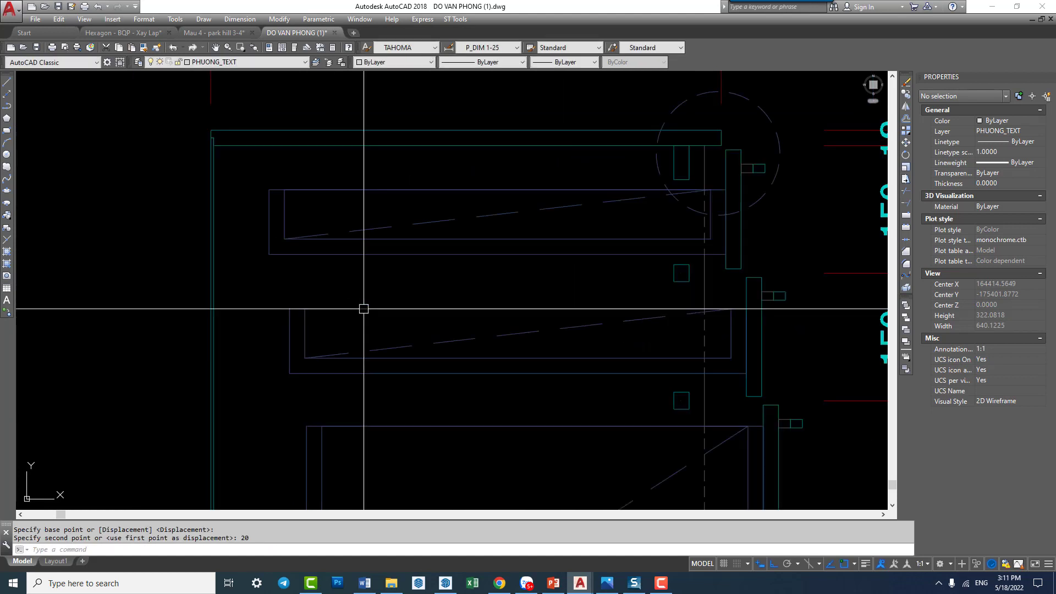
key("Escape")
Step: Stretch the small hinge block's bottom edge 20 units downward
type("s")
key("Return")
left_click_drag(639, 294, 578, 278)
key("Return")
left_click(516, 283)
type("20")
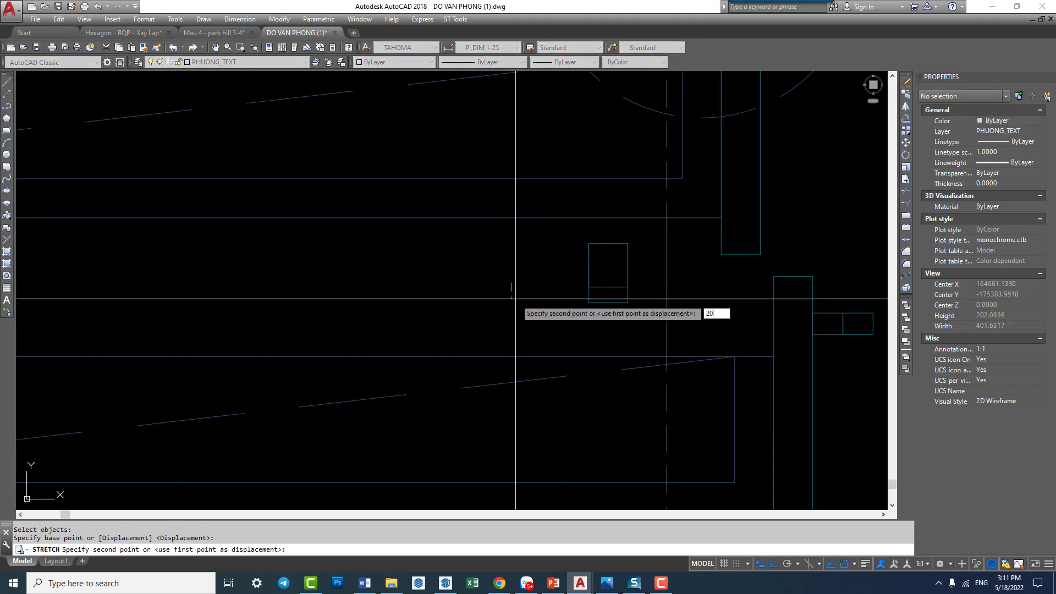
key("Return")
scroll(516, 299, "down", 4)
Step: Stretch the lower hinge block and post line 20 units downward
mouse_move(583, 208)
middle_mouse_down()
mouse_move(582, 390)
mouse_move(582, 321)
middle_mouse_up()
type("s")
key("Return")
left_click_drag(605, 319, 529, 345)
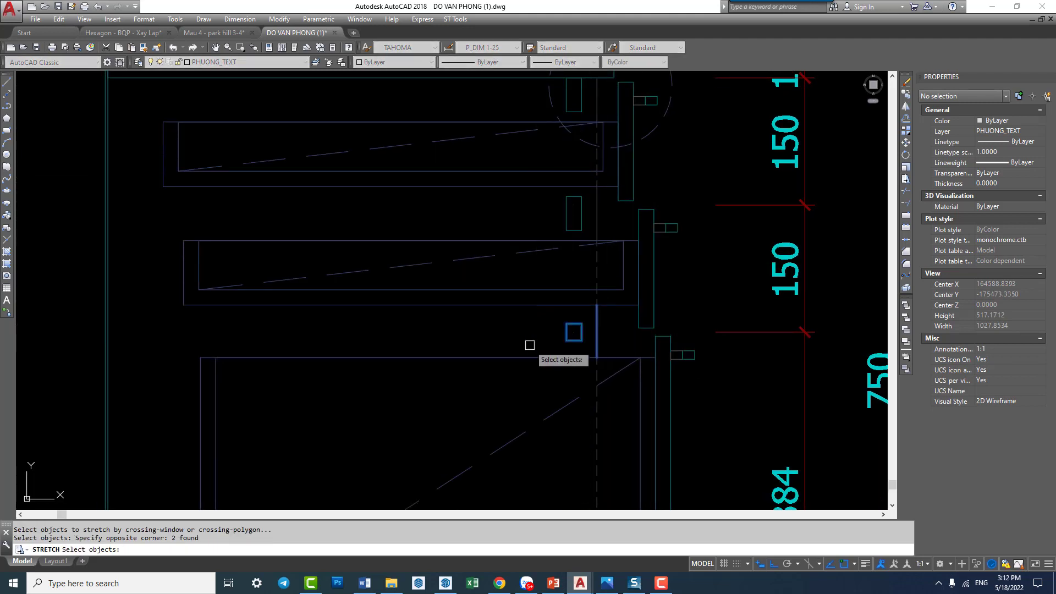
key("Return")
left_click(516, 333)
type("0")
key("Return")
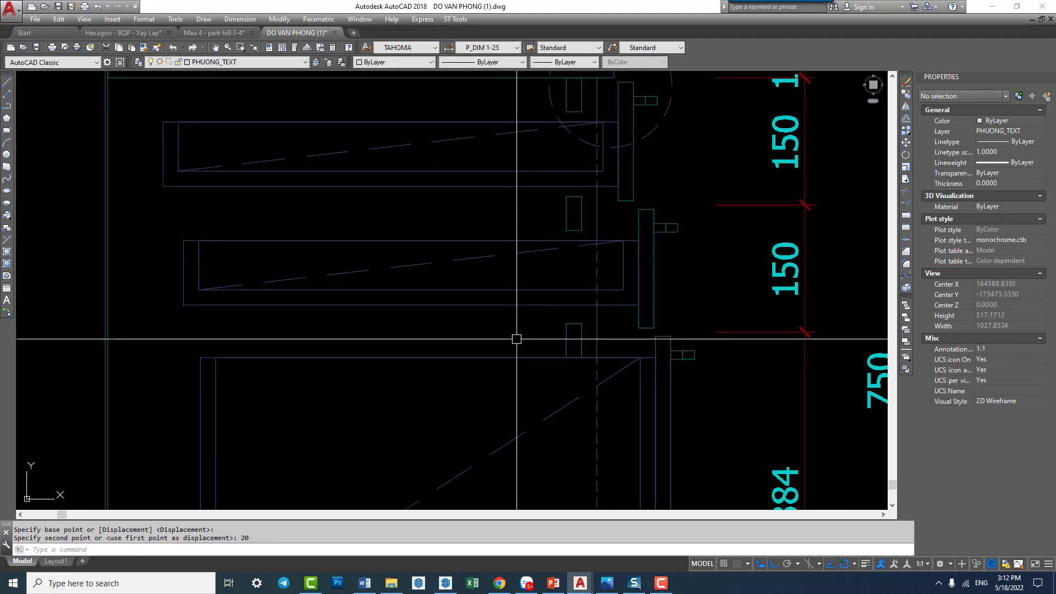
key("Escape")
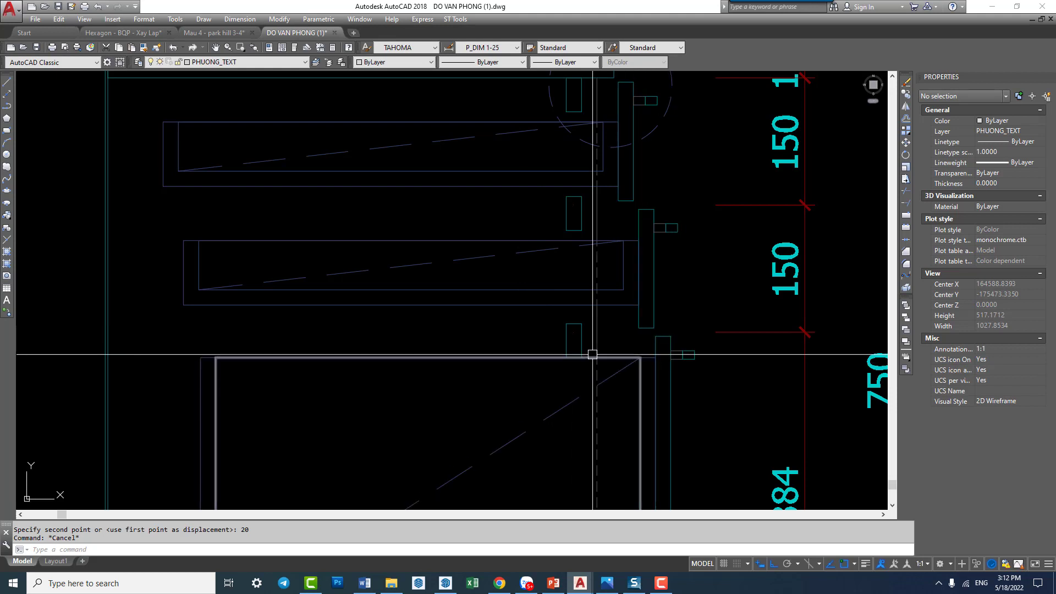
Step: Pan to the upper part of the elevation, starting and cancelling another stretch
mouse_move(602, 361)
middle_mouse_down()
mouse_move(648, 349)
mouse_move(719, 266)
middle_mouse_up()
type("s")
key("Return")
key("Escape")
scroll(475, 308, "down", 2)
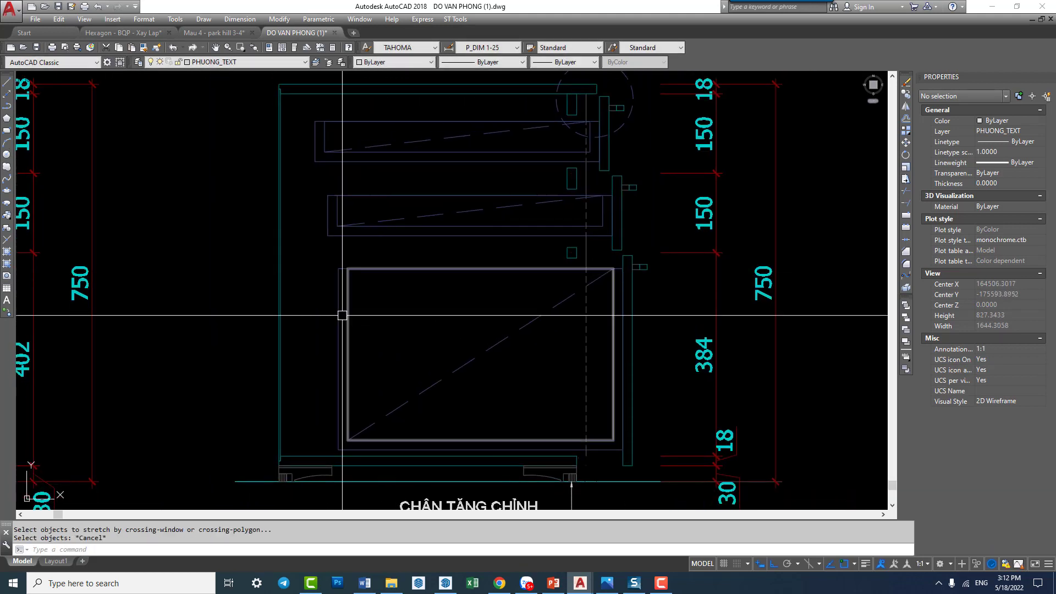
Step: Stretch the bottom glass door's top edge down 120 units
type("s")
key("Return")
scroll(631, 266, "up", 2)
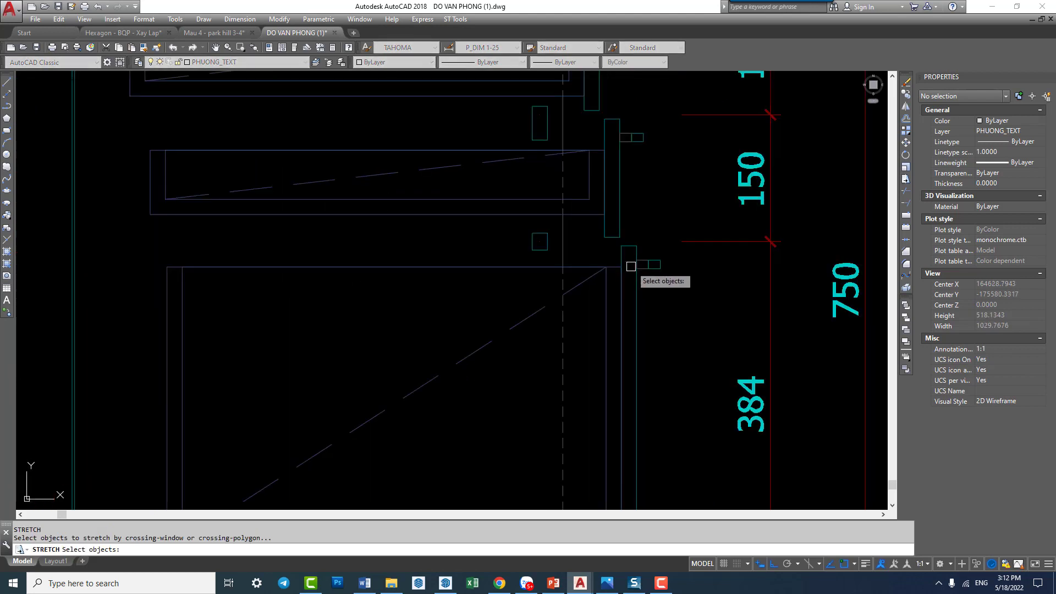
scroll(595, 282, "down", 2)
left_click(330, 300)
key("Return")
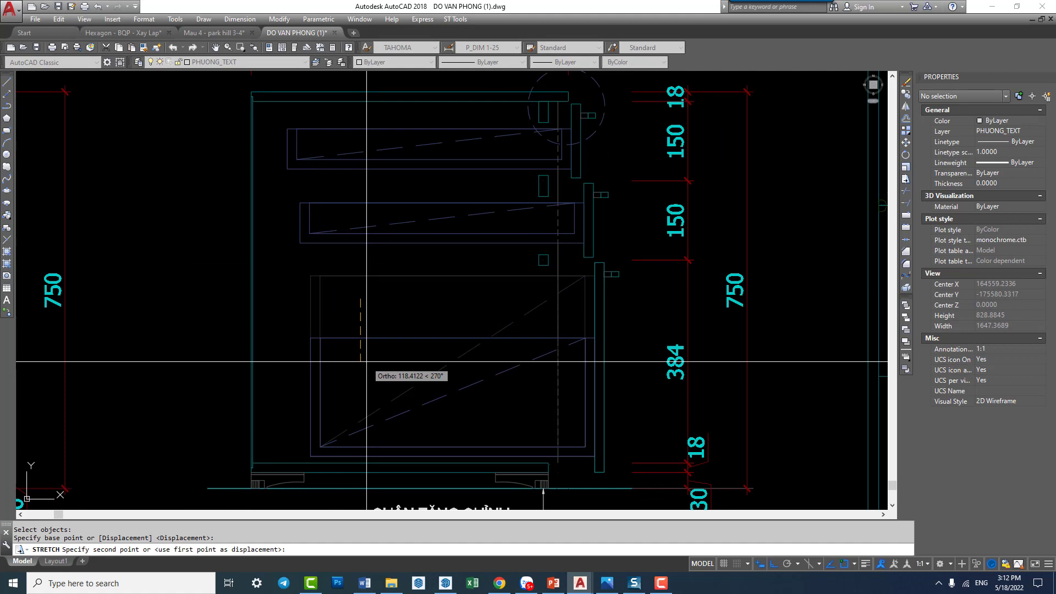
type("18")
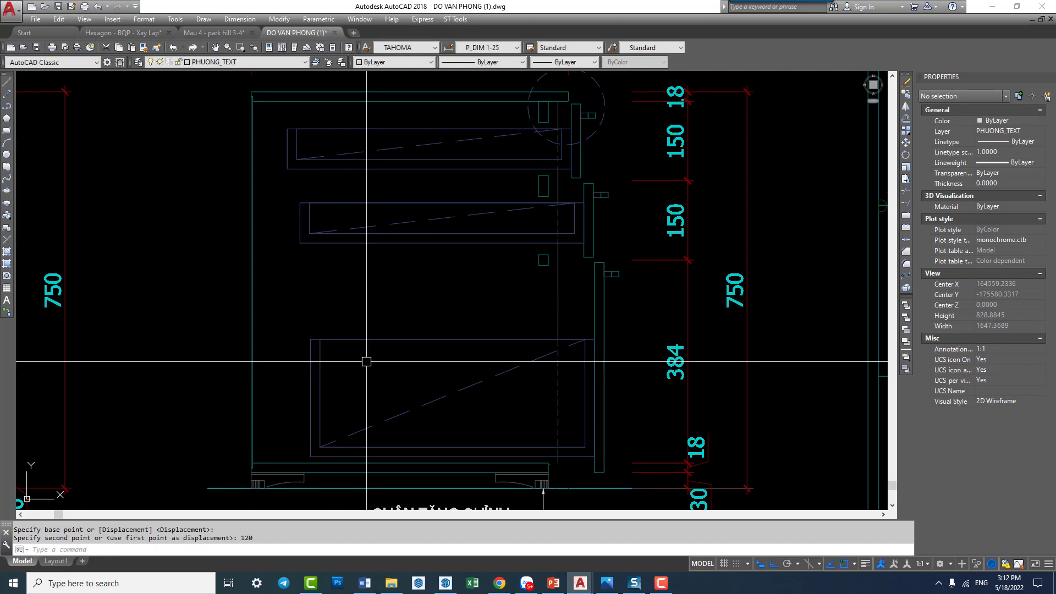
key("Return")
Step: Shorten the narrow hinge post's top end by 20 units
scroll(365, 297, "up", 2)
key("Return")
left_click(608, 275)
left_click(475, 280)
key("Return")
type("2")
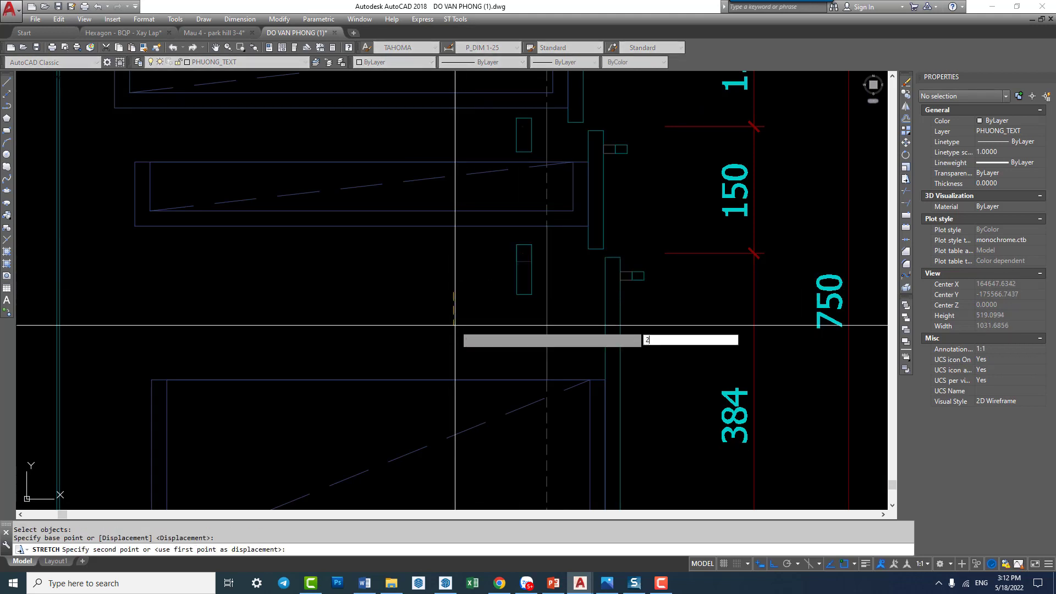
type("0")
key("Return")
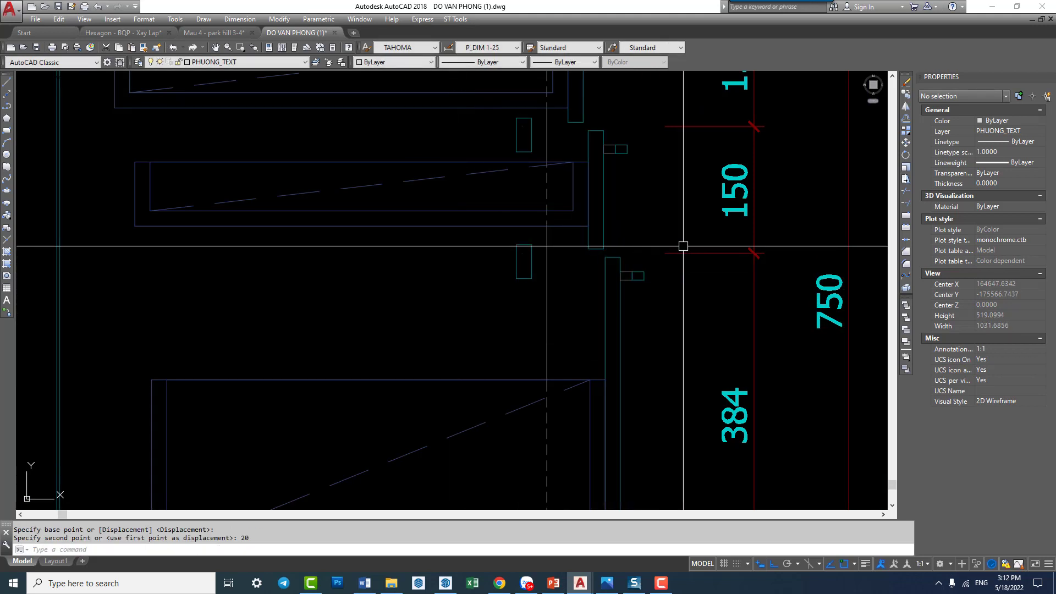
Step: Select the shortened hinge post to check its new length, then clear the selection
scroll(703, 286, "down", 1)
scroll(555, 304, "up", 4)
left_click(554, 304)
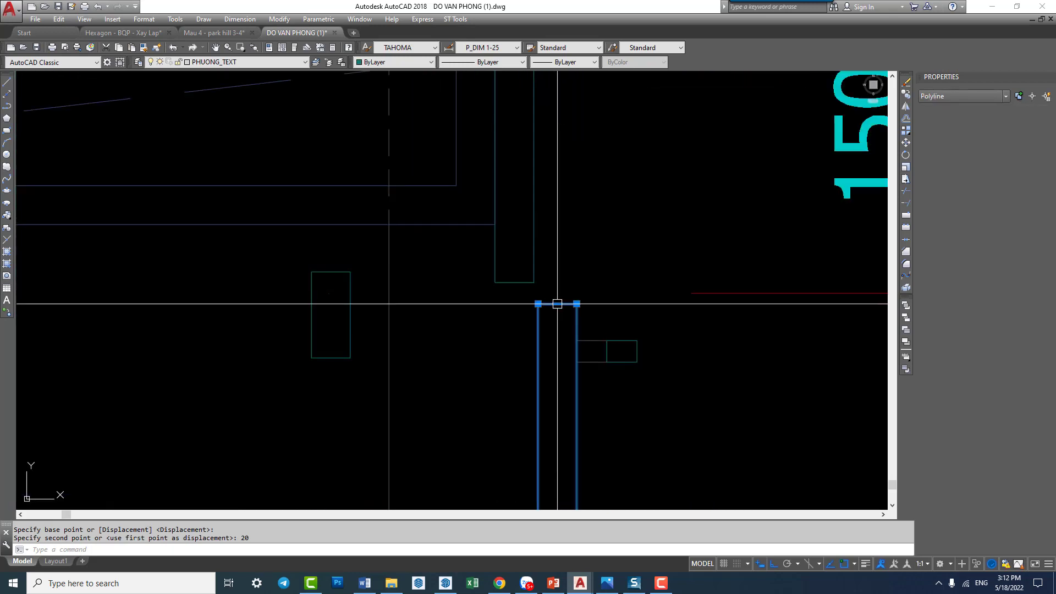
scroll(513, 290, "down", 4)
scroll(543, 213, "up", 2)
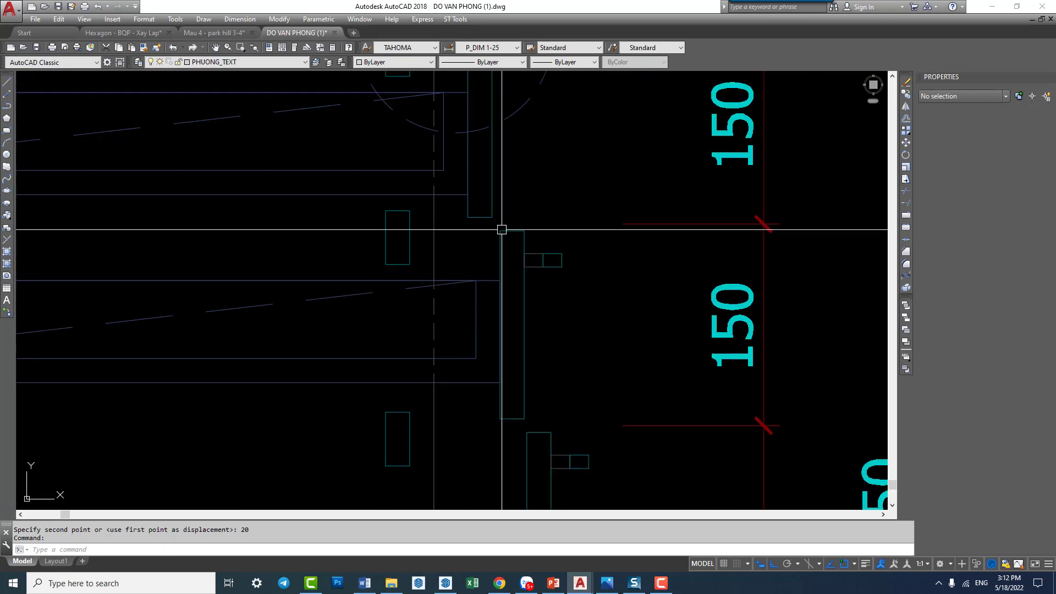
scroll(502, 229, "up", 2)
scroll(483, 217, "down", 7)
scroll(608, 259, "down", 5)
key("Escape")
scroll(682, 278, "down", 2)
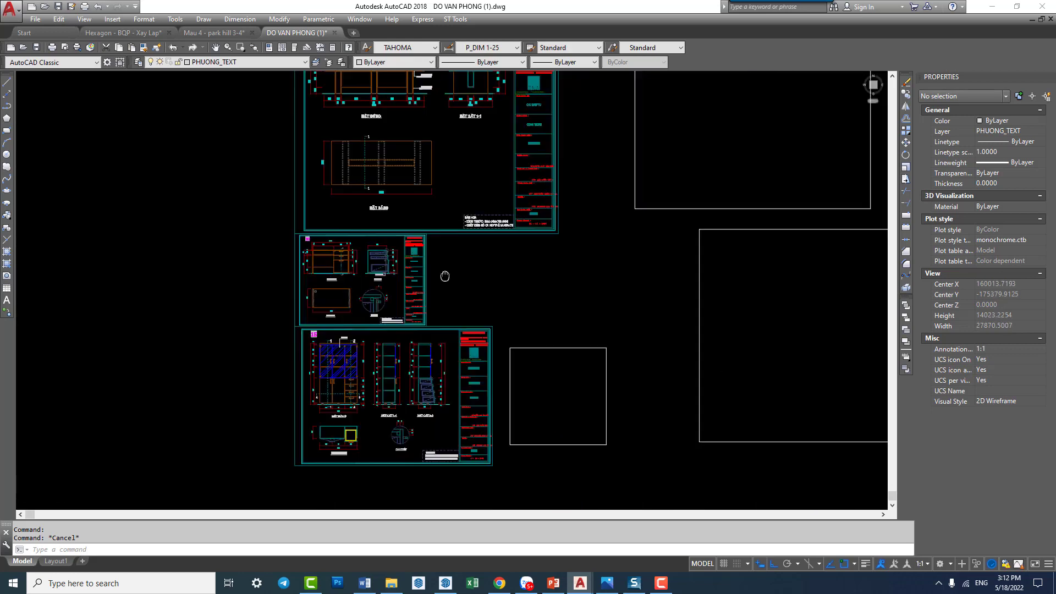
scroll(684, 278, "up", 2)
scroll(715, 280, "up", 3)
scroll(803, 284, "up", 3)
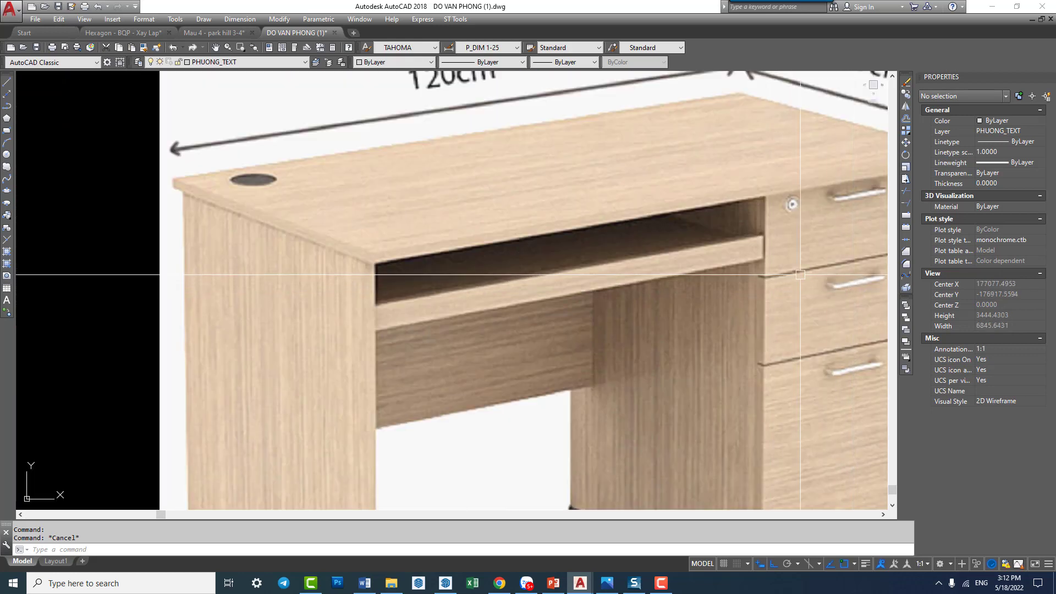
scroll(800, 275, "down", 5)
scroll(770, 272, "up", 5)
scroll(752, 269, "up", 2)
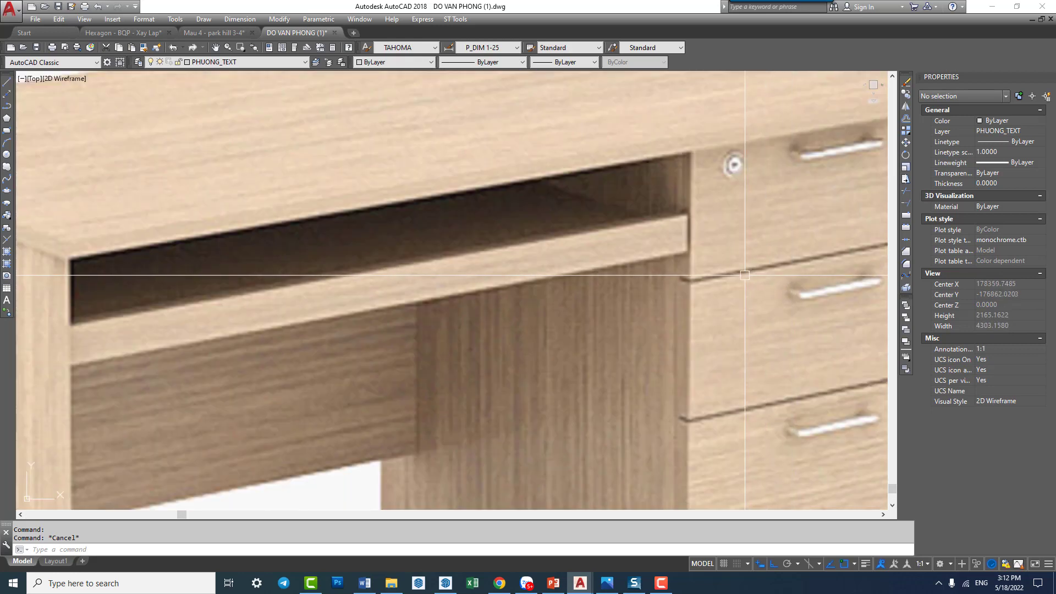
scroll(581, 295, "down", 4)
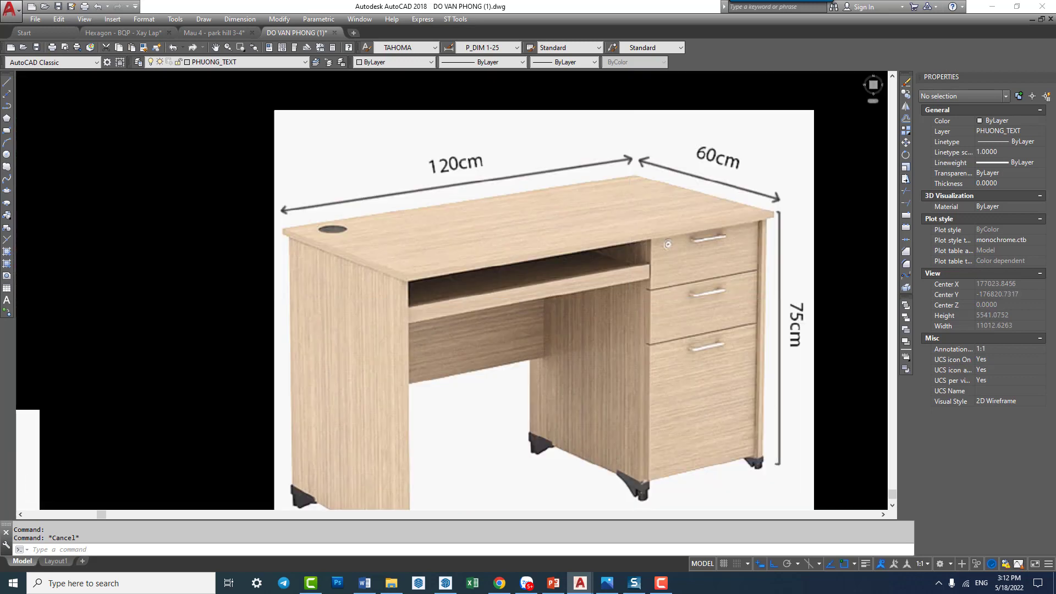
scroll(581, 297, "down", 3)
scroll(522, 308, "up", 1)
scroll(495, 308, "up", 3)
scroll(413, 229, "up", 4)
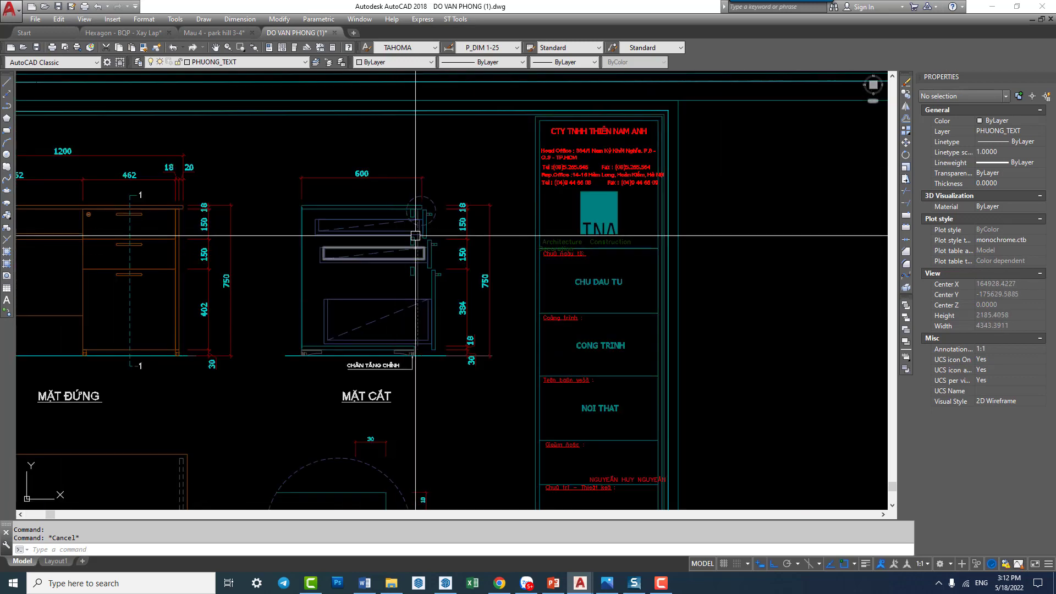
scroll(432, 226, "up", 8)
scroll(434, 243, "up", 2)
scroll(457, 289, "up", 3)
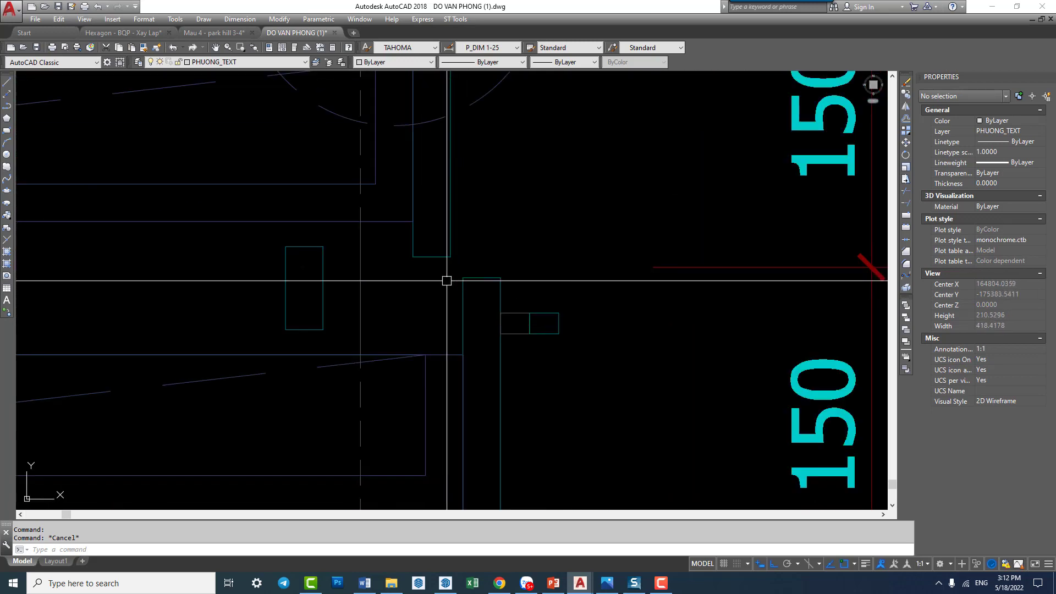
scroll(550, 308, "down", 3)
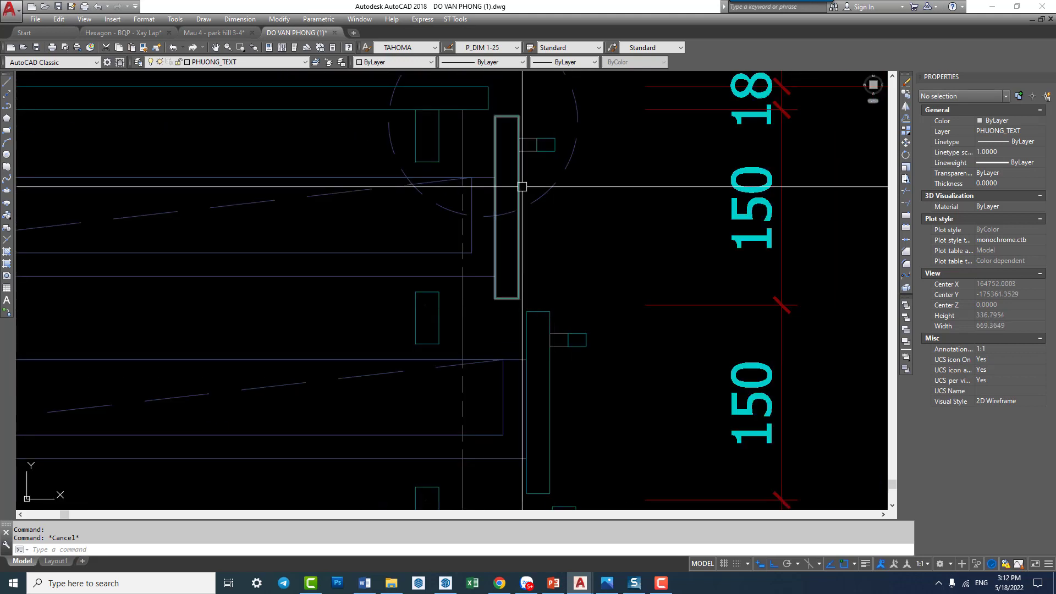
scroll(522, 186, "down", 3)
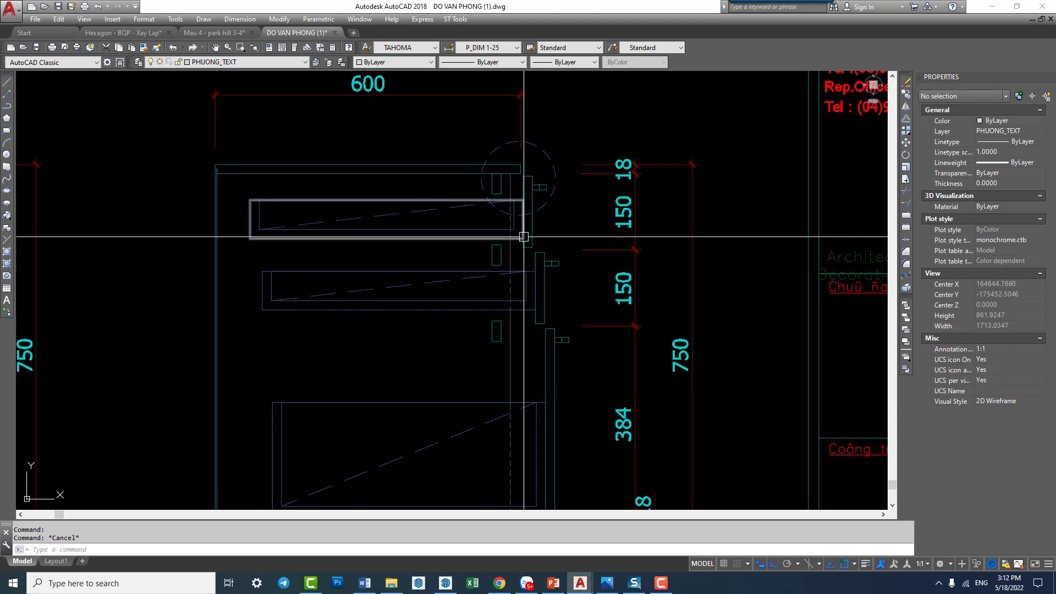
scroll(550, 260, "up", 3)
scroll(605, 261, "up", 2)
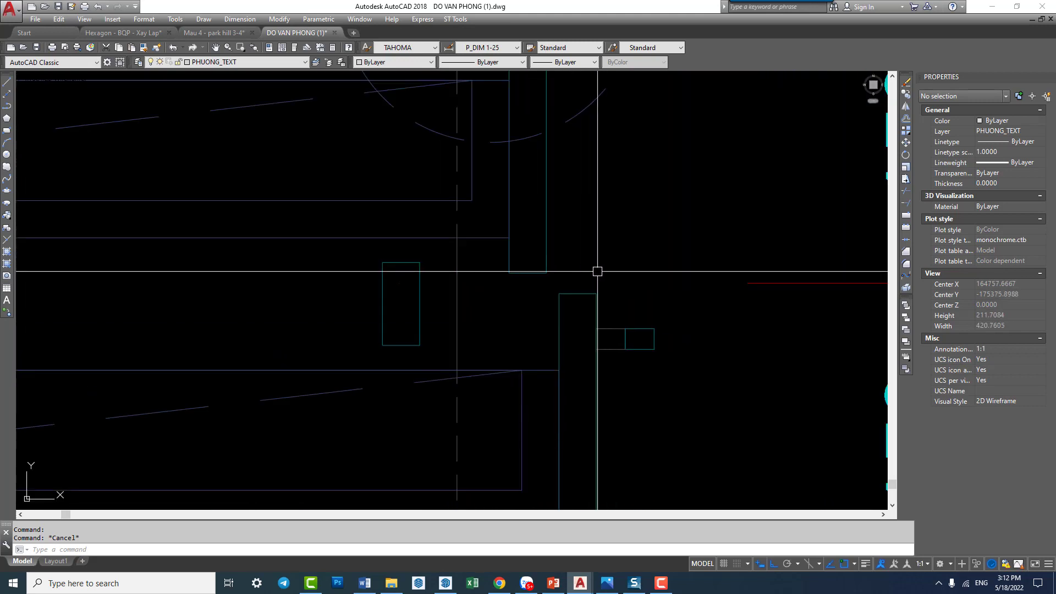
middle_click_drag(626, 287, 561, 302)
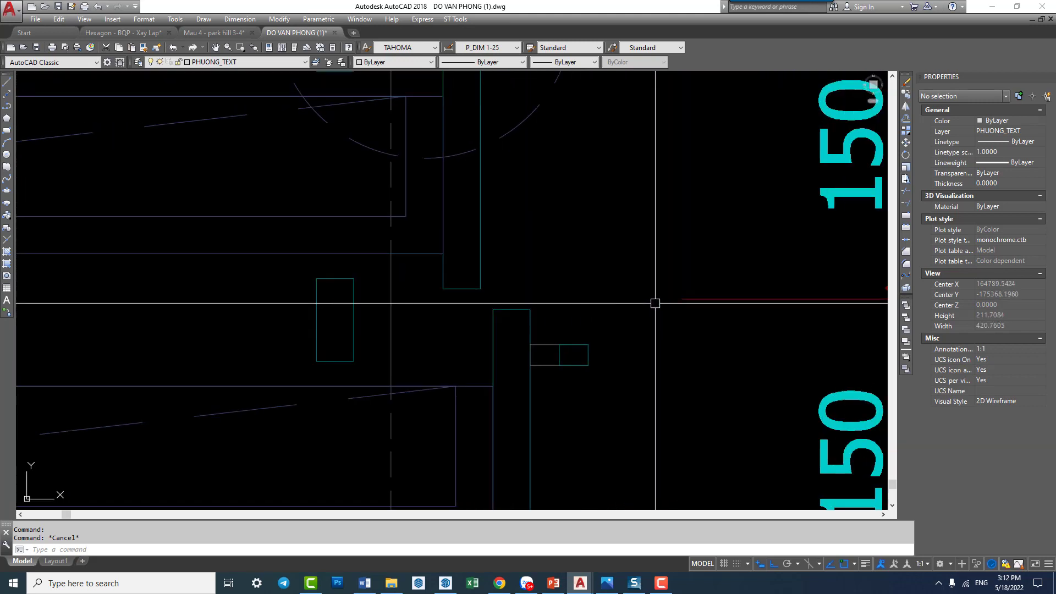
left_click(697, 298)
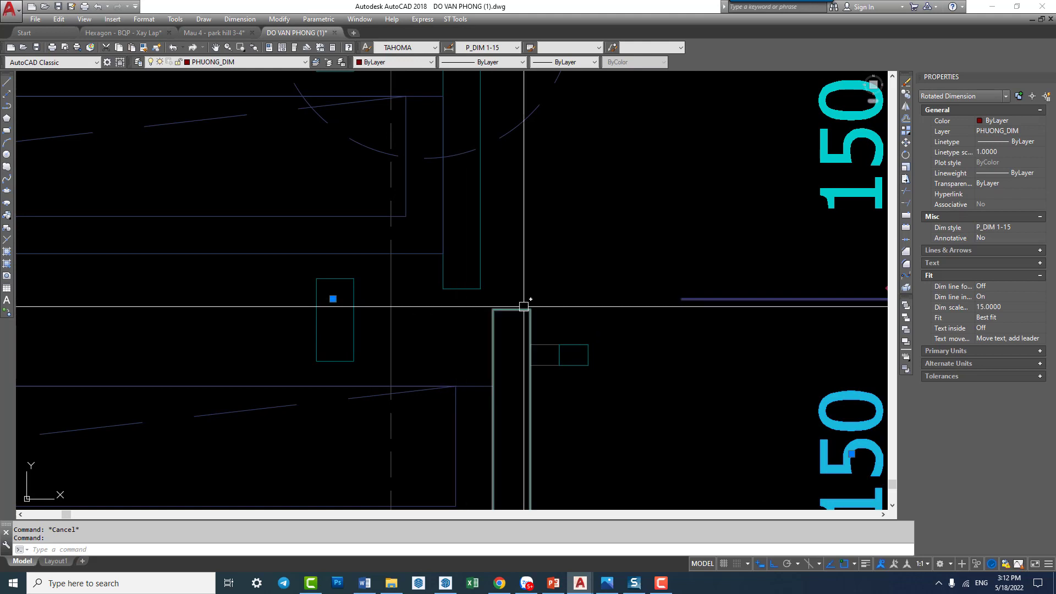
key("Escape")
scroll(524, 306, "down", 3)
Step: Draw a line from the dimension tick in MẶT CẮT, then delete it as a mistaken sloped line
middle_click_drag(539, 375, 544, 329)
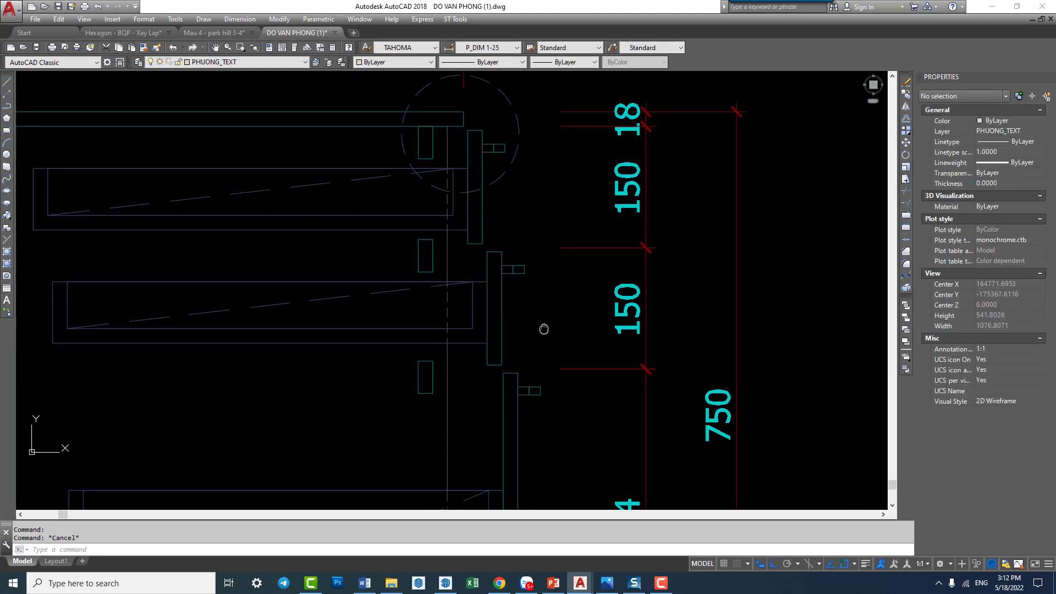
scroll(512, 350, "up", 2)
scroll(536, 344, "up", 2)
type("l")
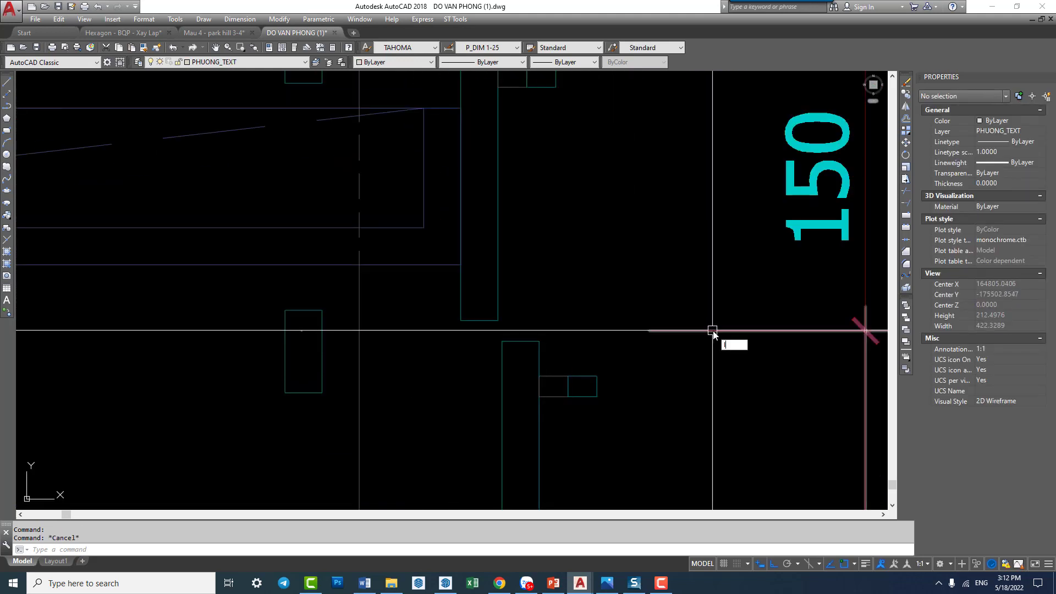
key("Return")
left_click(713, 330)
left_click(359, 357)
key("Escape")
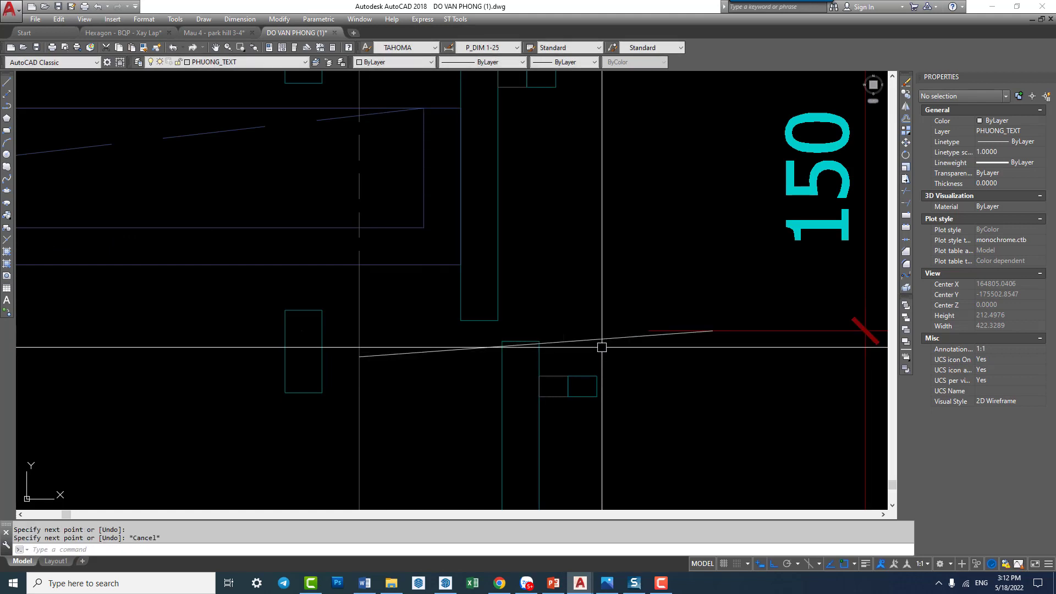
left_click(589, 340)
key("Delete")
Step: Draw a horizontal guide line leftward from the 150/150 dimension extension
type("l")
key("Return")
left_click(703, 330)
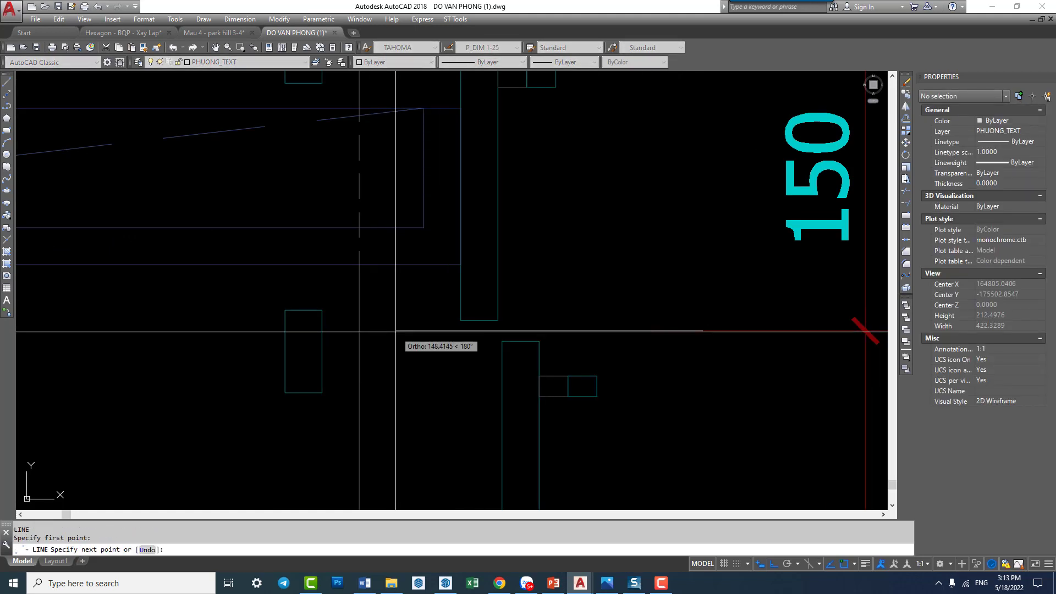
left_click(392, 331)
key("Escape")
Step: Stretch the lower and upper drawer-front rectangles so their edges meet on the guide line
left_click(533, 341)
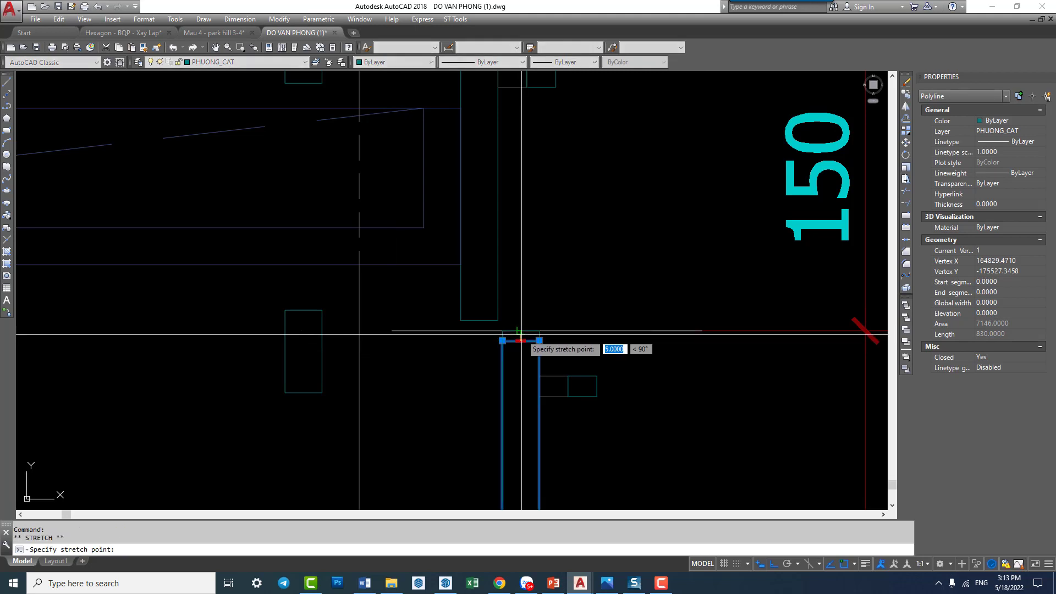
left_click(521, 331)
key("Escape")
left_click(479, 319)
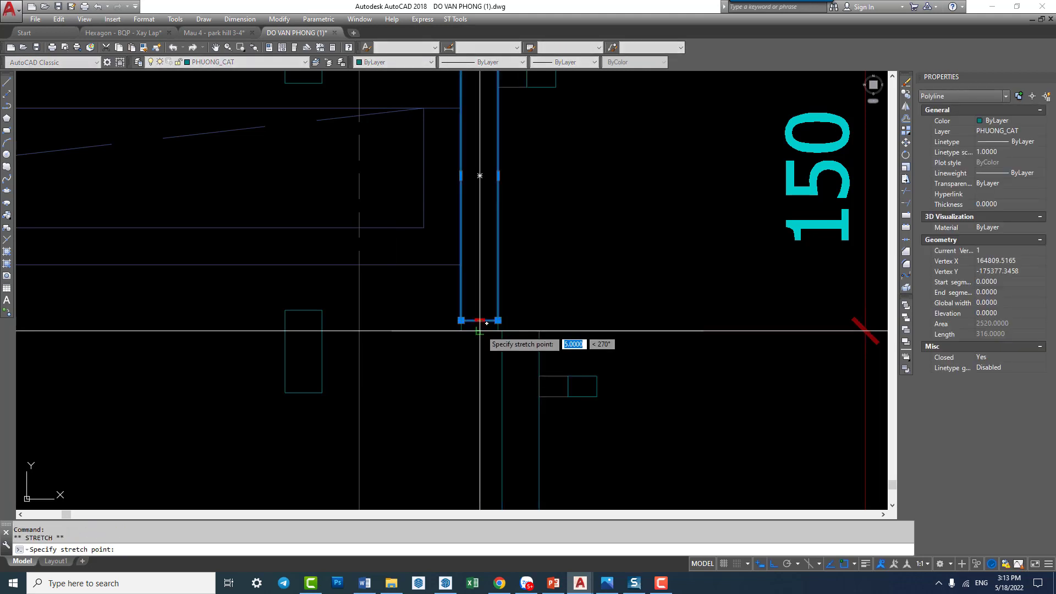
left_click(479, 331)
scroll(518, 285, "down", 2)
scroll(518, 284, "down", 1)
key("Escape")
middle_click_drag(518, 285, 508, 370)
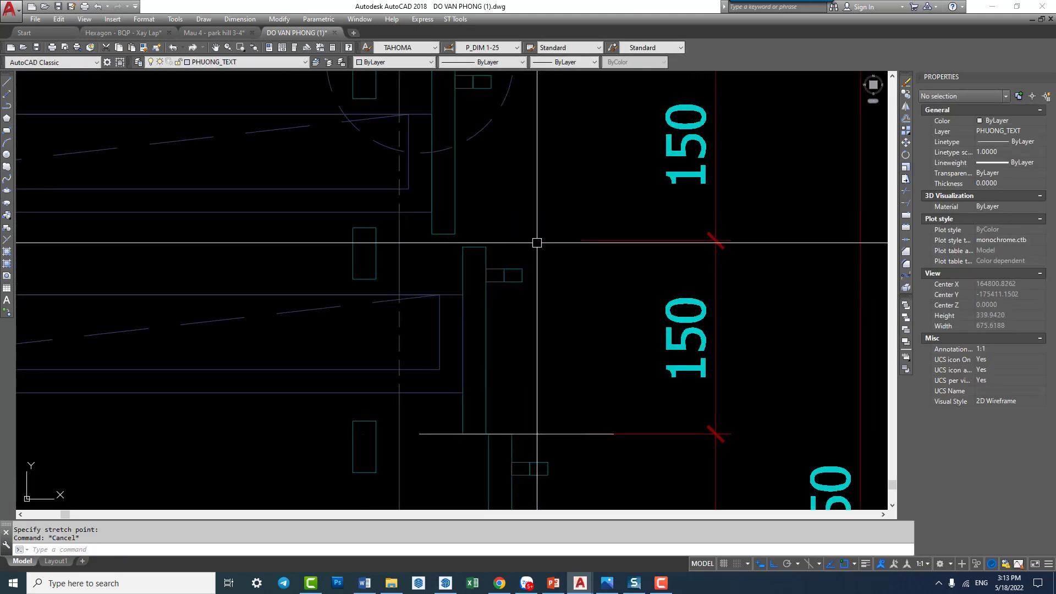
Step: Stretch the next lower drawer-front rectangle's top edge up to the guide line
type("L")
key("Return")
scroll(440, 244, "up", 2)
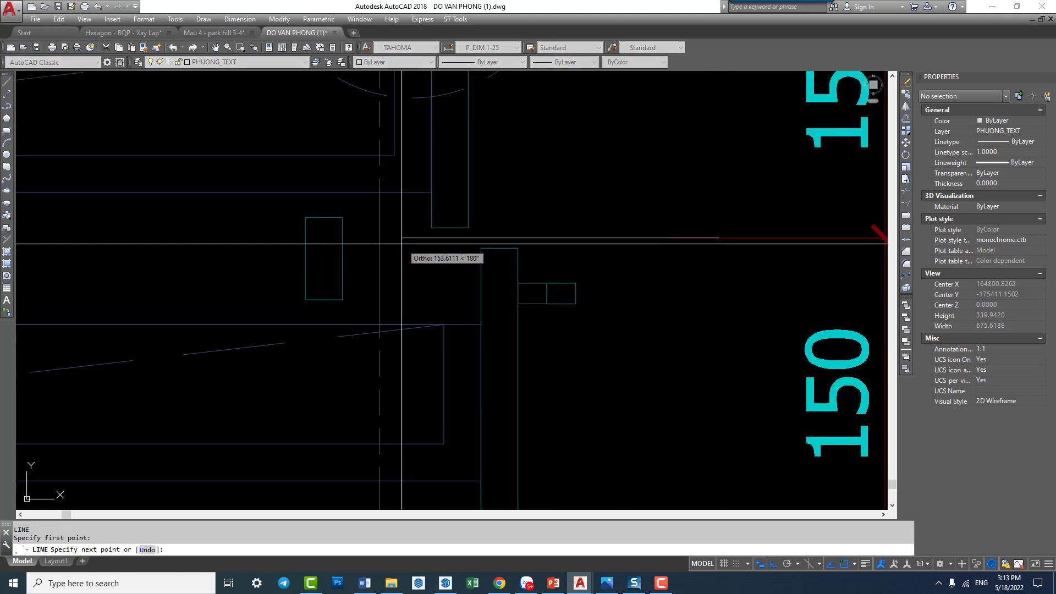
scroll(442, 237, "up", 2)
key("Escape")
left_click(453, 239)
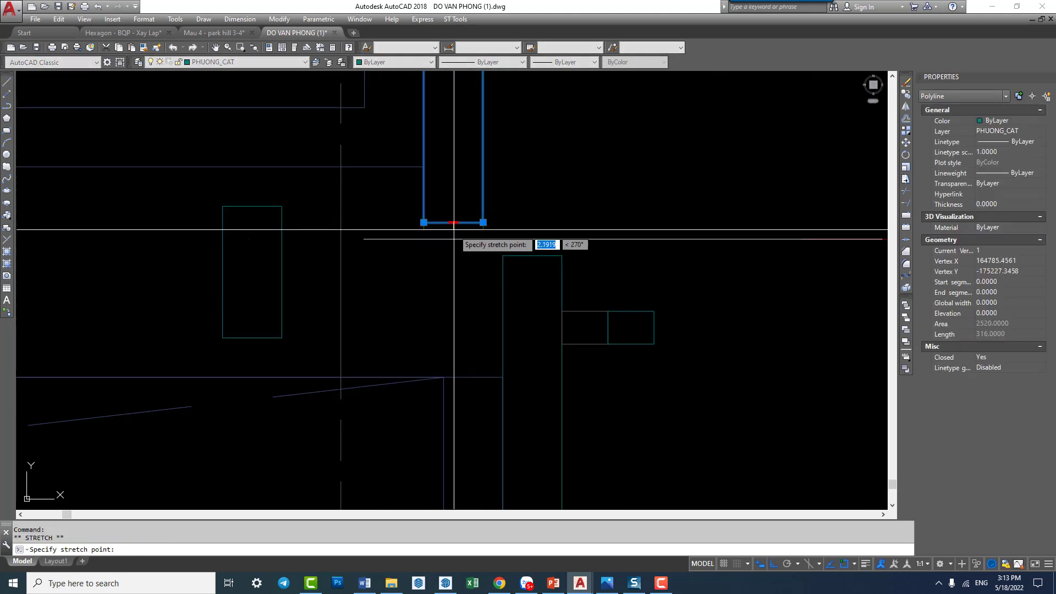
key("Escape")
left_click(533, 255)
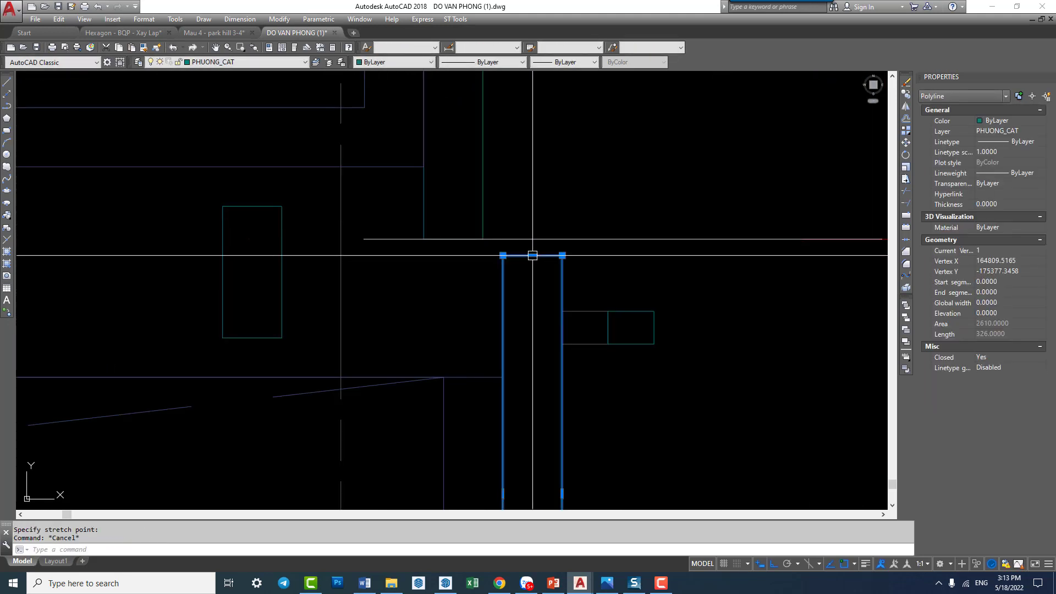
left_click(532, 256)
Step: Erase the temporary guide line and clear the selection
left_click(385, 239)
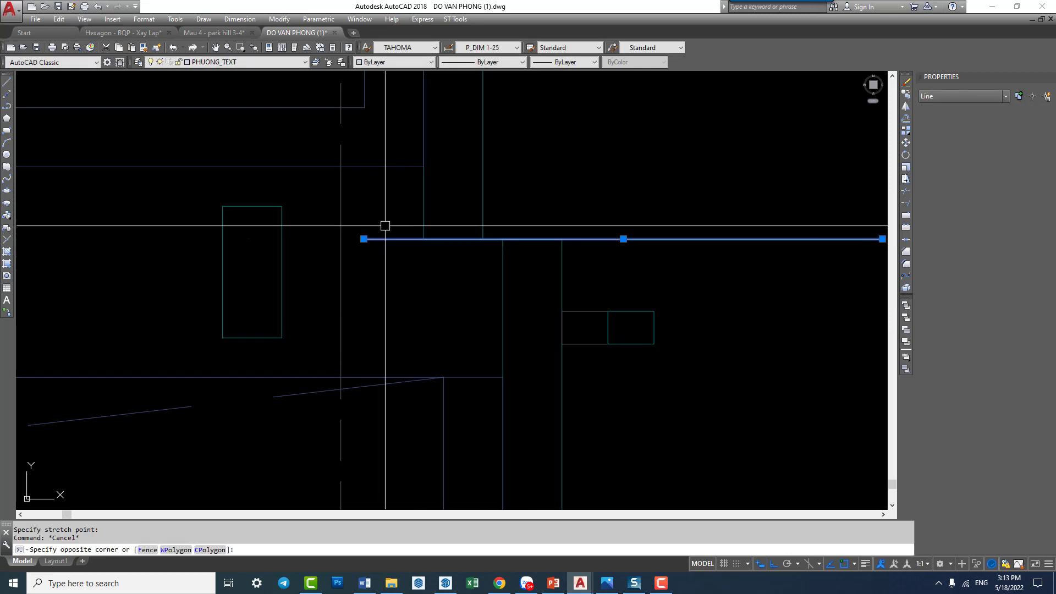
type("e")
key("Return")
scroll(474, 297, "down", 1)
scroll(474, 215, "down", 2)
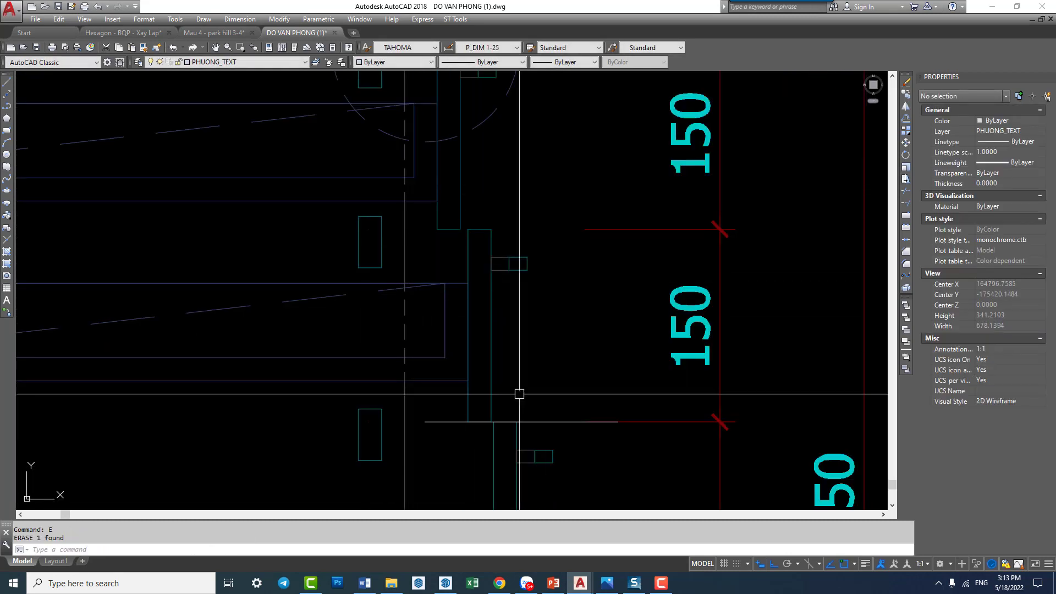
left_click(452, 422)
key("Escape")
Step: Check the tall drawer-front rectangle's top edge, then bring the 384 dimension into view
middle_click_drag(463, 172, 475, 293)
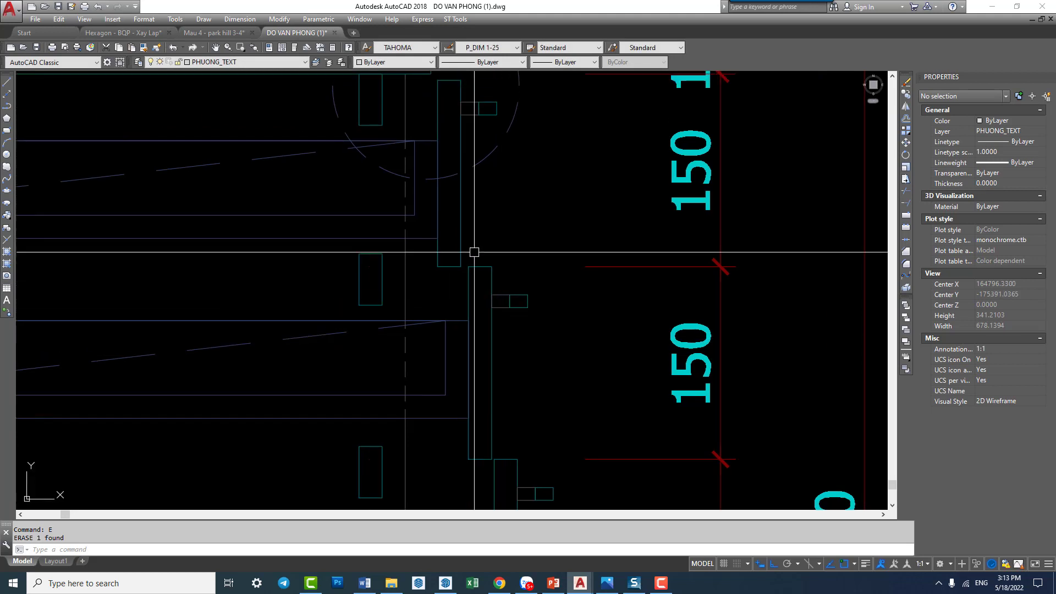
scroll(453, 165, "up", 2)
scroll(477, 171, "up", 2)
left_click(477, 170)
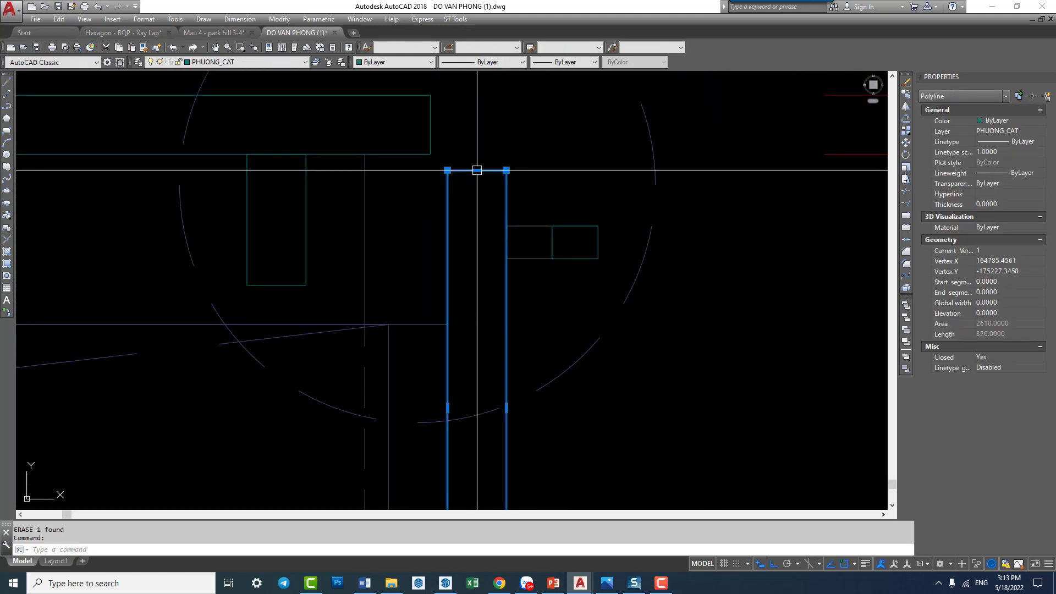
left_click(477, 170)
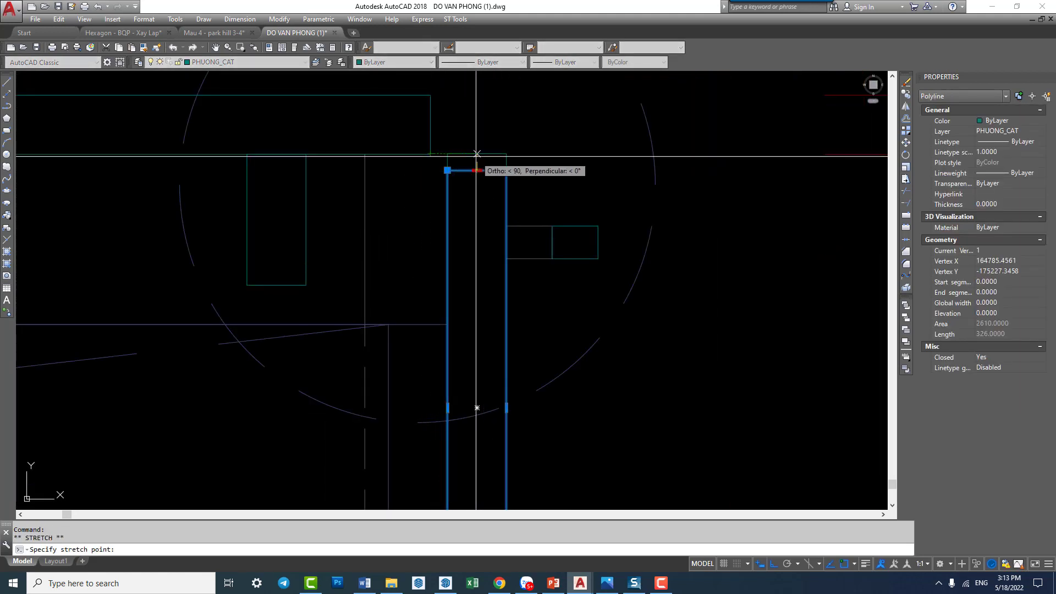
key("Escape")
scroll(484, 165, "down", 3)
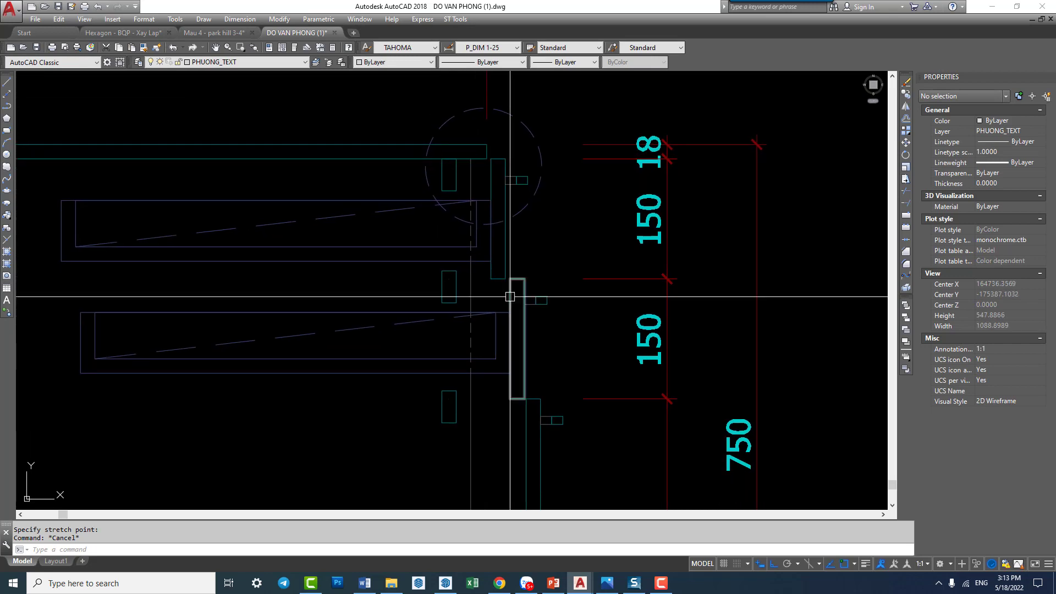
middle_click_drag(547, 389, 550, 283)
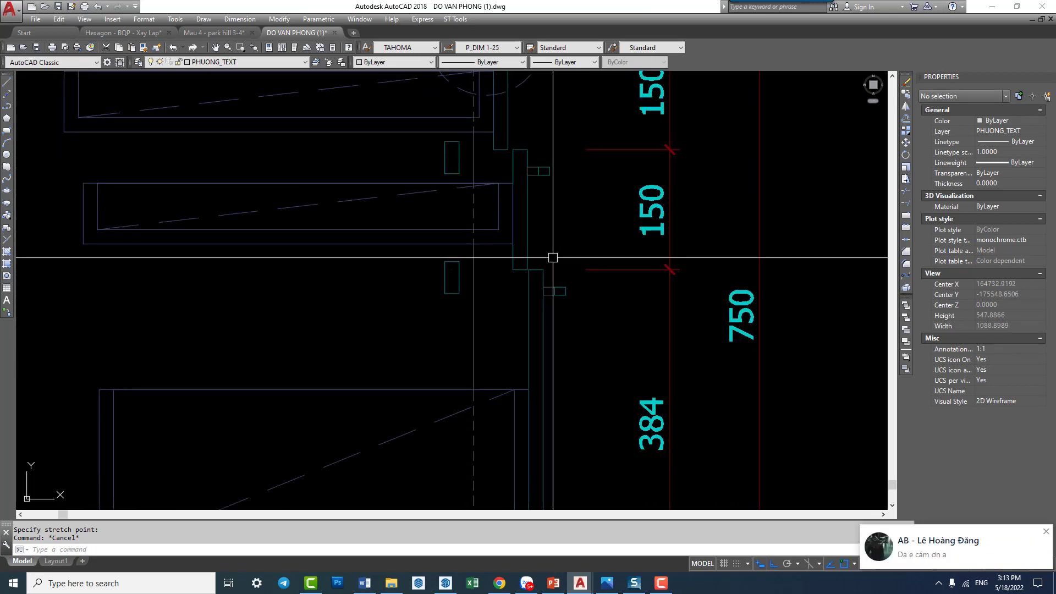
scroll(552, 258, "down", 5)
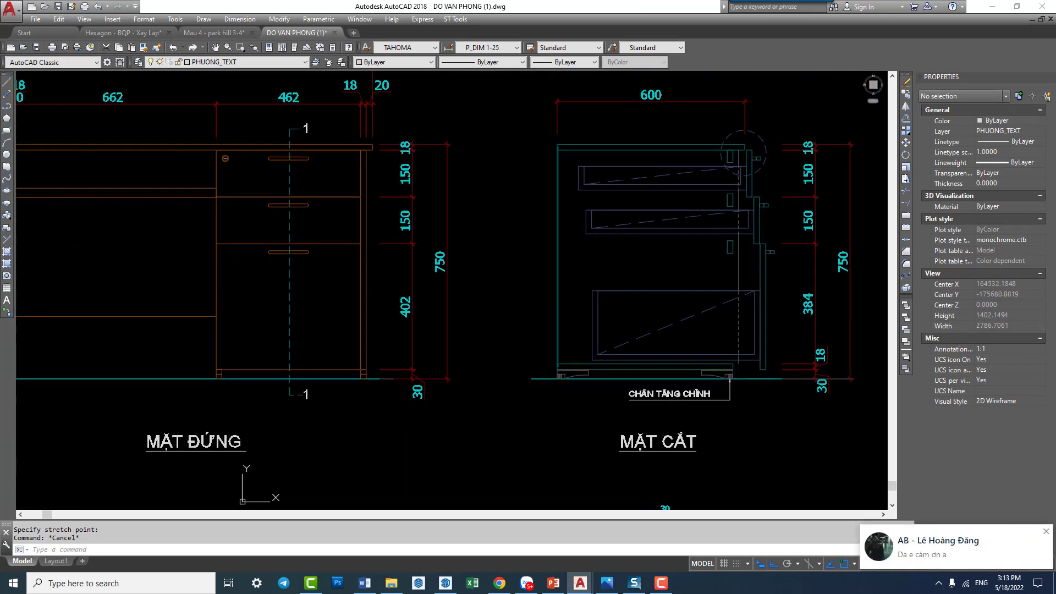
Step: Draw diagonal swing lines across the top two drawer fronts of the MẶT ĐỨNG elevation
middle_click_drag(636, 322, 636, 323)
middle_click_drag(186, 250, 550, 288)
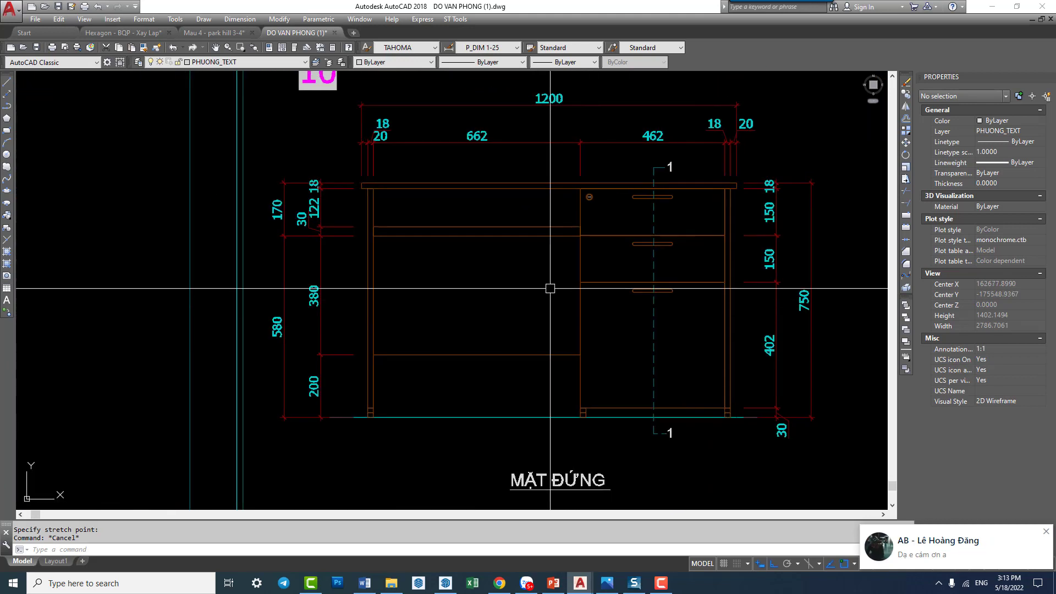
middle_click_drag(660, 290, 521, 295)
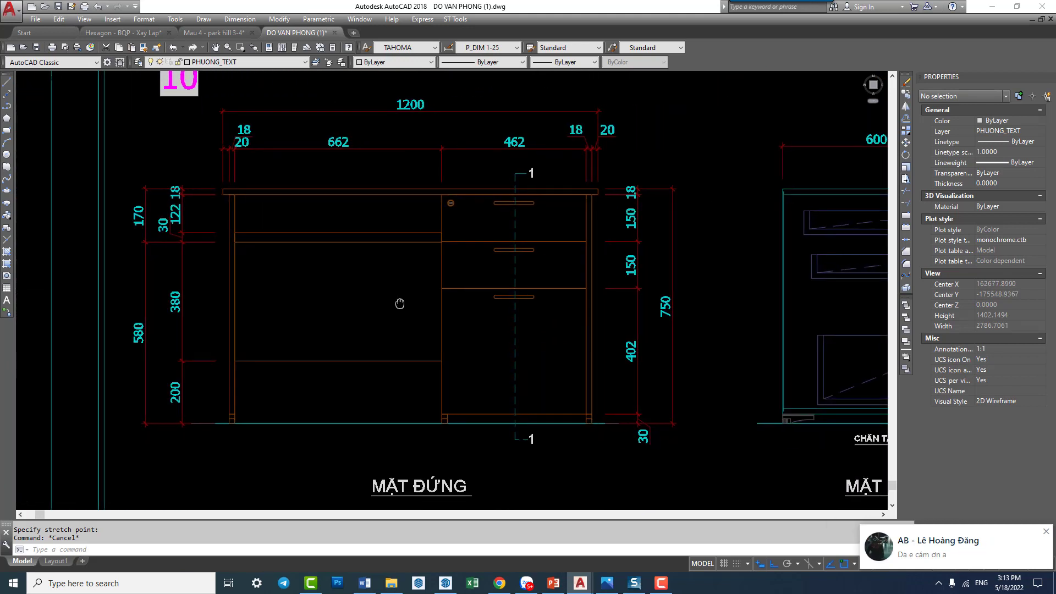
key("Return")
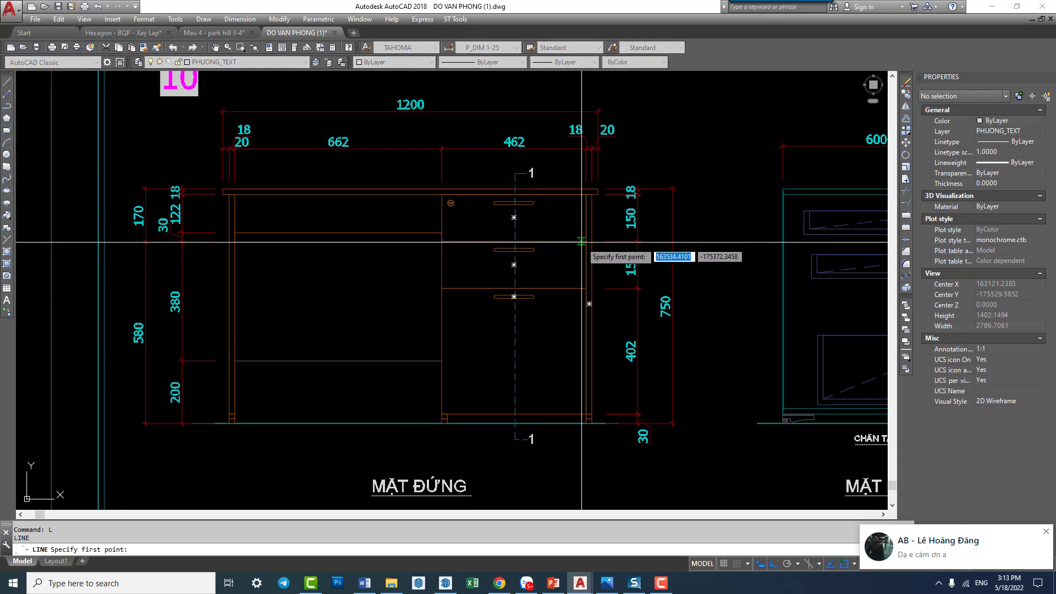
left_click(588, 240)
left_click(442, 288)
key("Escape")
key("Return")
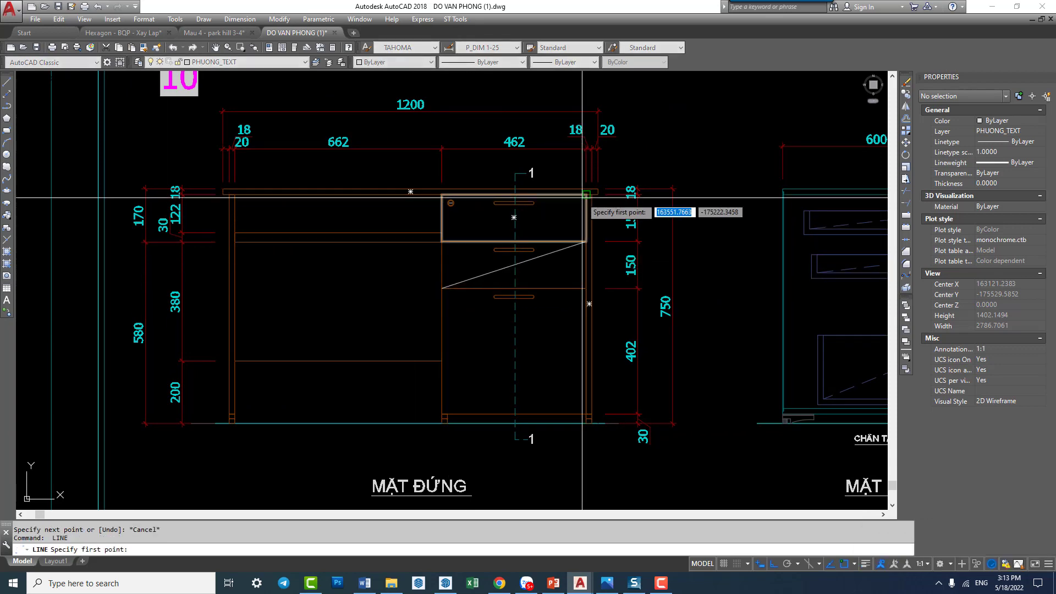
left_click(587, 195)
scroll(448, 242, "up", 3)
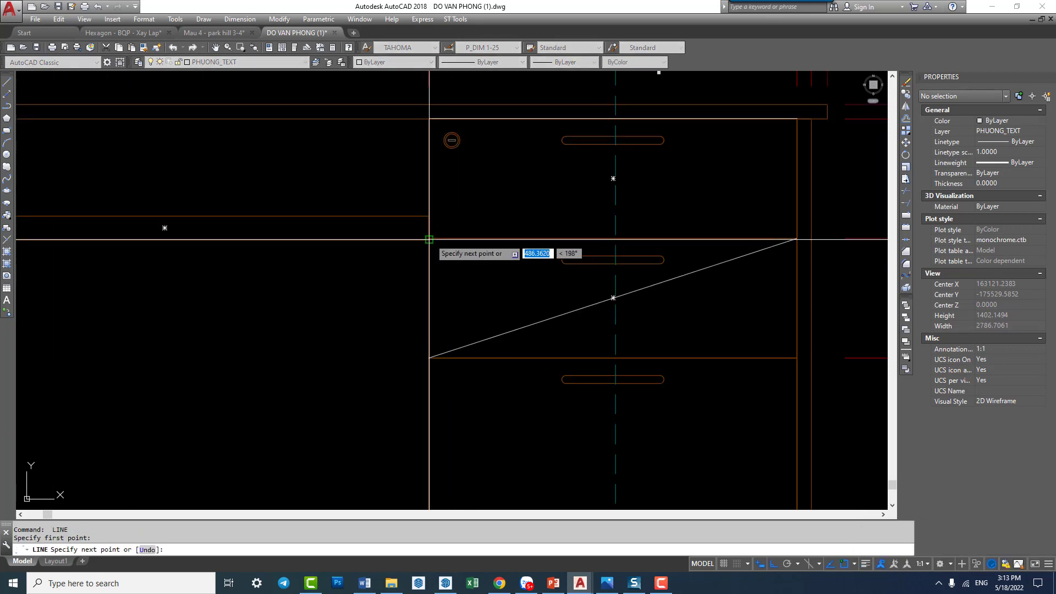
left_click(434, 240)
key("Escape")
scroll(538, 333, "down", 3)
Step: Draw a diagonal from the drawer's right edge to the lower door's bottom-left corner
middle_click_drag(537, 332, 529, 294)
key("Return")
left_click(597, 250)
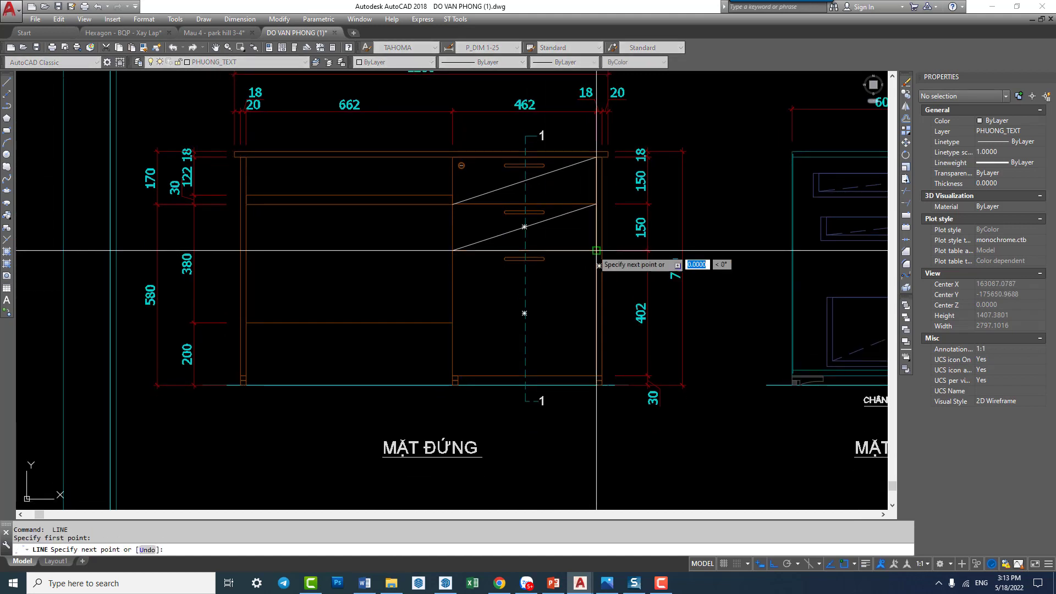
left_click(453, 376)
key("Escape")
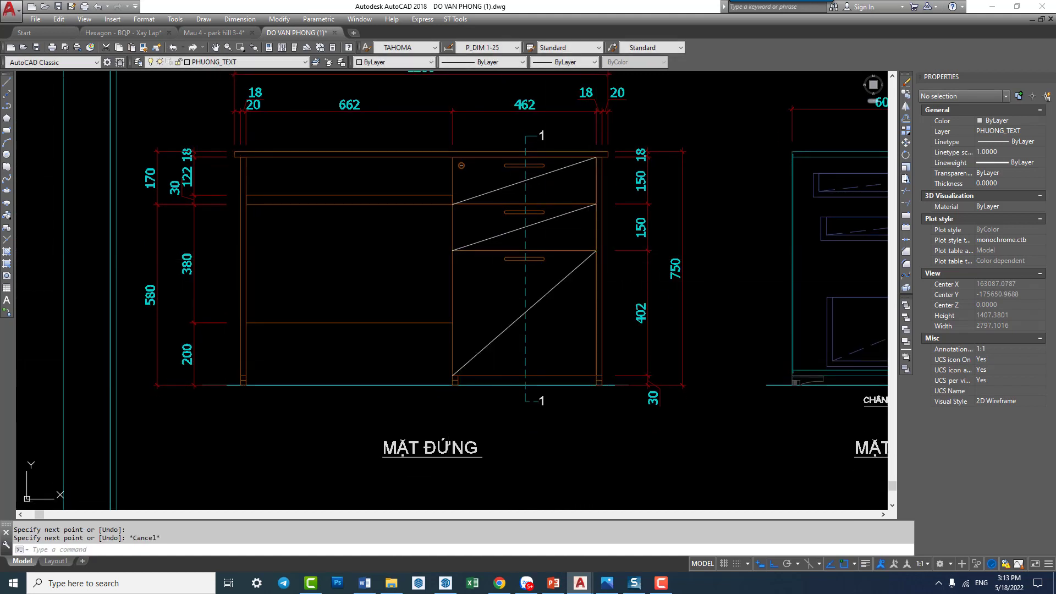
middle_click_drag(457, 335, 448, 377)
type("ma")
key("Return")
Step: Match a dashed MẶT CẮT diagonal onto the middle elevation drawer diagonal, making it dashed
left_click(517, 322)
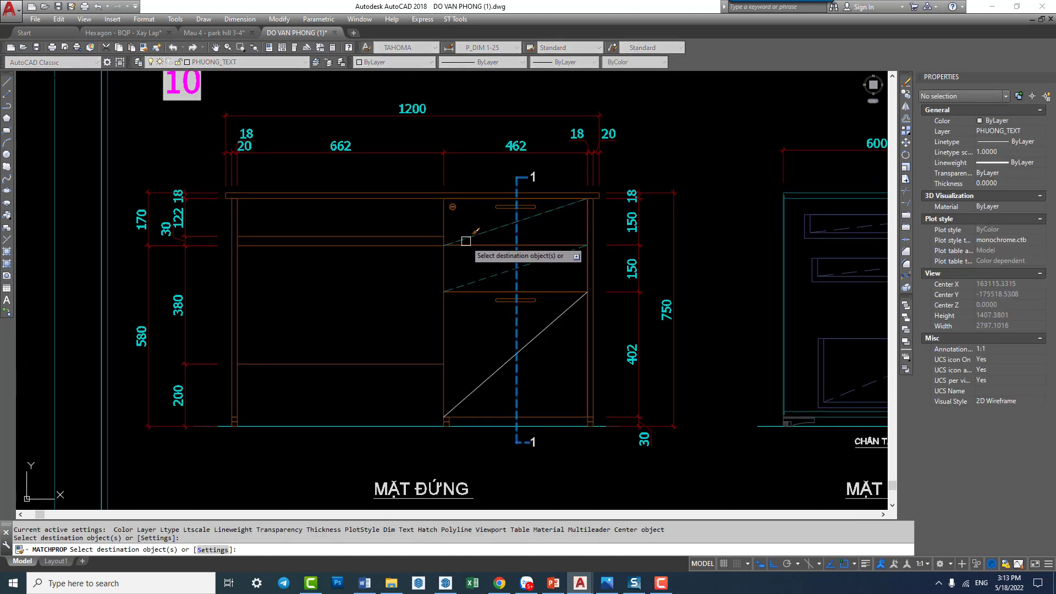
middle_click_drag(564, 340, 448, 340)
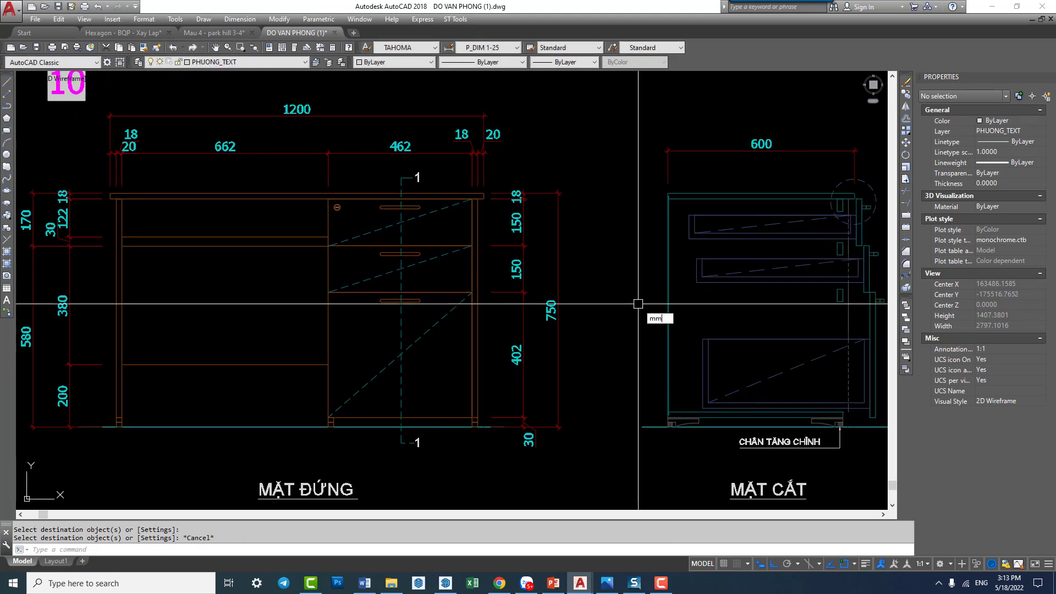
key("Escape")
key("Return")
left_click(770, 379)
left_click(420, 264)
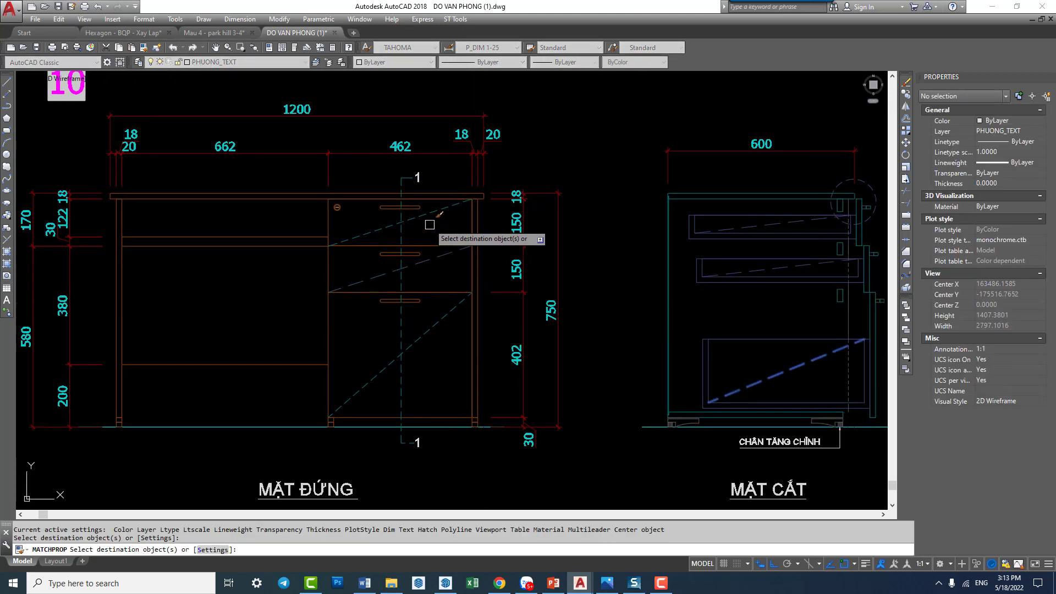
key("Escape")
Step: Restart Match Properties briefly, cancel it, and reposition the drawing view
scroll(437, 316, "up", 2)
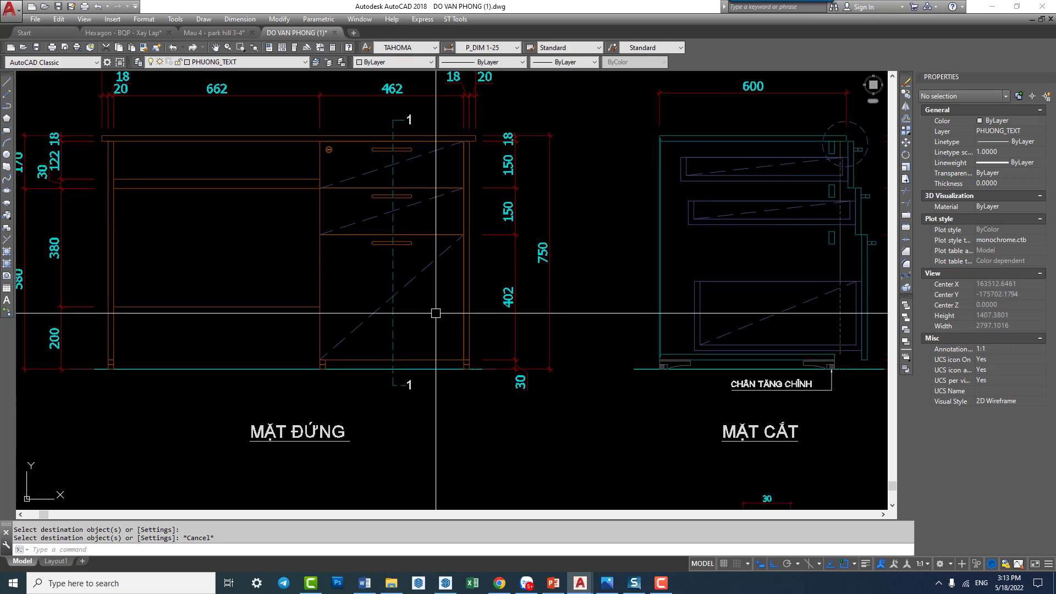
scroll(385, 325, "down", 2)
scroll(380, 324, "down", 3)
scroll(439, 312, "up", 1)
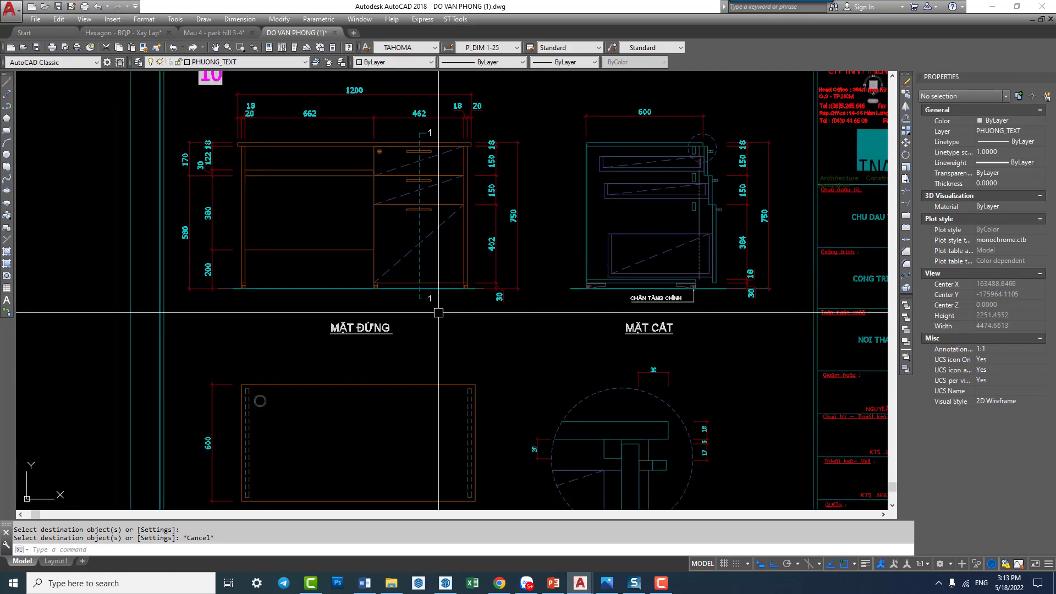
type("mm")
key("Return")
middle_click_drag(442, 318, 441, 309)
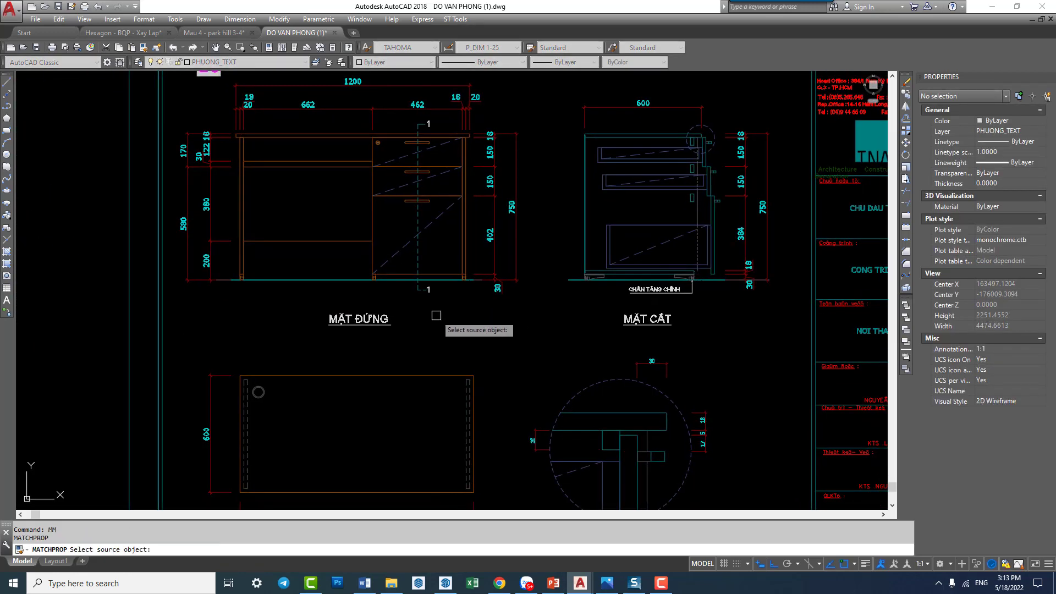
key("Escape")
middle_click_drag(602, 261, 465, 337)
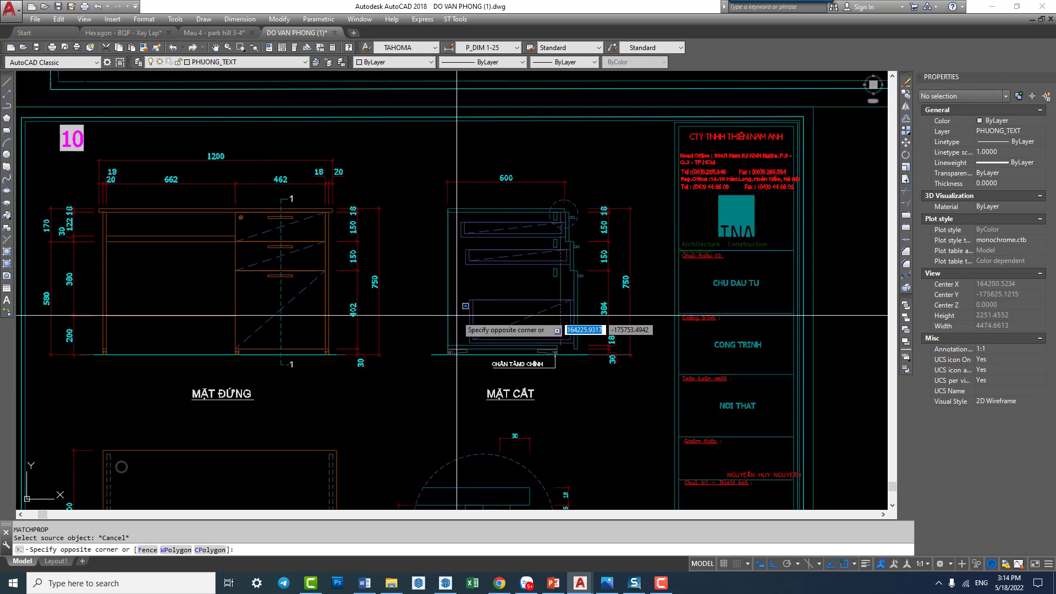
Step: Bring the MẶT BẰNG plan into view, abandoning a stray line and selection
left_click(457, 315)
scroll(456, 315, "down", 2)
middle_click_drag(477, 376, 482, 289)
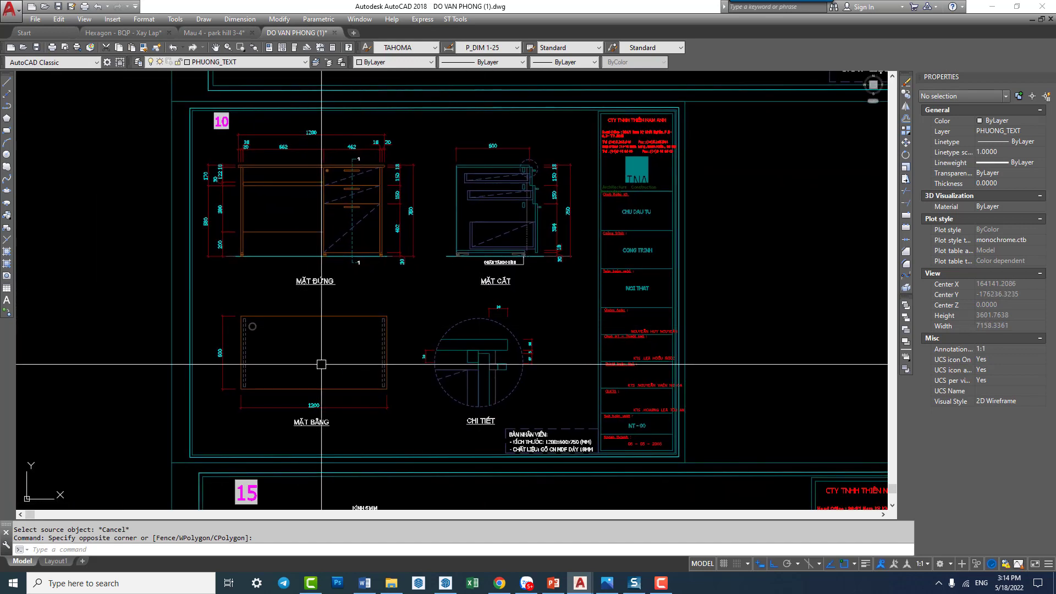
middle_click_drag(279, 381, 366, 343)
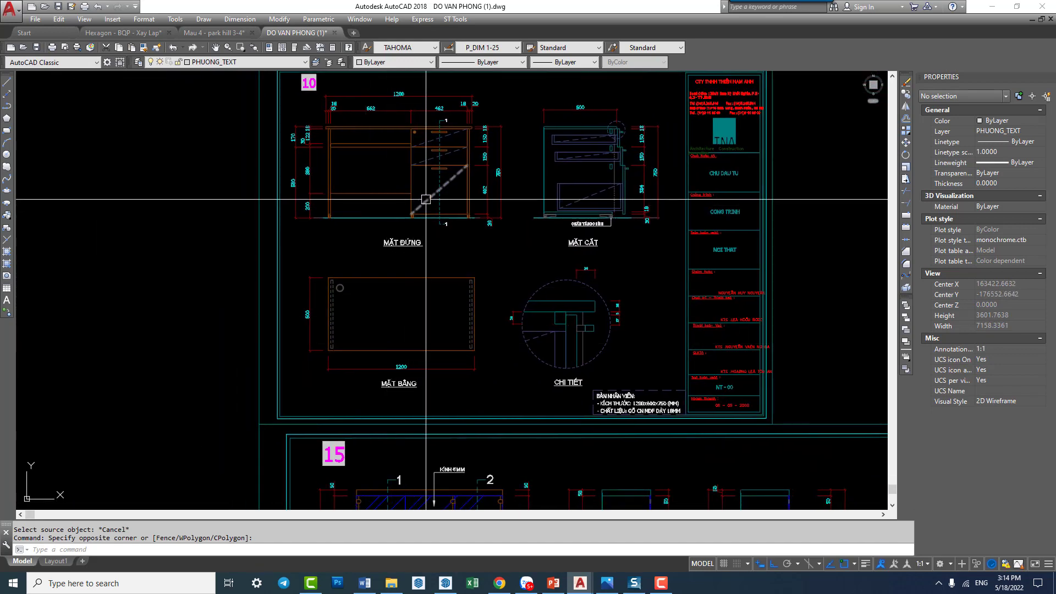
type("l")
key("Return")
left_click(412, 176)
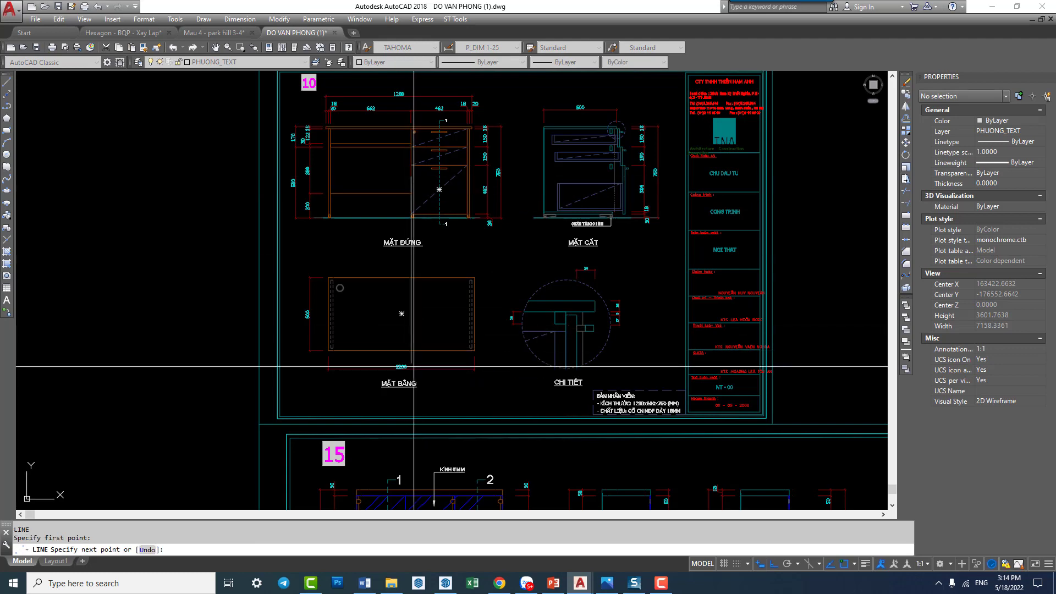
scroll(420, 374, "up", 4)
key("Escape")
left_click(550, 279)
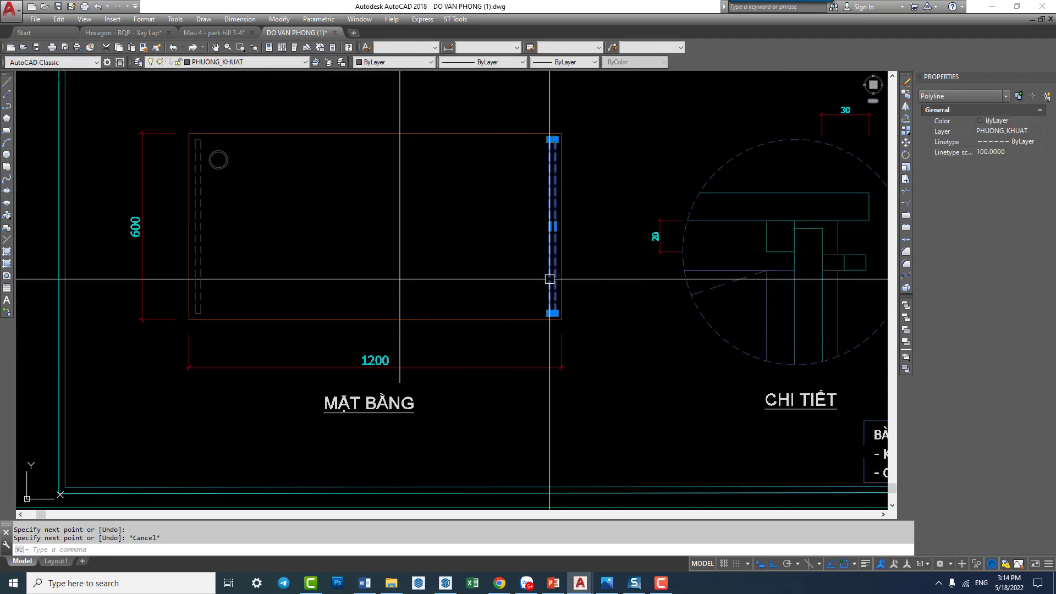
middle_click_drag(464, 229, 501, 297)
key("Escape")
scroll(501, 296, "down", 3)
scroll(531, 295, "up", 3)
Step: Copy the dashed right-end panel line into the middle of the plan
type("c")
key("Return")
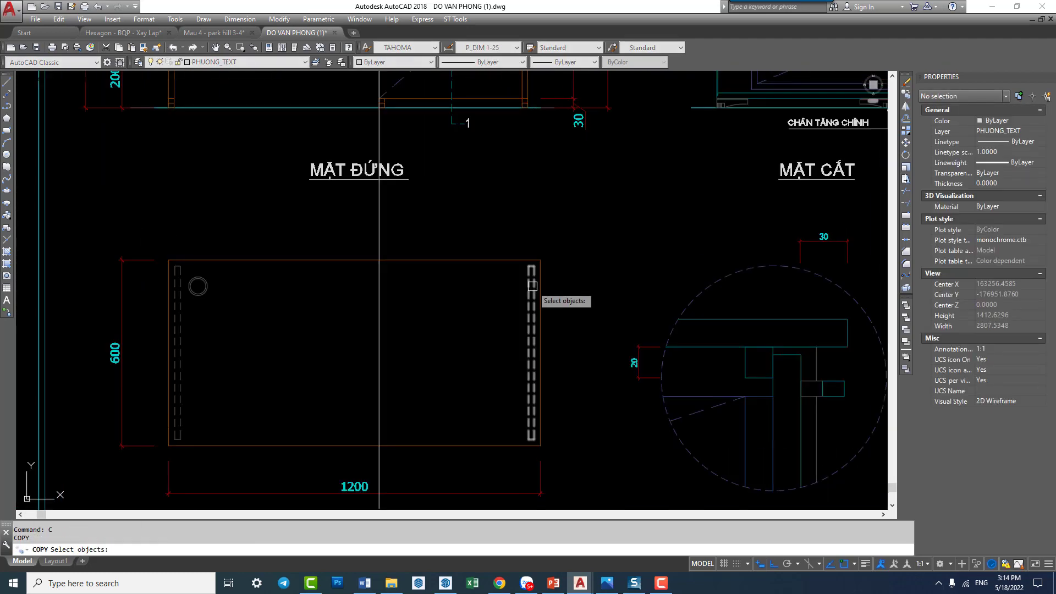
key("Return")
left_click(514, 276)
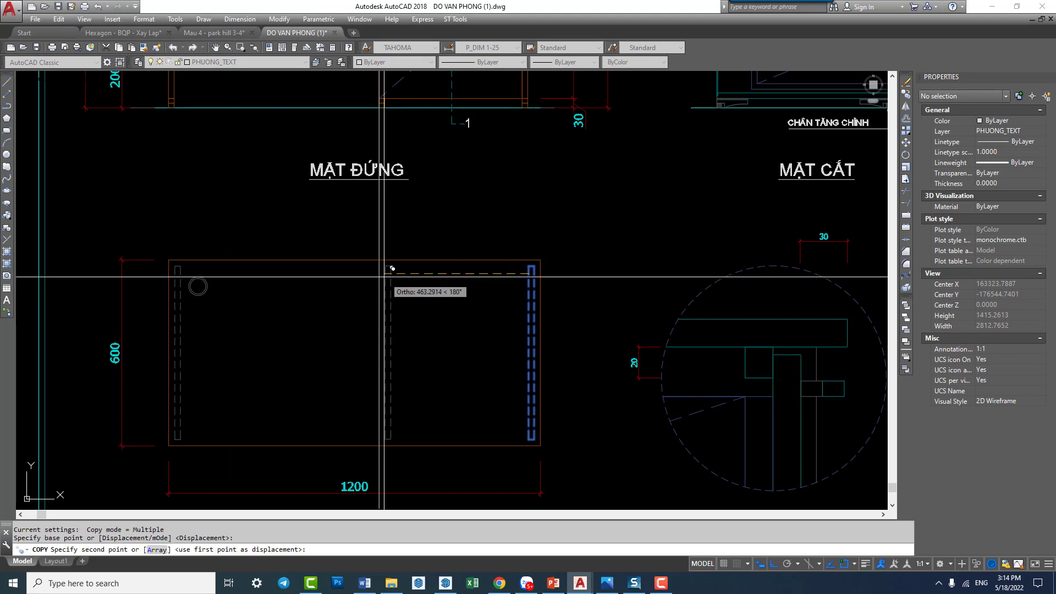
left_click(380, 278)
key("Escape")
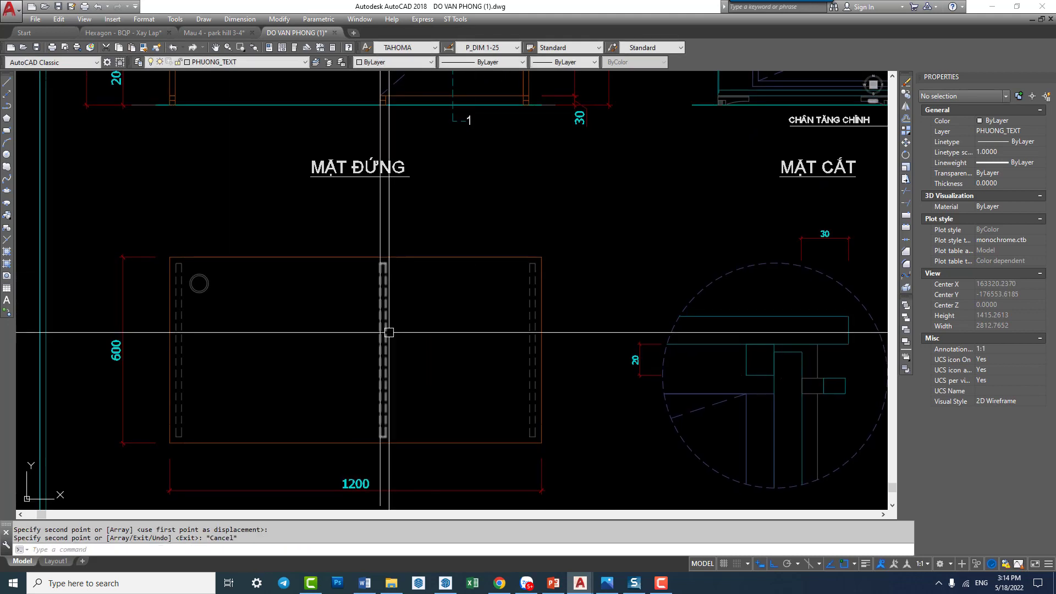
scroll(382, 308, "down", 1)
scroll(285, 285, "up", 1)
type("ec")
key("Return")
scroll(239, 267, "up", 5)
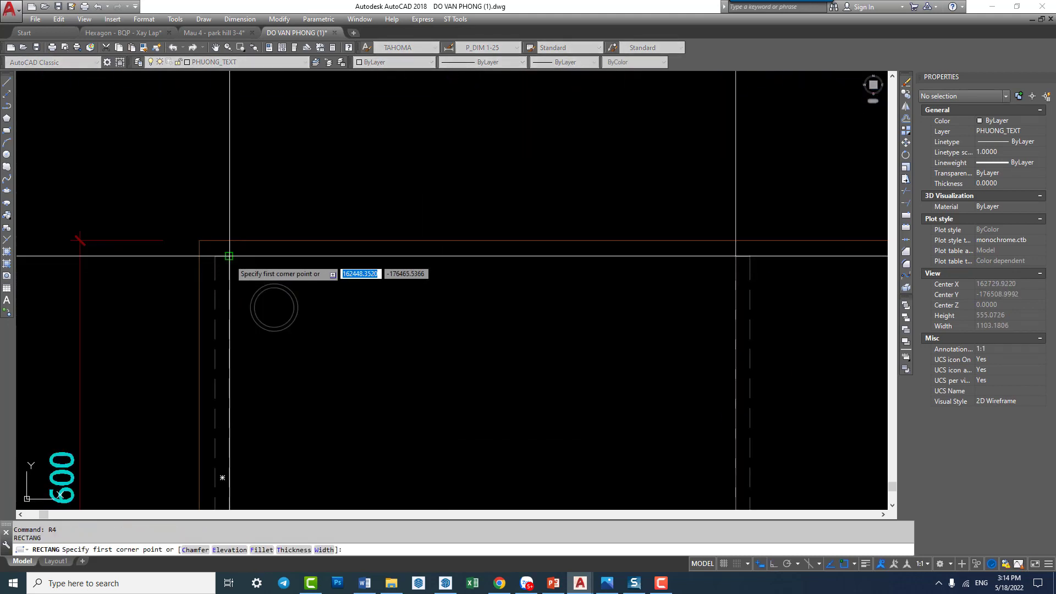
Step: Draw a thin strip rectangle along the plan's top edge and move it slightly lower
left_click(229, 257)
left_click(736, 267)
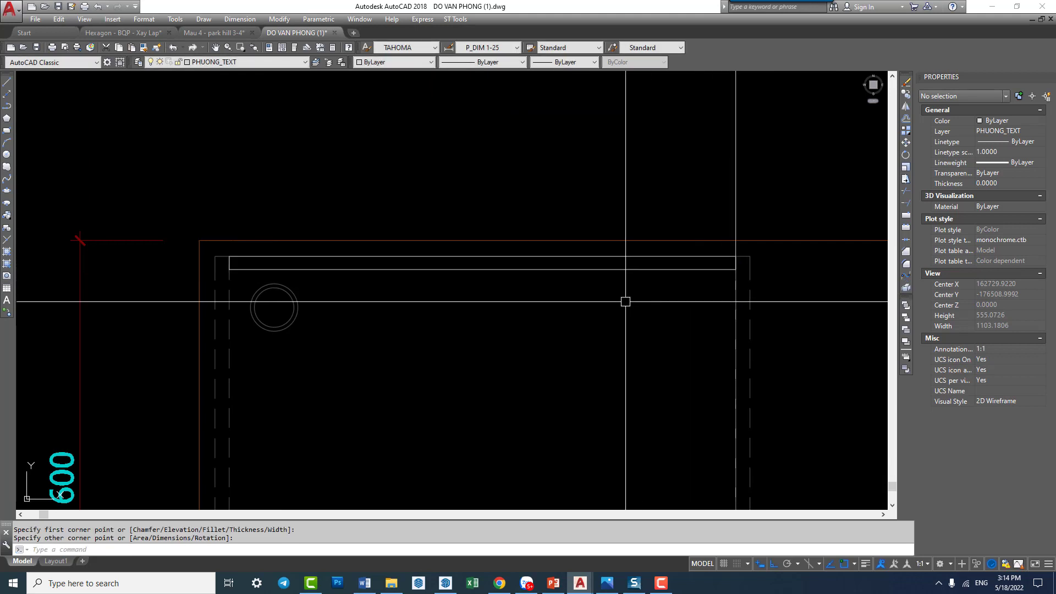
type("m")
key("Return")
left_click(707, 278)
left_click(611, 265)
key("Return")
left_click(601, 309)
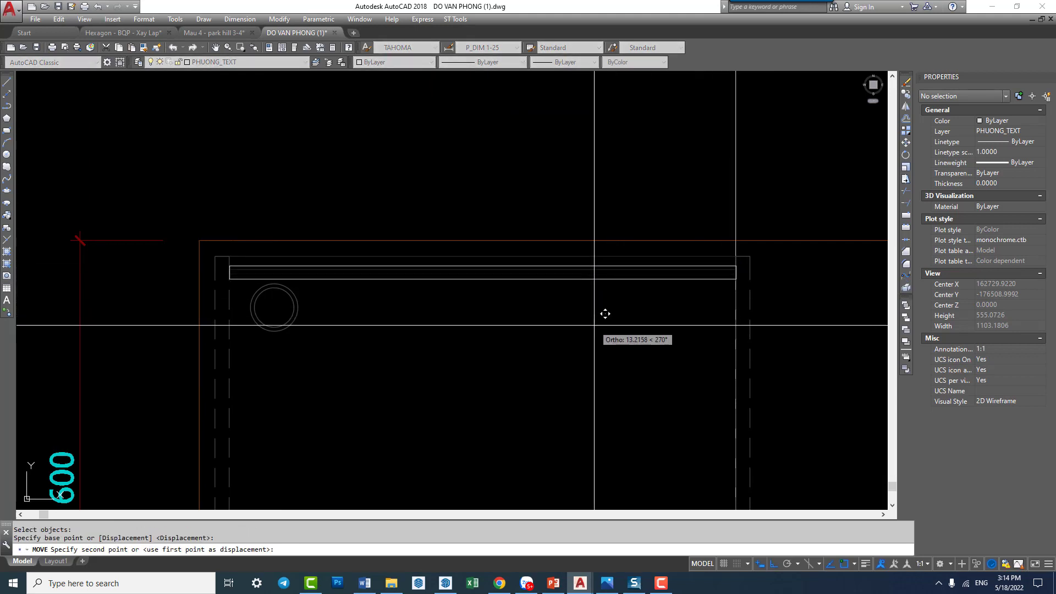
left_click(605, 314)
Step: Draw thin strip rectangles for the right half's top and bottom edges
scroll(538, 325, "down", 3)
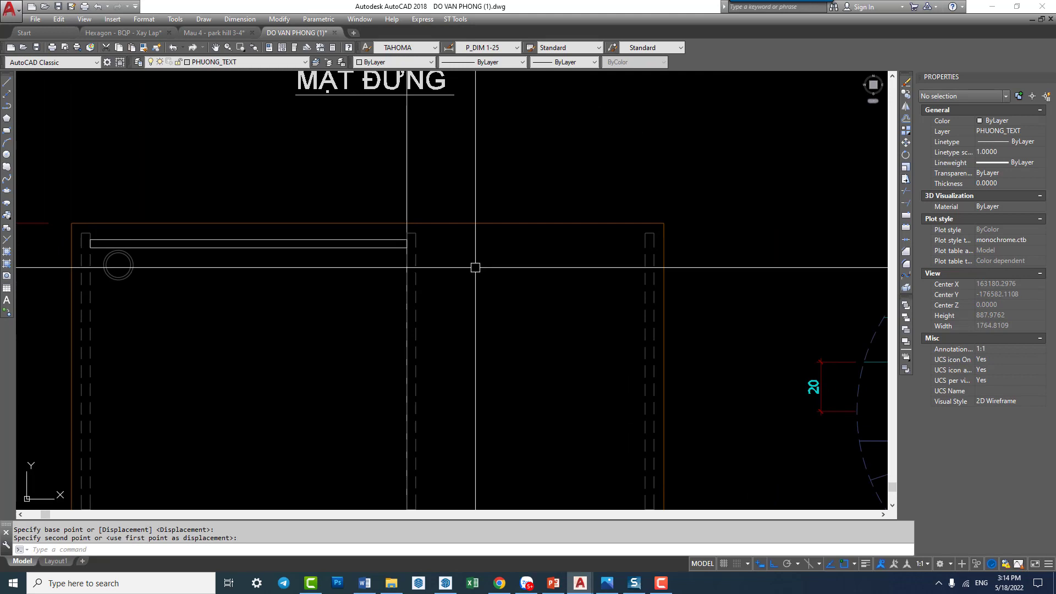
scroll(406, 223, "up", 3)
left_click(360, 207)
scroll(462, 261, "up", 3)
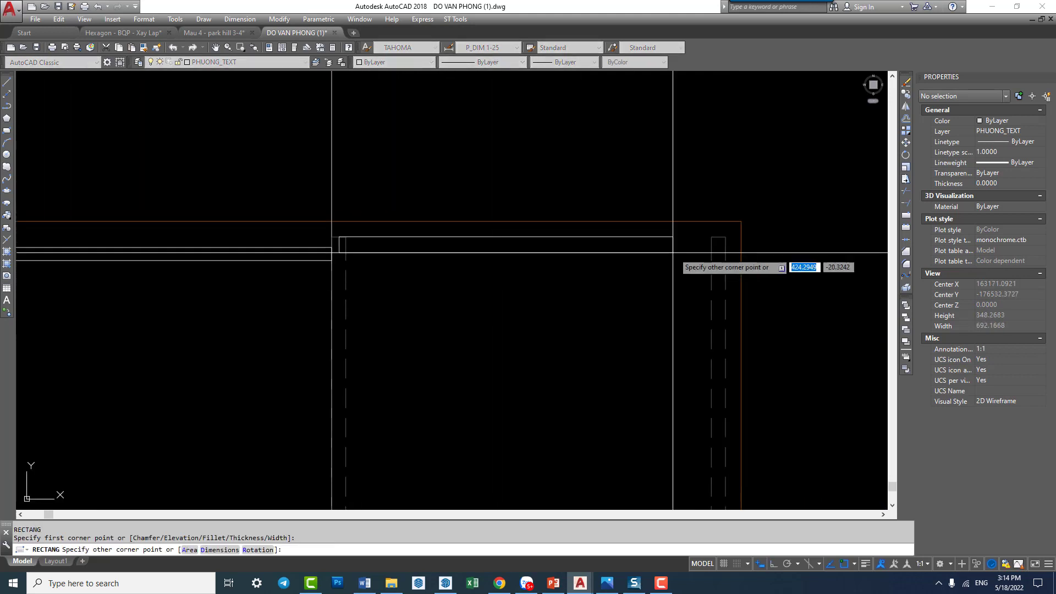
left_click(730, 238)
scroll(700, 254, "down", 4)
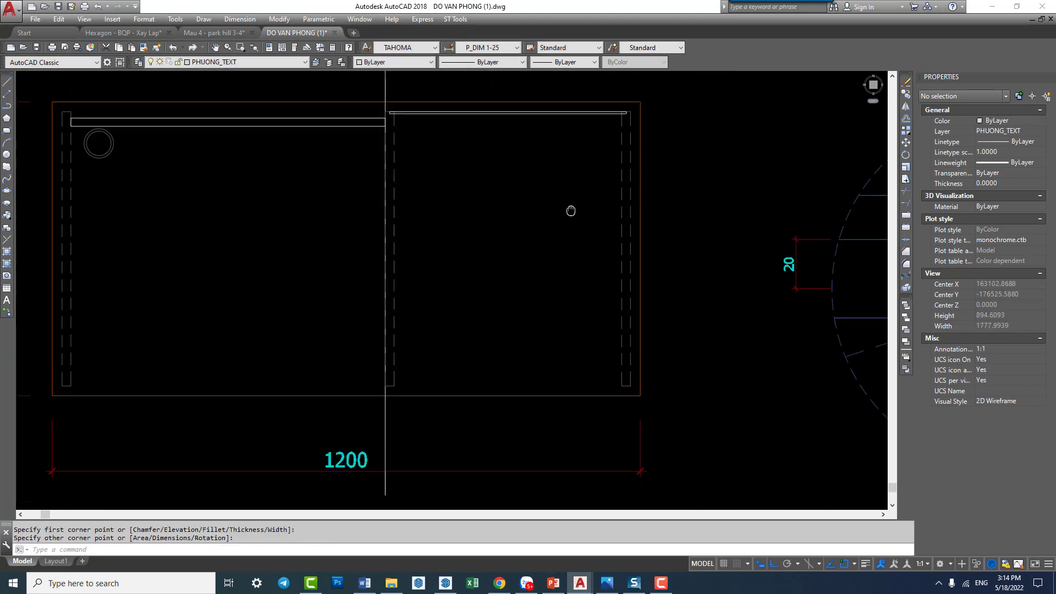
key("Return")
left_click(370, 322)
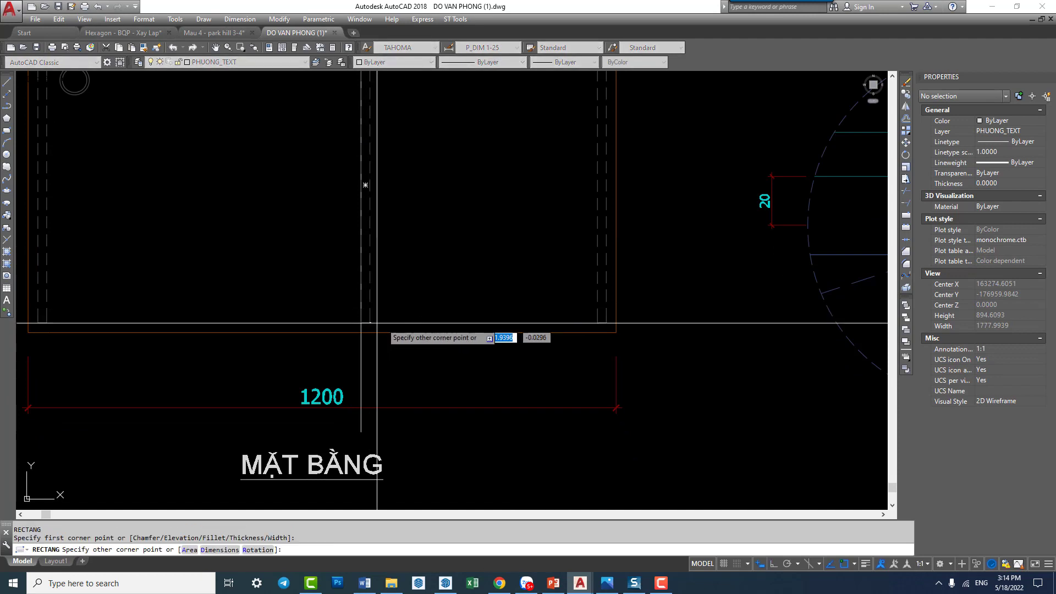
left_click(598, 313)
scroll(530, 383, "down", 3)
Step: Make the new panel outlines dashed by matching a dashed panel line's properties
type("ma")
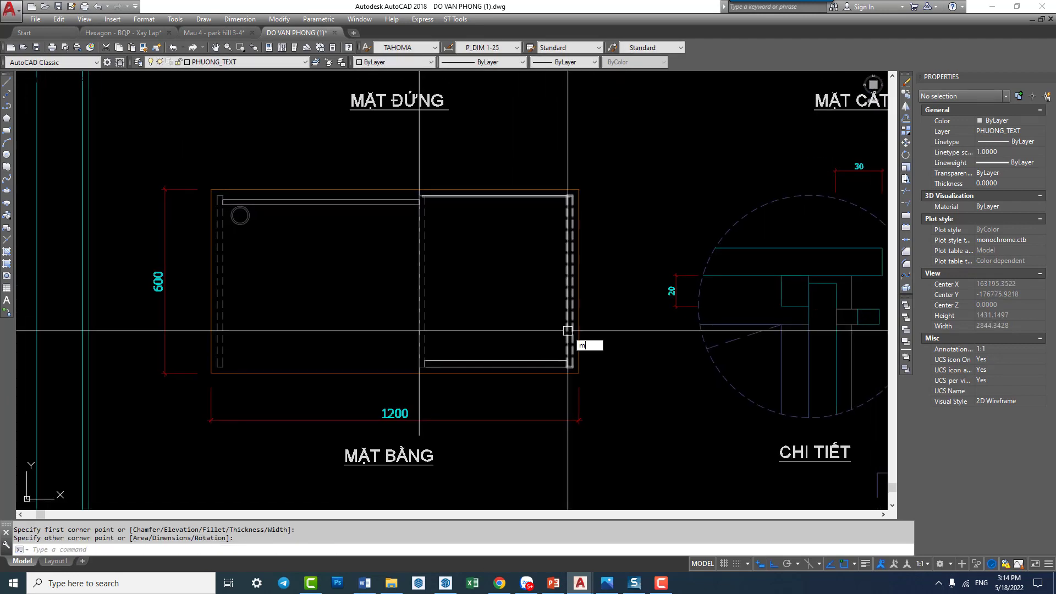
key("Return")
left_click(568, 327)
left_click(549, 362)
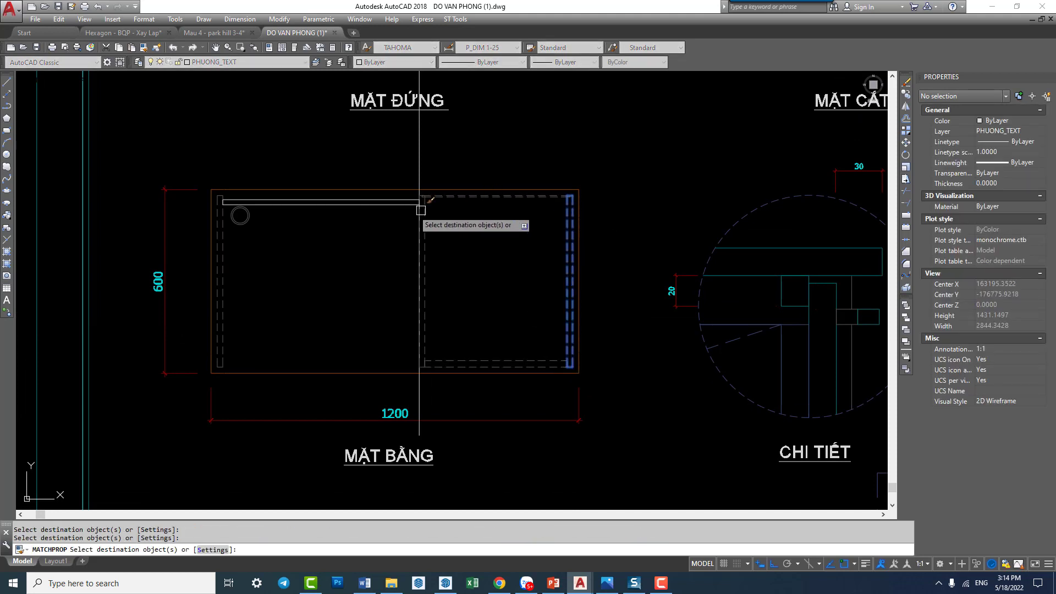
key("Escape")
middle_click_drag(467, 302, 470, 375)
left_click(421, 306)
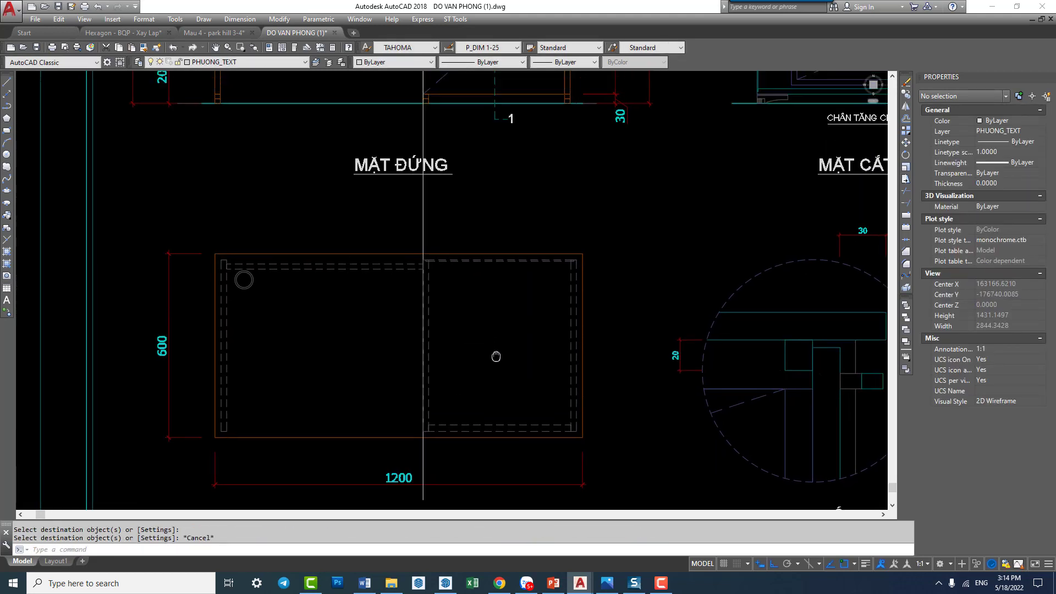
left_click(375, 223)
type("e")
key("Return")
scroll(378, 223, "down", 3)
scroll(476, 295, "up", 5)
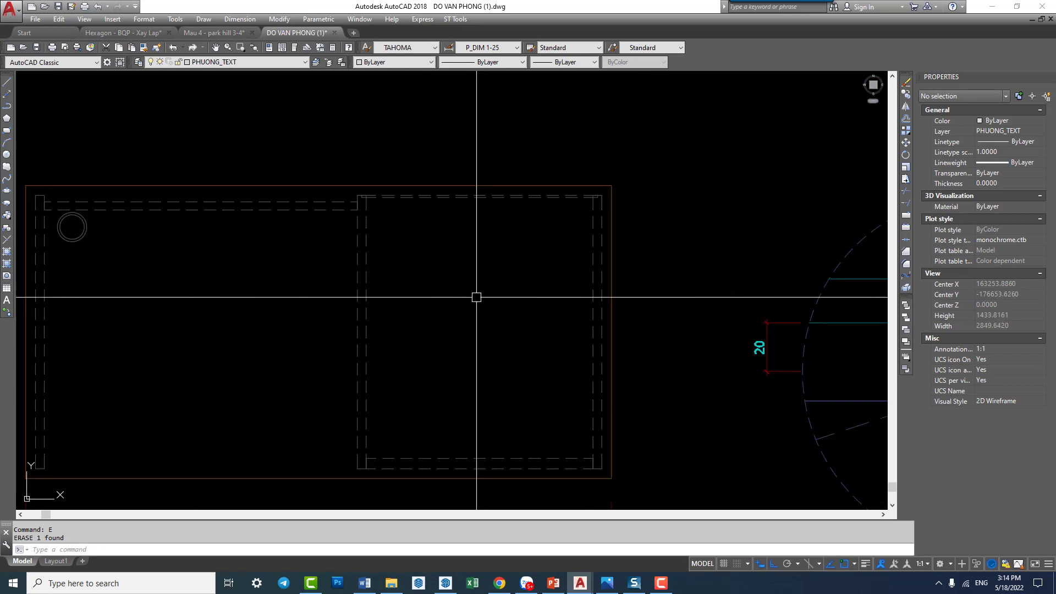
mouse_move(476, 295)
middle_mouse_down()
mouse_move(521, 351)
mouse_move(549, 327)
mouse_move(467, 390)
middle_mouse_up()
scroll(522, 351, "down", 4)
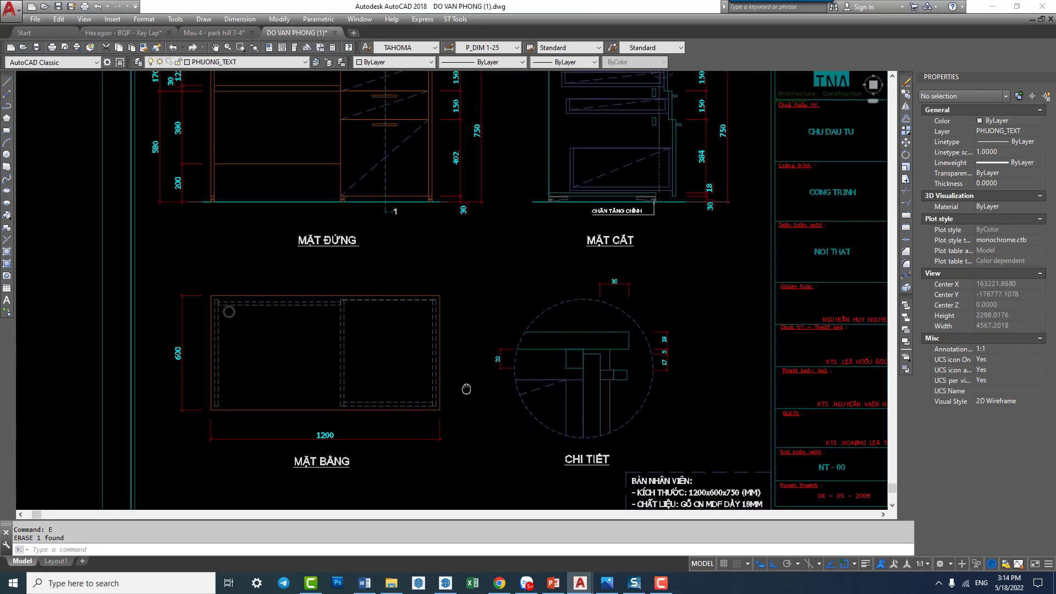
scroll(450, 338, "up", 2)
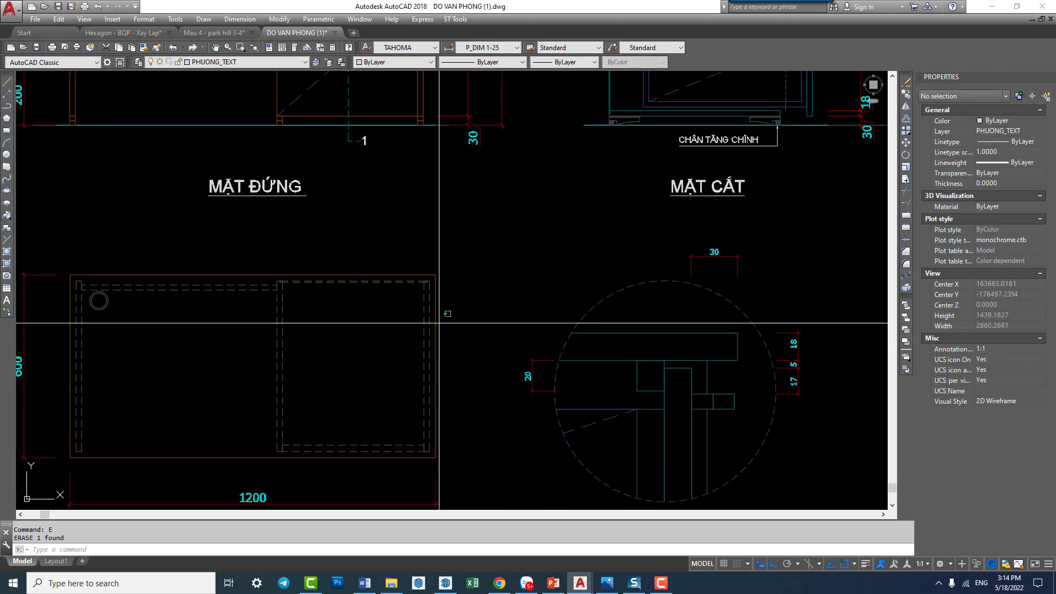
left_click(441, 323)
scroll(462, 307, "down", 2)
key("Escape")
scroll(467, 290, "down", 1)
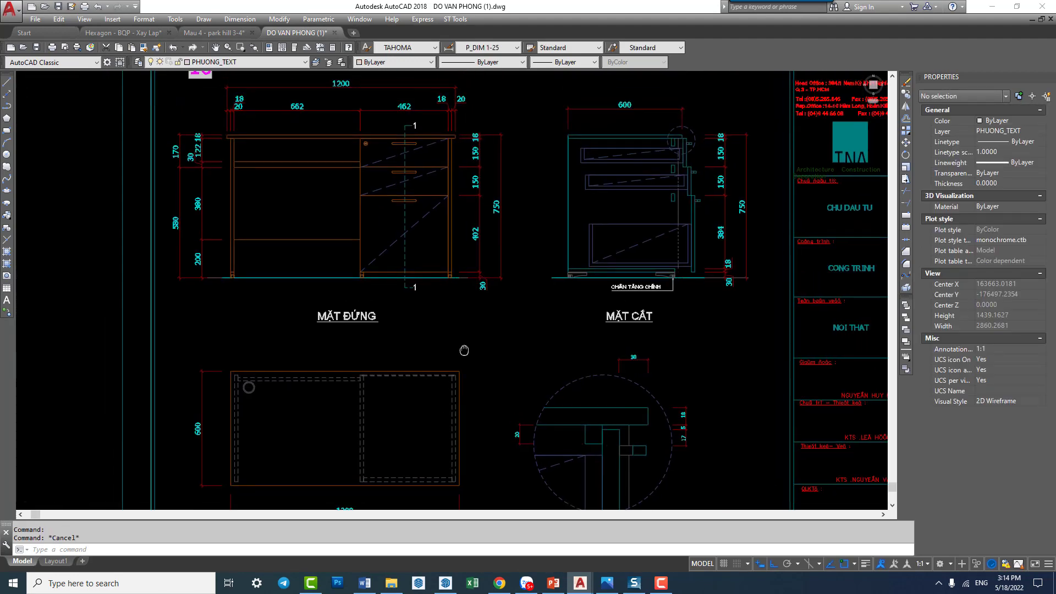
scroll(243, 188, "up", 2)
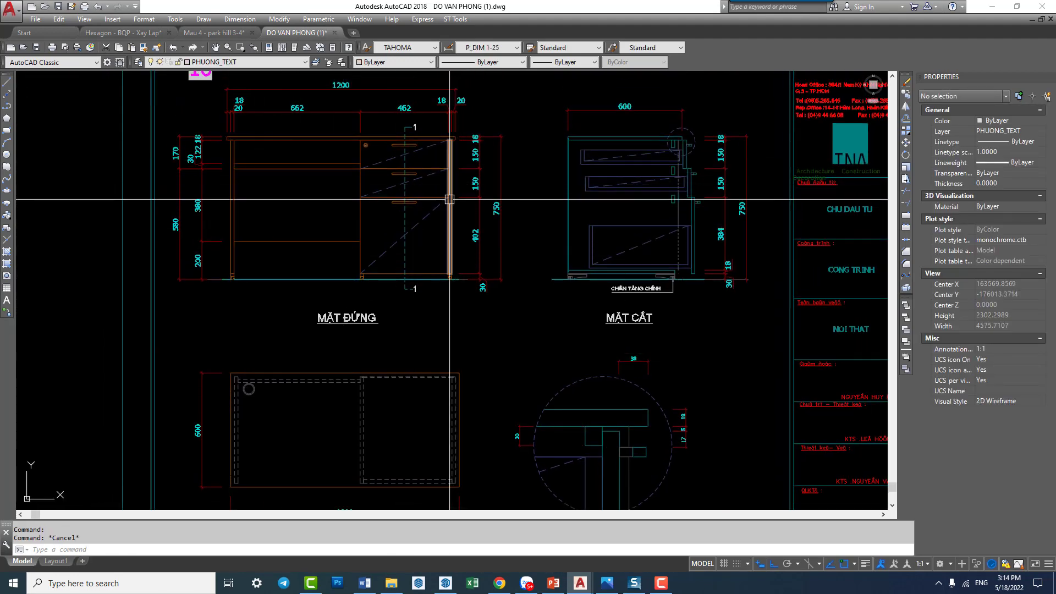
middle_click_drag(432, 235, 437, 235)
scroll(243, 189, "down", 1)
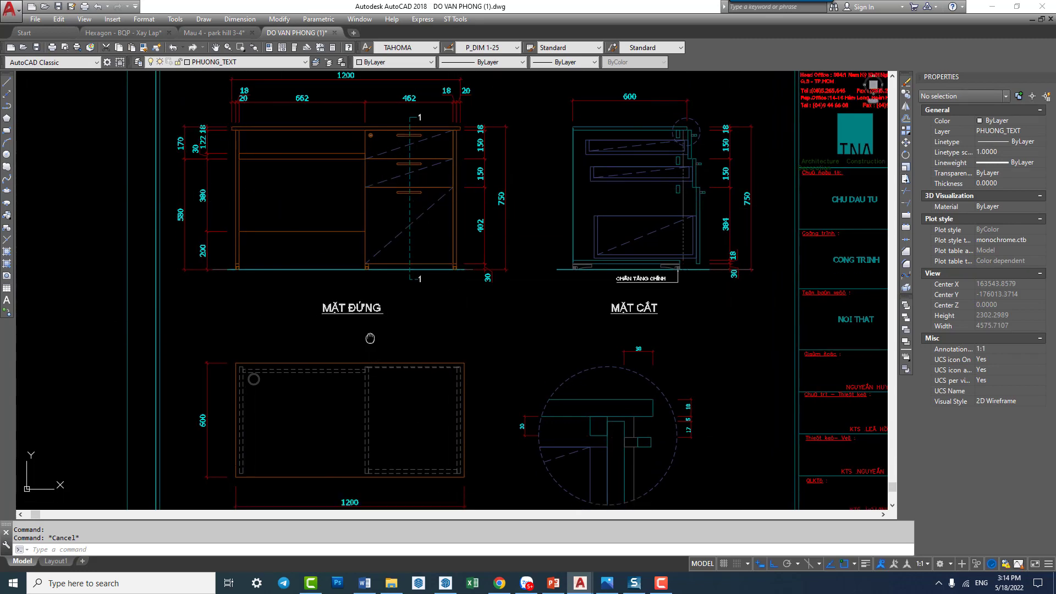
scroll(283, 337, "up", 1)
scroll(263, 287, "up", 2)
middle_click_drag(383, 352, 384, 344)
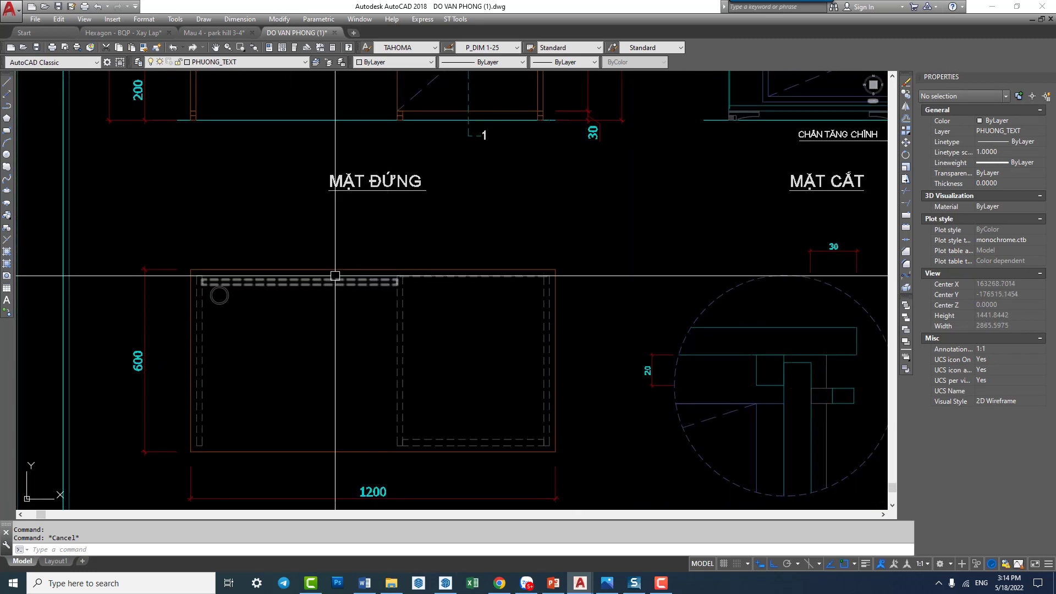
left_click(357, 270)
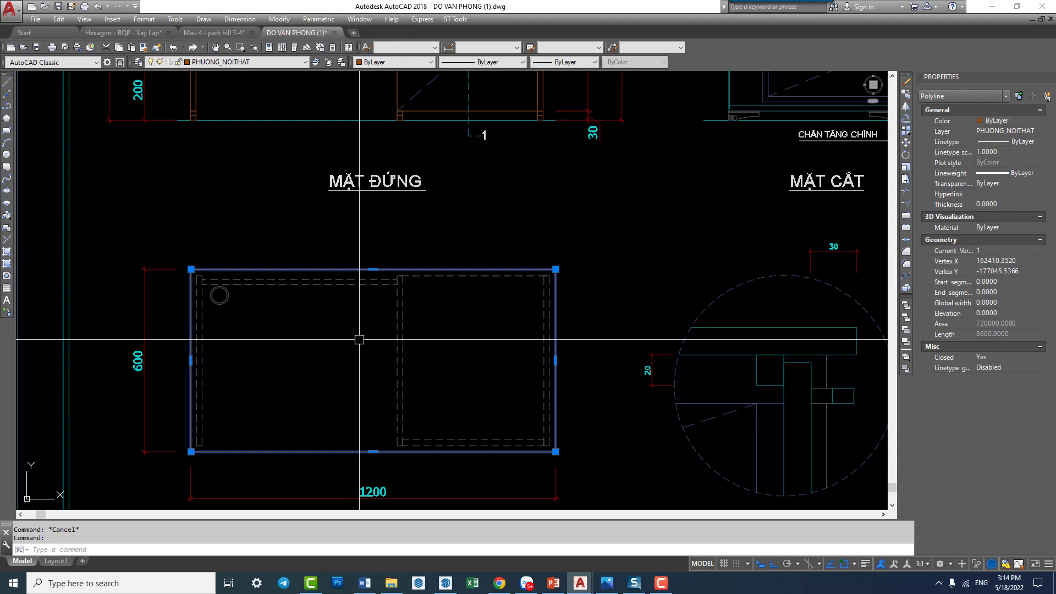
key("Escape")
scroll(363, 341, "down", 3)
scroll(352, 324, "down", 3)
scroll(330, 286, "up", 1)
scroll(316, 265, "up", 5)
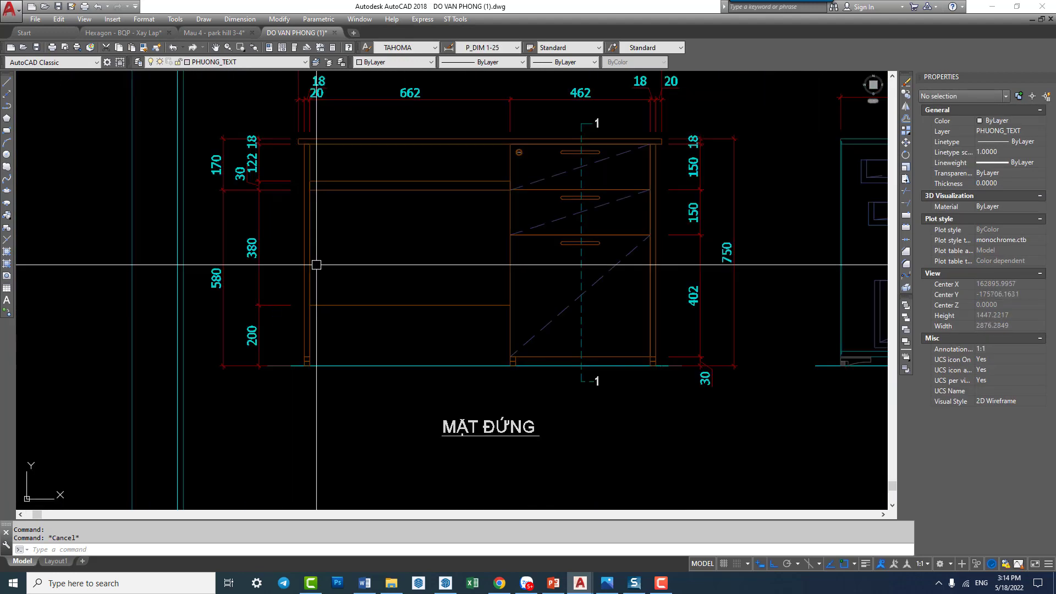
scroll(296, 271, "up", 2)
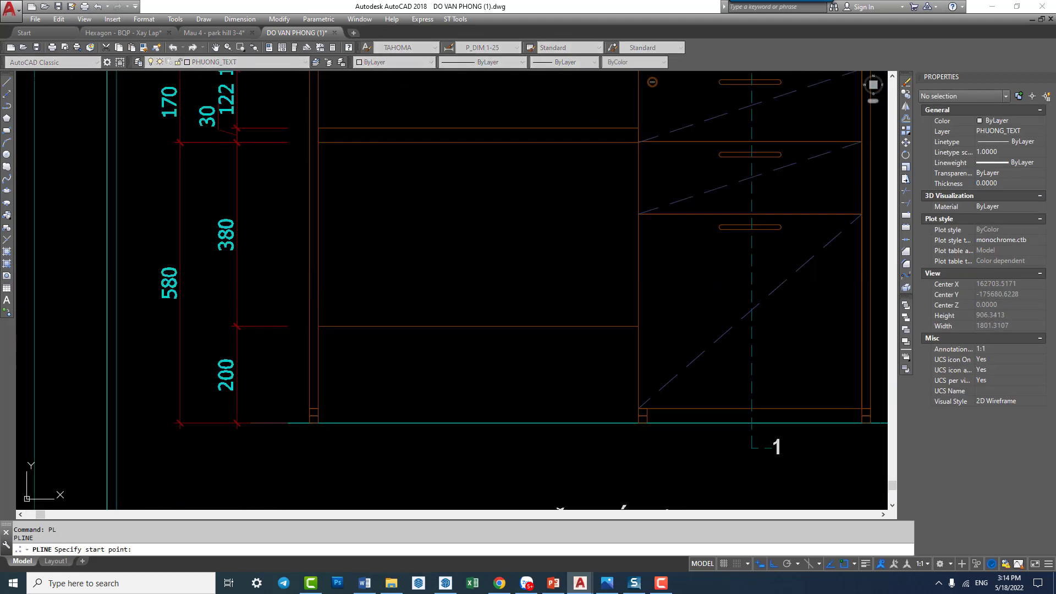
left_click(271, 253)
middle_click_drag(858, 264, 518, 265)
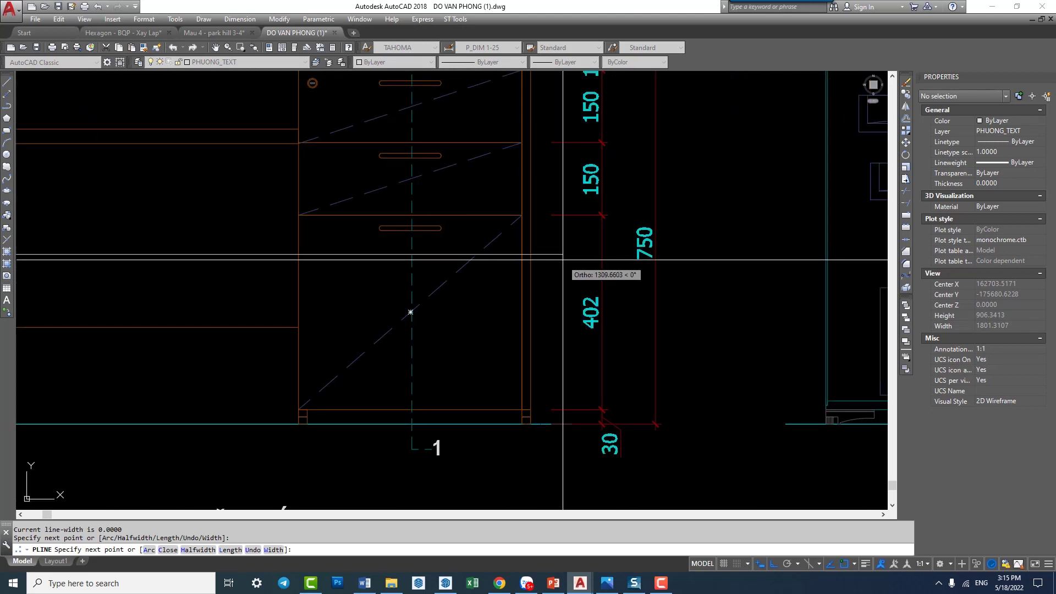
key("Escape")
scroll(573, 270, "down", 2)
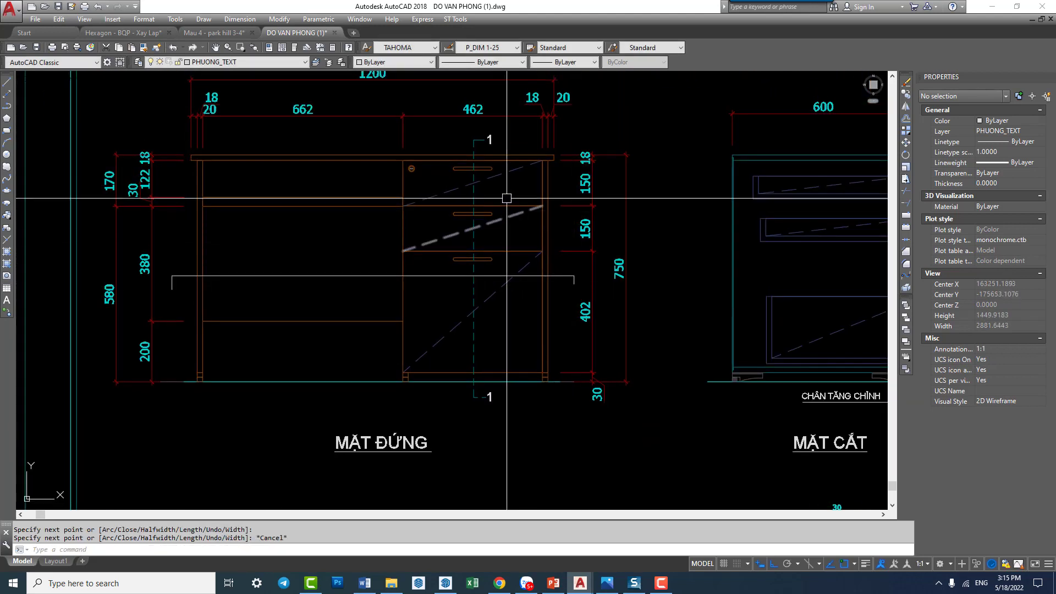
left_click(520, 154)
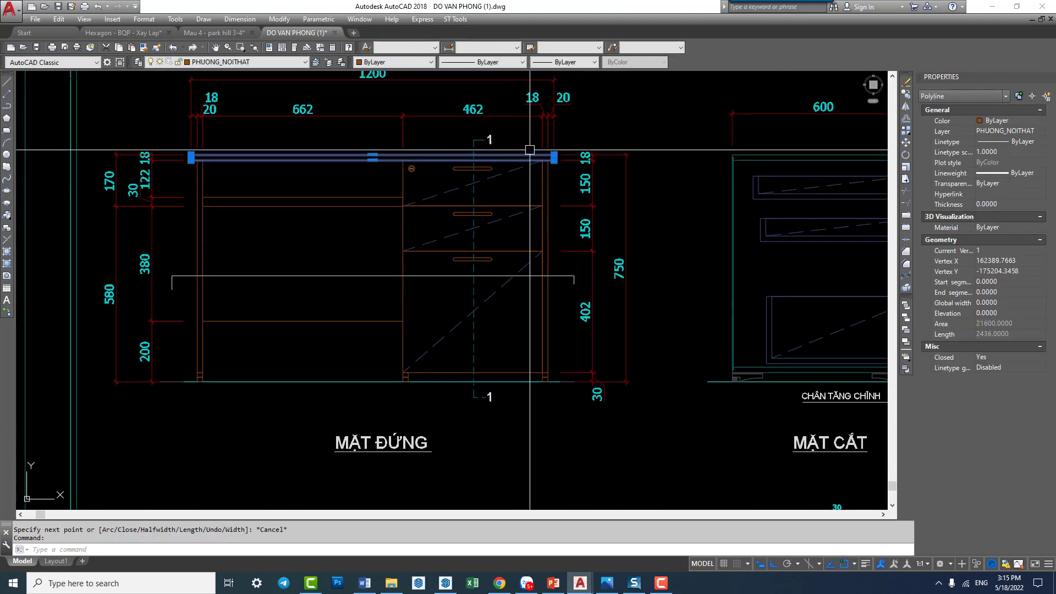
key("Escape")
scroll(591, 277, "up", 4)
type("s")
key("Return")
left_click(577, 264)
key("Return")
left_click(577, 302)
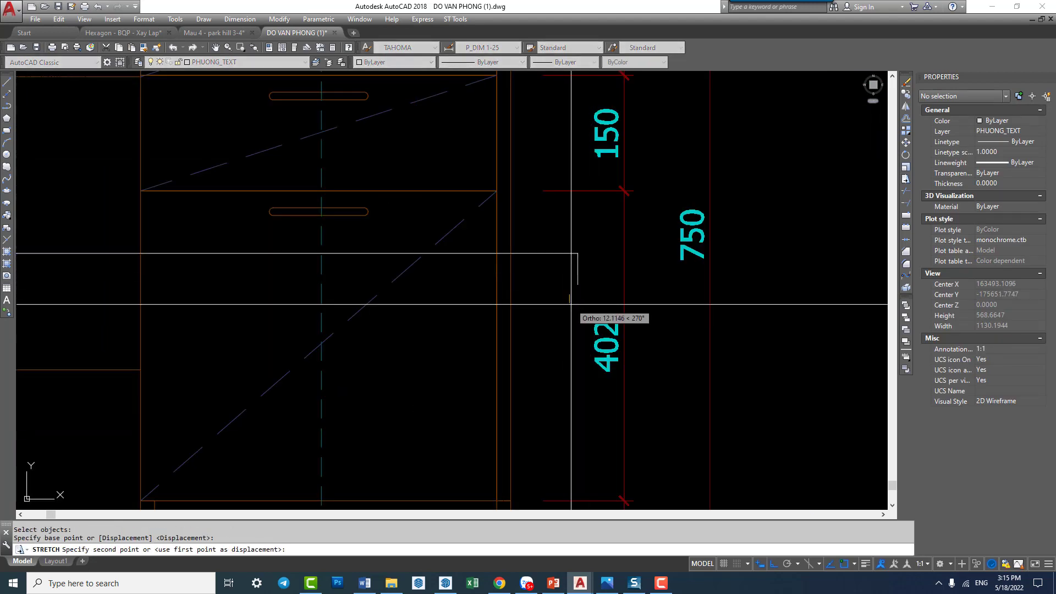
scroll(500, 303, "down", 2)
scroll(350, 315, "down", 2)
left_click(283, 267)
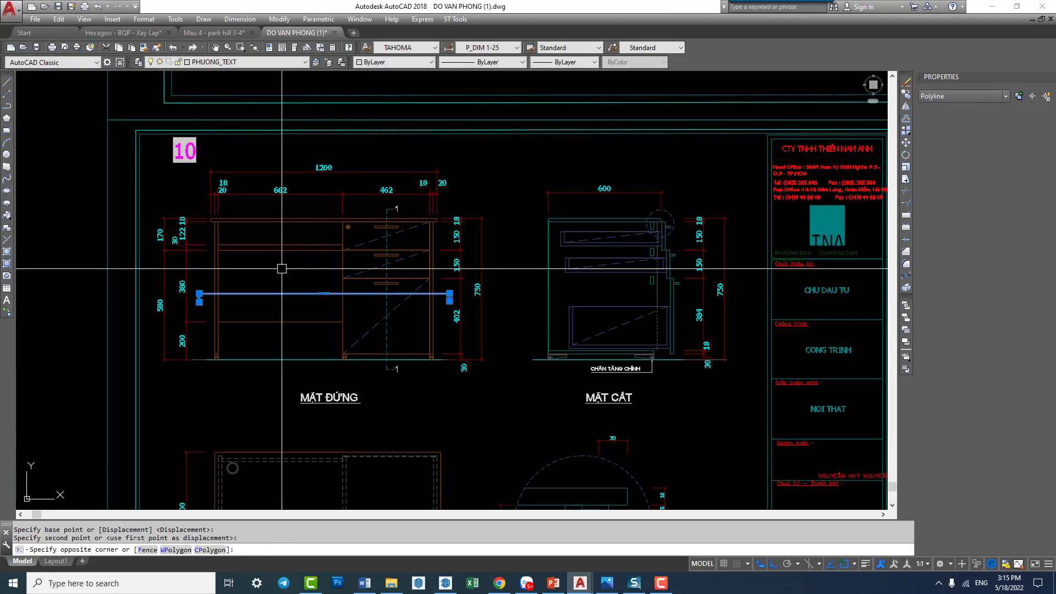
left_click(385, 295)
type("e")
key("Return")
scroll(449, 401, "down", 1)
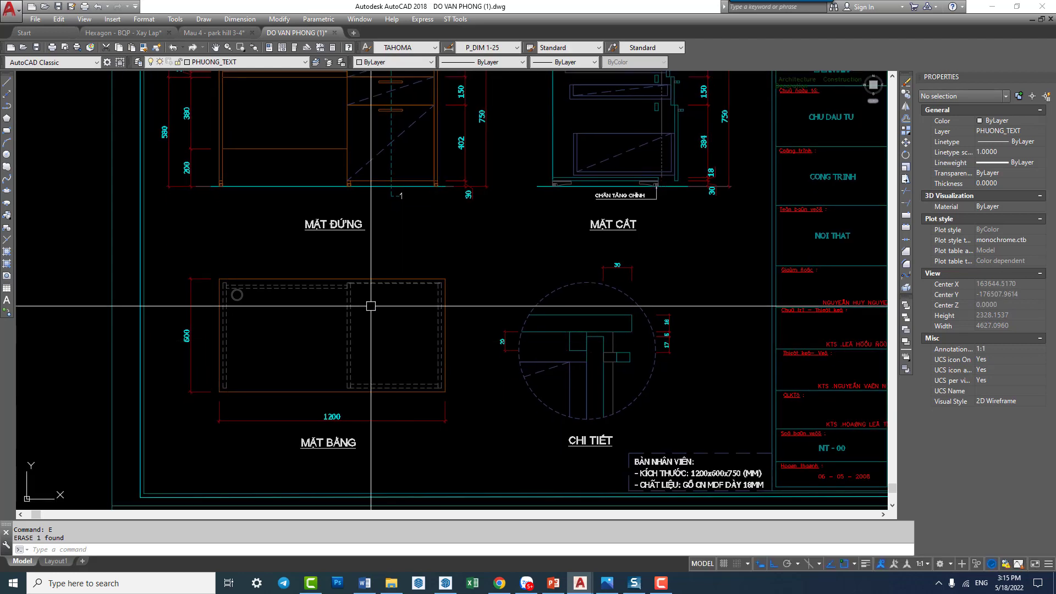
scroll(366, 302, "down", 3)
middle_click_drag(380, 341, 325, 256)
Step: Pan down to sheet 15 and zoom across the glass-door bookcase drawings
scroll(325, 256, "up", 4)
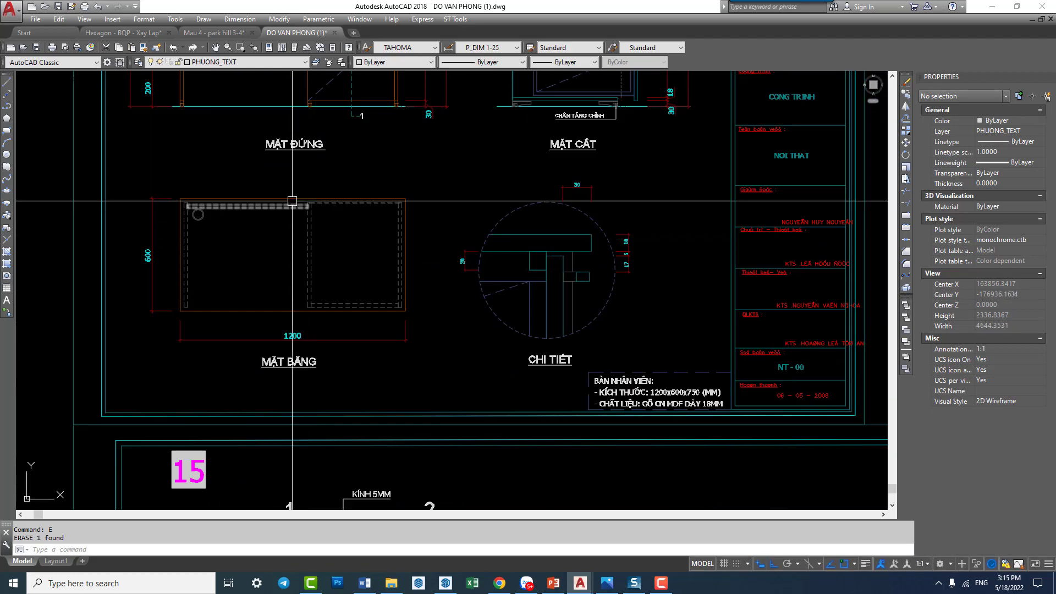
scroll(429, 341, "down", 4)
mouse_move(429, 340)
middle_mouse_down()
mouse_move(491, 372)
mouse_move(446, 223)
middle_mouse_up()
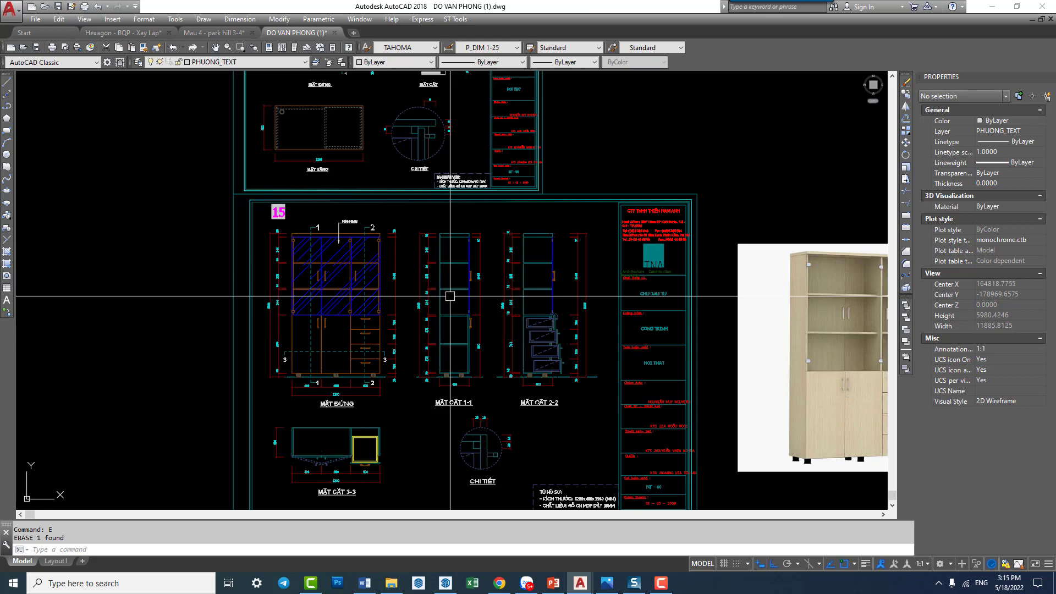
scroll(450, 296, "up", 2)
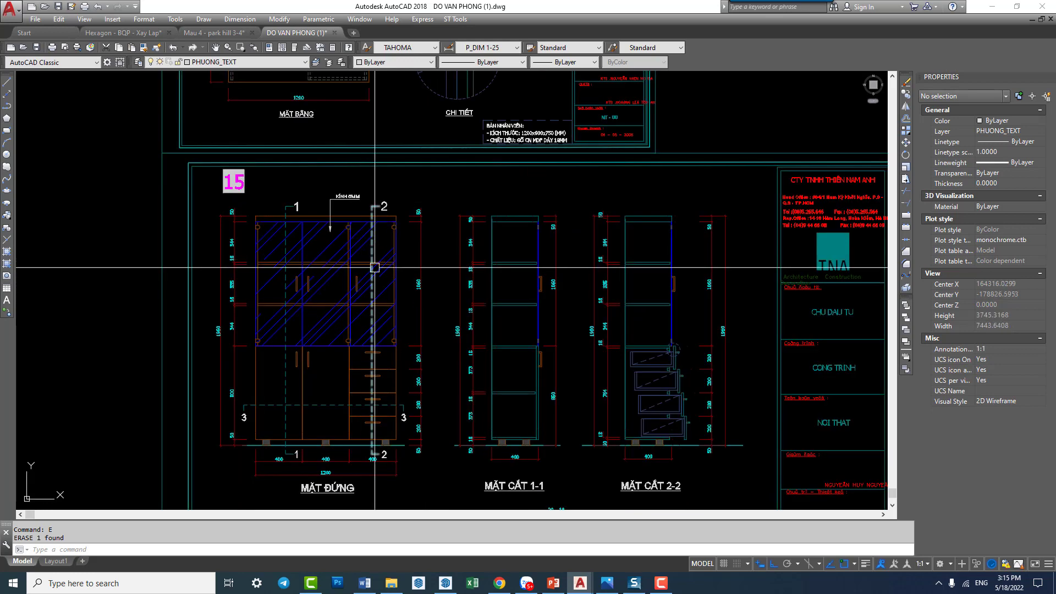
scroll(366, 283, "up", 1)
middle_click_drag(519, 314, 265, 276)
scroll(266, 277, "down", 1)
scroll(574, 257, "up", 1)
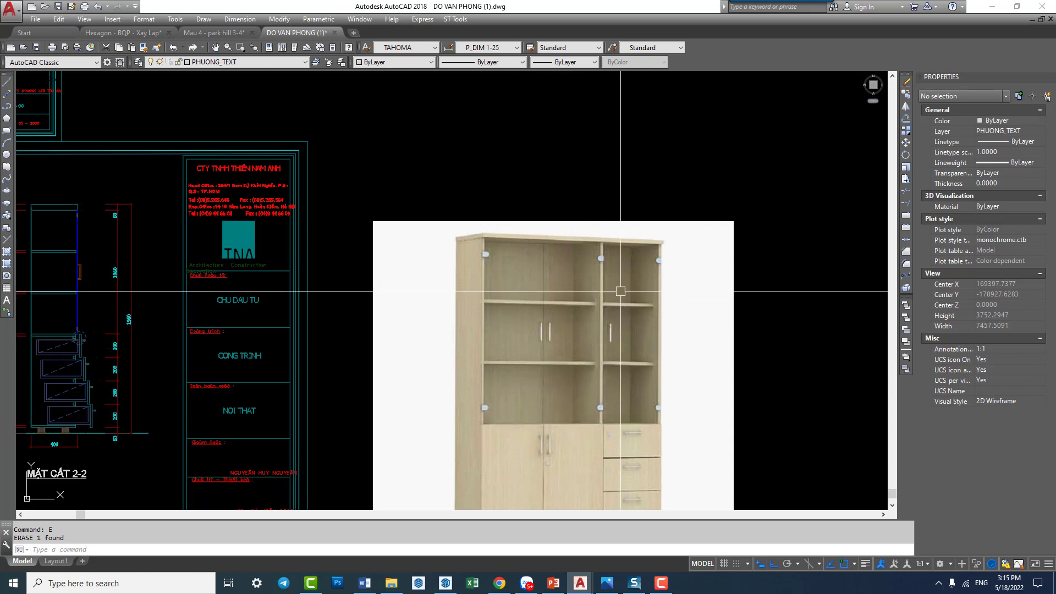
scroll(607, 258, "up", 2)
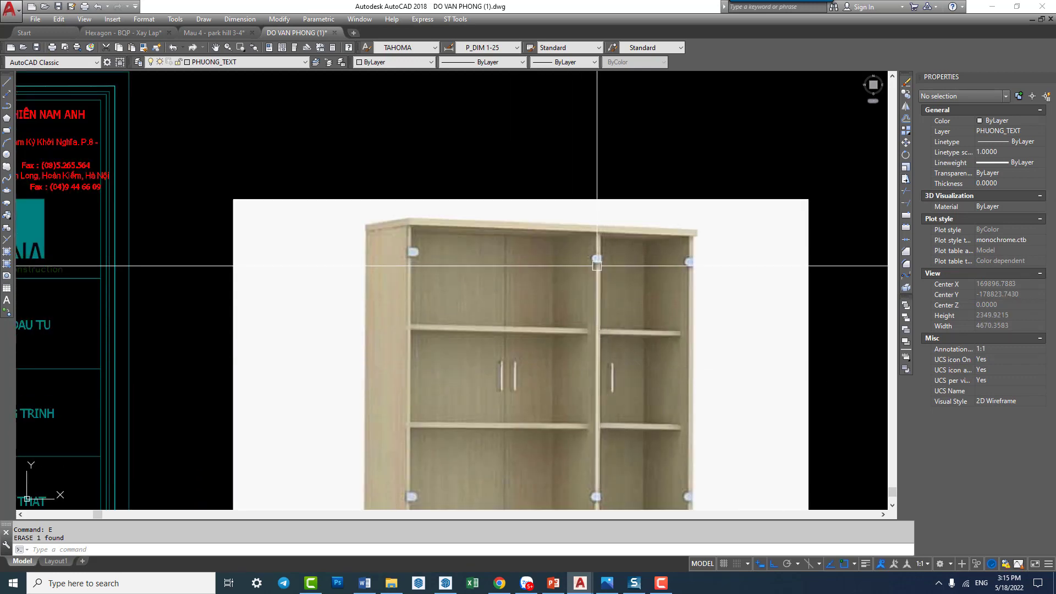
scroll(581, 282, "down", 2)
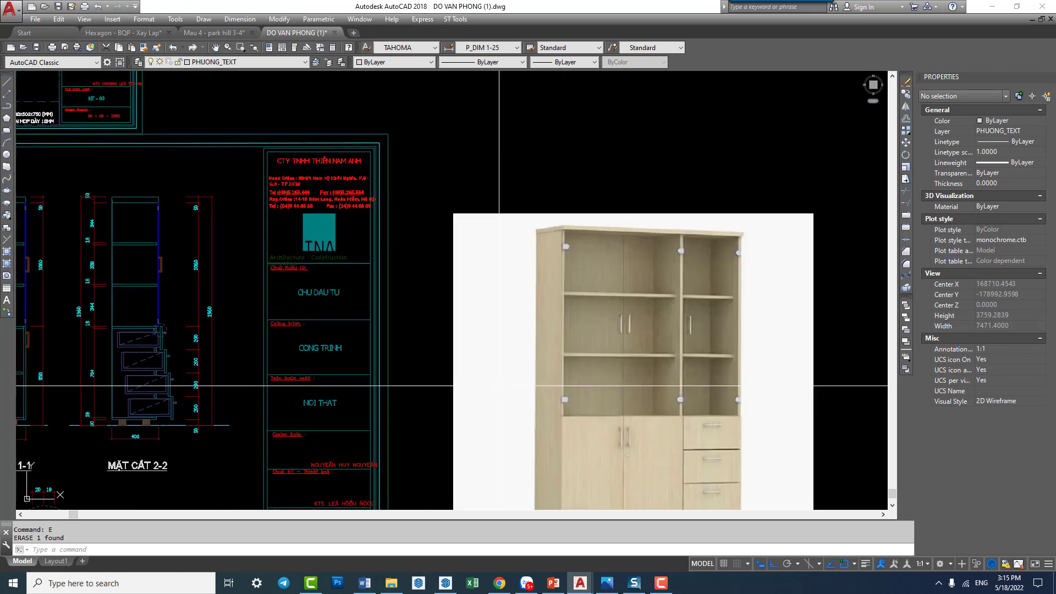
Step: Centre the cabinet reference photo beside the title block and zoom to study its glass doors
mouse_move(427, 382)
middle_mouse_down()
mouse_move(586, 361)
mouse_move(530, 349)
middle_mouse_up()
scroll(689, 366, "up", 2)
scroll(637, 368, "up", 2)
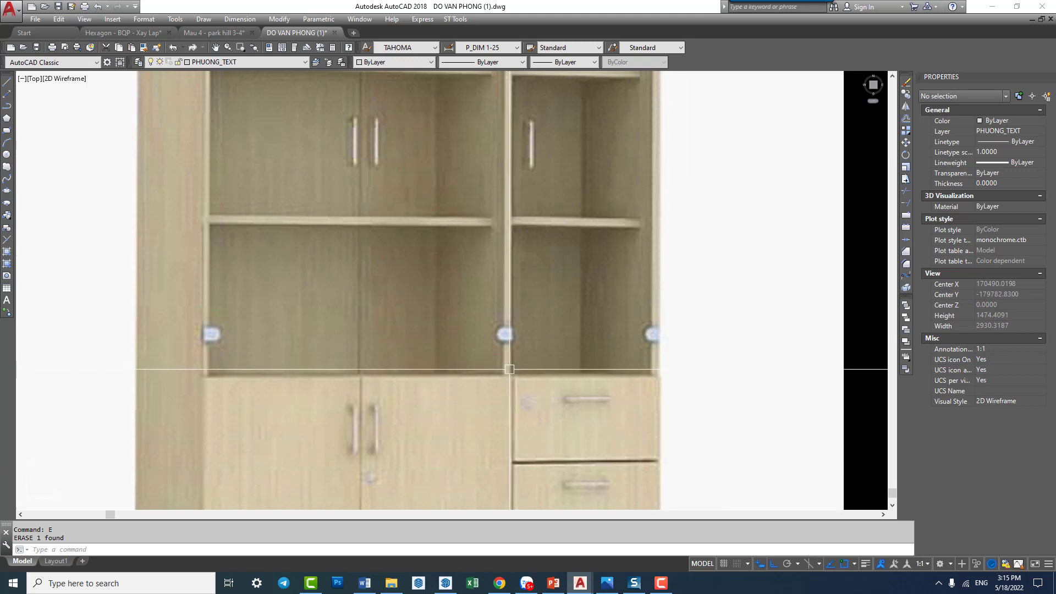
scroll(509, 369, "down", 2)
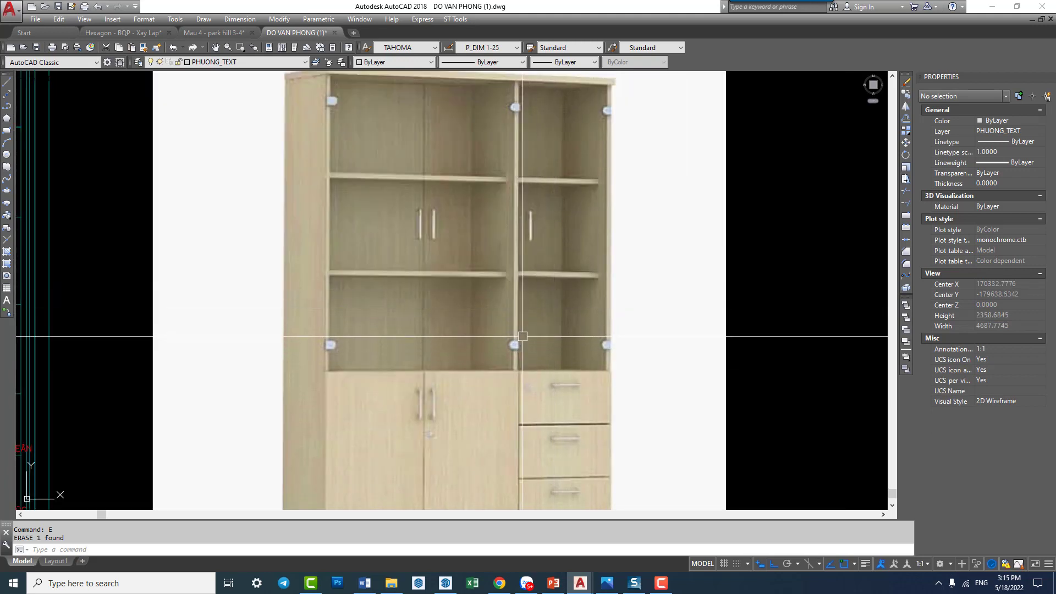
scroll(516, 376, "up", 2)
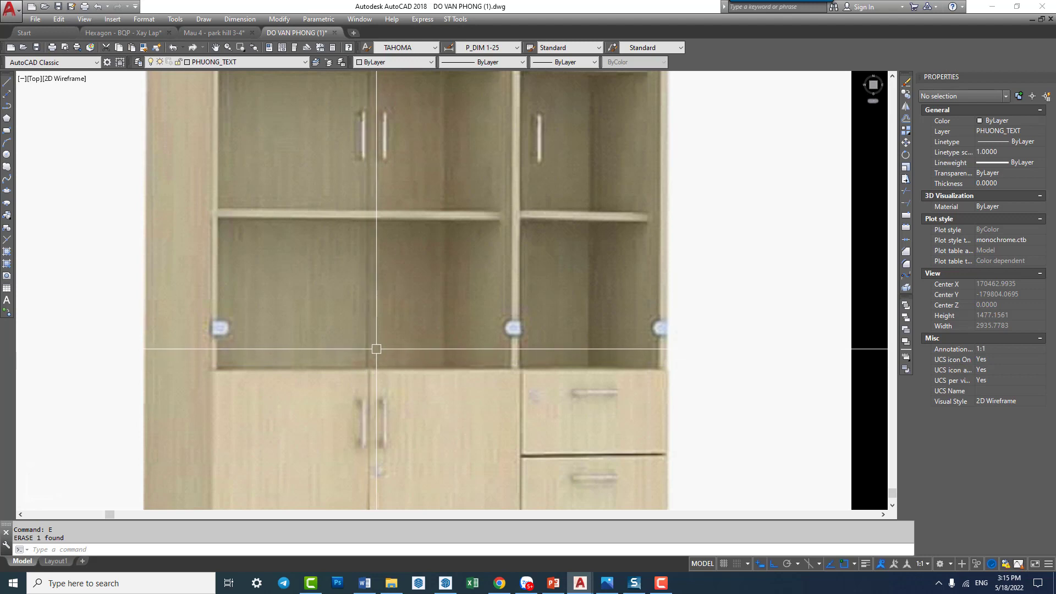
scroll(431, 327, "down", 4)
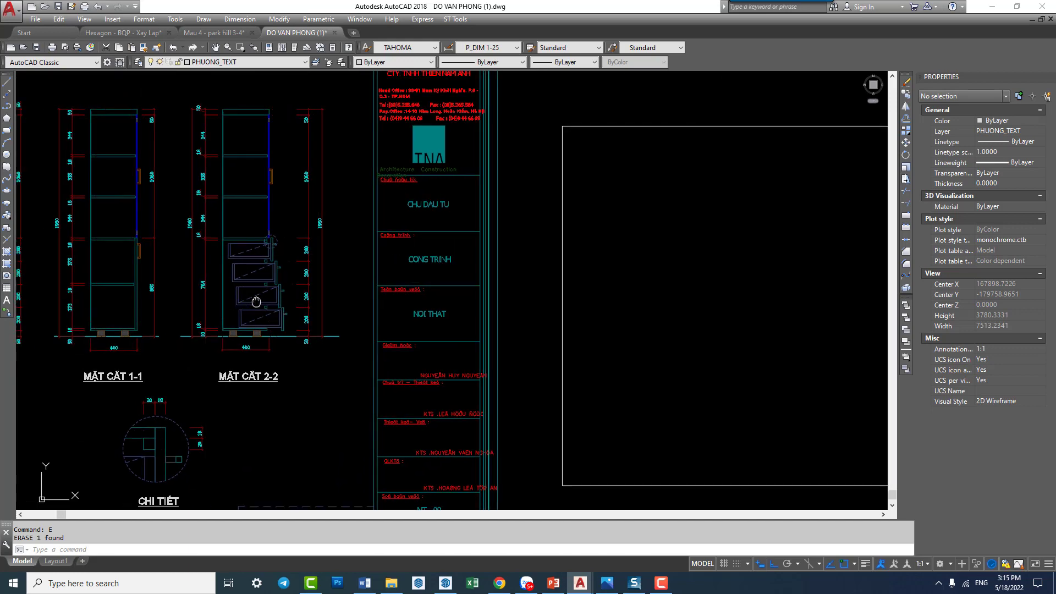
Step: Centre the MẶT ĐỨNG elevation, cancel the pending erase, and zoom into the right door's lower corner
scroll(306, 243, "up", 2)
mouse_move(295, 316)
middle_mouse_down()
mouse_move(432, 364)
mouse_move(486, 360)
middle_mouse_up()
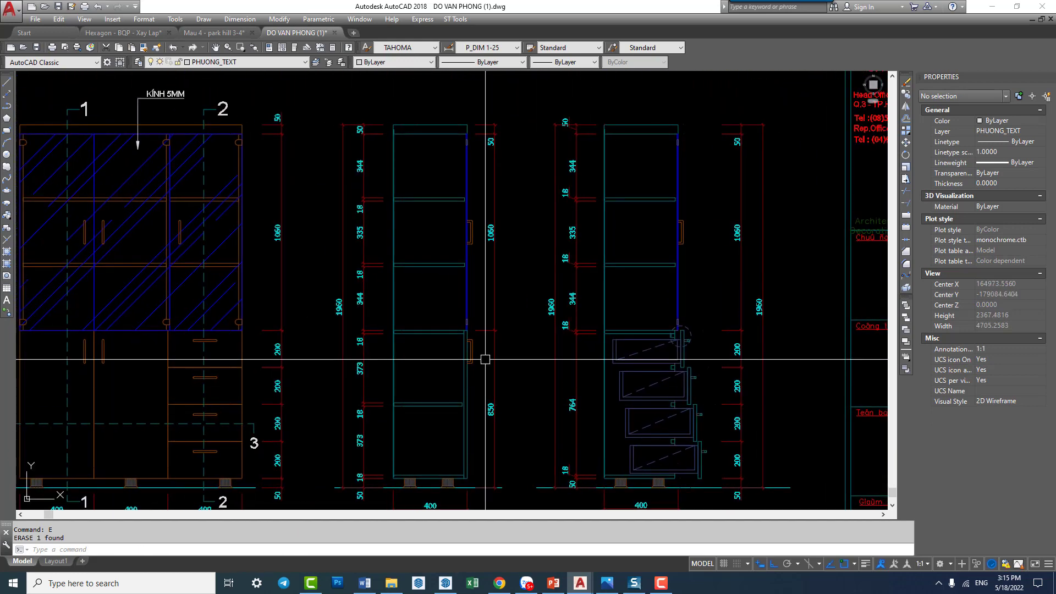
scroll(411, 345, "up", 2)
middle_click_drag(414, 337, 438, 406)
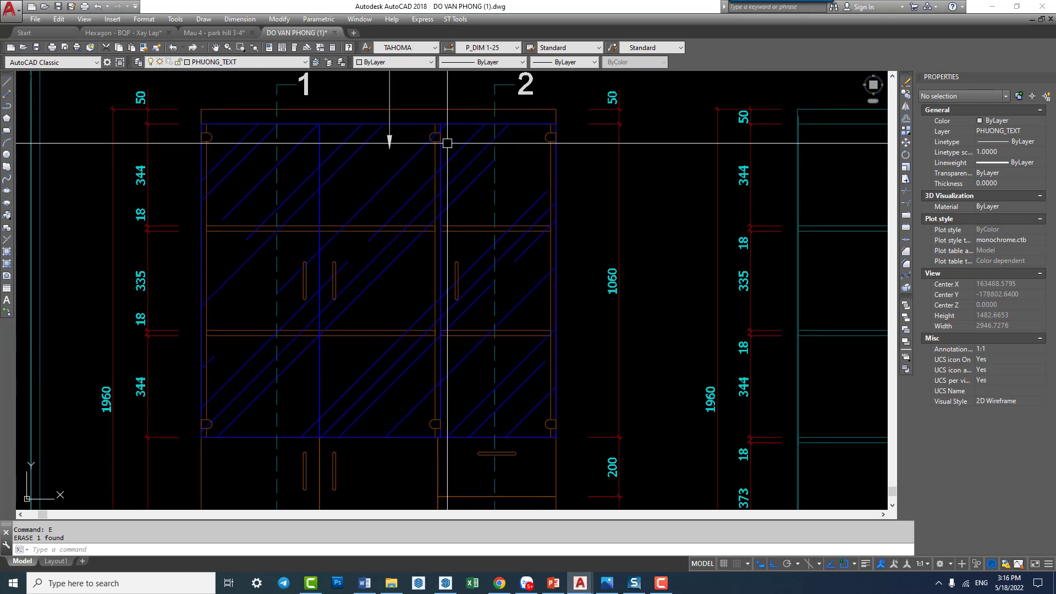
scroll(446, 131, "up", 2)
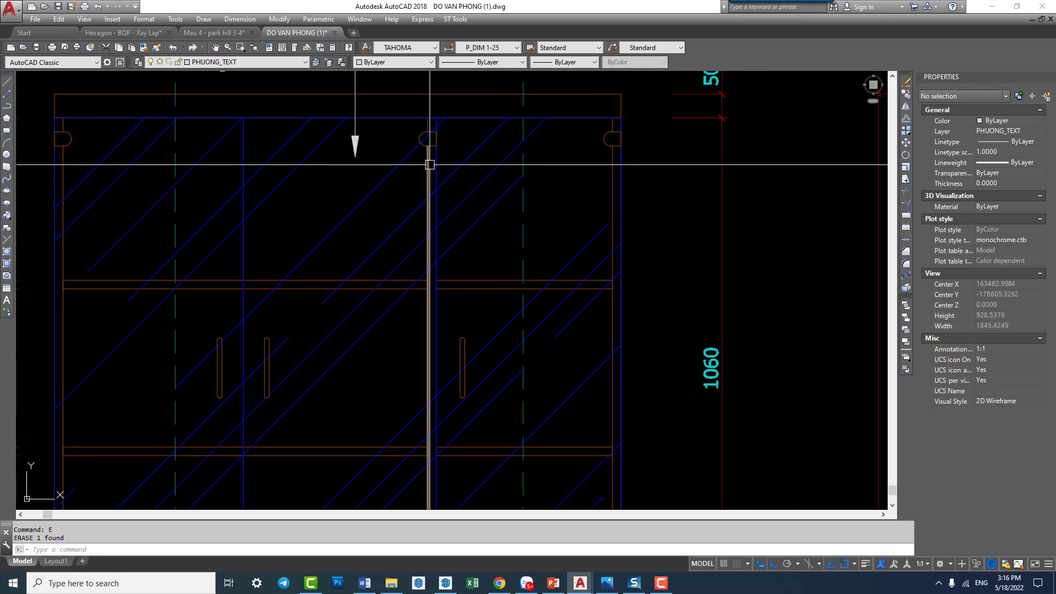
key("Escape")
scroll(457, 182, "down", 2)
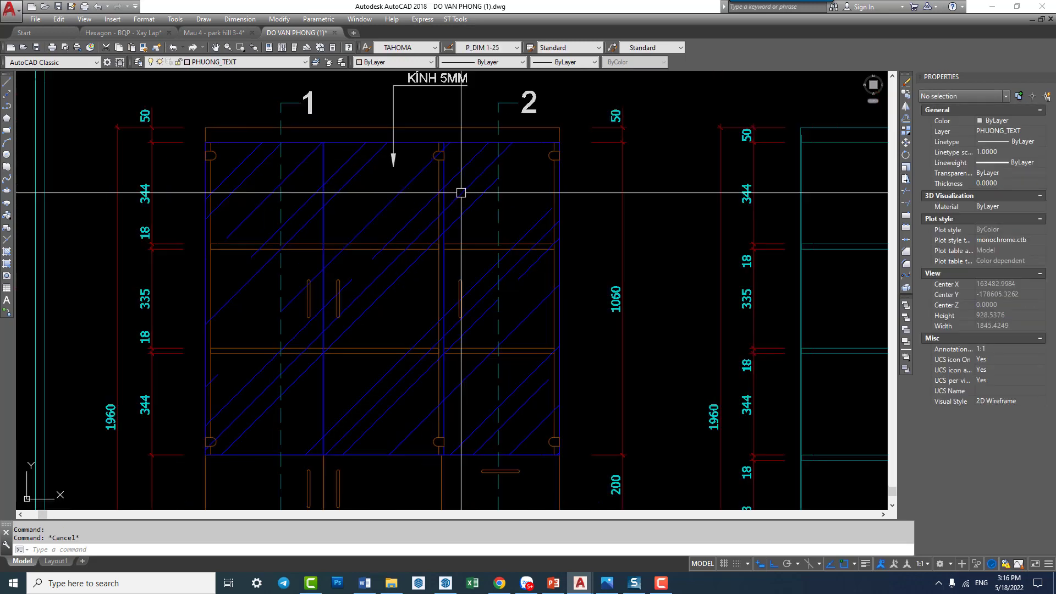
scroll(449, 342, "up", 3)
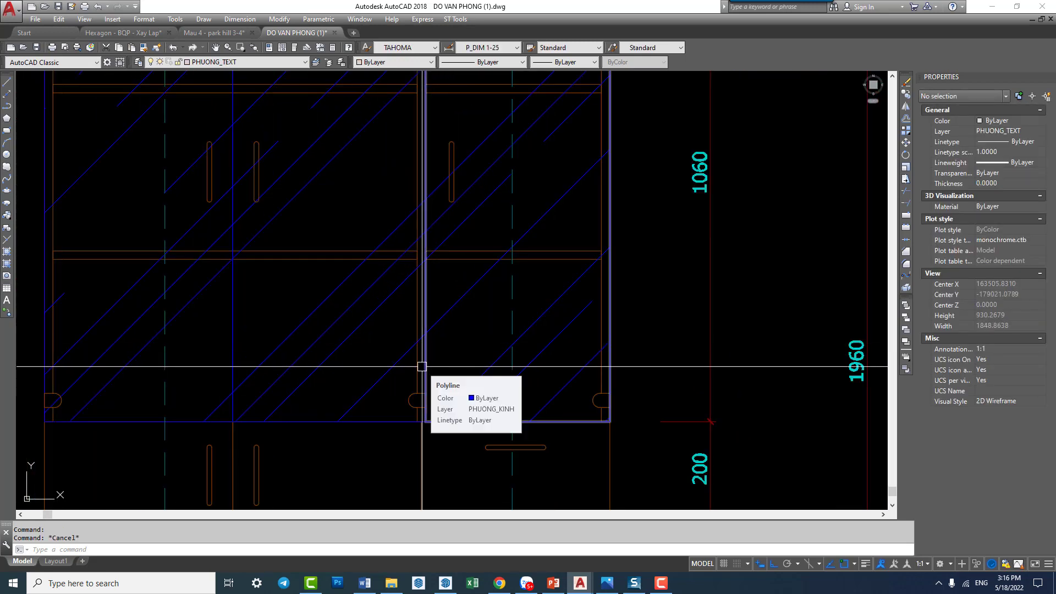
scroll(421, 366, "down", 2)
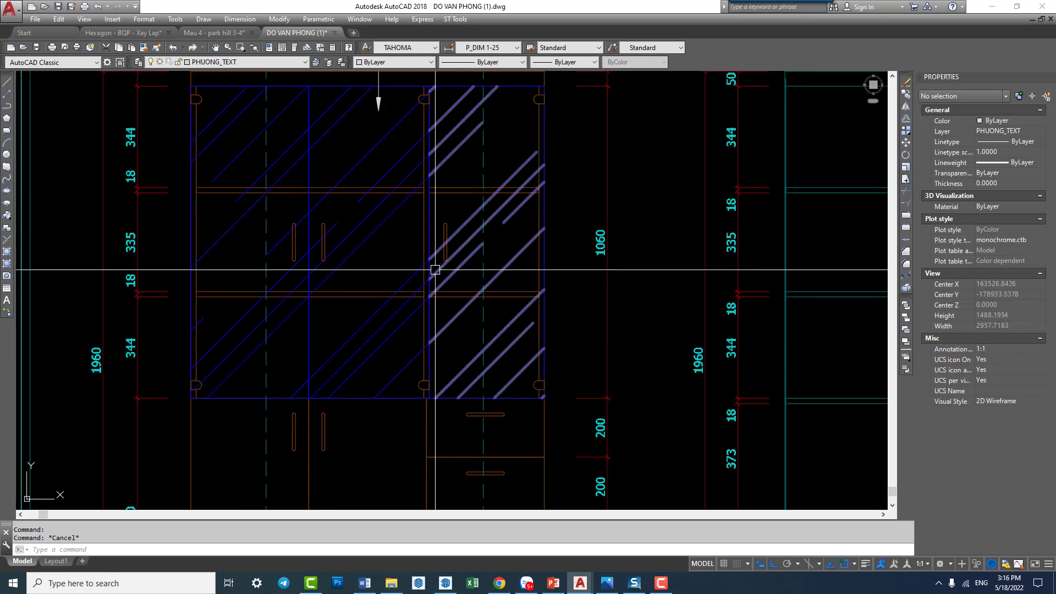
scroll(434, 380, "up", 4)
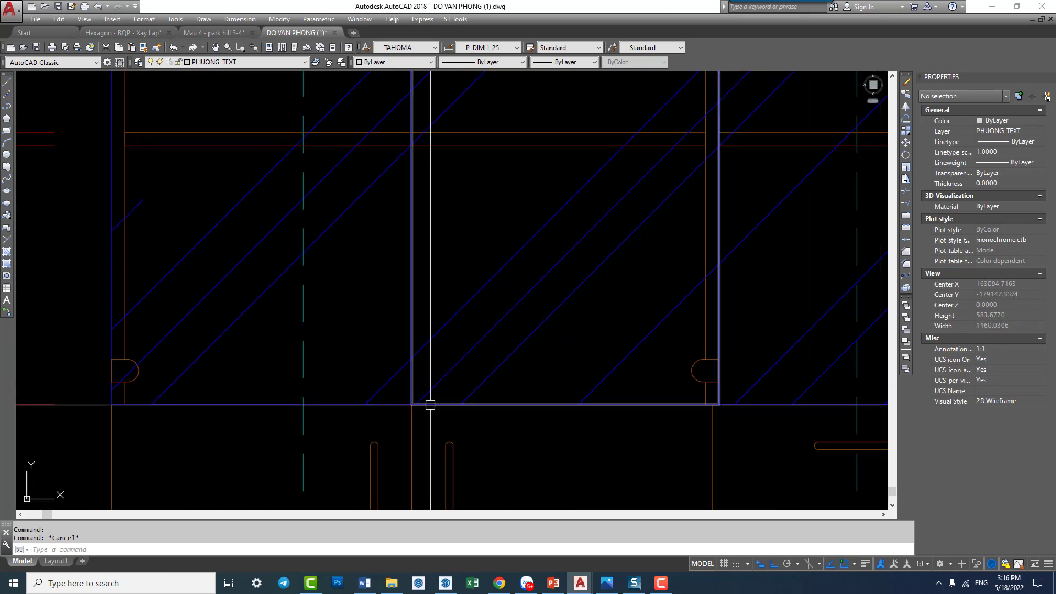
Step: Draw a small trial rectangle at the glass door's bottom corner
scroll(413, 405, "up", 4)
type("rec")
key("Return")
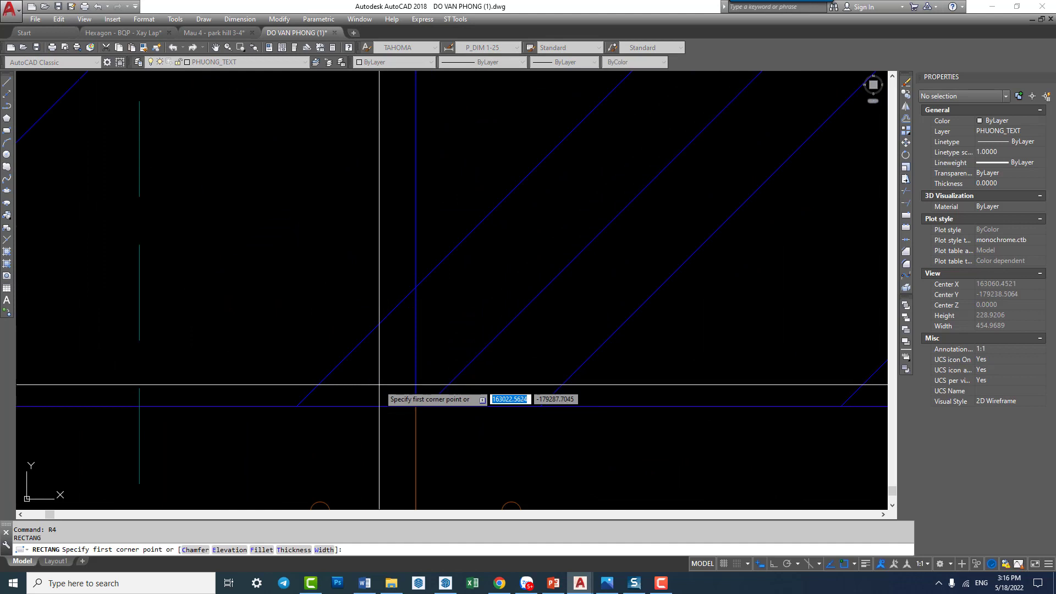
left_click(380, 385)
left_click(451, 406)
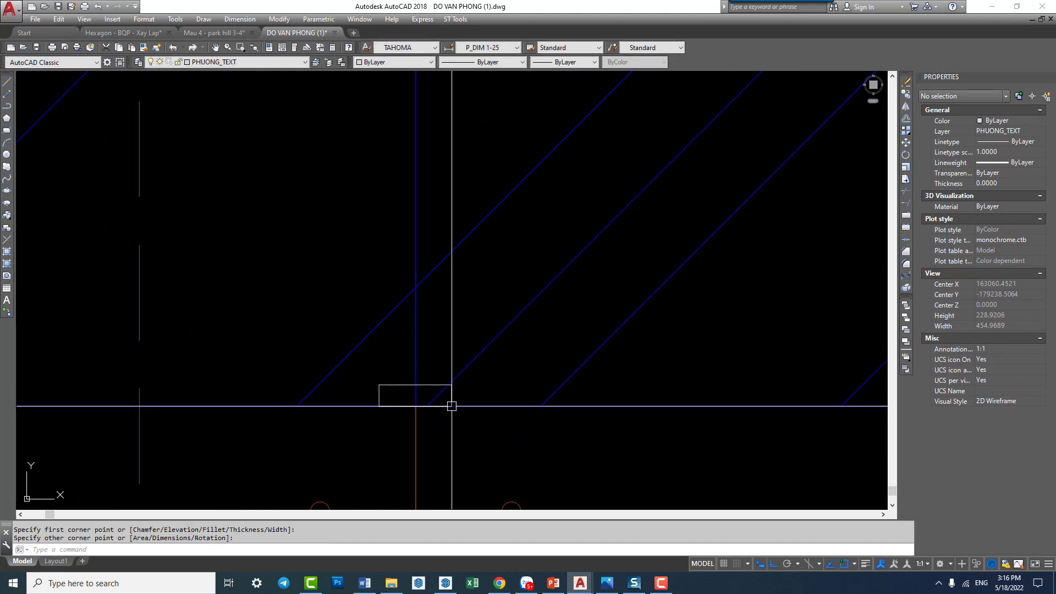
Step: Window-select the small rectangle, erase it, and zoom back out to the elevation
left_click(427, 387)
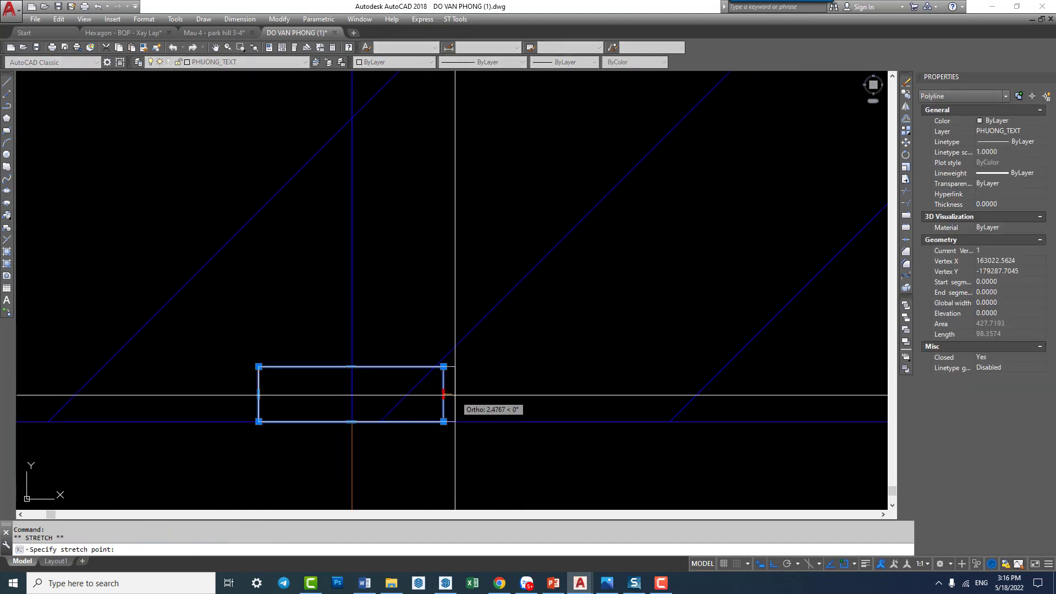
key("Escape")
key("Escape")
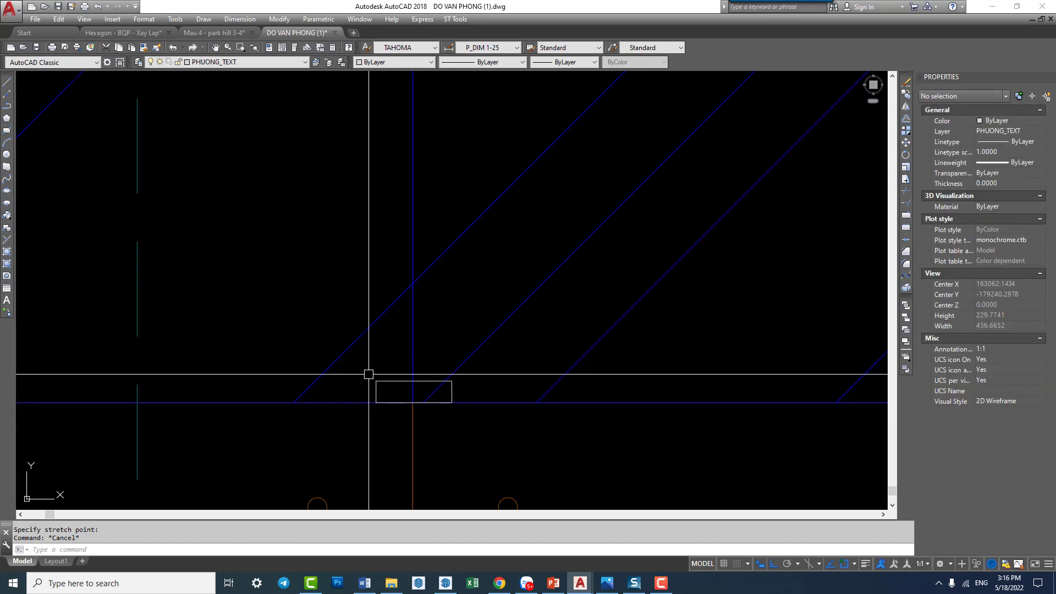
left_click(368, 370)
left_click(453, 415)
scroll(451, 402, "down", 5)
type("e")
key("Return")
scroll(474, 330, "down", 5)
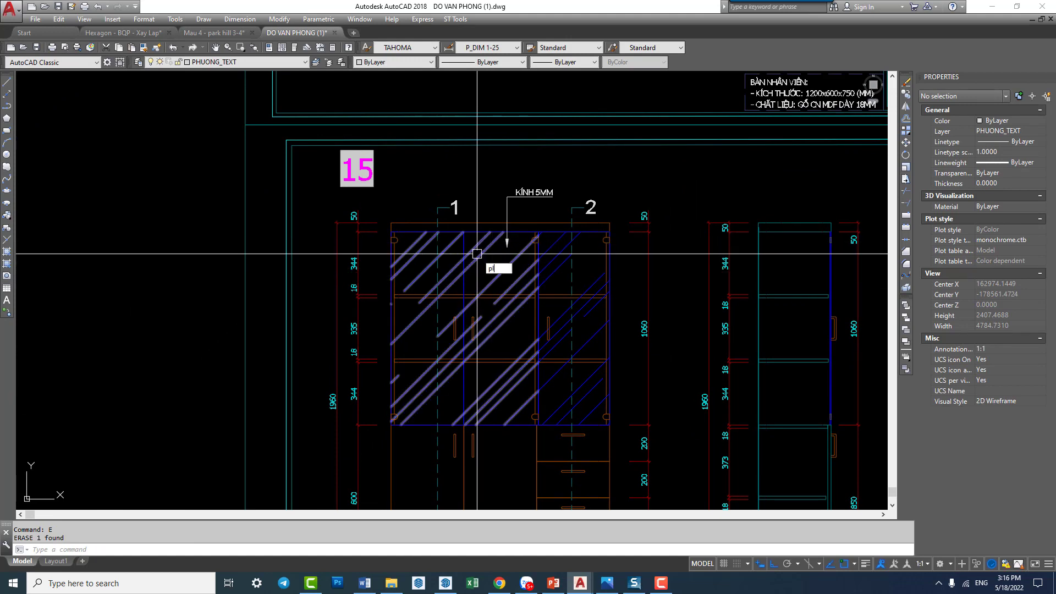
Step: Draw a V-shaped polyline from the left door's top to its left-edge midpoint and bottom
key("Return")
left_click(464, 232)
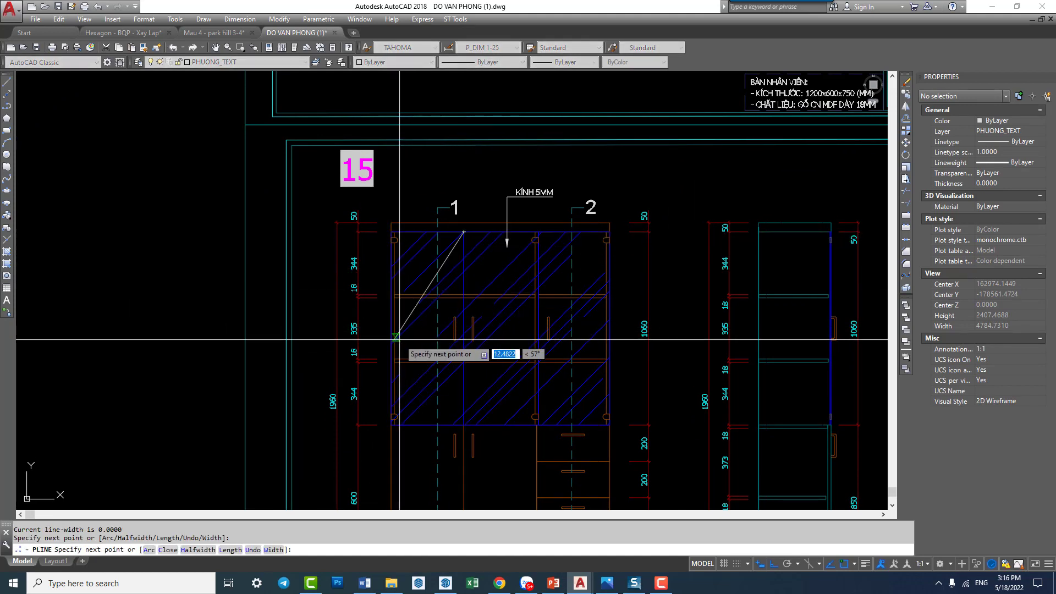
left_click(399, 340)
left_click(463, 424)
key("Escape")
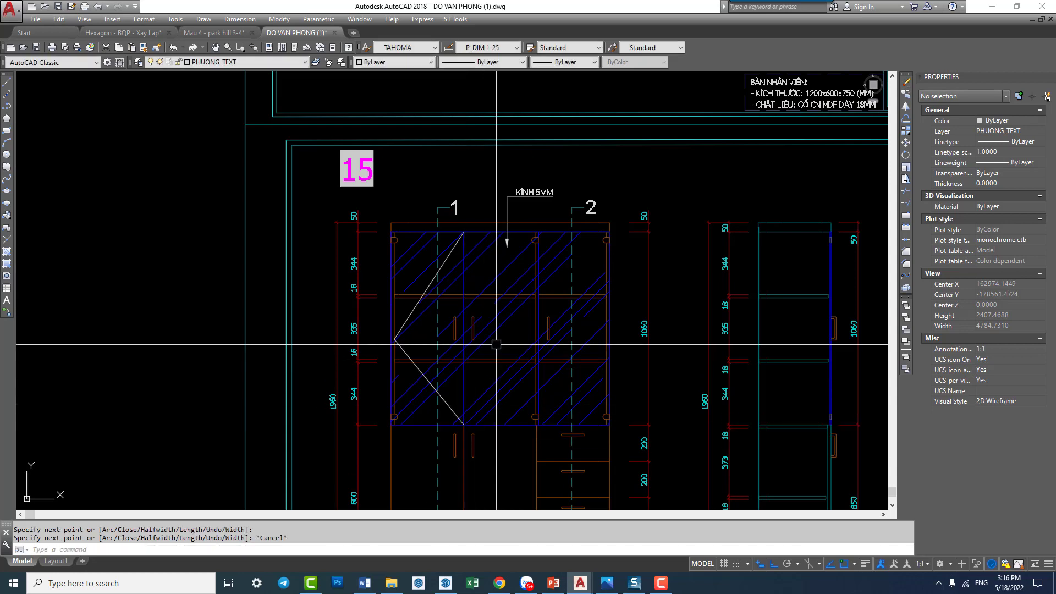
middle_click_drag(474, 373, 449, 369)
Step: Match the dashed linetype onto the swing line with MATCHPROP
key("Return")
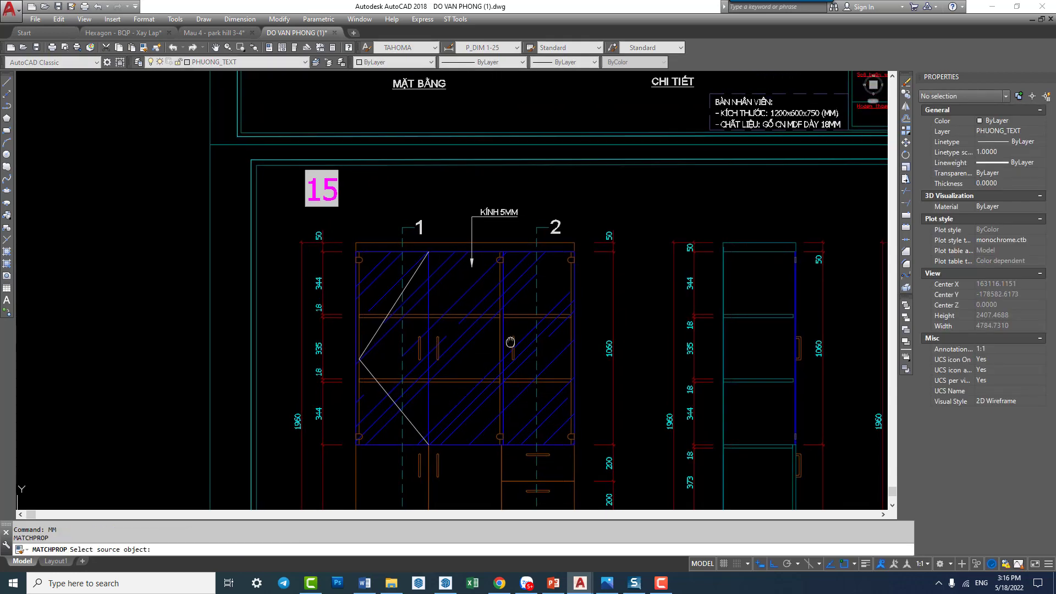
scroll(523, 319, "down", 4)
scroll(539, 298, "up", 4)
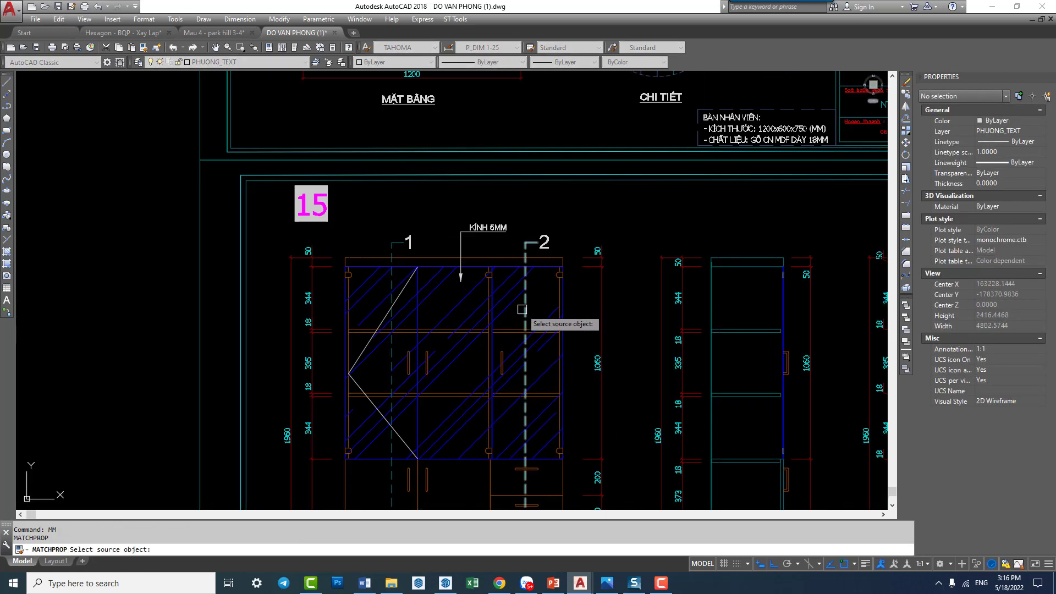
left_click(522, 309)
middle_click_drag(397, 333, 393, 233)
key("Escape")
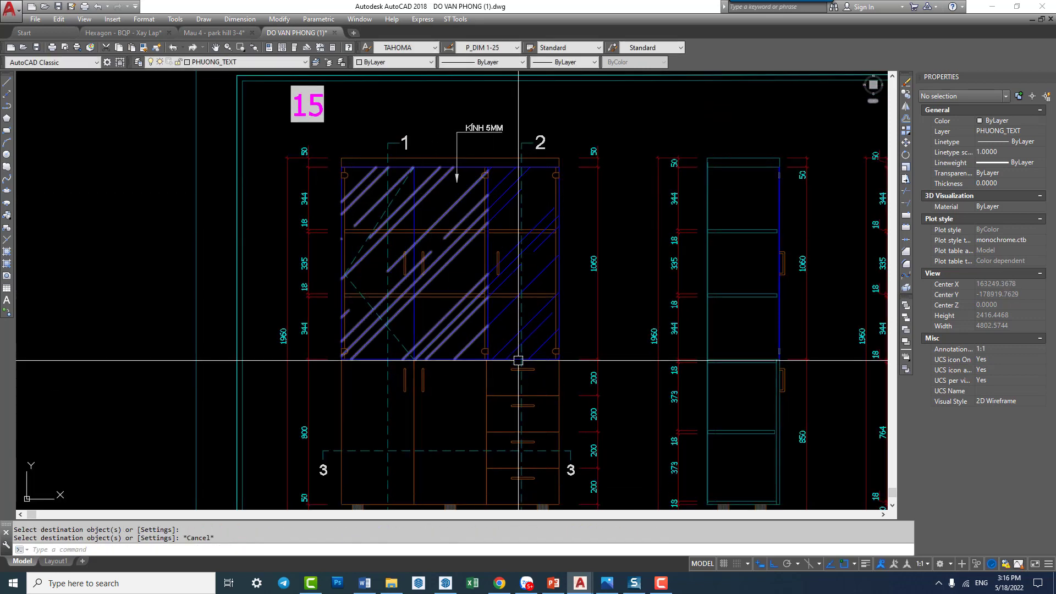
middle_click_drag(518, 360, 517, 277)
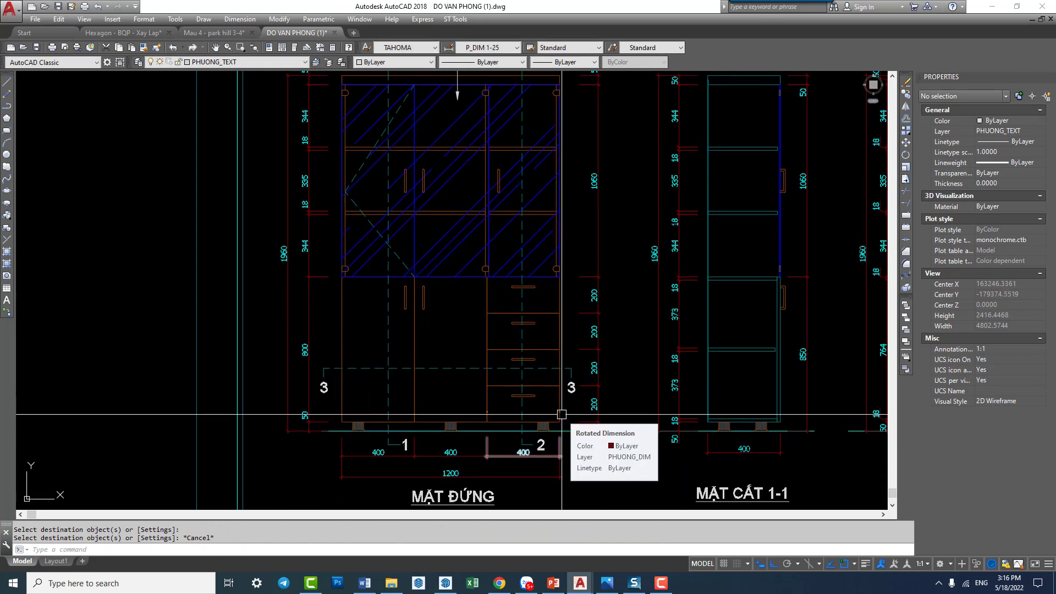
middle_click_drag(516, 309, 490, 379)
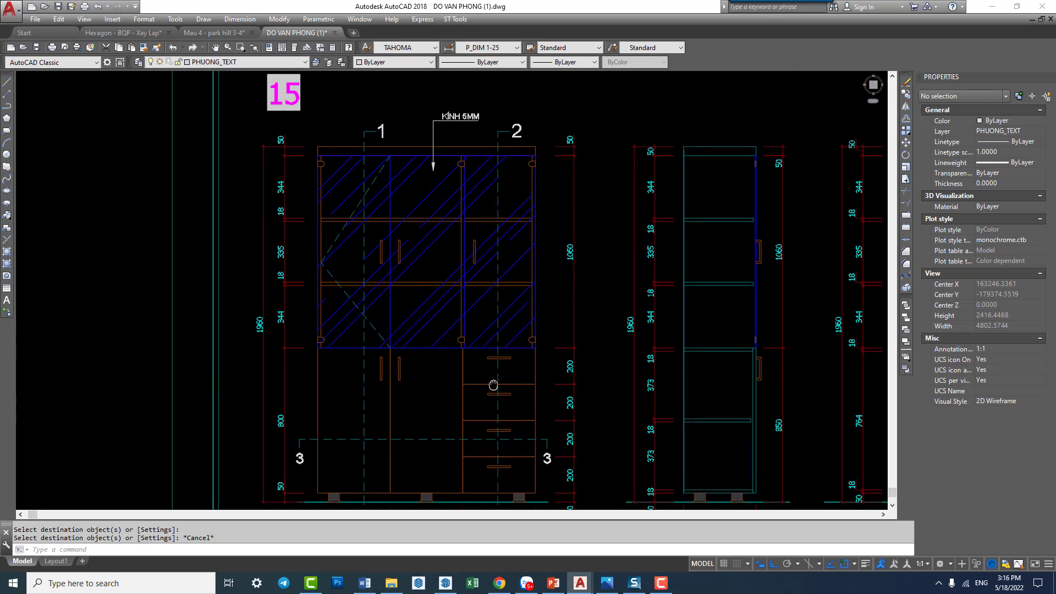
Step: Adjust the swing line's left apex vertex at the door edge, then clear the selection
left_click(331, 276)
scroll(331, 276, "up", 2)
left_click(315, 255)
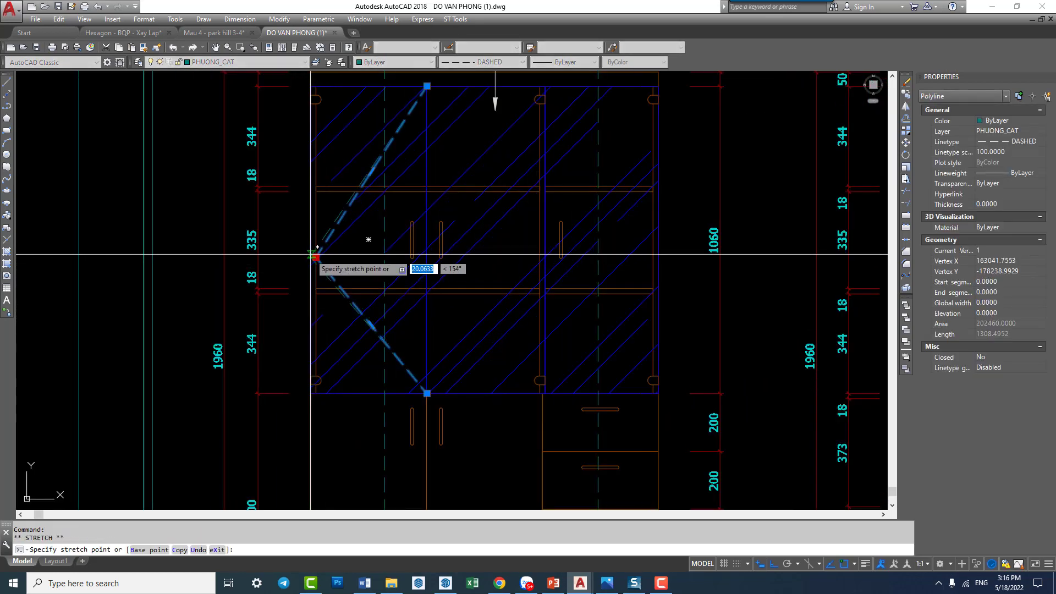
key("Escape")
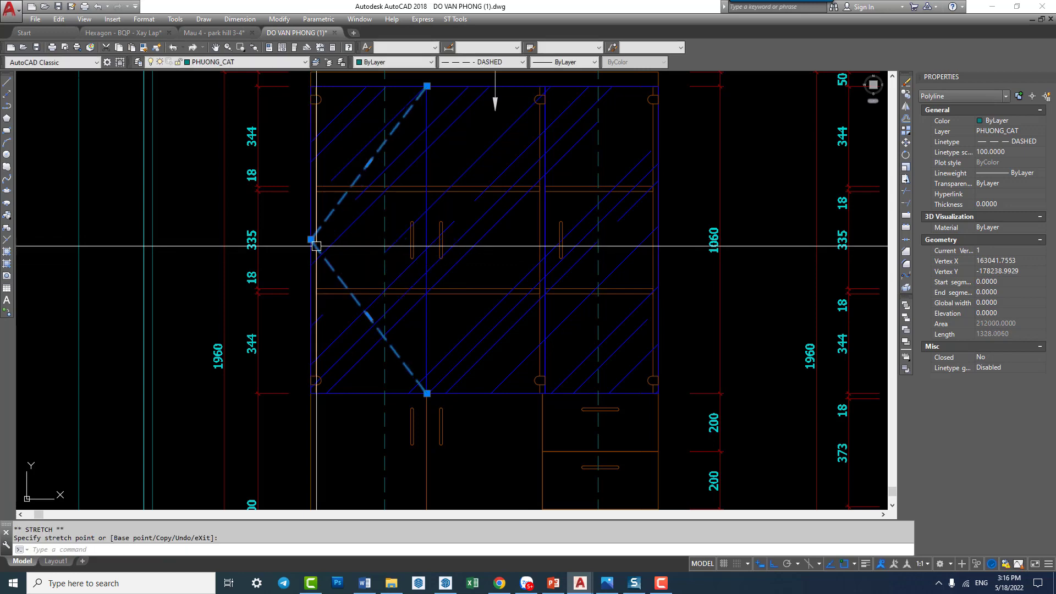
key("Escape")
middle_click_drag(381, 297, 367, 311)
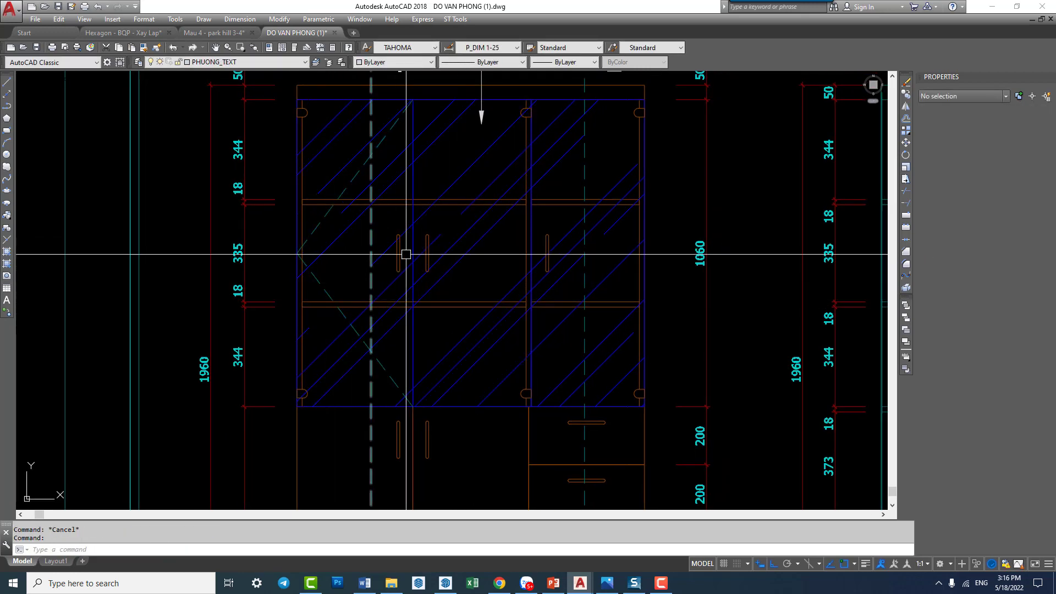
Step: Mirror the dashed swing line about the vertical door divider
type("mi")
key("Return")
key("Return")
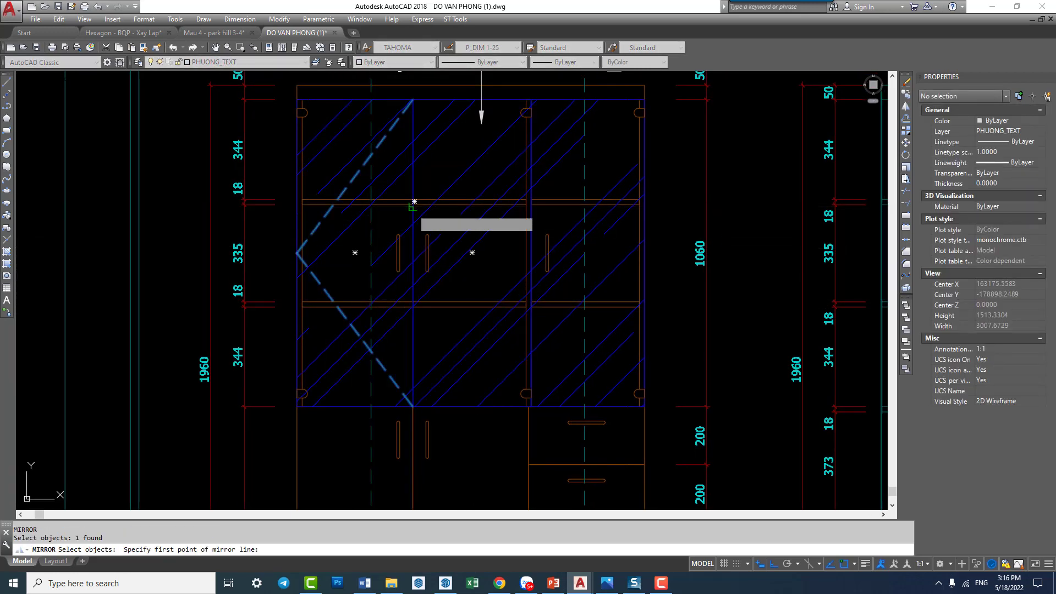
left_click(412, 100)
left_click(419, 229)
key("Return")
Step: Start a copy of the dashed line, cancel it, and reposition the glass doors in view
type("c")
key("Return")
left_click(498, 267)
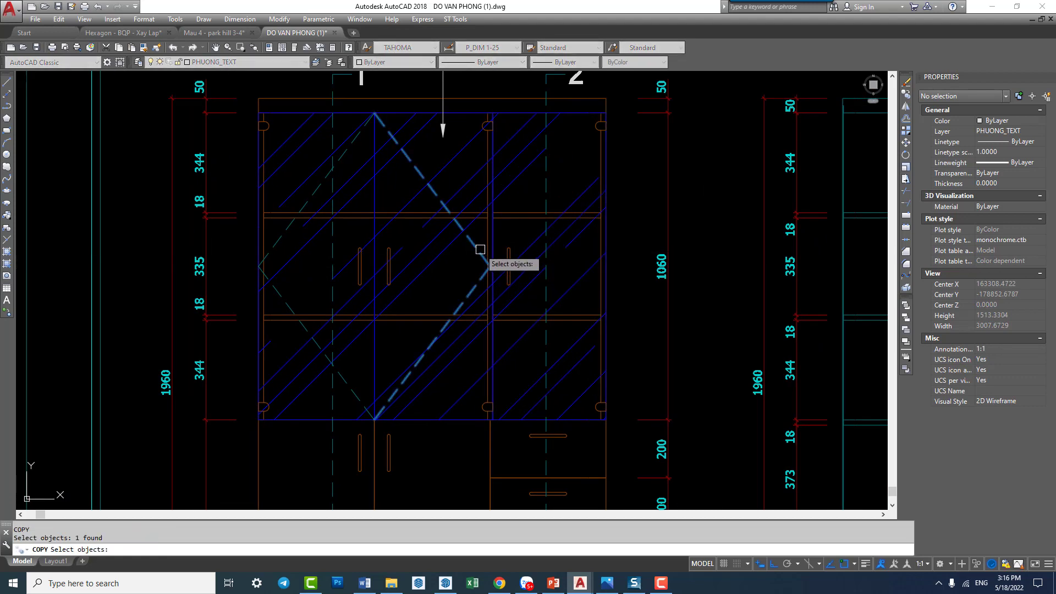
scroll(485, 260, "up", 4)
scroll(484, 293, "down", 3)
scroll(396, 259, "up", 1)
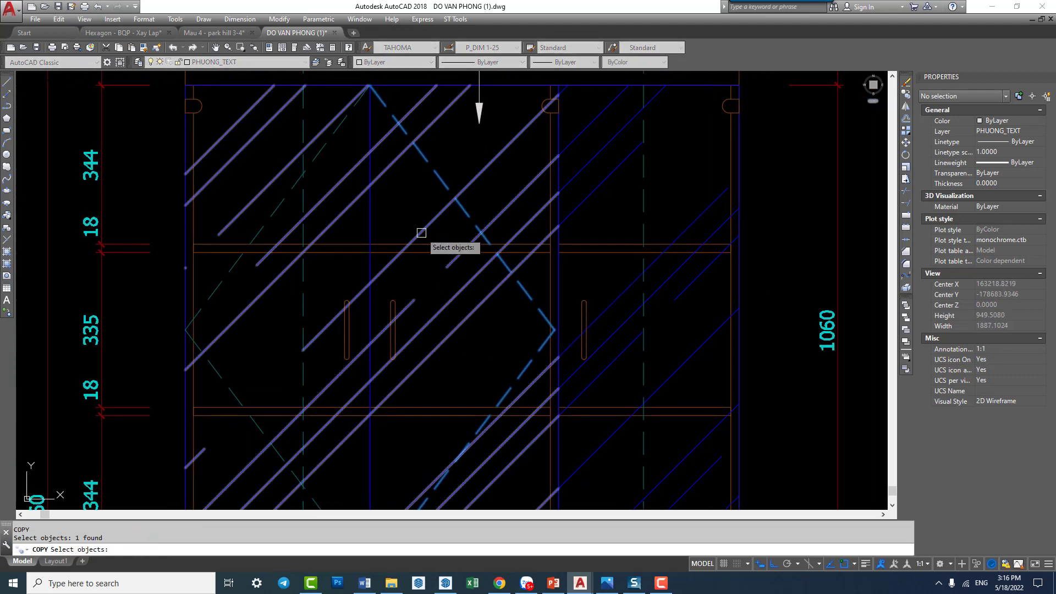
key("Escape")
middle_click_drag(537, 316, 535, 306)
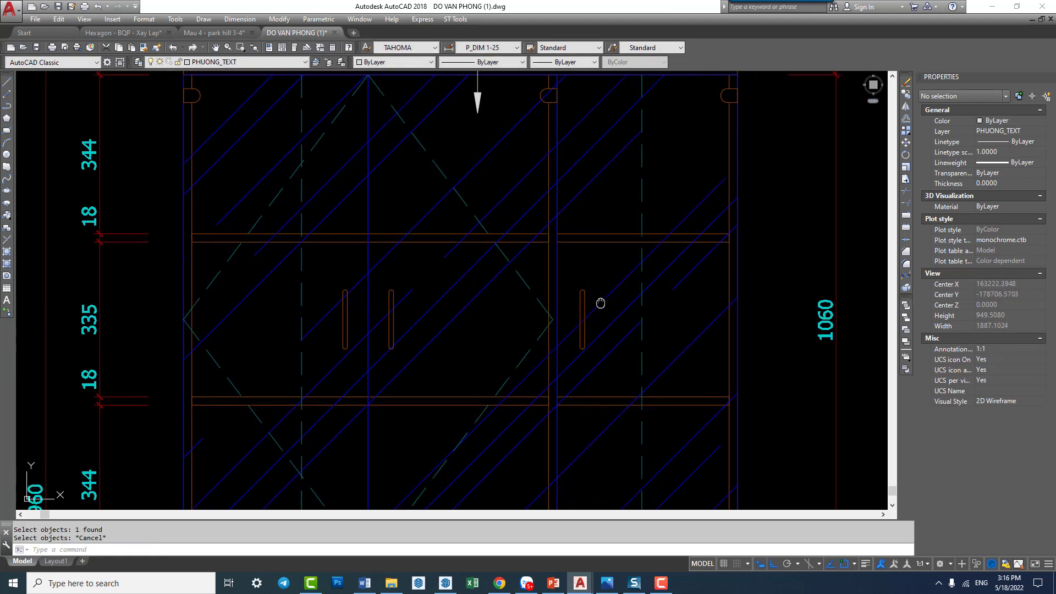
middle_click_drag(545, 140, 528, 182)
Step: Pan and zoom to the hinge rectangle on the side cabinet elevation
scroll(618, 289, "down", 5)
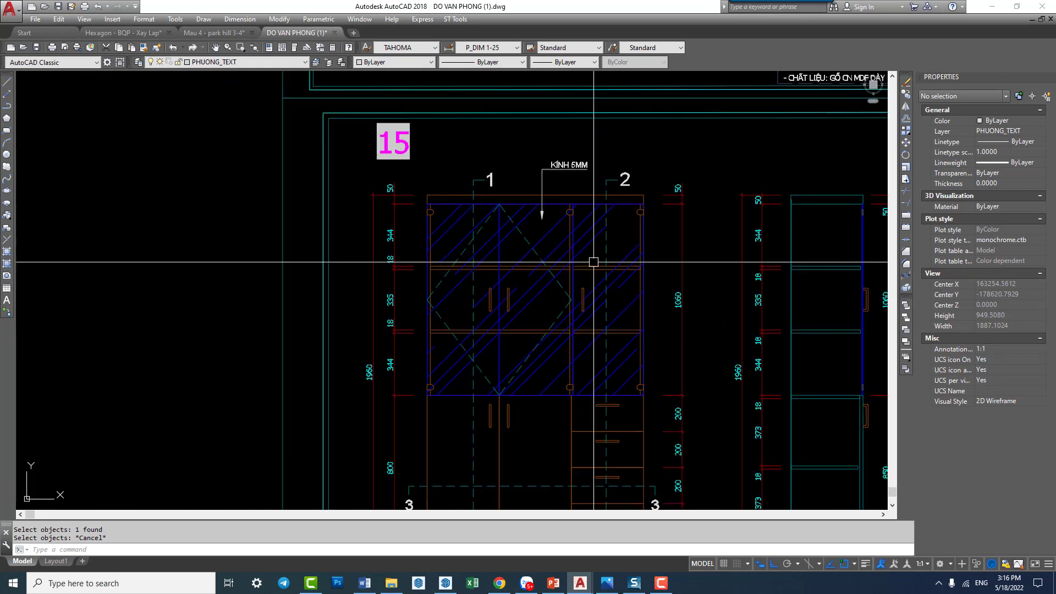
mouse_move(594, 330)
middle_mouse_down()
mouse_move(513, 290)
mouse_move(512, 257)
mouse_move(330, 264)
middle_mouse_up()
scroll(684, 302, "up", 4)
scroll(561, 335, "up", 4)
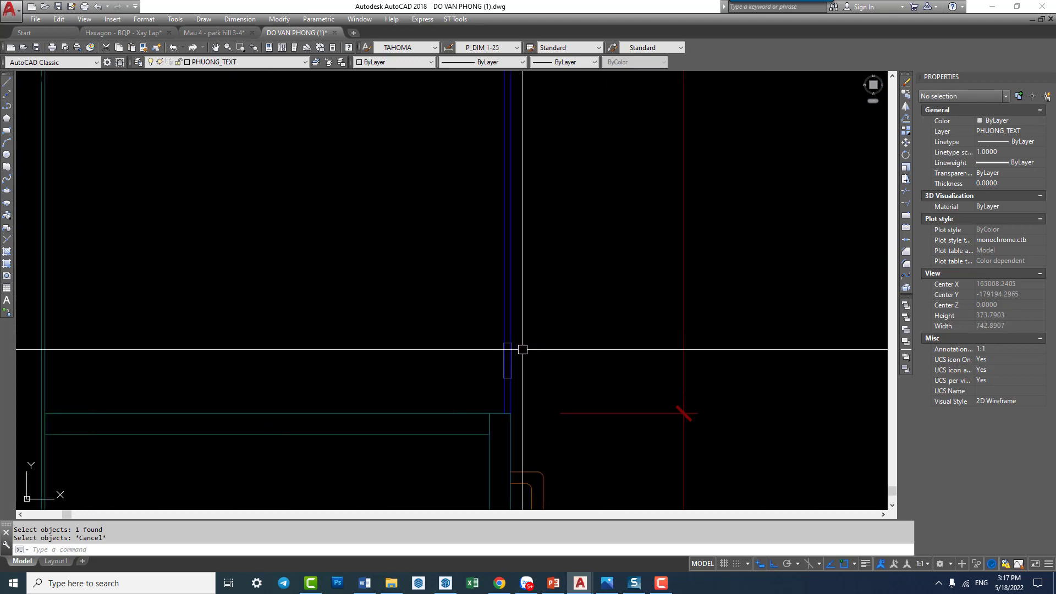
scroll(523, 349, "down", 3)
scroll(566, 364, "down", 3)
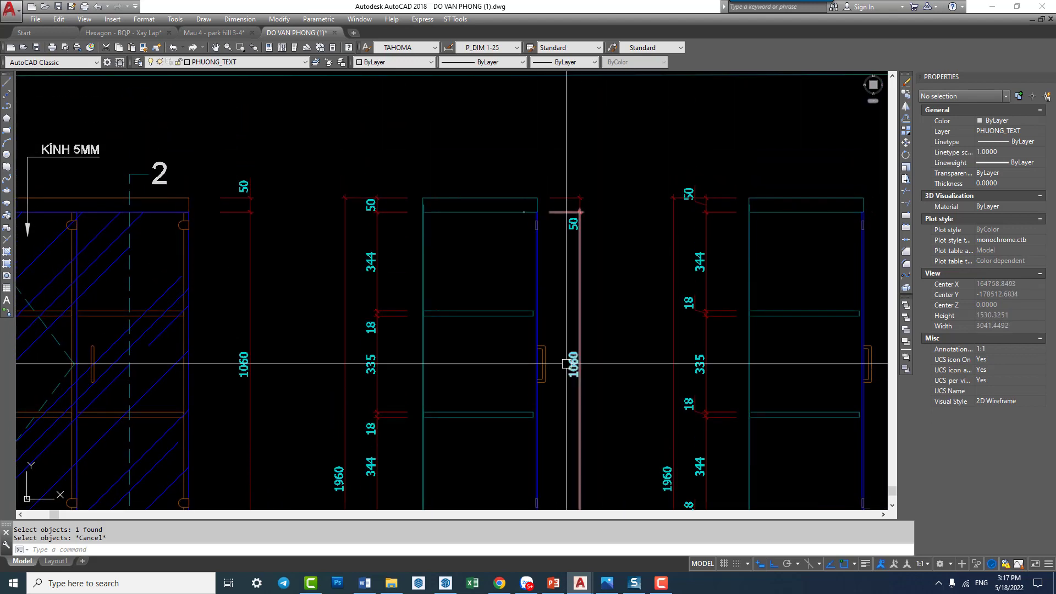
scroll(548, 220, "up", 6)
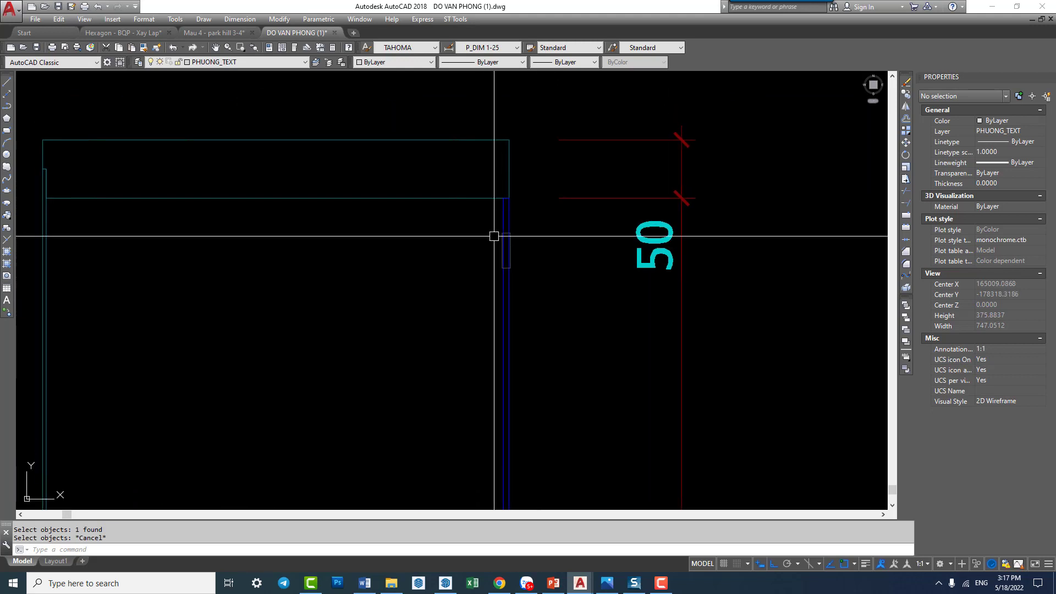
scroll(494, 236, "up", 4)
Step: Move the small hinge rectangle and copy it just left of the original
key("Return")
scroll(556, 267, "up", 2)
left_click(535, 246)
key("Return")
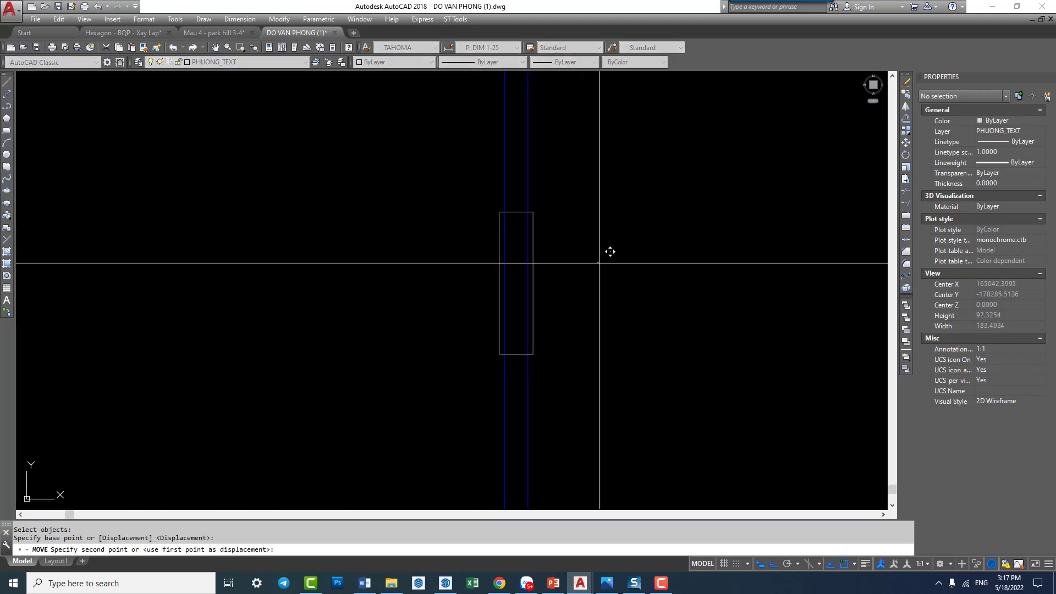
left_click(608, 253)
type("o")
key("Return")
left_click(726, 248)
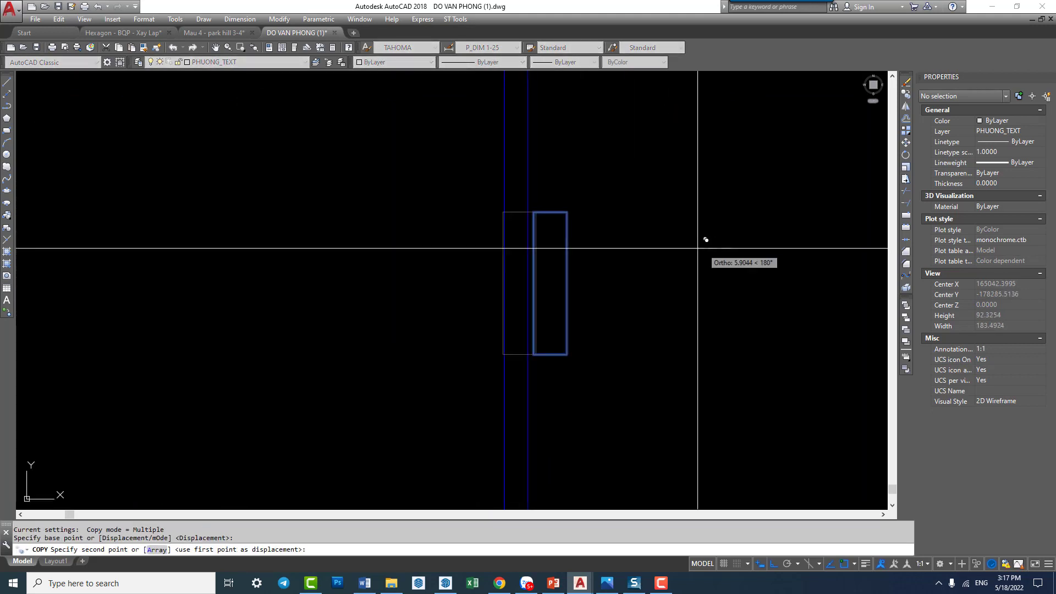
left_click(670, 237)
key("Escape")
Step: Draw a larger rectangle from the copy's top-left corner, extending down and left
scroll(554, 294, "up", 2)
type("r4")
key("Return")
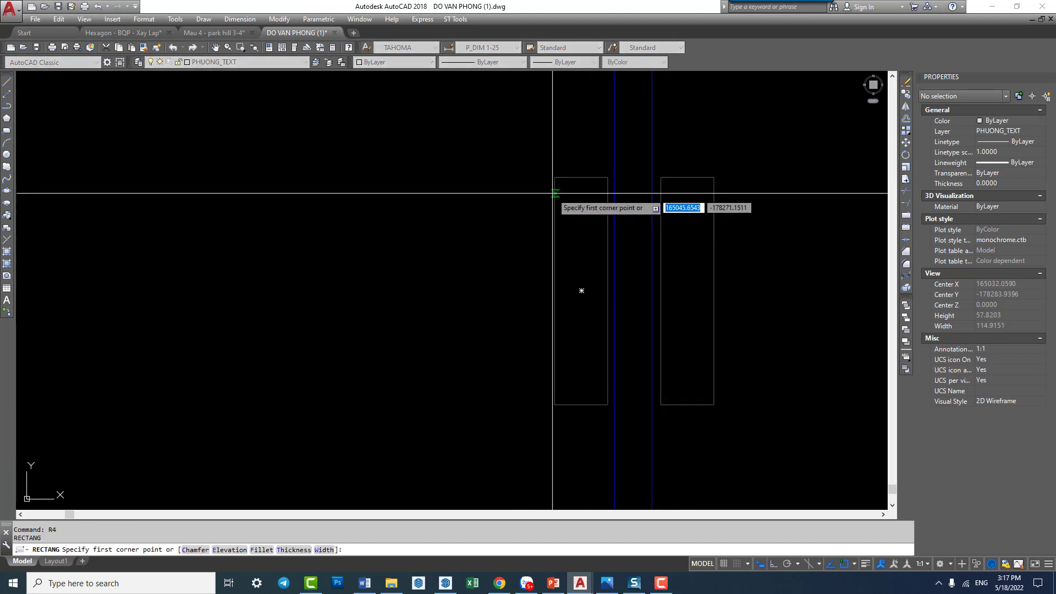
left_click(555, 178)
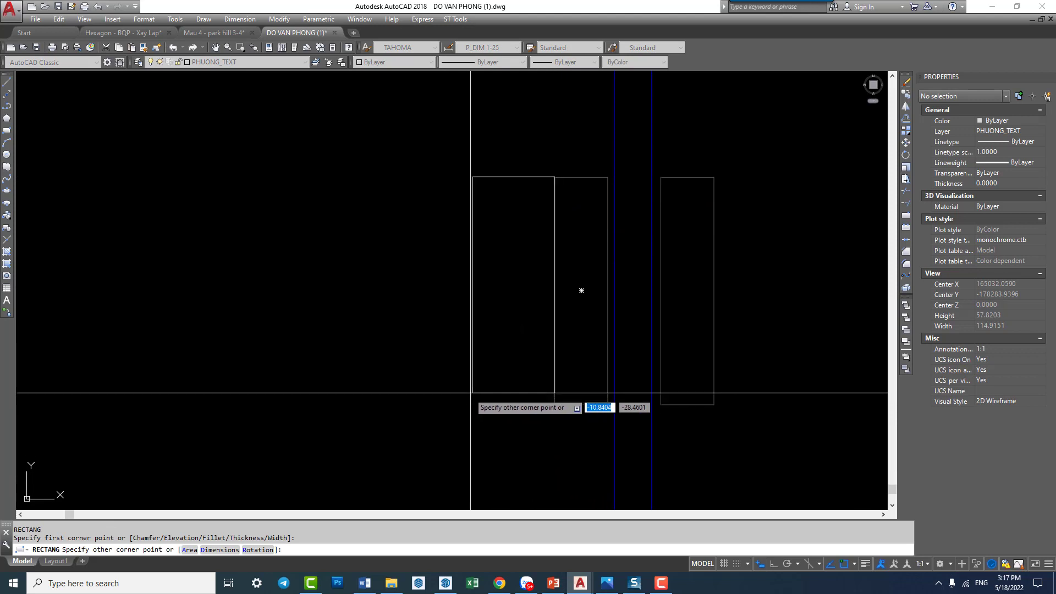
left_click(393, 388)
key("Escape")
scroll(585, 335, "down", 3)
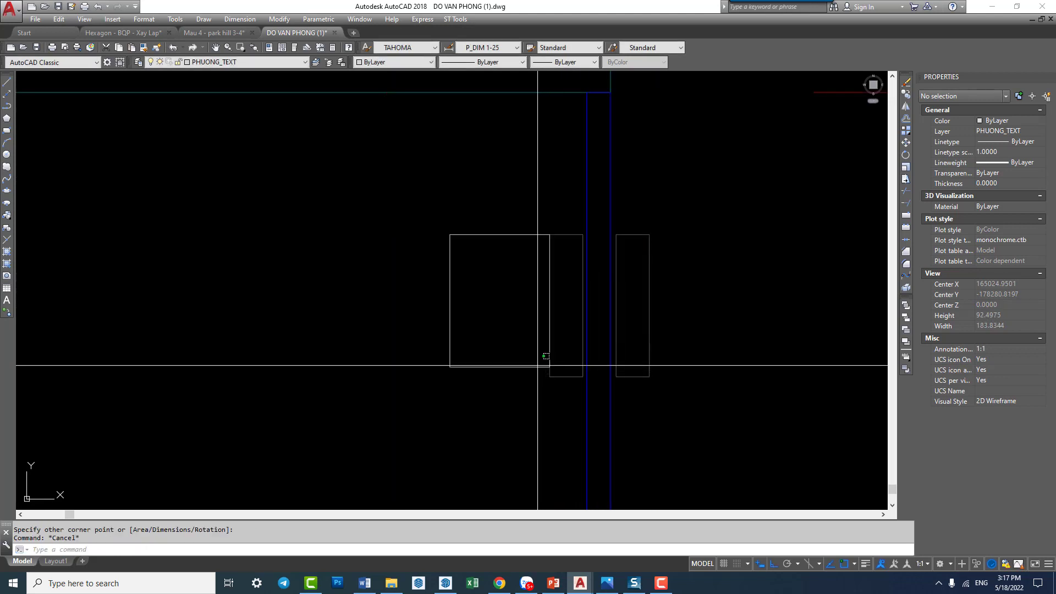
left_click(500, 366)
left_click(500, 366)
key("Escape")
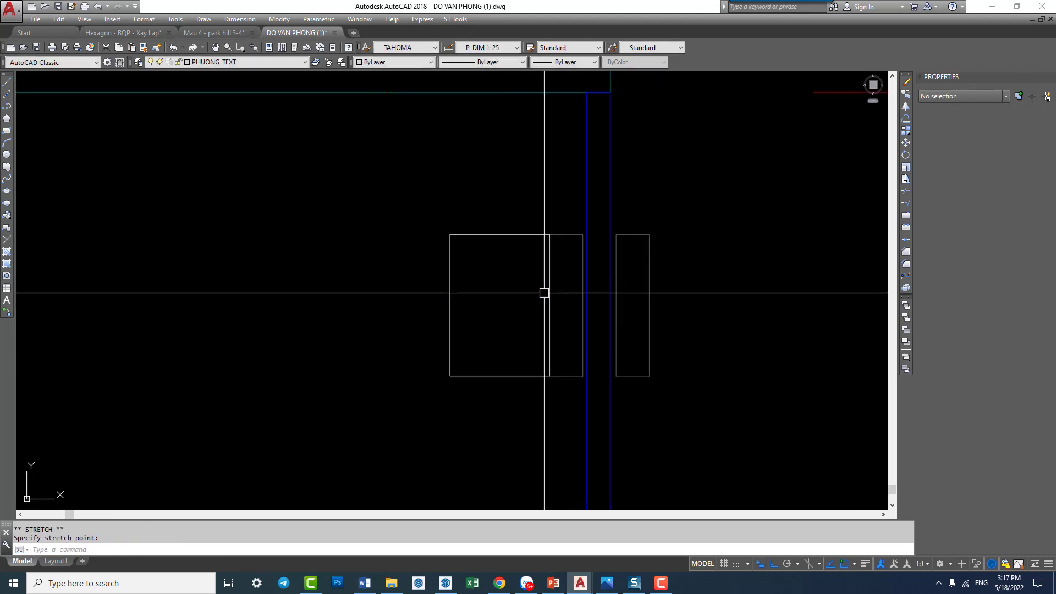
left_click_drag(545, 292, 476, 206)
scroll(624, 332, "down", 3)
scroll(555, 304, "down", 1)
key("Escape")
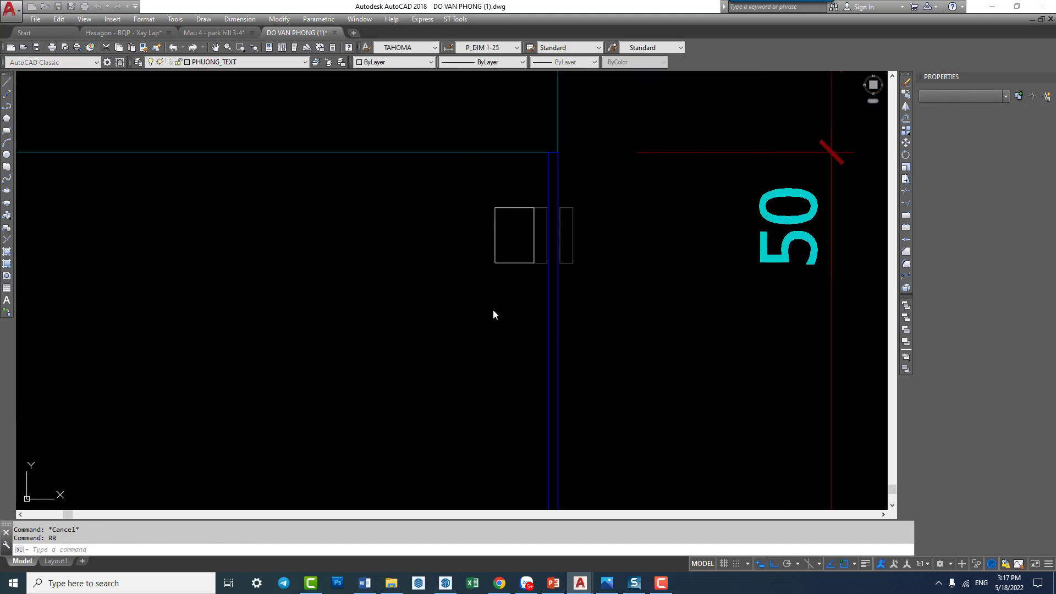
Step: Draw an L-shaped polyline below the hinge rectangles, running right then straight down
scroll(493, 315, "up", 2)
type("pl")
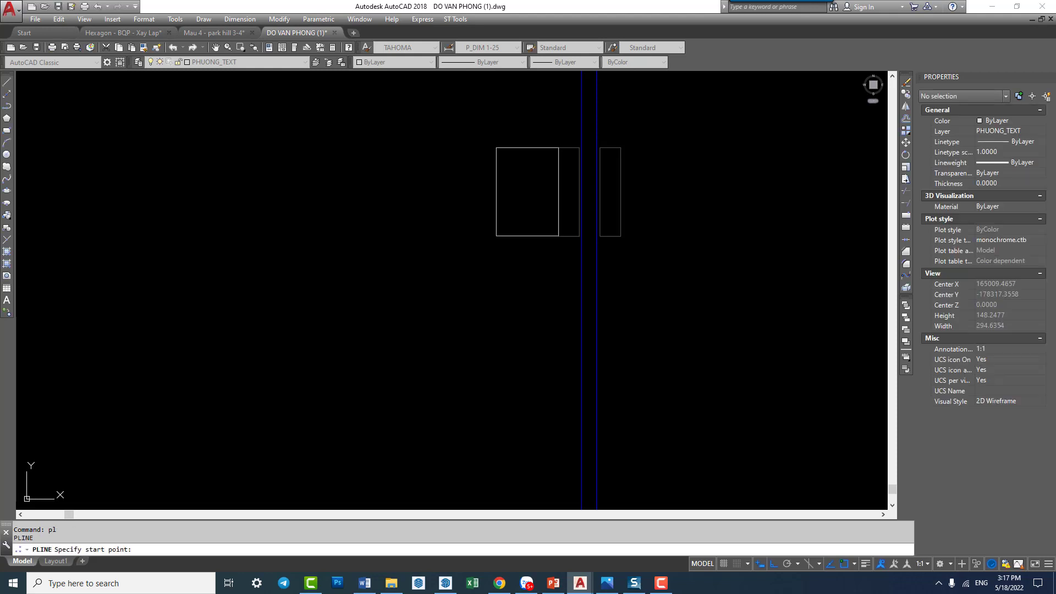
key("Escape")
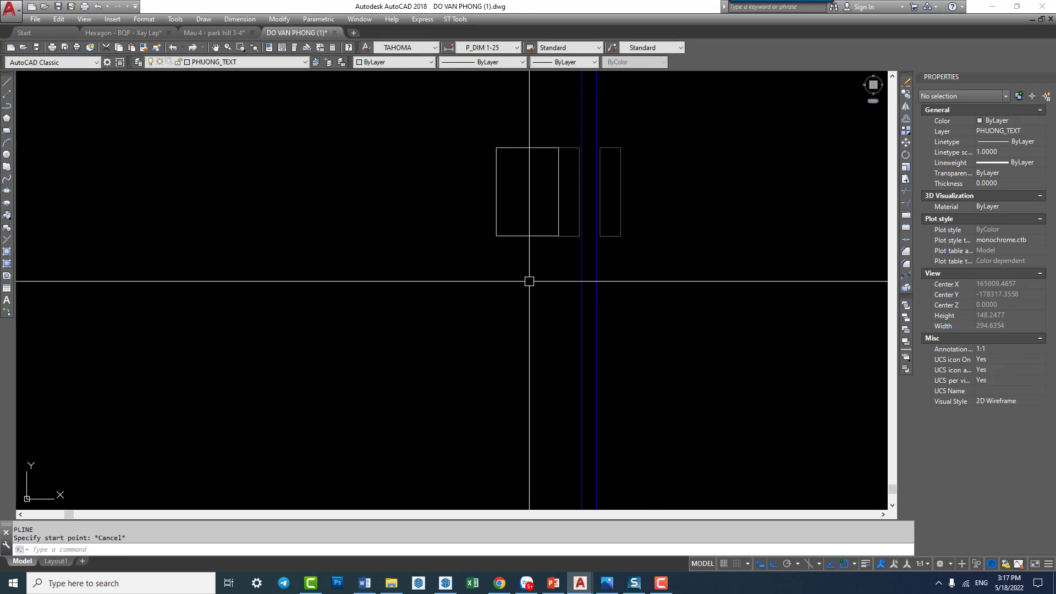
type("R")
key("Escape")
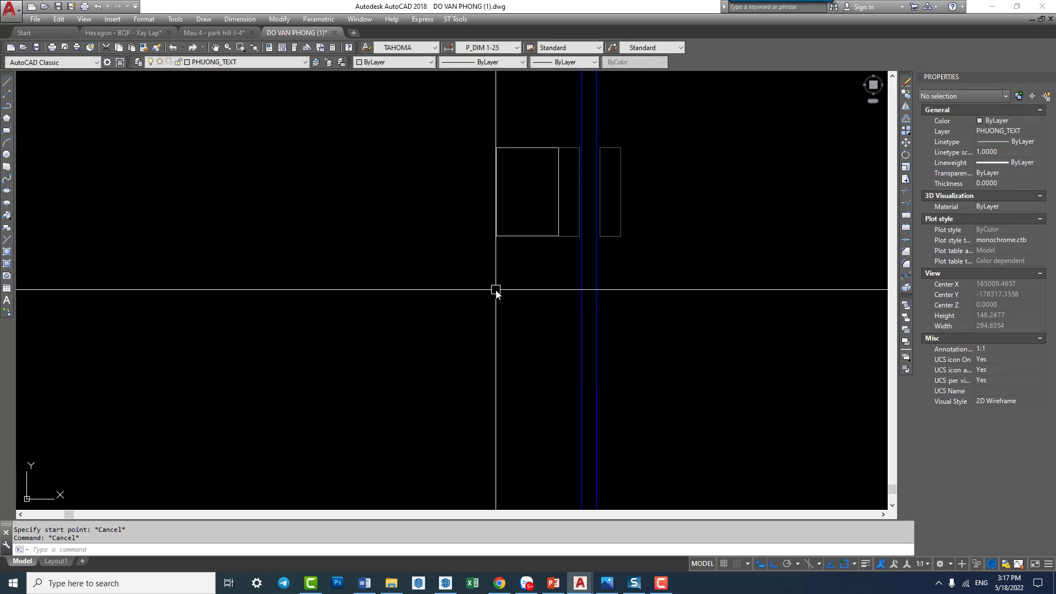
type("pl")
key("Return")
scroll(506, 289, "up", 2)
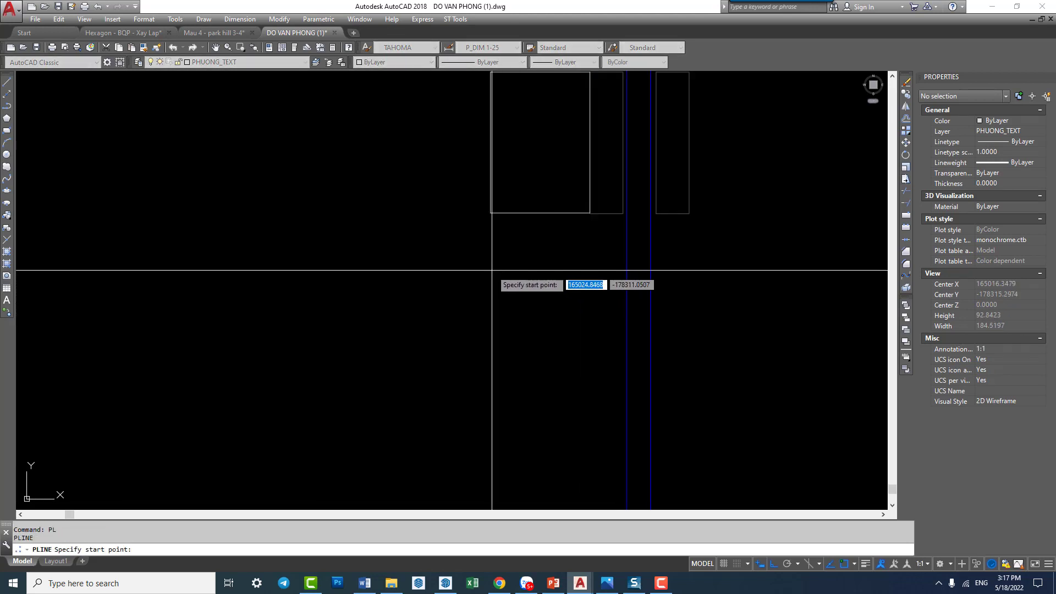
left_click(490, 270)
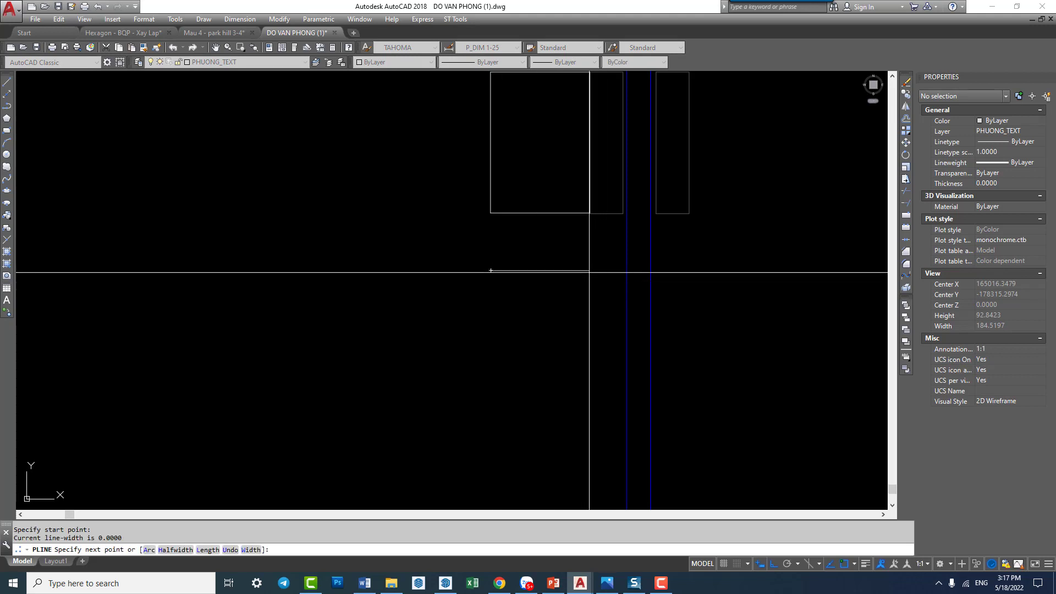
left_click(589, 271)
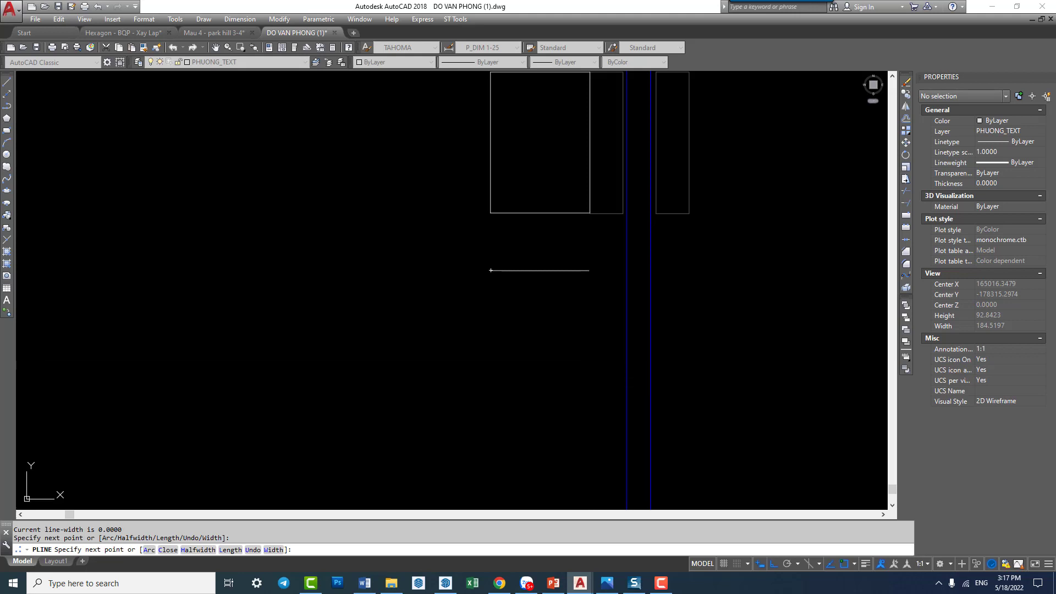
left_click(589, 368)
key("Escape")
scroll(545, 283, "up", 2)
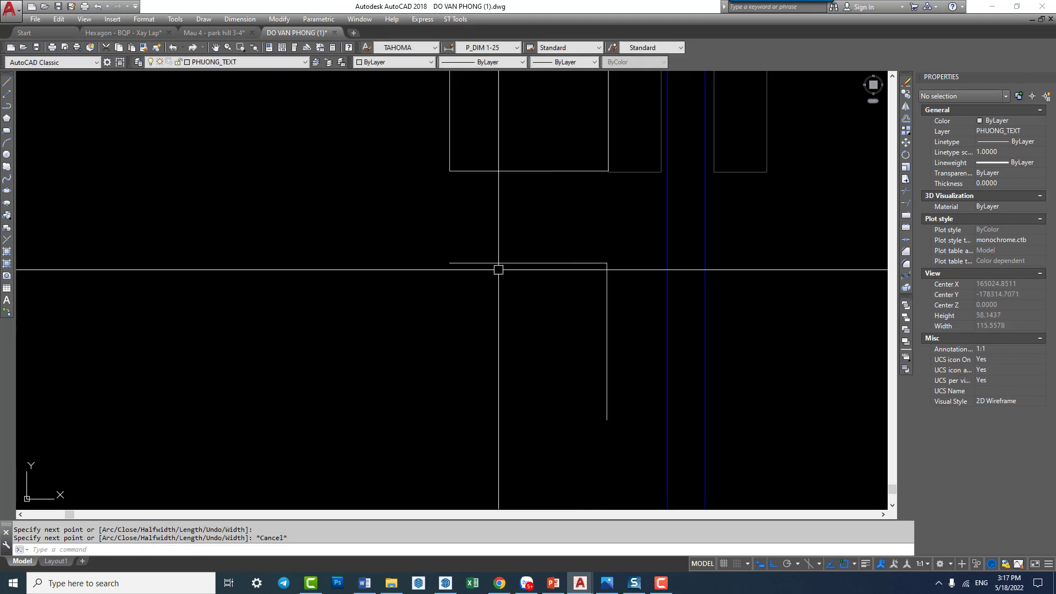
middle_click_drag(624, 312, 560, 323)
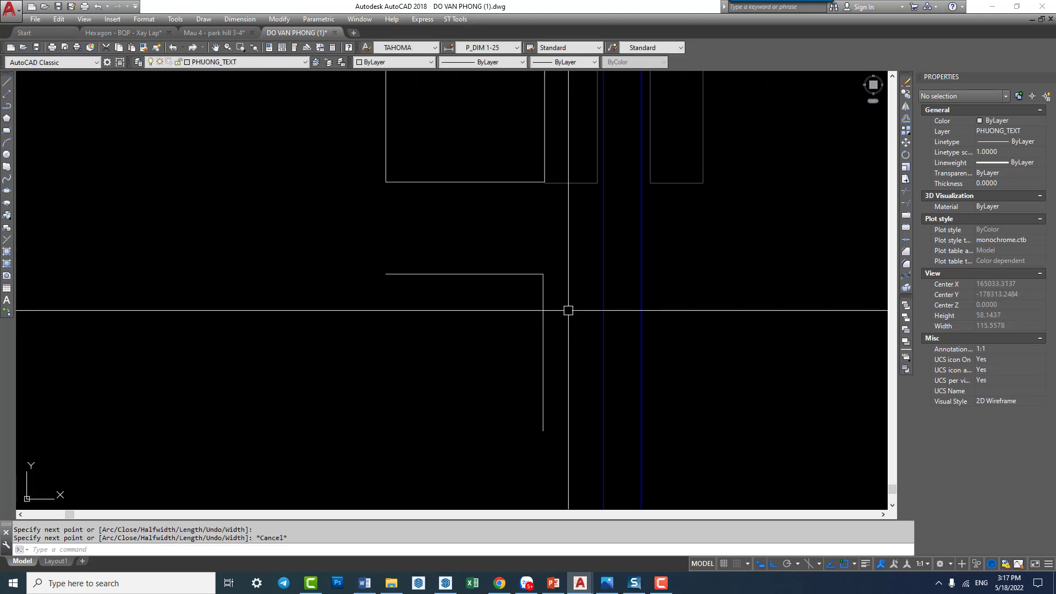
Step: Cancel a stray RECTANG and start offsetting the L corner line
type("rec")
key("Return")
key("Escape")
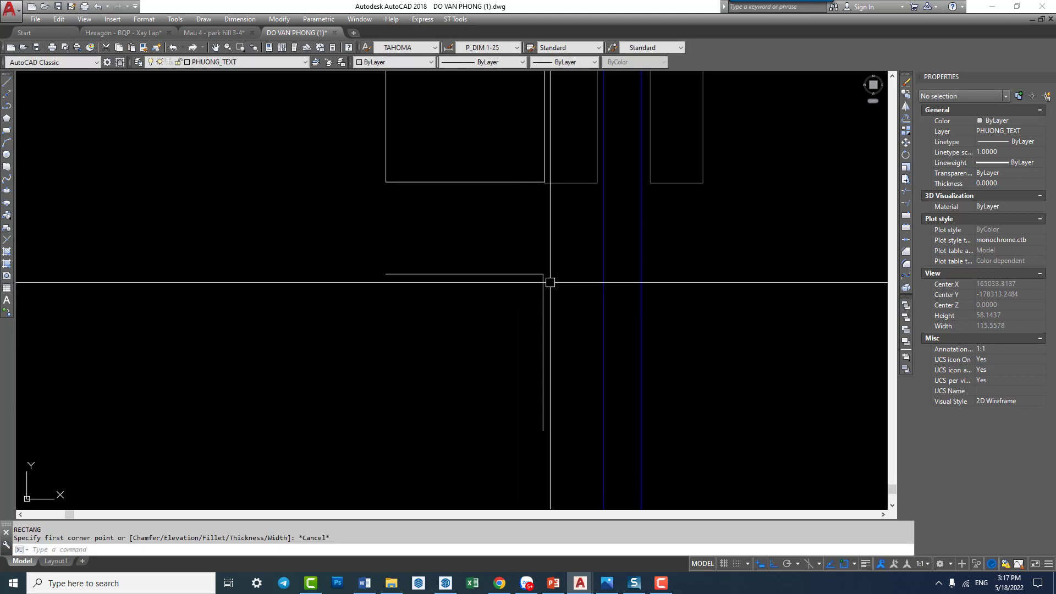
type("o")
key("Return")
key("Return")
Step: Offset a copy of the corner line outside the corner
left_click(543, 274)
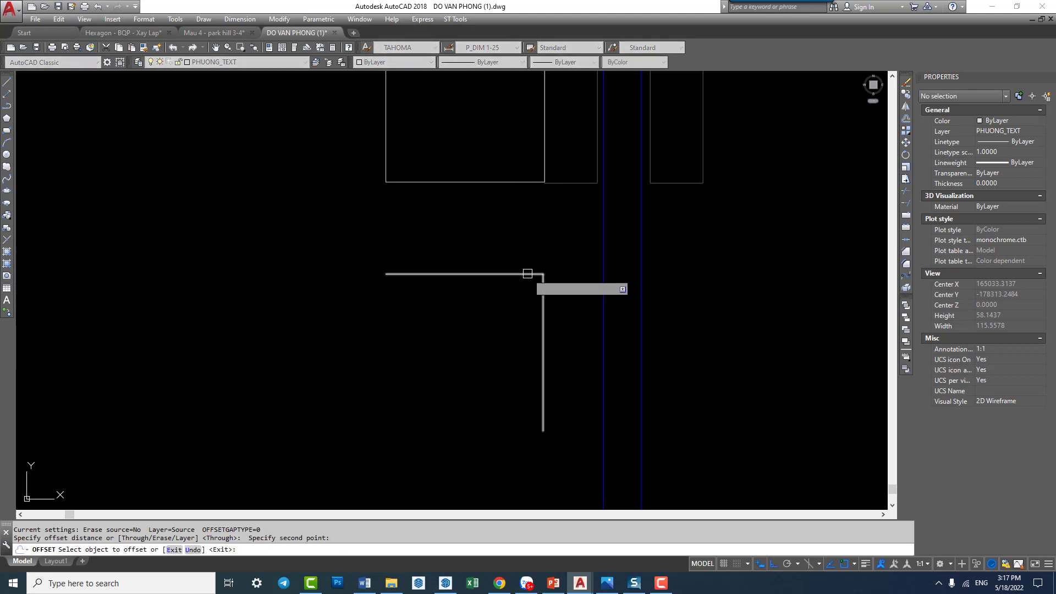
left_click(577, 264)
middle_click_drag(594, 300, 553, 288)
key("Escape")
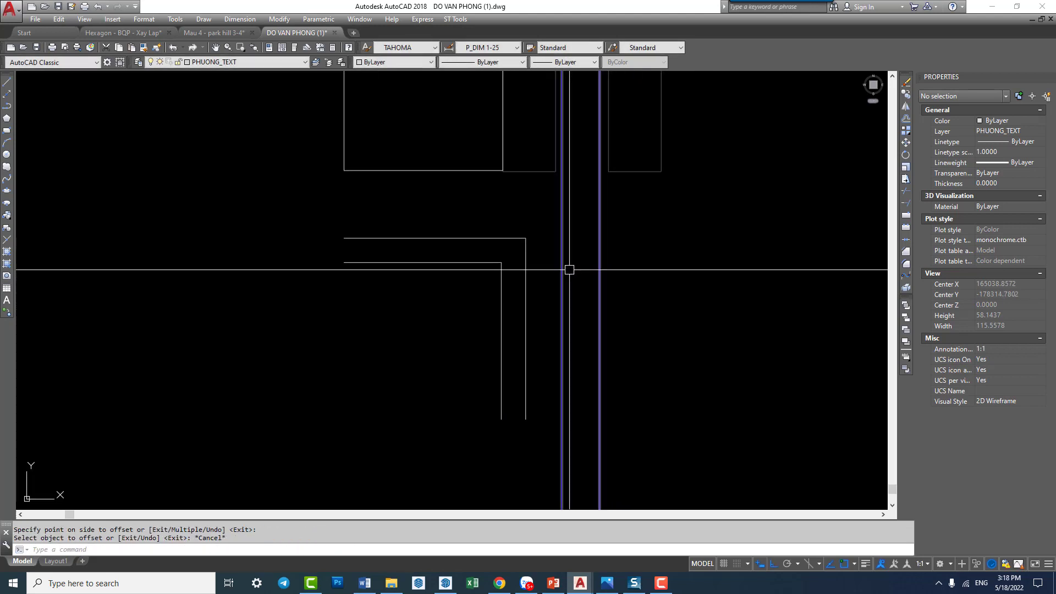
Step: Move both L-shaped corner lines further left
key("m")
key("Return")
left_click(542, 278)
left_click(470, 299)
scroll(466, 302, "down", 2)
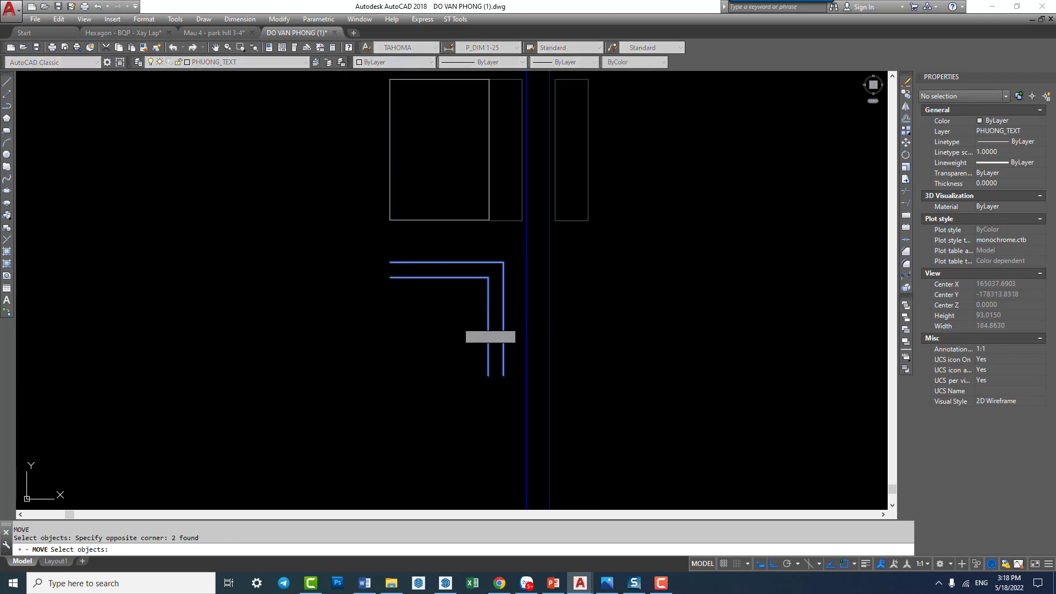
key("Return")
left_click(458, 321)
left_click(284, 326)
scroll(370, 311, "up", 1)
Step: Draw a short vertical line at the bottom of the hinge area
type("r4")
key("Return")
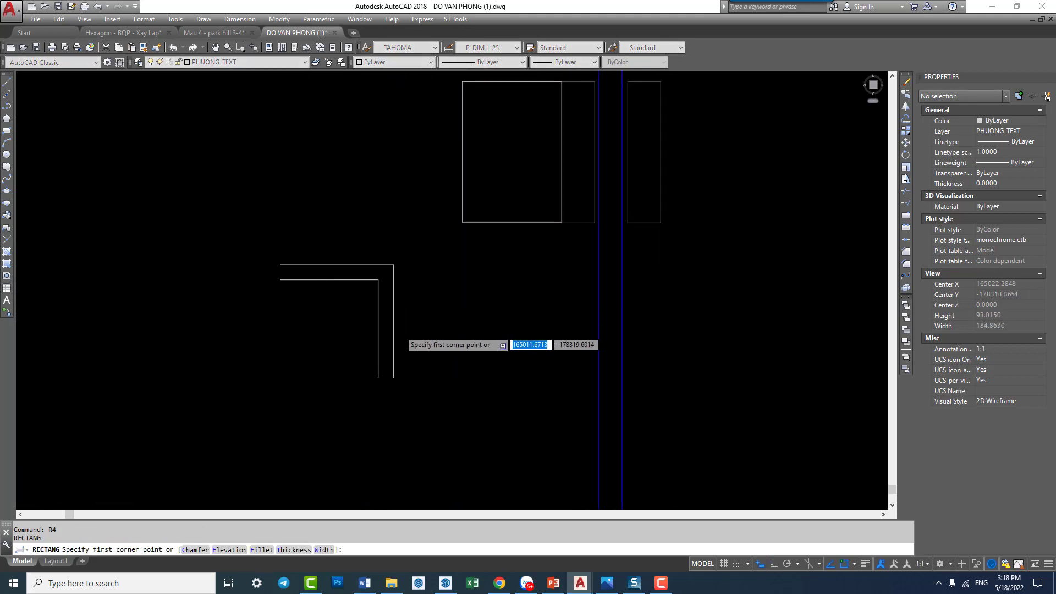
scroll(396, 402, "up", 1)
key("Escape")
type("l")
key("Return")
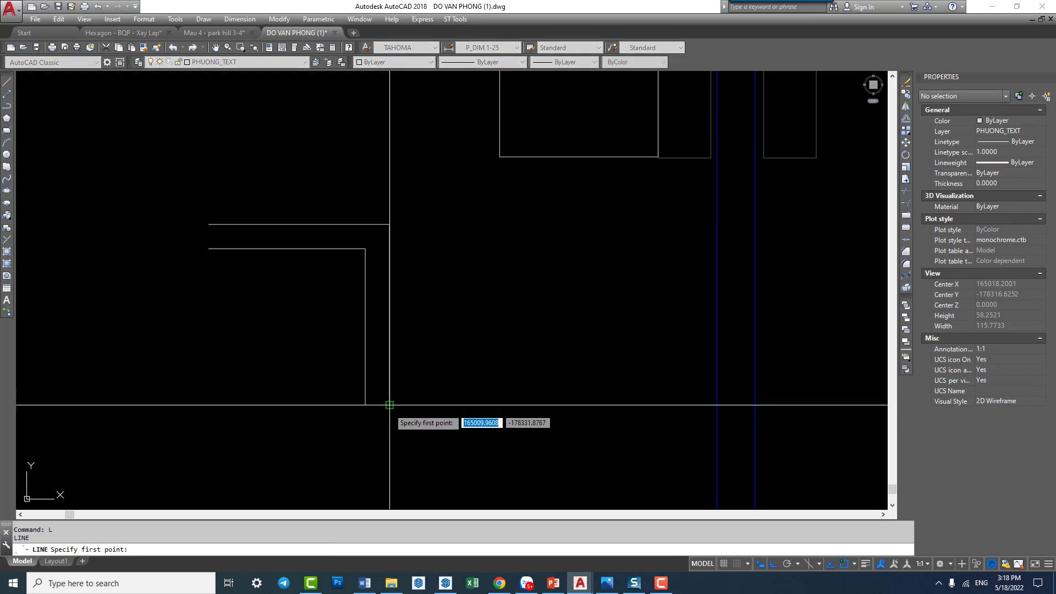
left_click(365, 415)
key("Escape")
key("Return")
left_click(209, 248)
left_click(208, 224)
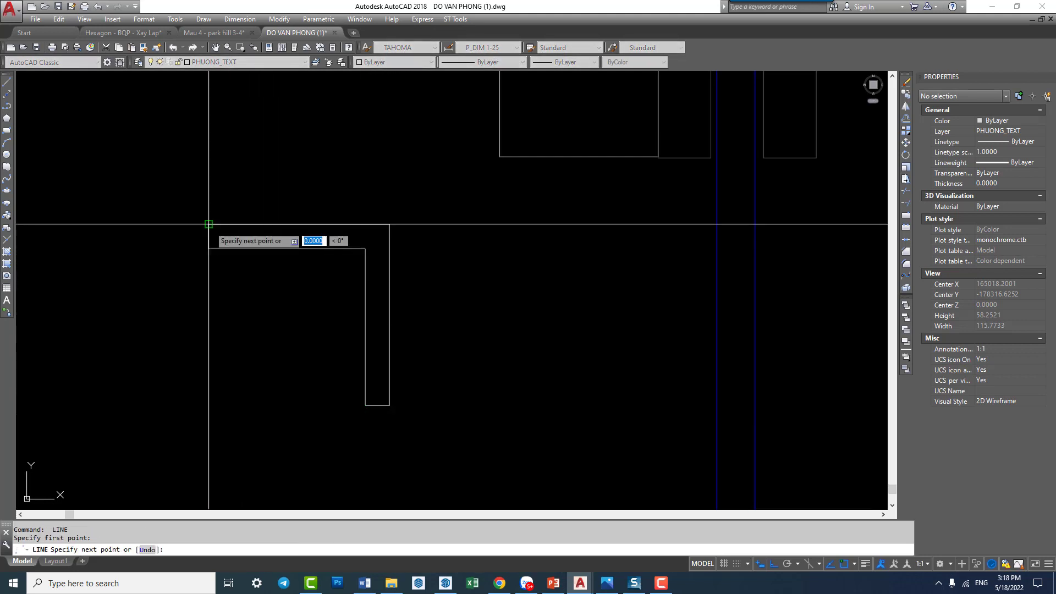
key("Escape")
Step: Draw a radius 1.6379 circle centred on the bar corner
scroll(377, 253, "up", 4)
type("c")
key("Return")
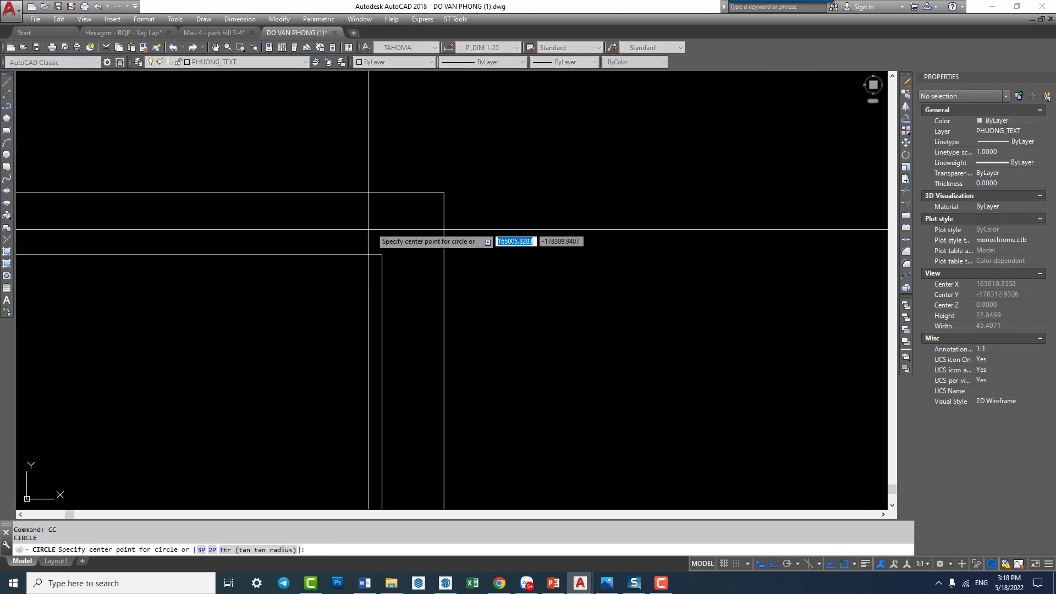
left_click(364, 224)
type("1.6379")
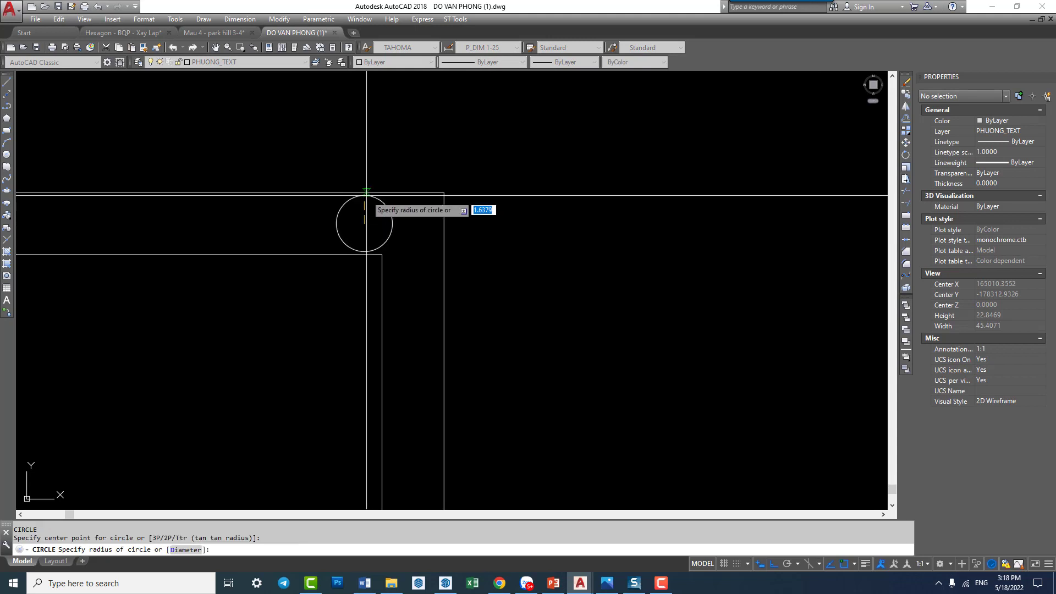
key("Return")
scroll(422, 241, "down", 2)
middle_click_drag(443, 273, 444, 246)
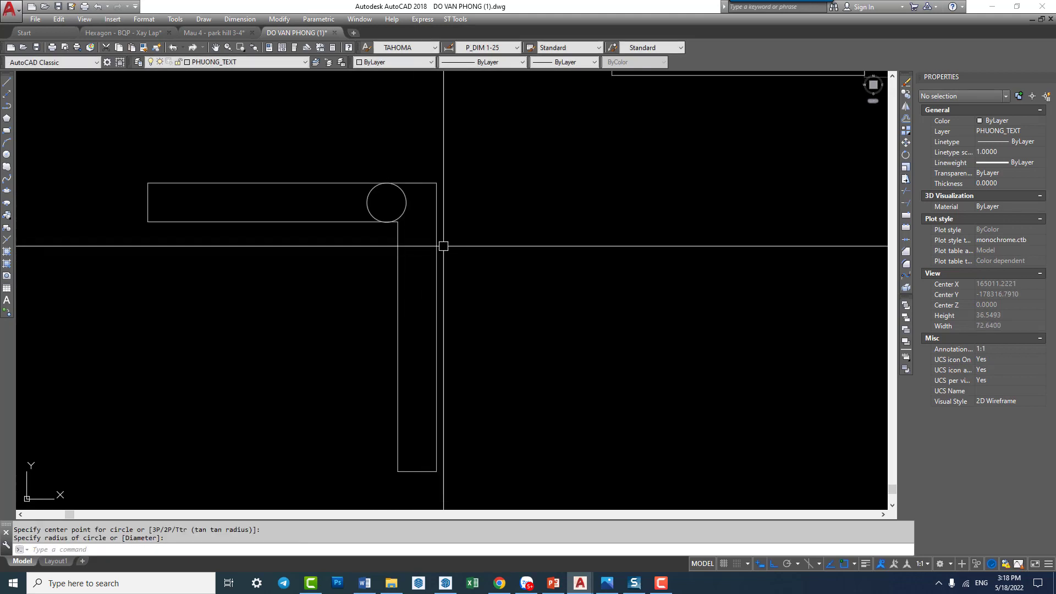
Step: Draw a tall rectangle beside the bar
type("r4")
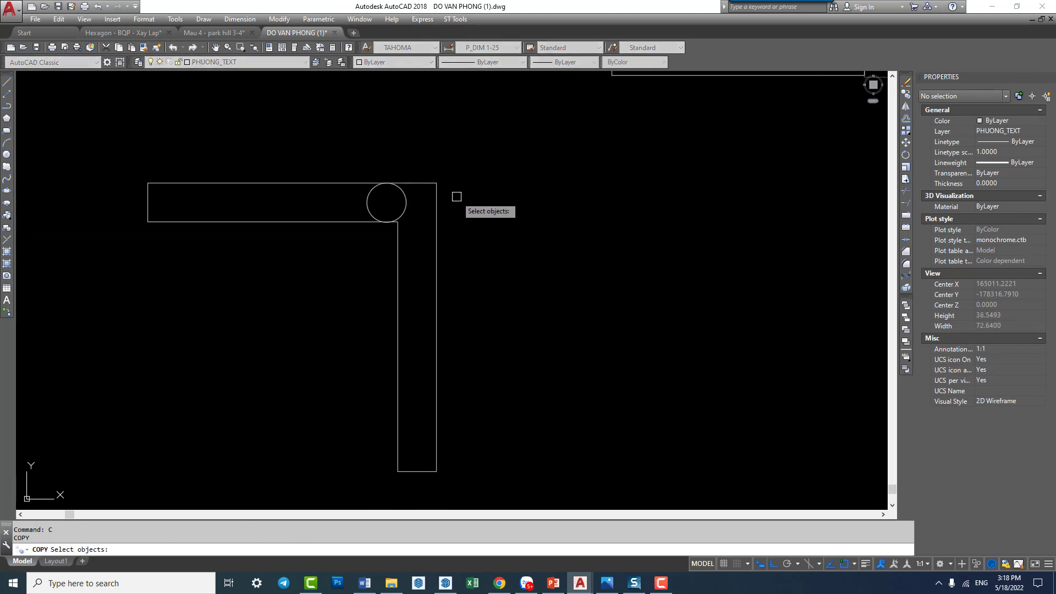
key("Return")
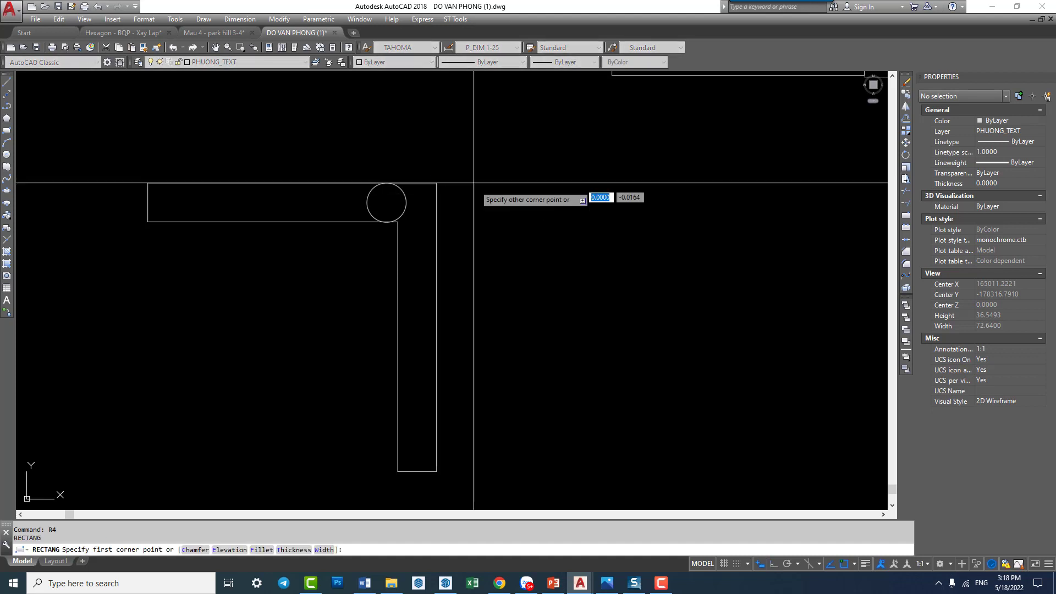
left_click(474, 183)
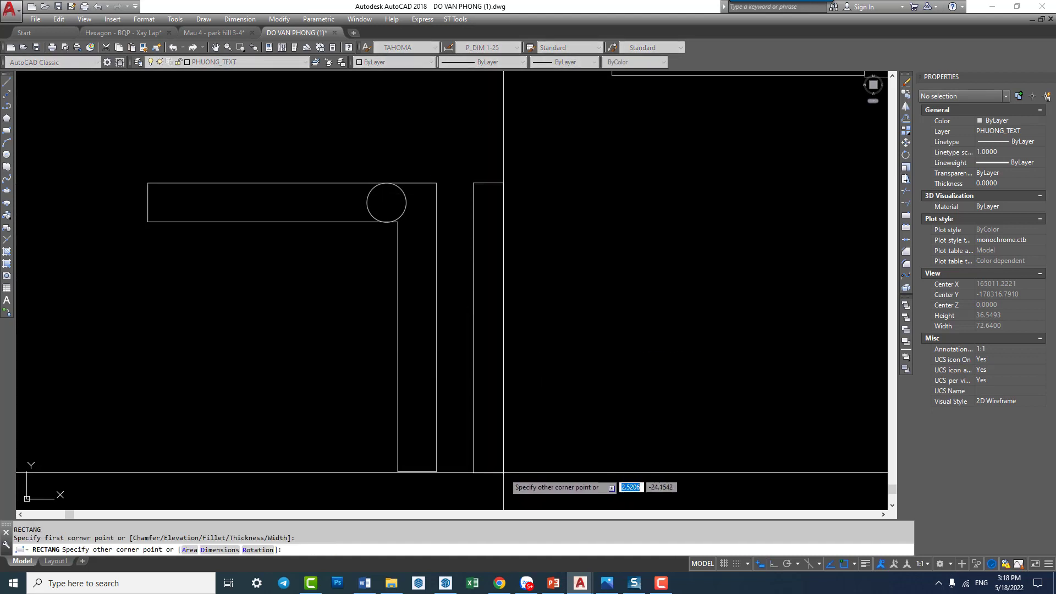
left_click(507, 472)
middle_click_drag(464, 349, 478, 371)
Step: Draw a tall narrow rectangle from the first rectangle's top-right corner
type("r")
key("Return")
left_click(453, 205)
scroll(452, 210, "up", 2)
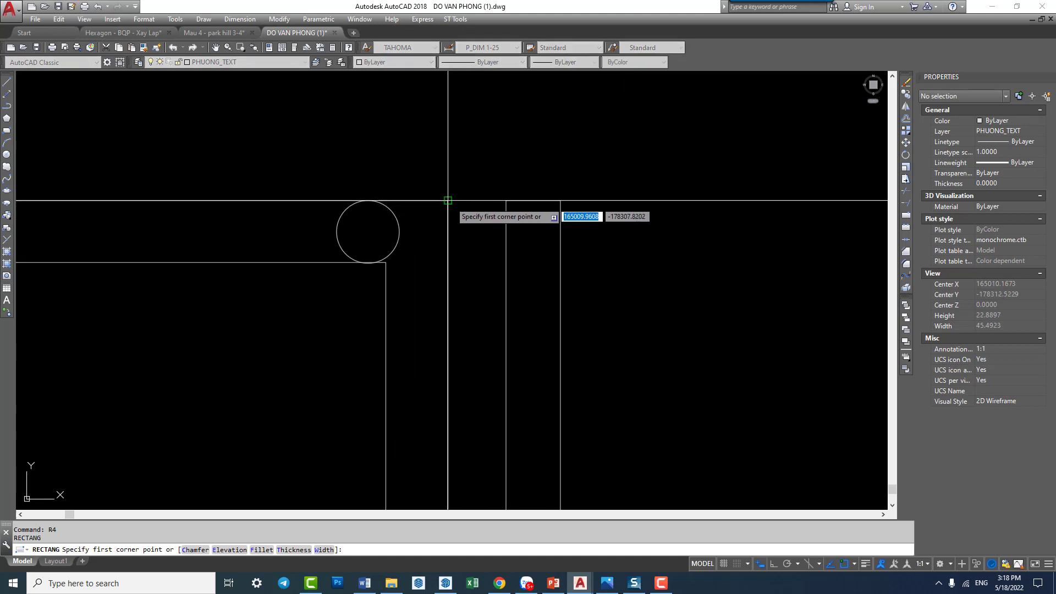
scroll(452, 210, "up", 2)
scroll(452, 210, "up", 1)
scroll(463, 237, "down", 3)
scroll(473, 270, "down", 1)
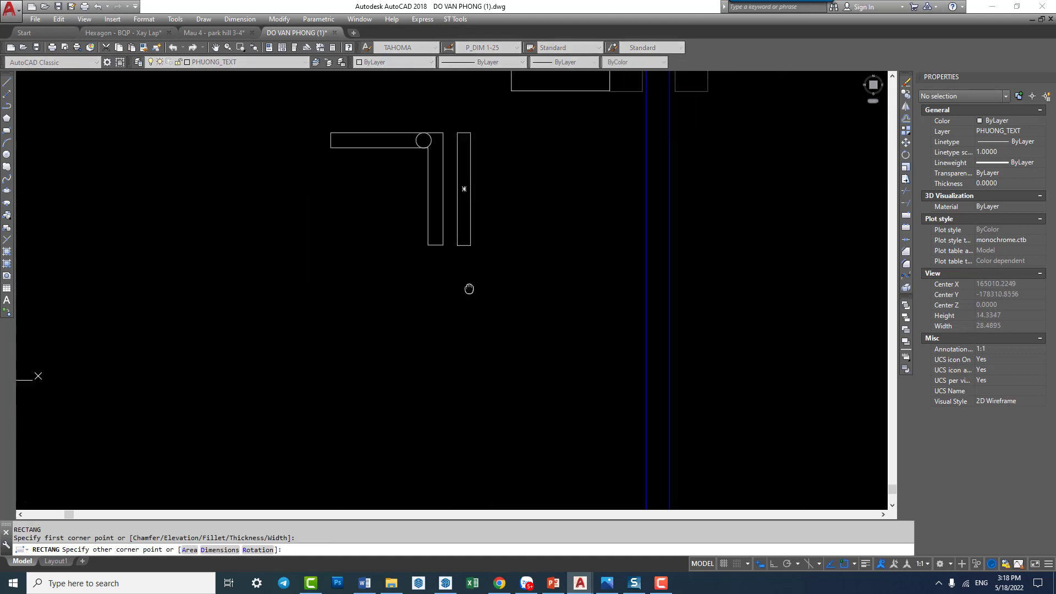
left_click(446, 412)
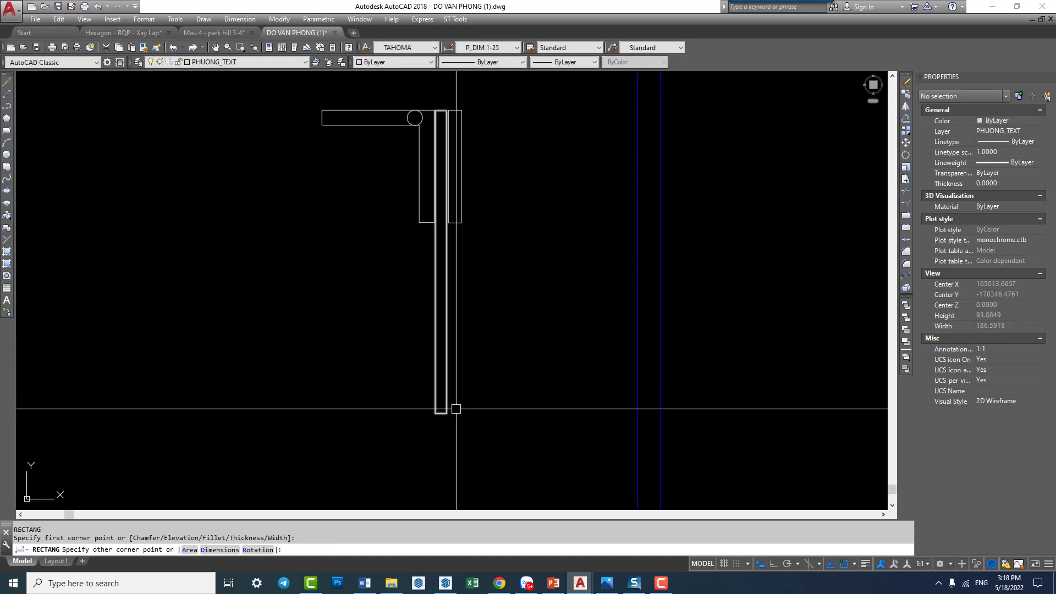
middle_click_drag(459, 121, 484, 214)
scroll(484, 214, "up", 2)
middle_click_drag(495, 252, 505, 272)
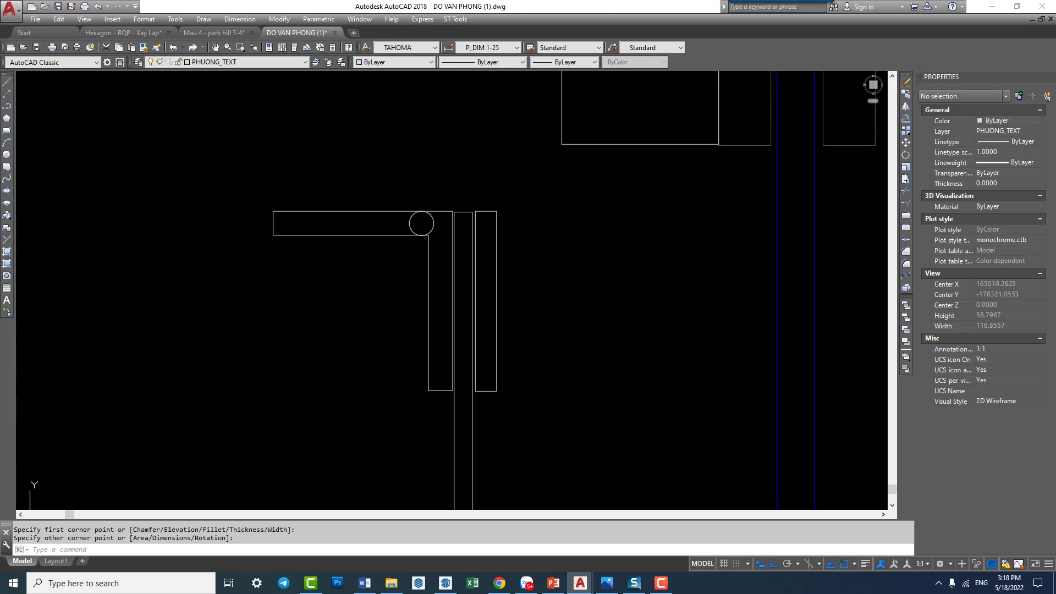
scroll(468, 211, "up", 4)
Step: Lower the narrow rectangle's top edge by stretching its midpoint grip
left_click(457, 254)
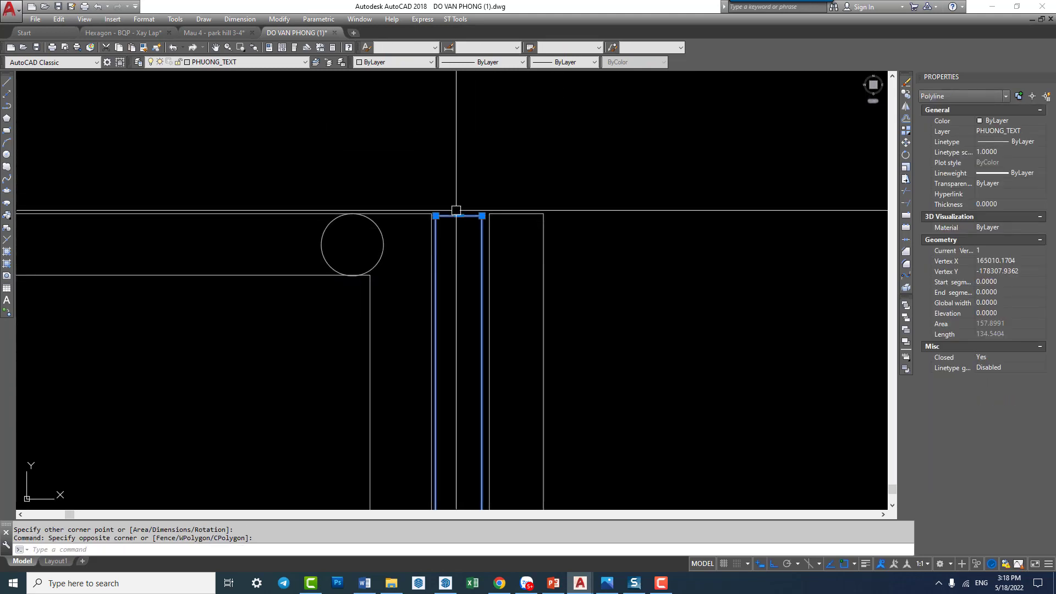
left_click(458, 216)
left_click(467, 236)
key("Escape")
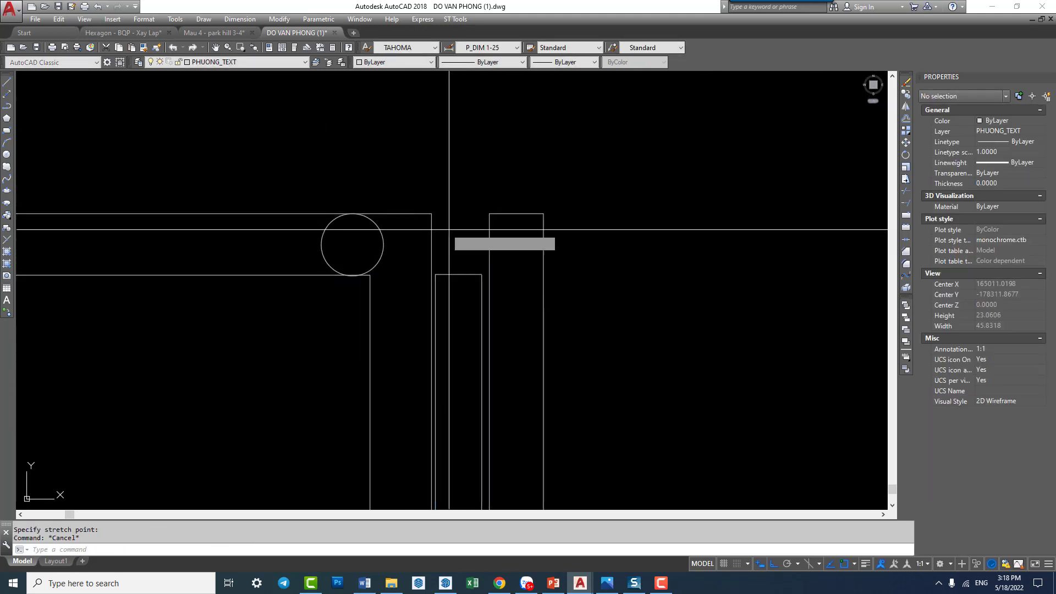
Step: Select and inspect the L-shaped leaf outlines, then clear the selection
type("rec")
key("Return")
left_click(488, 259)
scroll(508, 248, "down", 3)
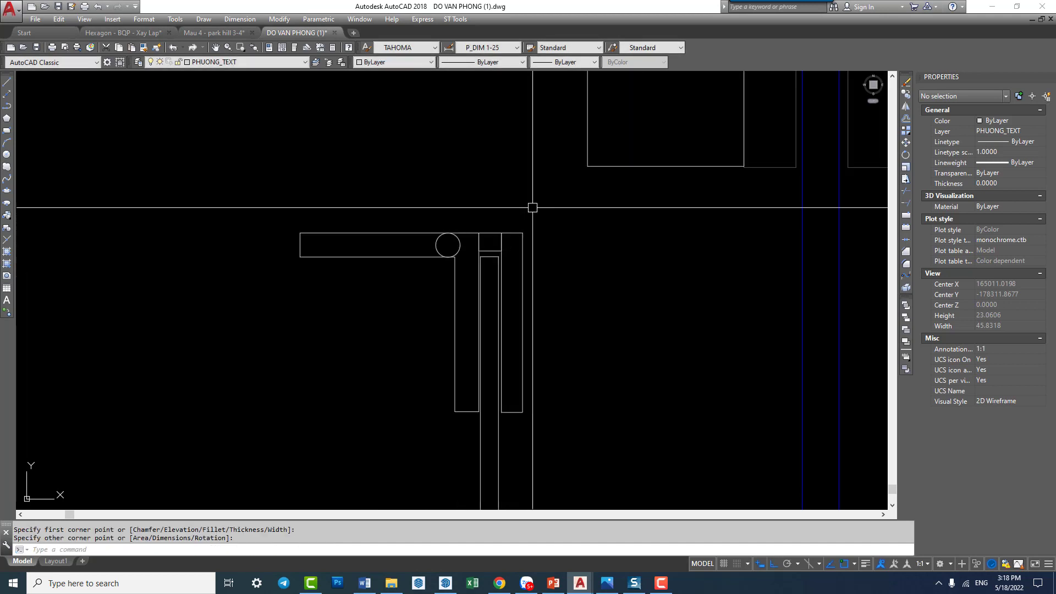
key("Escape")
left_click(525, 208)
left_click(472, 237)
key("Escape")
left_click(455, 264)
left_click(383, 220)
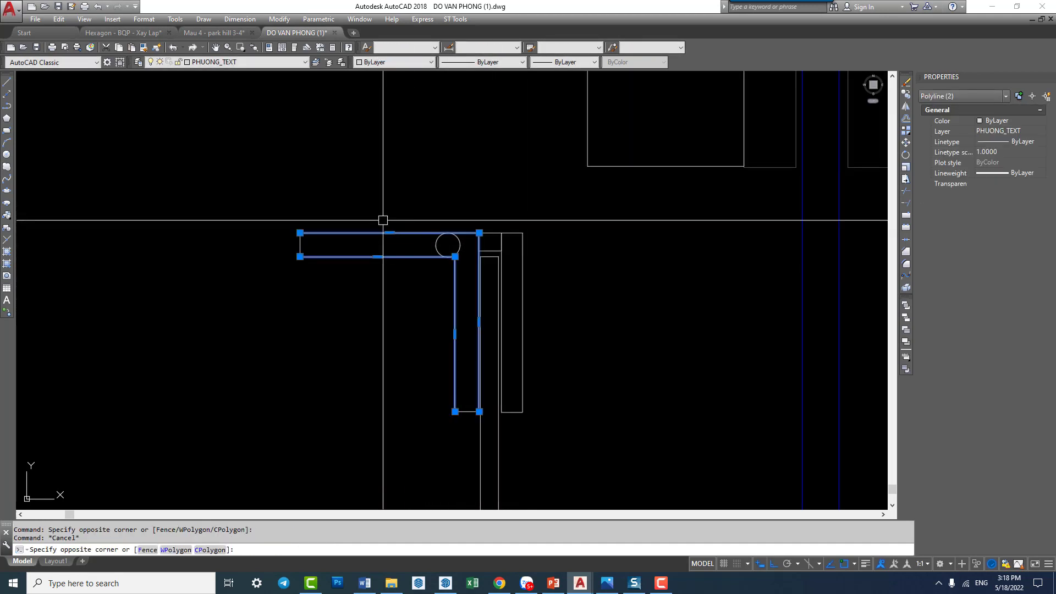
key("Escape")
key("Escape")
Step: Draw a small rectangle starting at the long bar's top-right corner
type("r")
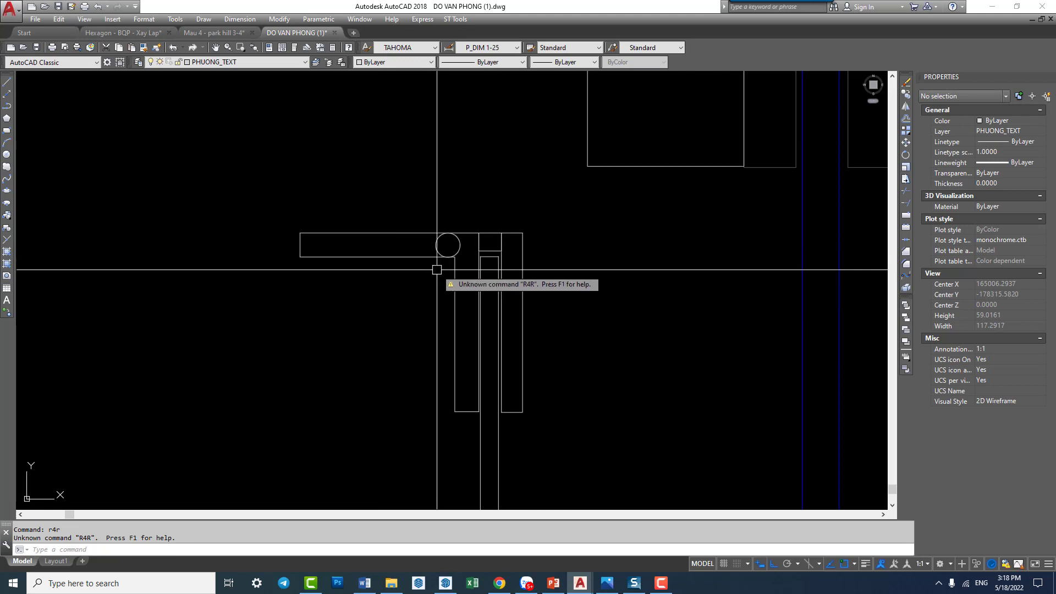
type("rec")
key("Return")
left_click(434, 233)
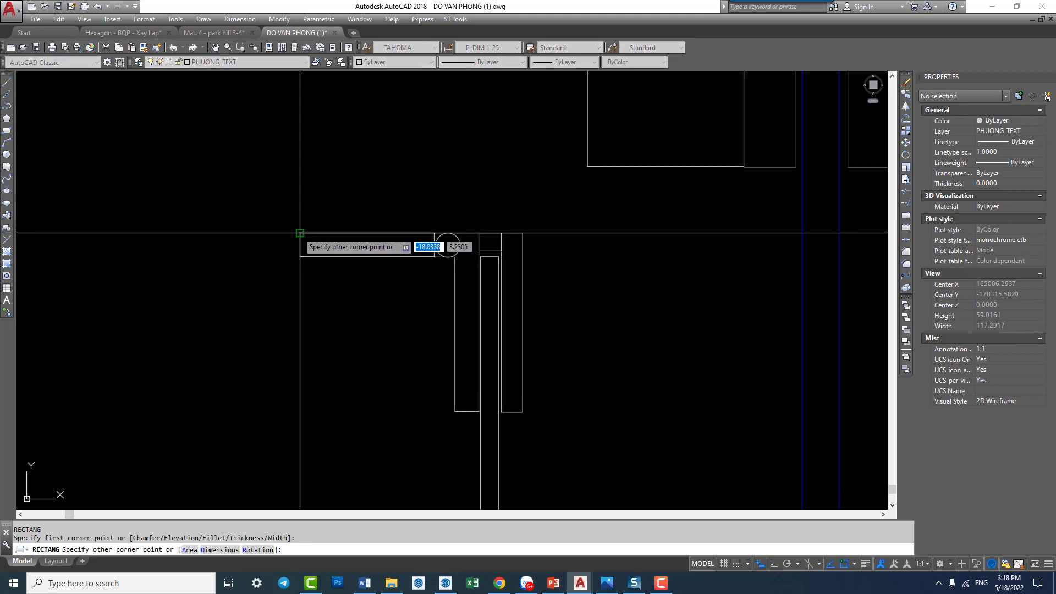
scroll(459, 233, "up", 4)
left_click(481, 228)
Step: Erase the two unwanted outlines
left_click(472, 314)
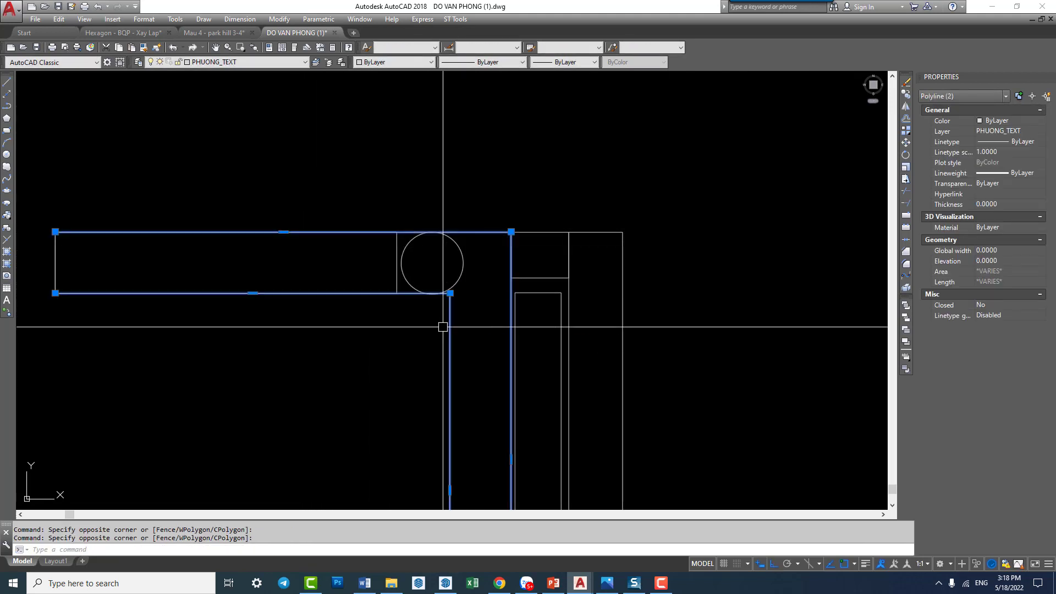
left_click(443, 323)
type("e")
key("Return")
scroll(504, 286, "down", 4)
Step: Copy the tall rectangle to the snapped corner on the left
type("co")
key("Return")
left_click(550, 292)
key("Return")
scroll(550, 275, "up", 2)
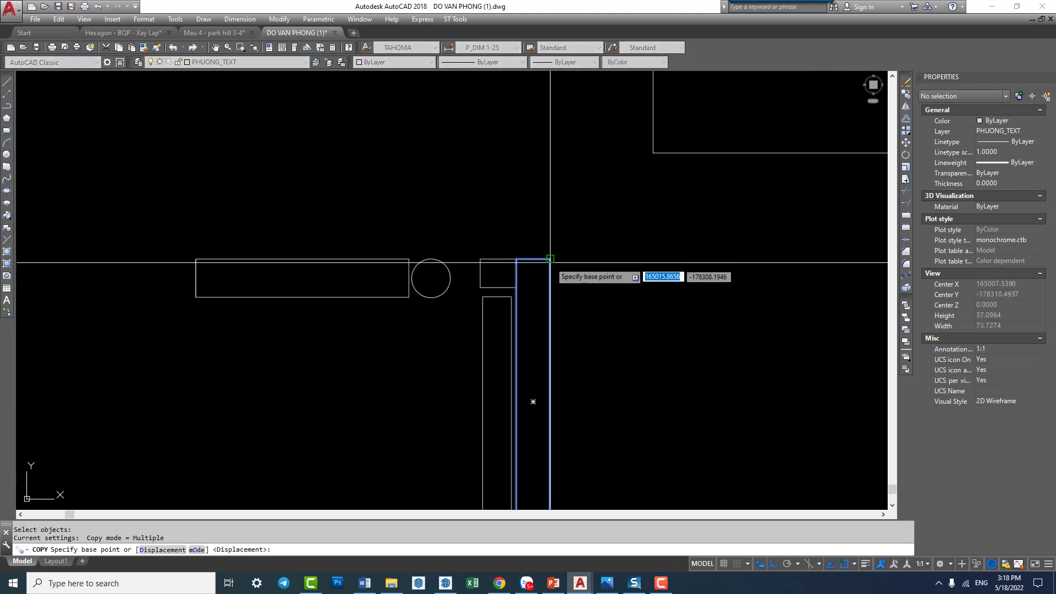
left_click(550, 259)
left_click(481, 259)
key("Escape")
type("tr")
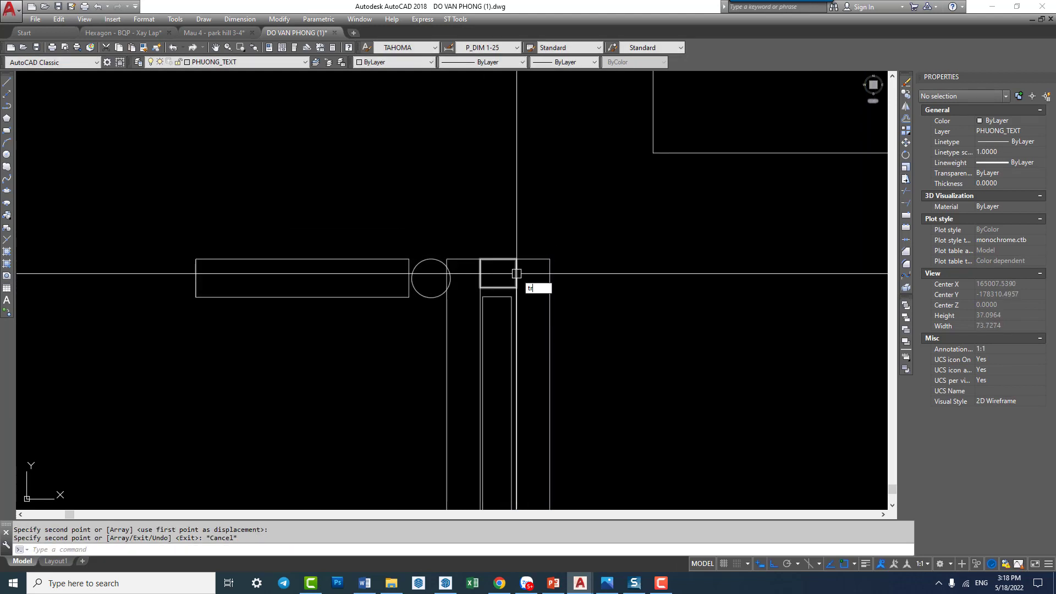
Step: Trim the small square's overlapping edges
key("Return")
key("Return")
mouse_move(523, 279)
left_mouse_down()
mouse_move(478, 283)
mouse_move(541, 297)
left_mouse_up()
middle_click_drag(539, 328, 534, 267)
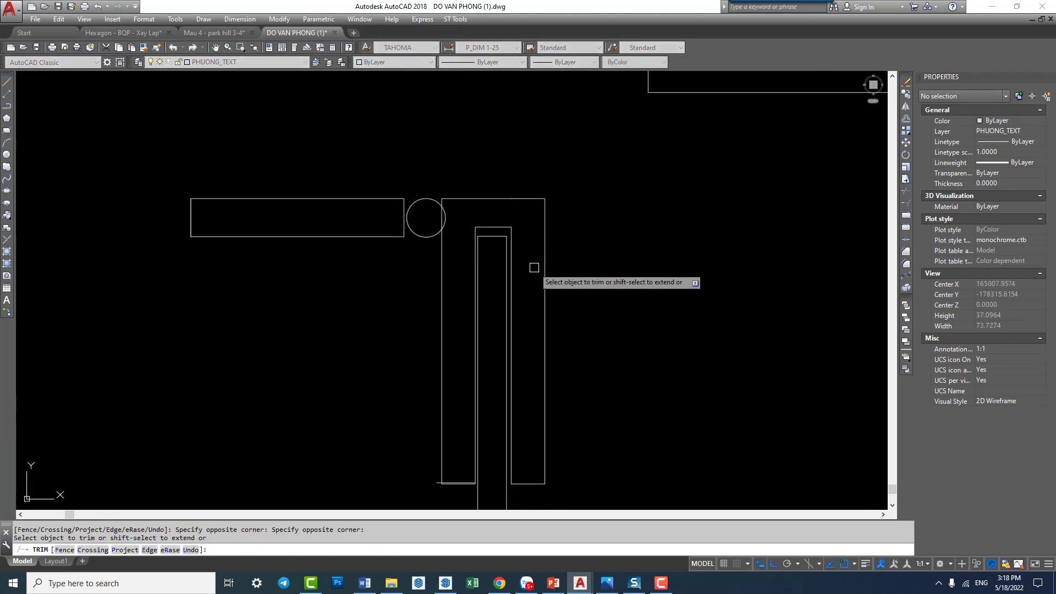
key("Escape")
Step: Move the circle slightly left beside the bar
left_click(428, 236)
type("m")
key("Return")
left_click(403, 264)
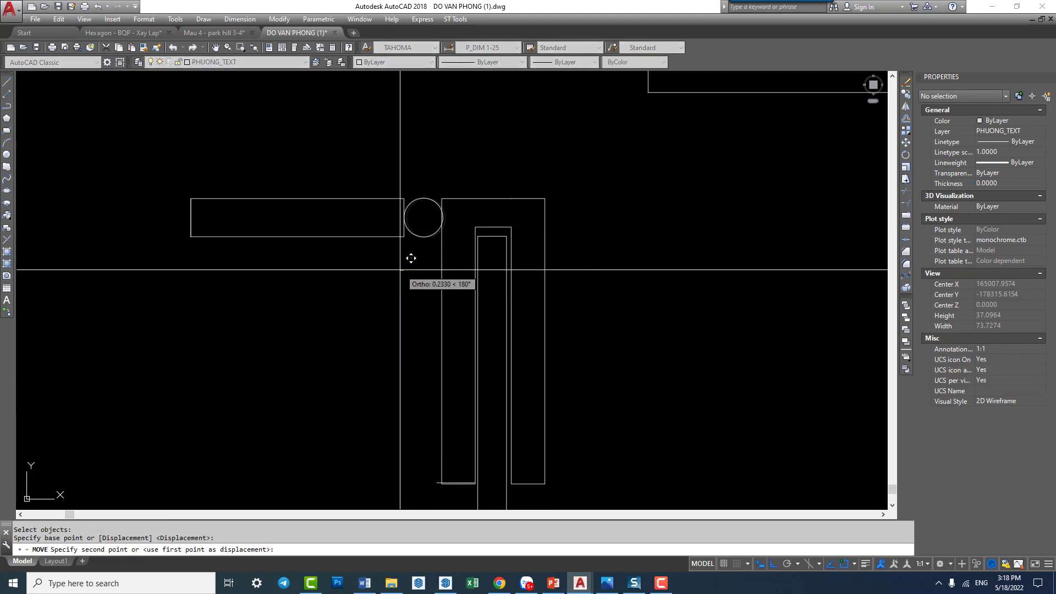
left_click(409, 257)
scroll(419, 264, "down", 2)
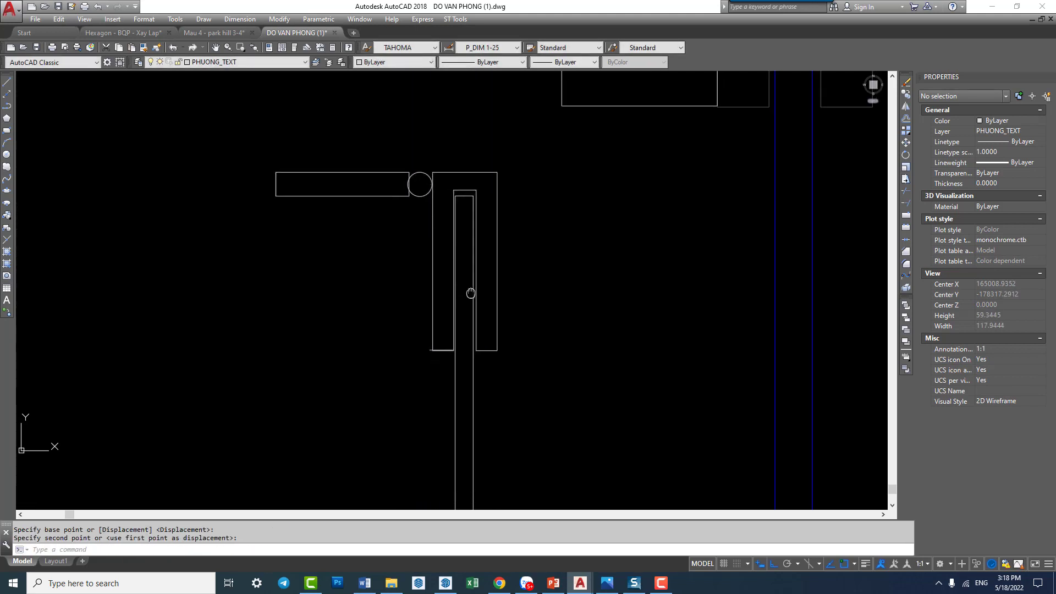
scroll(434, 352, "up", 2)
Step: Select the strip's lines and outlines to check them, then clear the selection
left_click(428, 345)
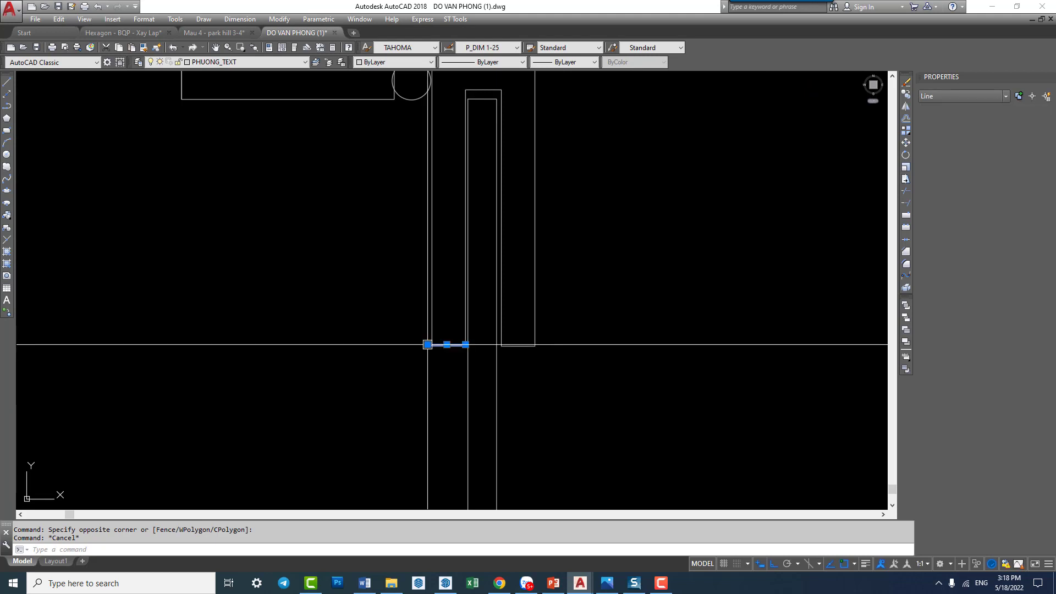
scroll(417, 366, "down", 2)
left_click(523, 332)
left_click(429, 373)
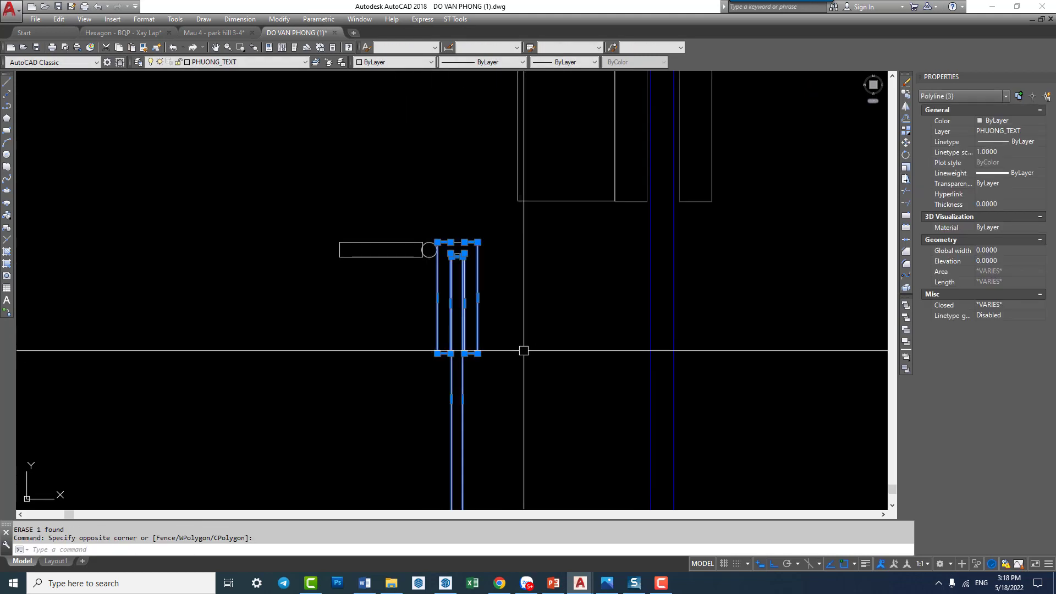
key("Escape")
scroll(489, 270, "up", 2)
left_click(481, 219)
left_click(453, 233)
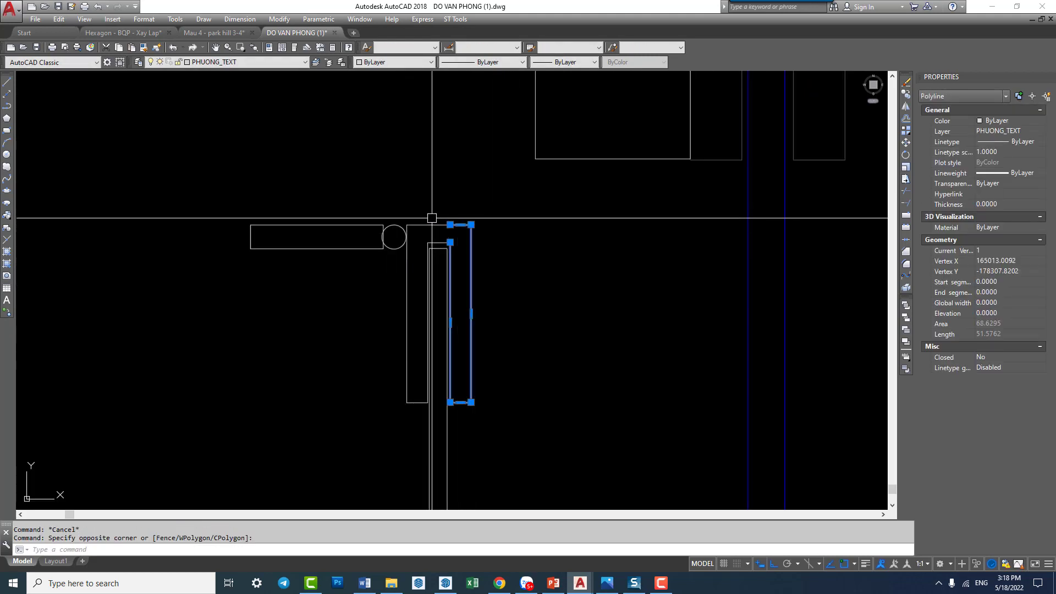
left_click(482, 201)
left_click(424, 243)
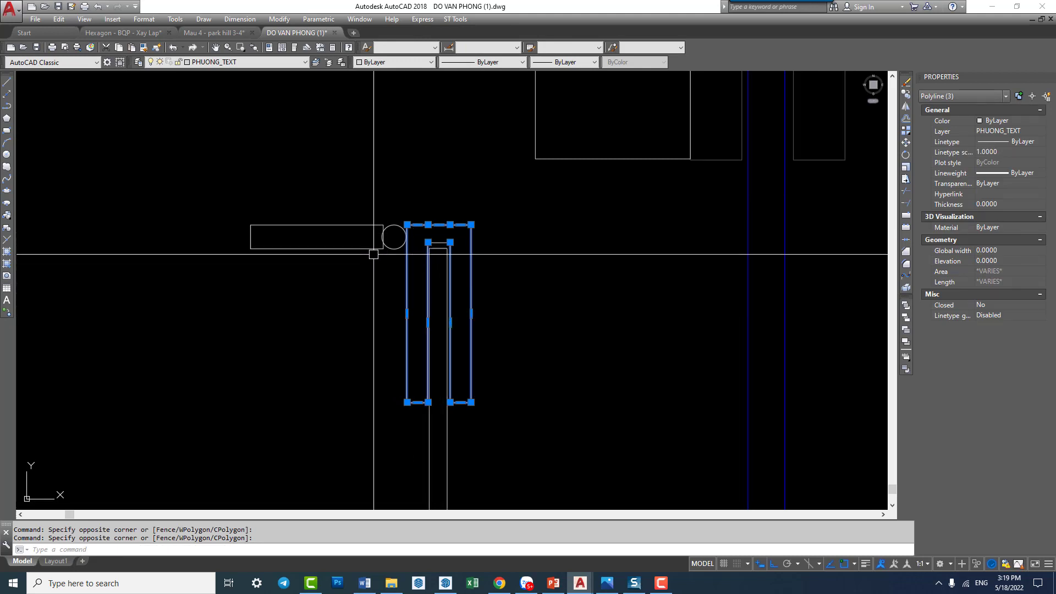
key("Escape")
Step: Move the circle right until it touches the door outline
left_click(366, 203)
left_click(325, 250)
key("Escape")
scroll(416, 222, "up", 4)
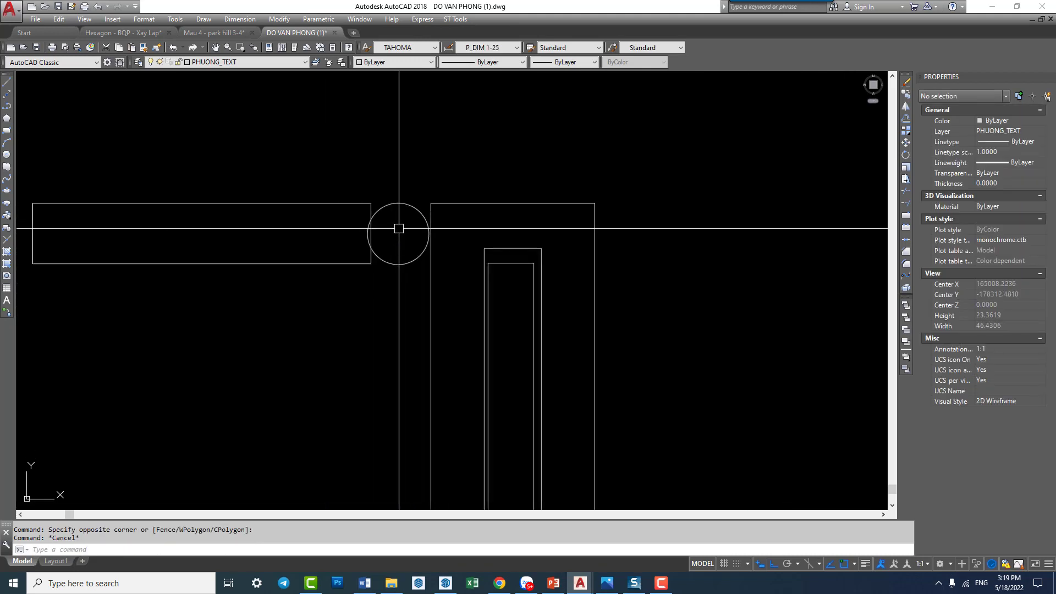
type("m")
key("Return")
left_click(410, 209)
key("Return")
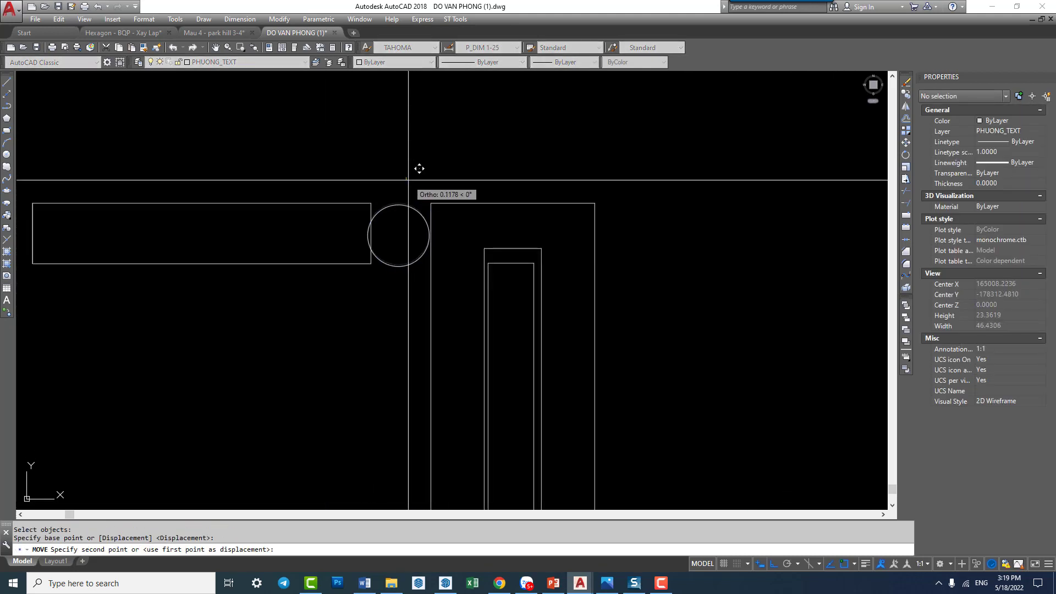
left_click(413, 185)
left_click(432, 186)
scroll(459, 178, "down", 8)
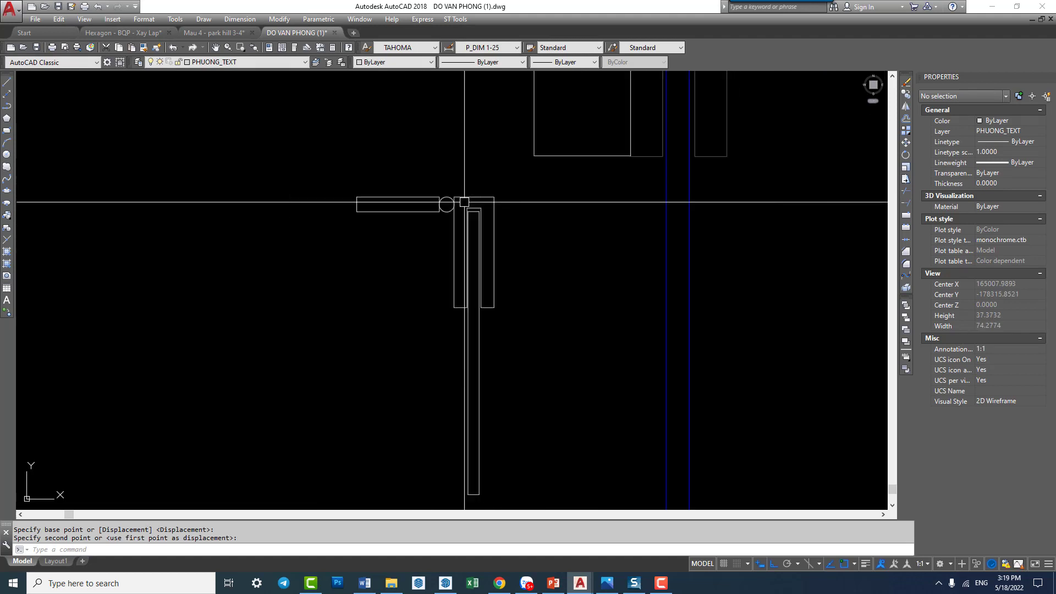
Step: Select the long door rectangle, then all eight hinge profile pieces, to check them
left_click(510, 186)
left_click(465, 313)
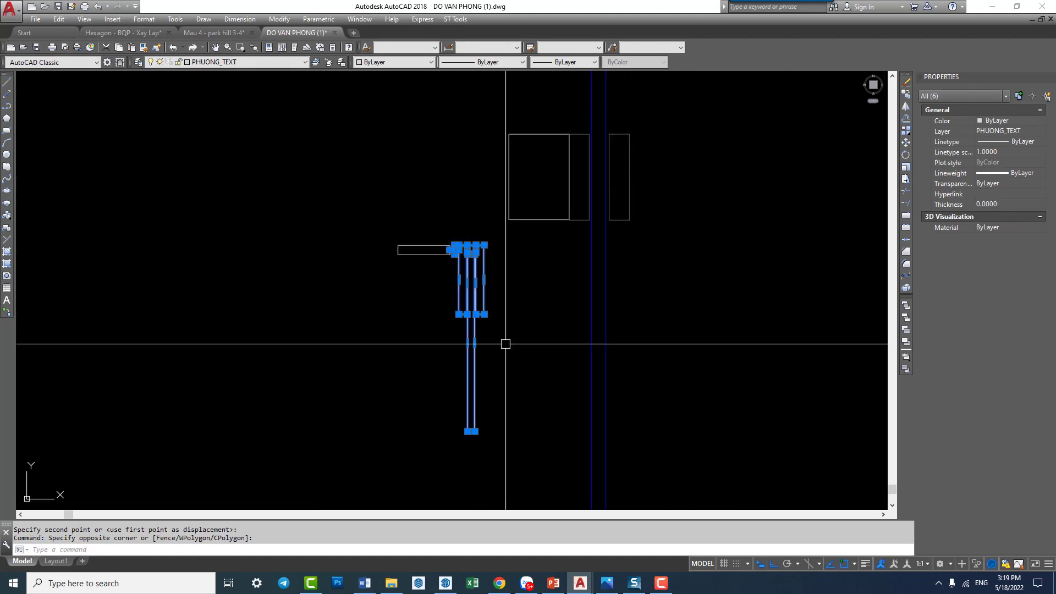
key("Escape")
scroll(491, 307, "up", 2)
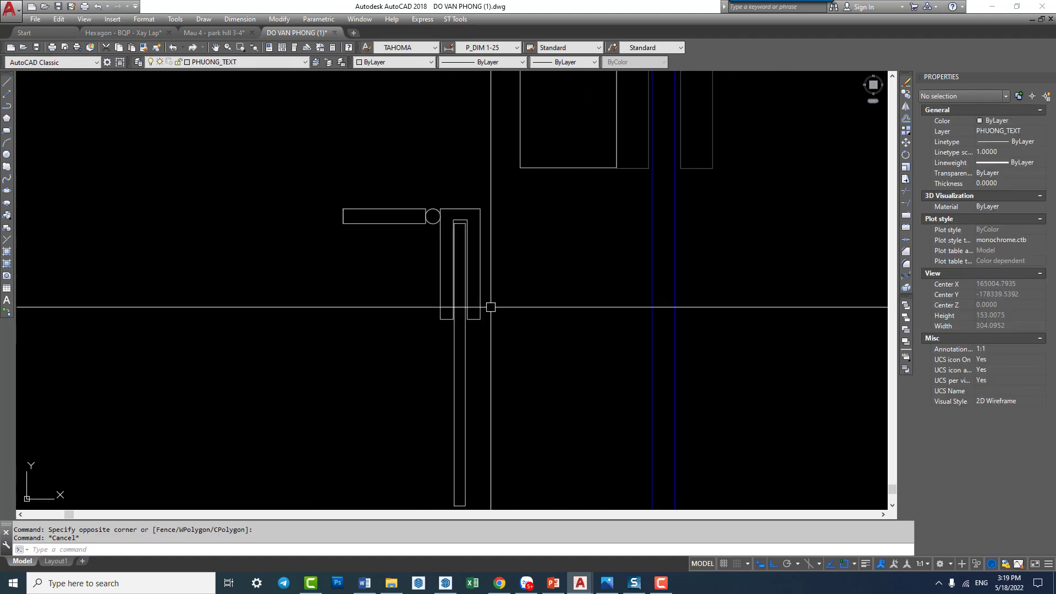
left_click(489, 354)
left_click(413, 382)
scroll(492, 291, "down", 2)
key("Escape")
left_click(520, 255)
left_click(379, 417)
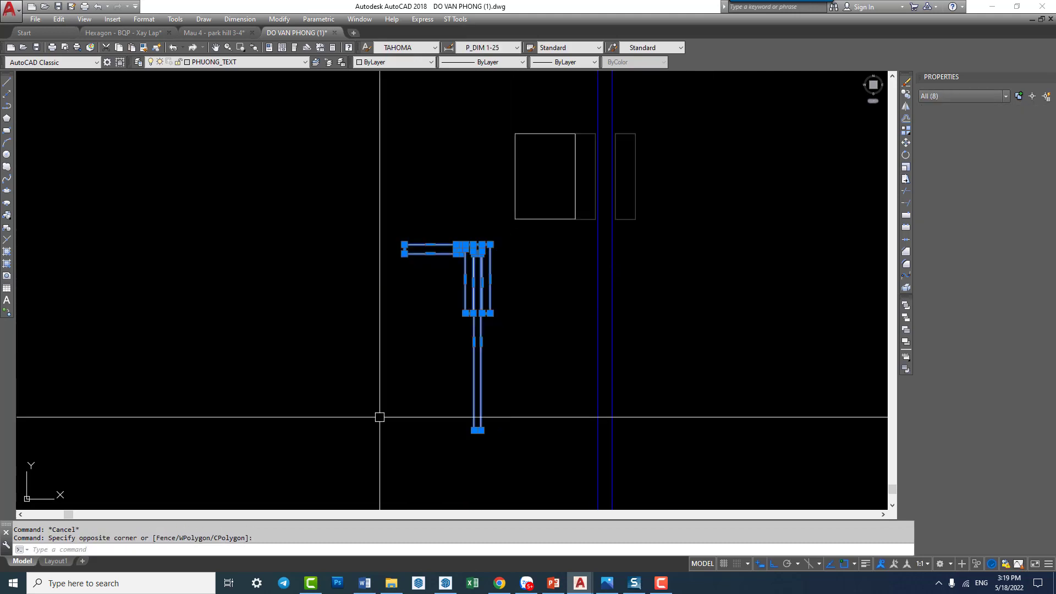
Step: Erase the hinge profile and pick the left plate rectangle's right edge, then cancel
type("e")
key("Return")
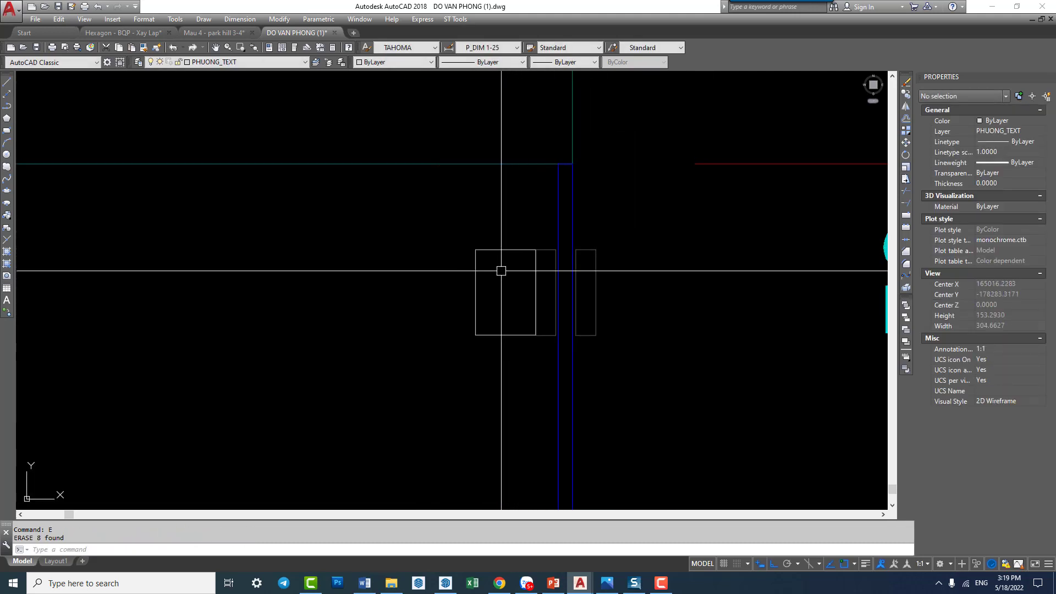
left_click(476, 293)
scroll(524, 287, "up", 2)
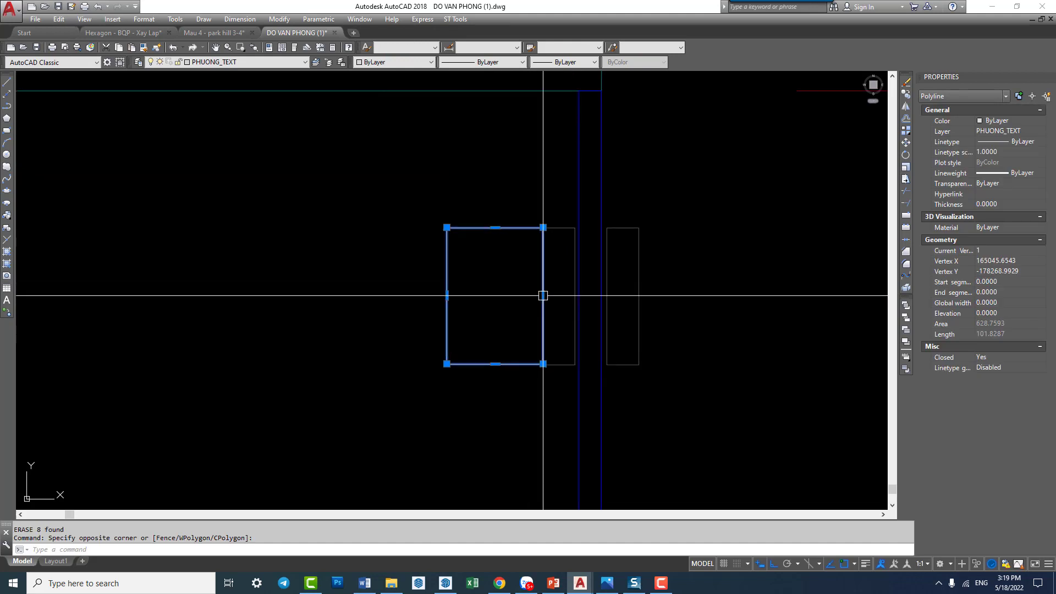
left_click(543, 296)
key("Escape")
Step: Try resizing the plate's right edge again and select the two narrow rectangles, then cancel both
scroll(526, 297, "up", 3)
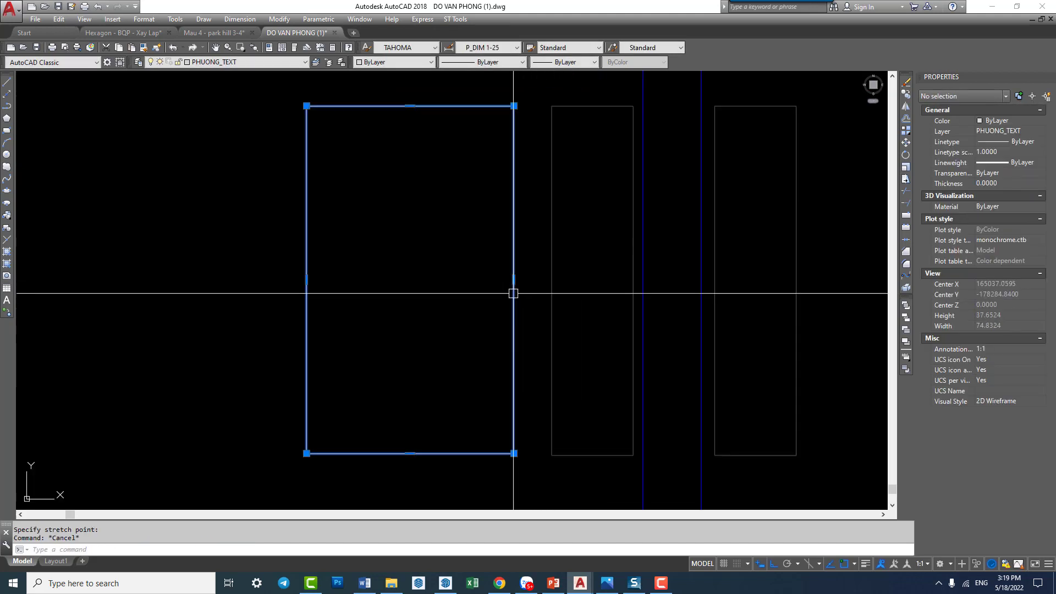
left_click(513, 293)
scroll(581, 297, "down", 5)
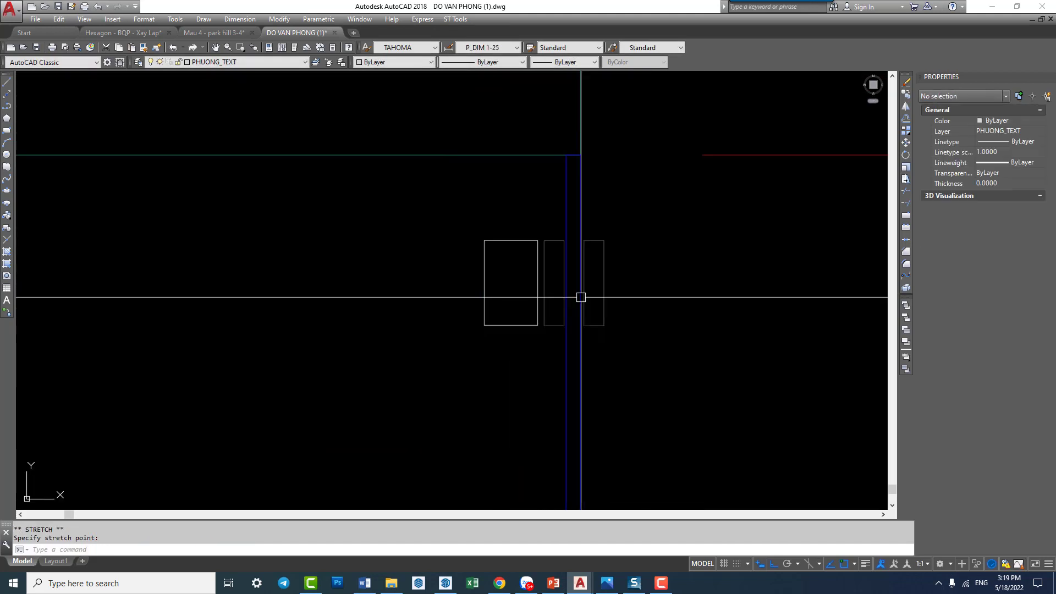
key("Escape")
left_click(530, 221)
left_click(670, 367)
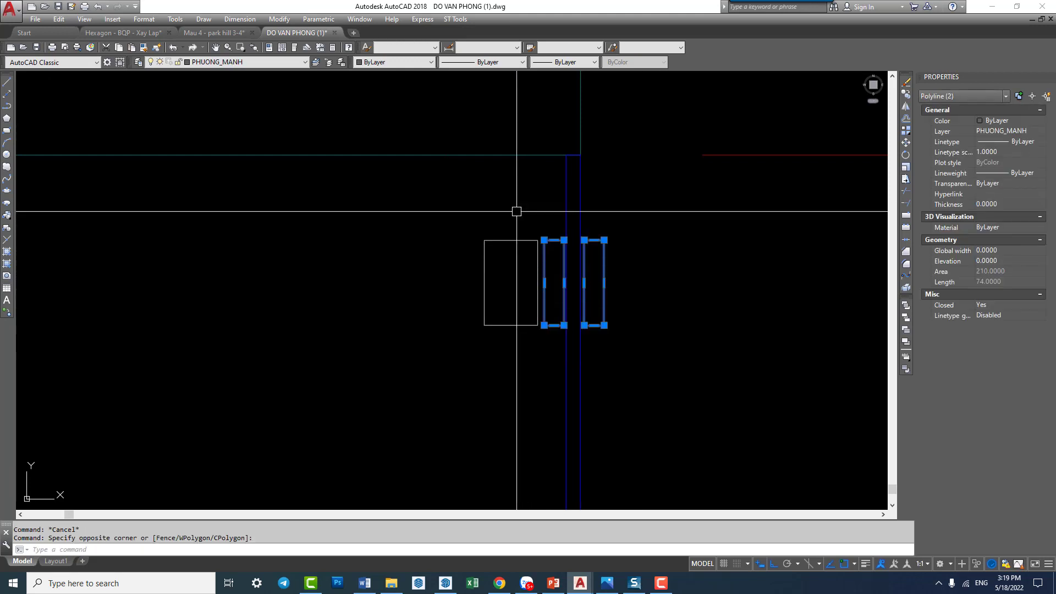
key("Escape")
scroll(516, 275, "down", 2)
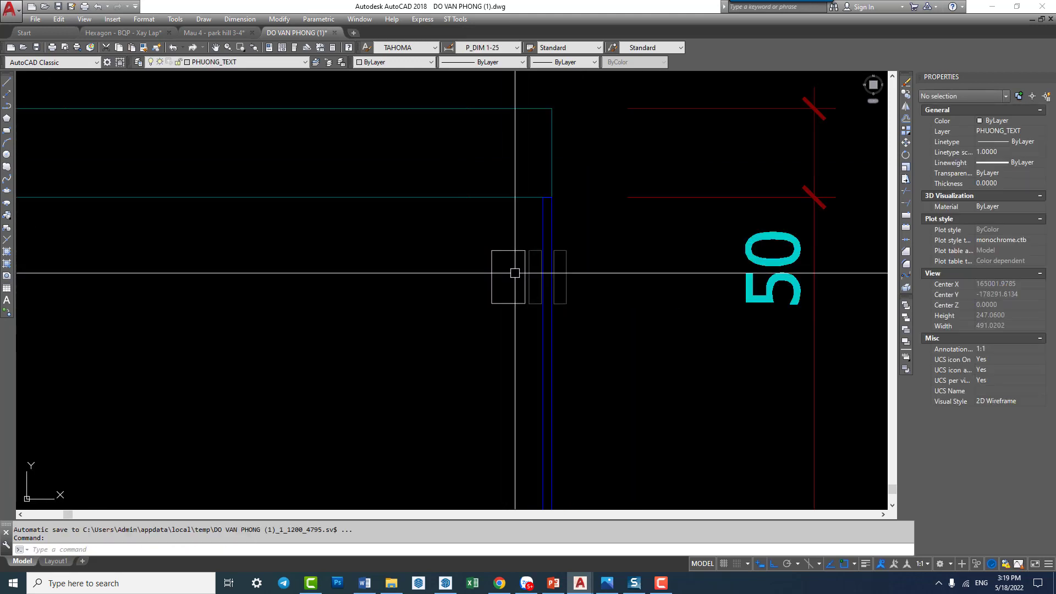
Step: Draw a small screw-hole circle near the top of the left plate rectangle
type("c")
key("Return")
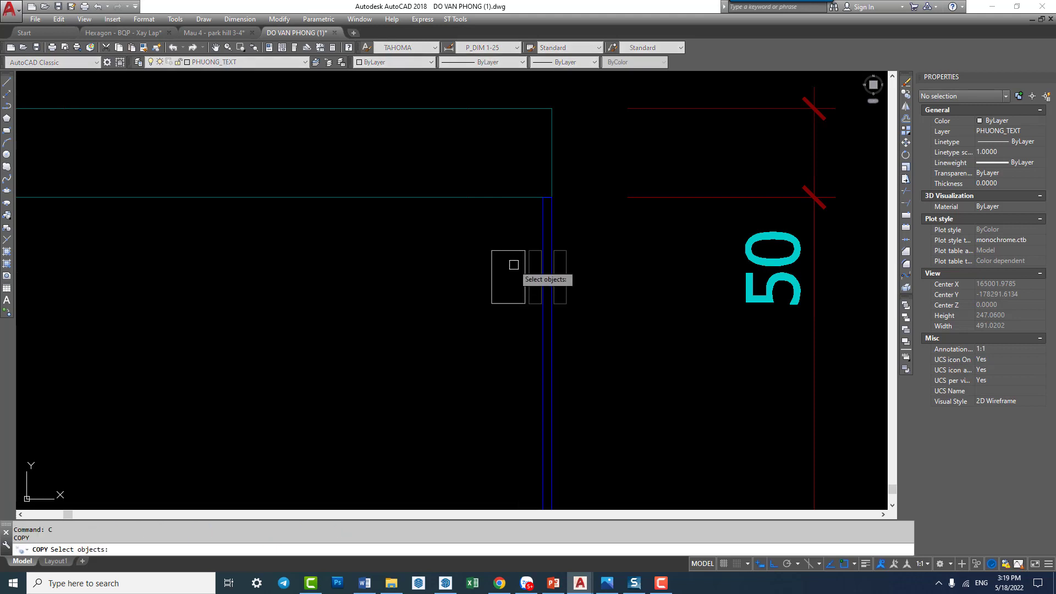
type("c")
key("Return")
scroll(512, 266, "up", 4)
left_click(503, 256)
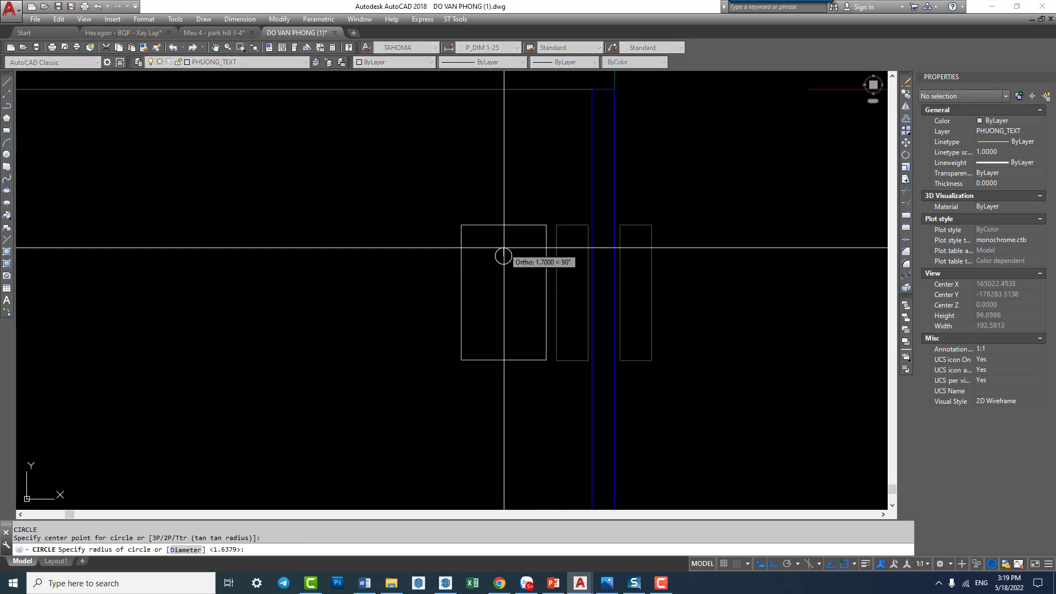
left_click(507, 253)
Step: Copy the screw-hole circle straight down lower inside the plate
type("co")
key("Return")
key("Return")
left_click(527, 270)
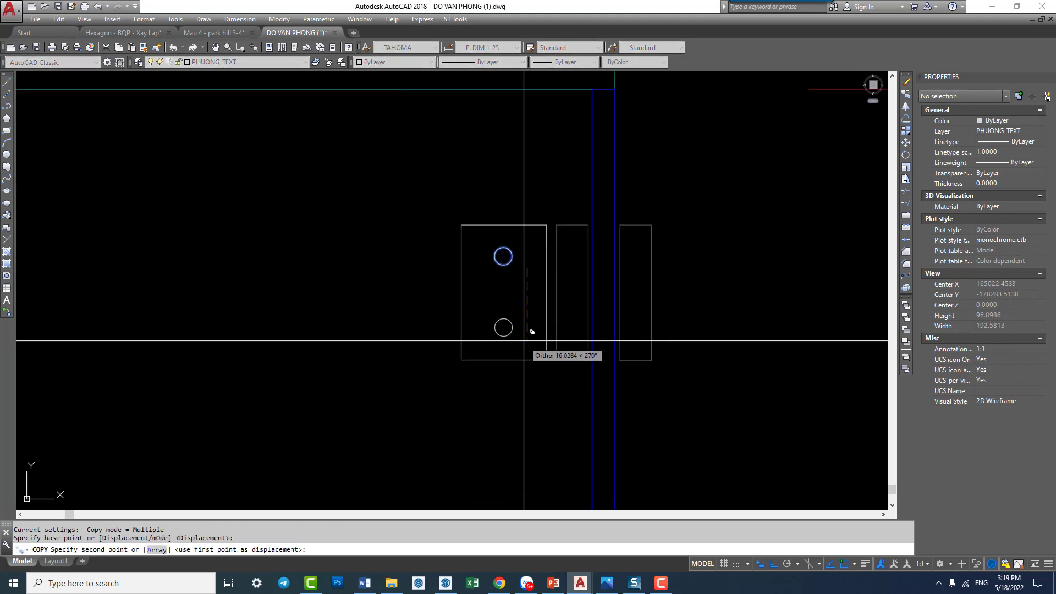
left_click(532, 332)
key("Escape")
Step: Window-select the plate rectangles and both circles to check them
scroll(539, 300, "down", 2)
scroll(600, 295, "up", 4)
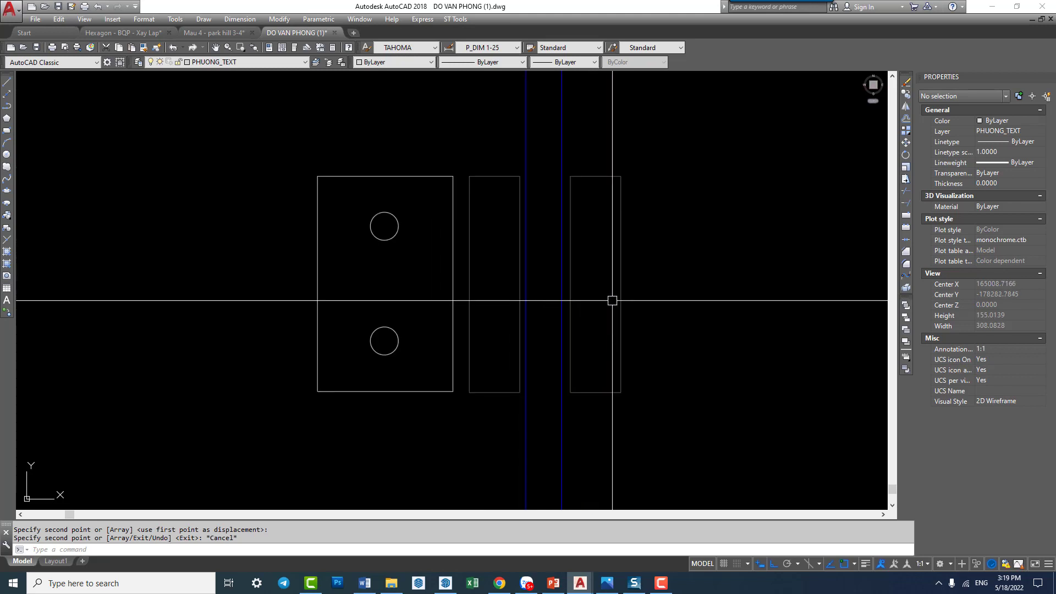
scroll(602, 292, "down", 2)
scroll(555, 275, "down", 6)
scroll(528, 267, "up", 4)
scroll(540, 268, "up", 4)
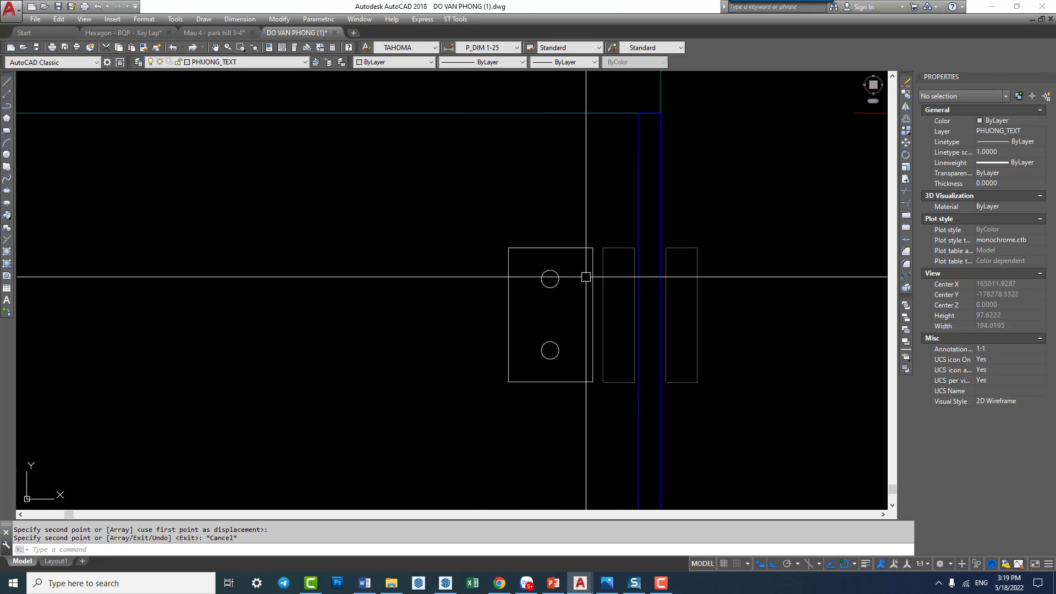
scroll(550, 275, "down", 2)
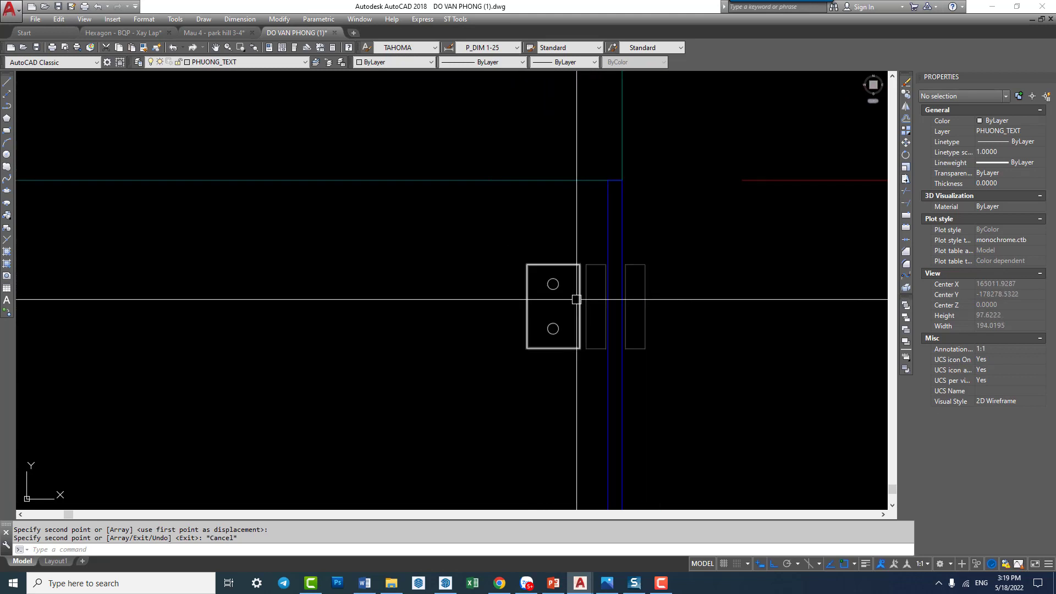
left_click_drag(455, 239, 654, 357)
scroll(655, 316, "down", 2)
scroll(656, 316, "down", 3)
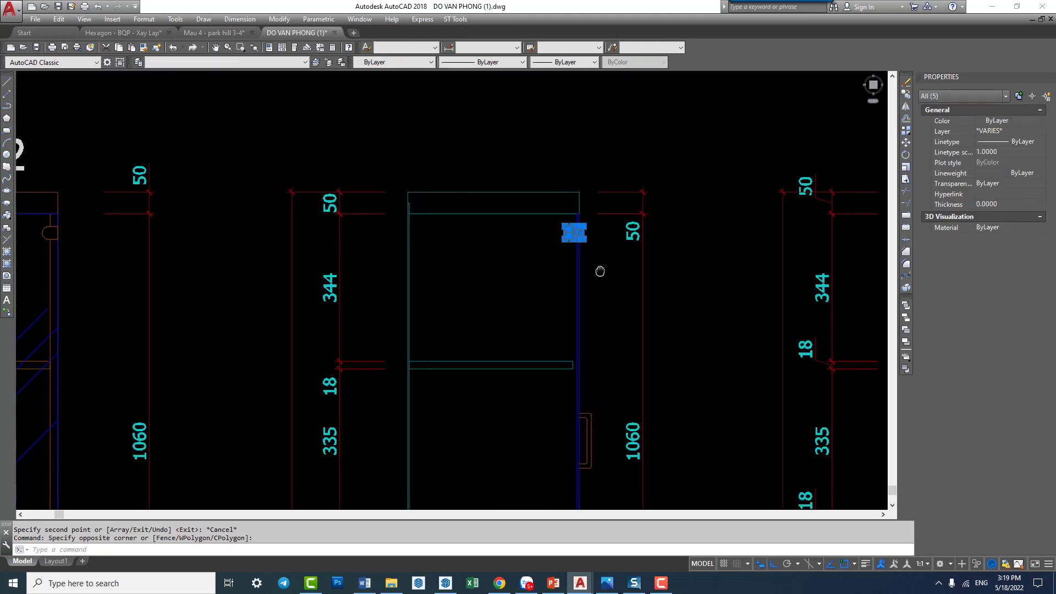
key("Escape")
scroll(556, 387, "down", 4)
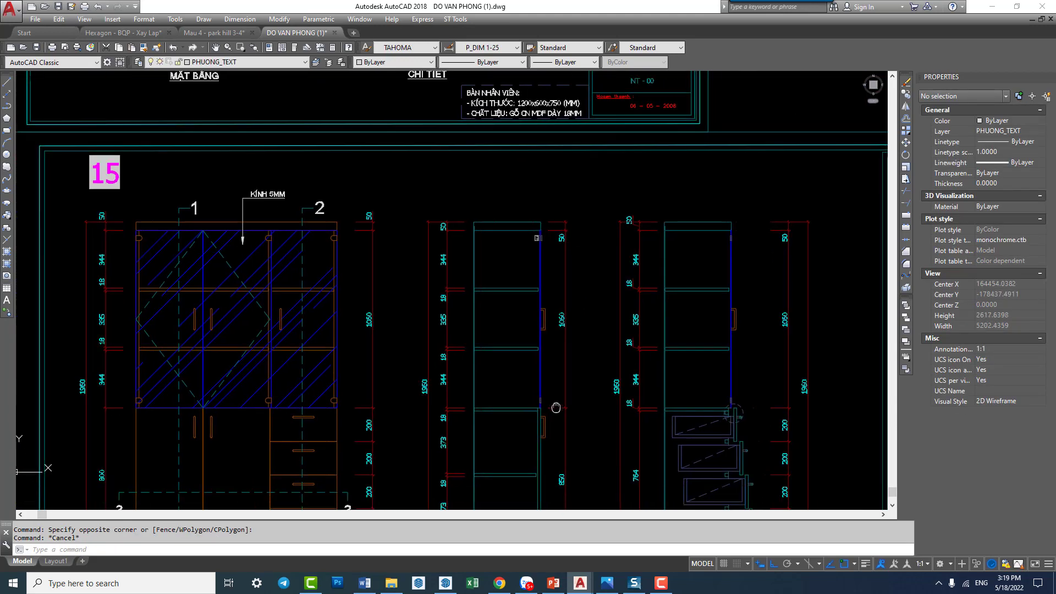
scroll(352, 397, "up", 3)
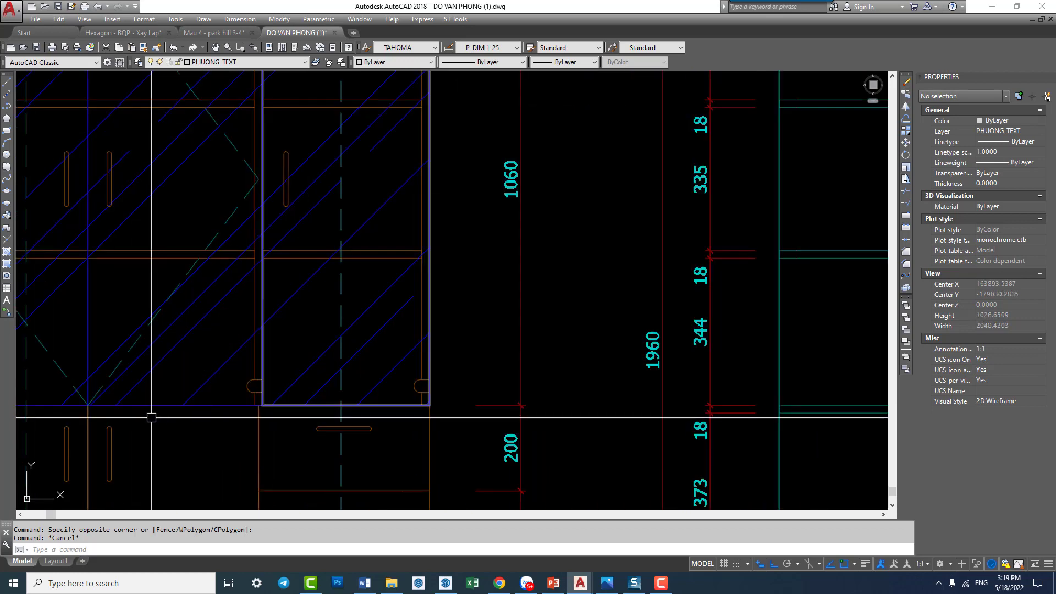
scroll(436, 417, "up", 2)
scroll(299, 394, "up", 1)
scroll(697, 292, "down", 1)
scroll(697, 292, "down", 2)
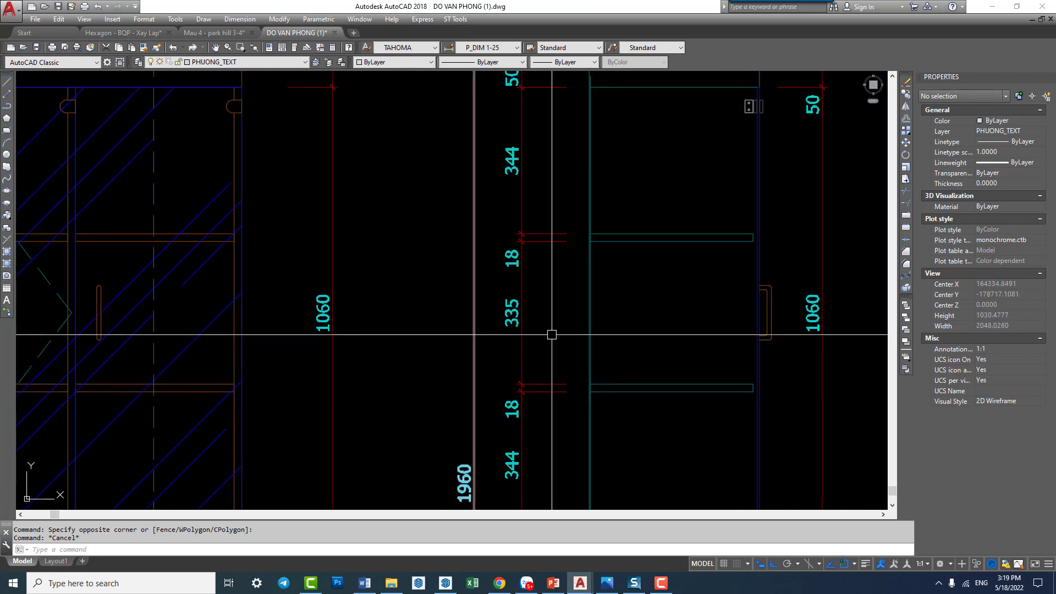
scroll(548, 334, "up", 2)
left_click_drag(619, 271, 605, 323)
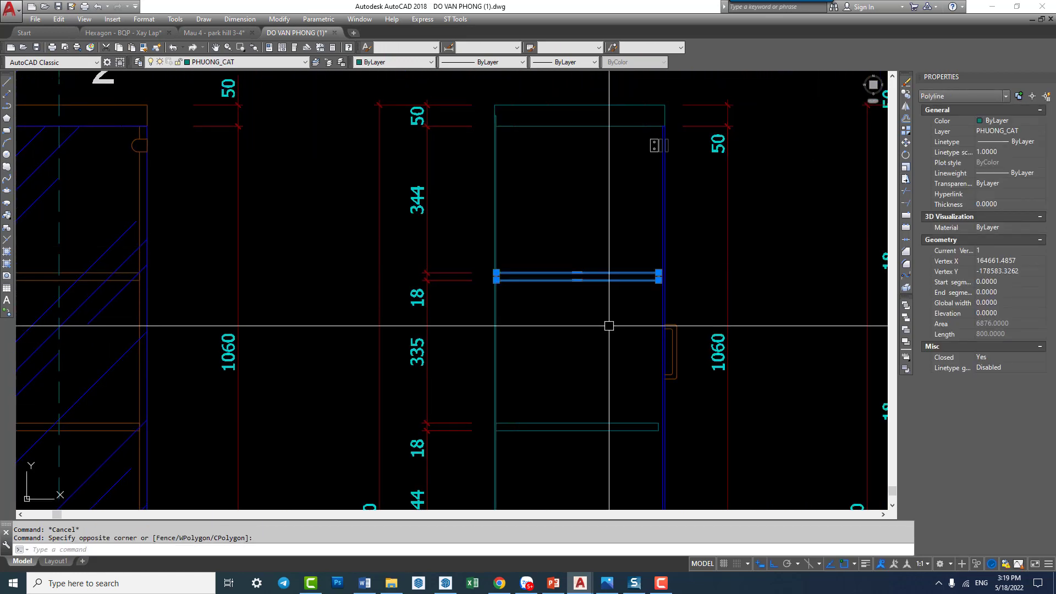
key("Escape")
scroll(632, 160, "up", 2)
scroll(612, 178, "down", 2)
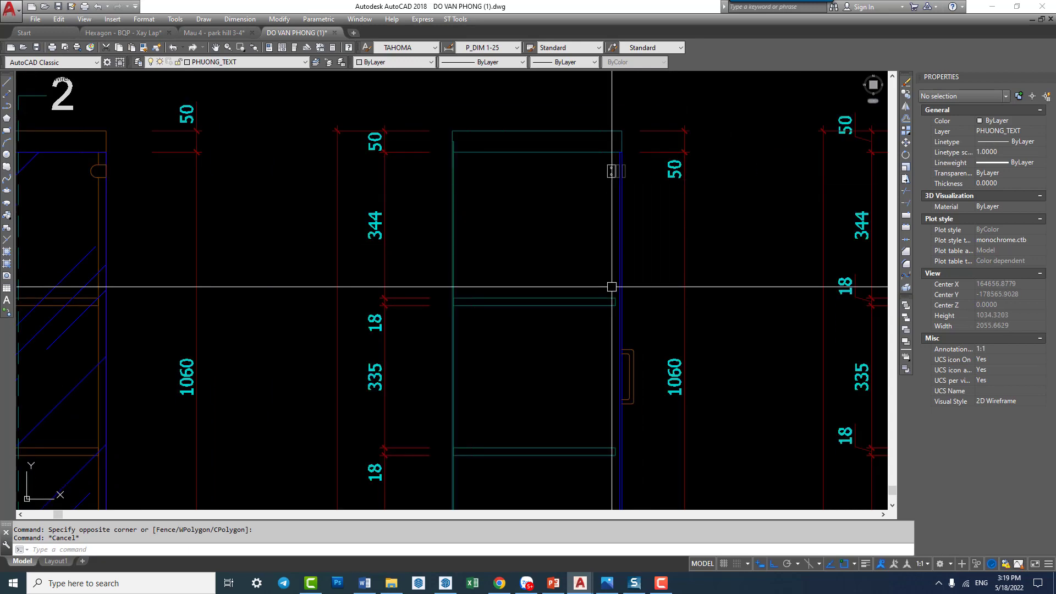
scroll(613, 287, "down", 2)
scroll(667, 271, "down", 1)
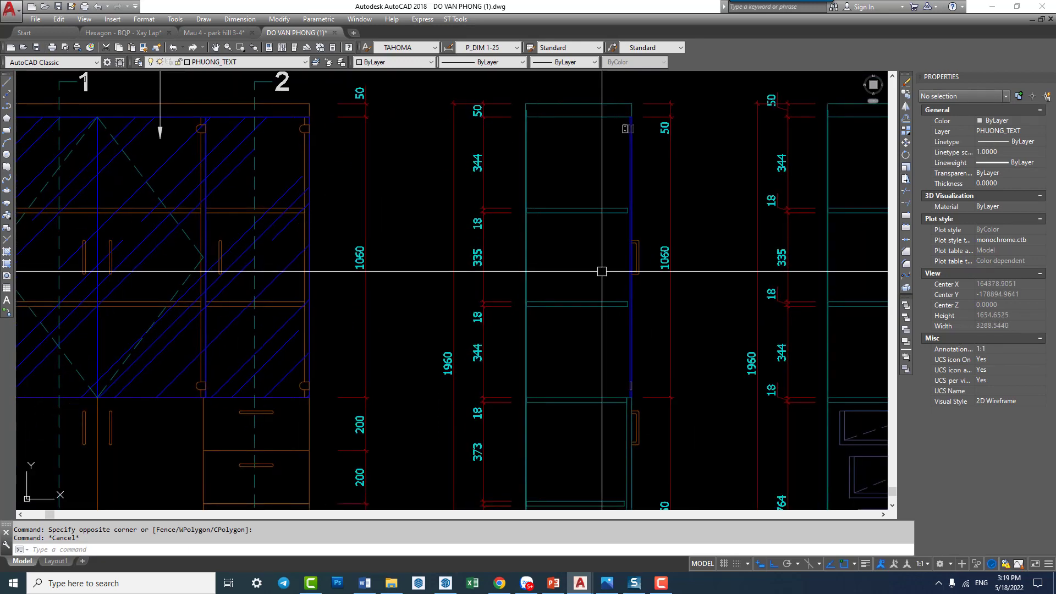
scroll(308, 377, "up", 3)
scroll(284, 367, "up", 2)
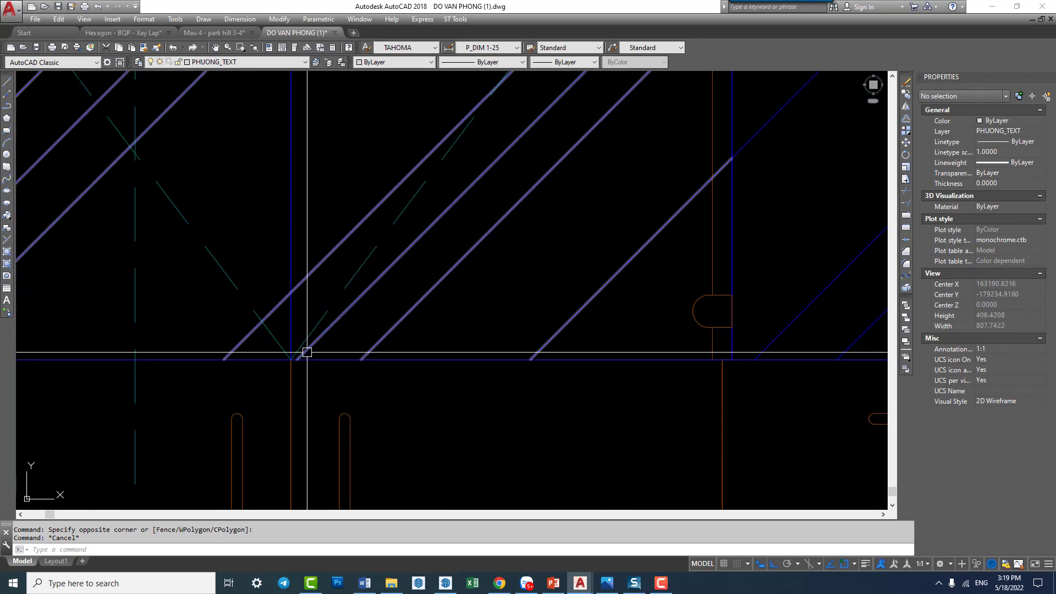
scroll(297, 352, "down", 3)
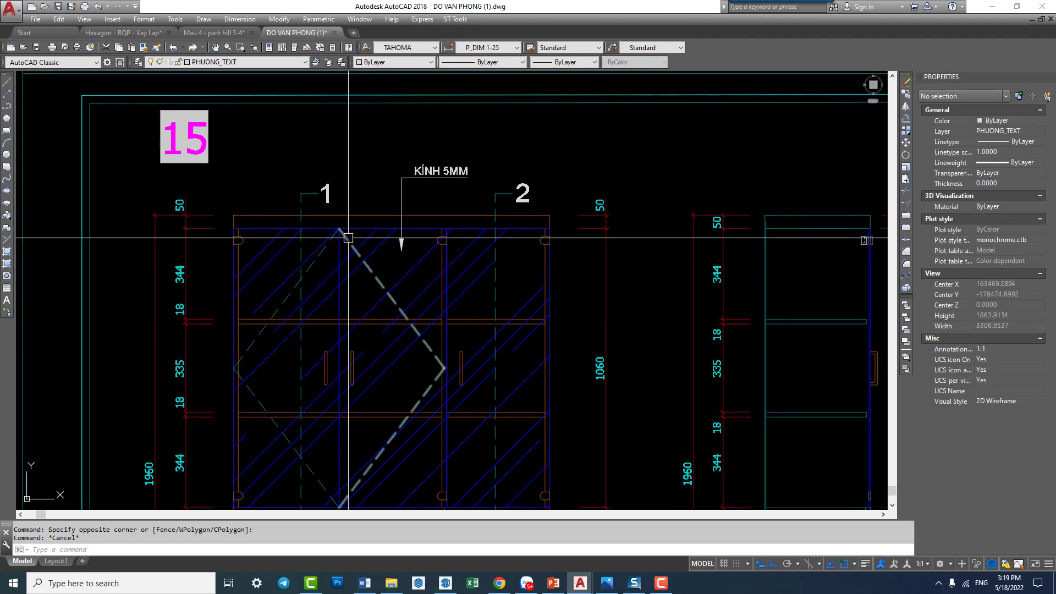
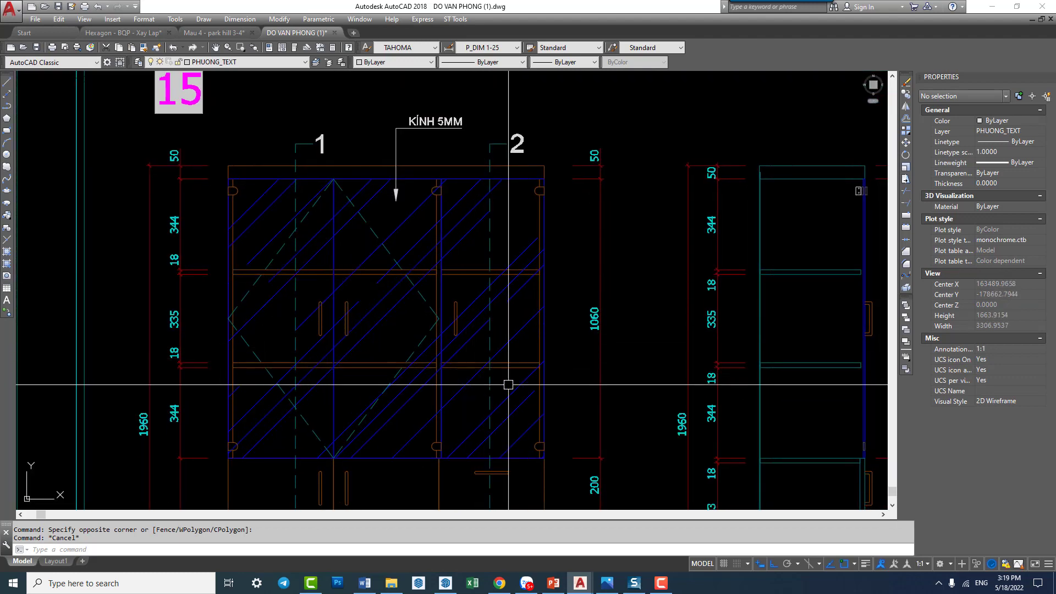
Step: Navigate across the sheets to close in on the cabinet's bottom drawer corner
middle_click_drag(579, 374, 574, 369)
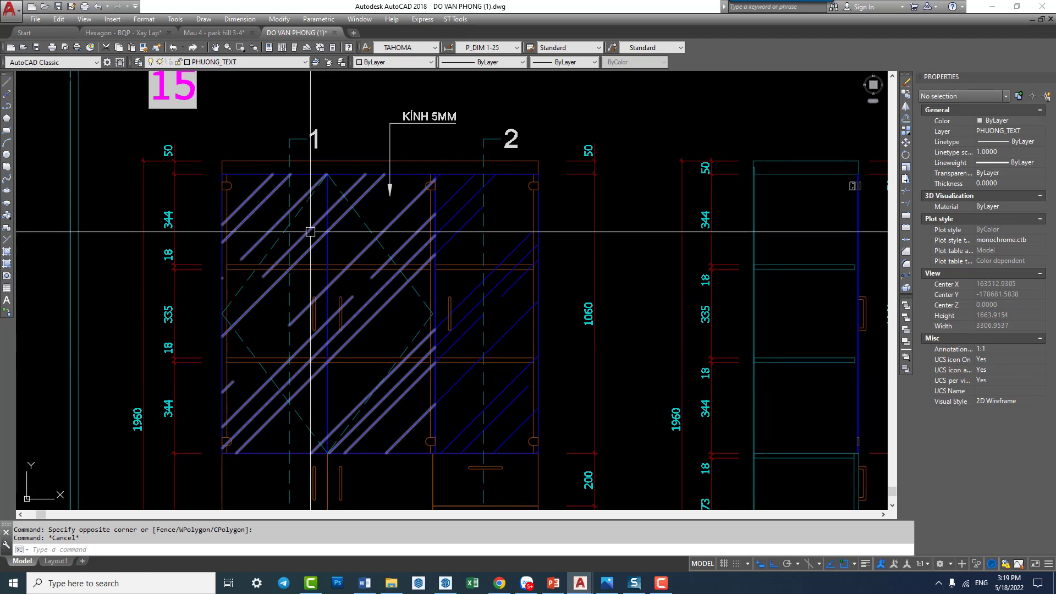
scroll(490, 365, "down", 2)
scroll(495, 342, "down", 2)
middle_click_drag(543, 334, 430, 285)
scroll(588, 360, "up", 3)
scroll(587, 360, "up", 4)
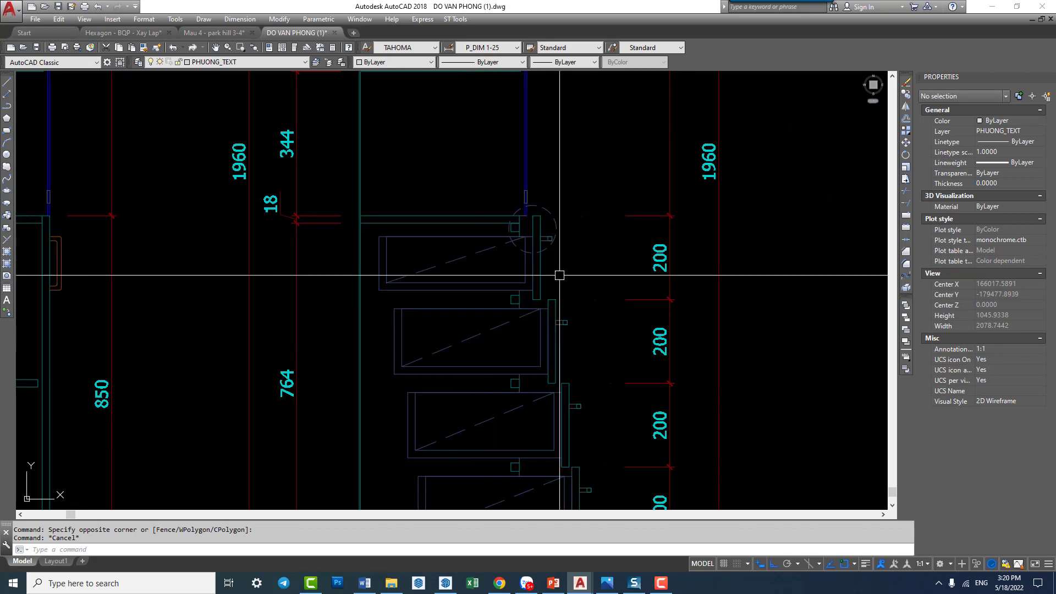
scroll(556, 275, "down", 3)
scroll(554, 330, "down", 2)
scroll(503, 255, "down", 1)
middle_click_drag(503, 255, 509, 432)
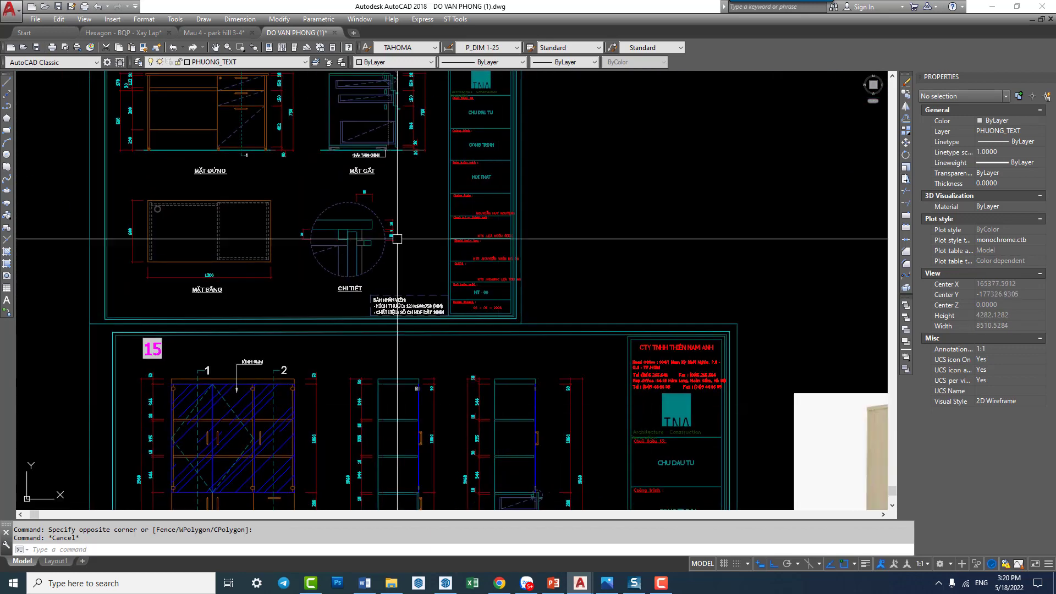
middle_click_drag(371, 130, 353, 253)
scroll(375, 200, "up", 5)
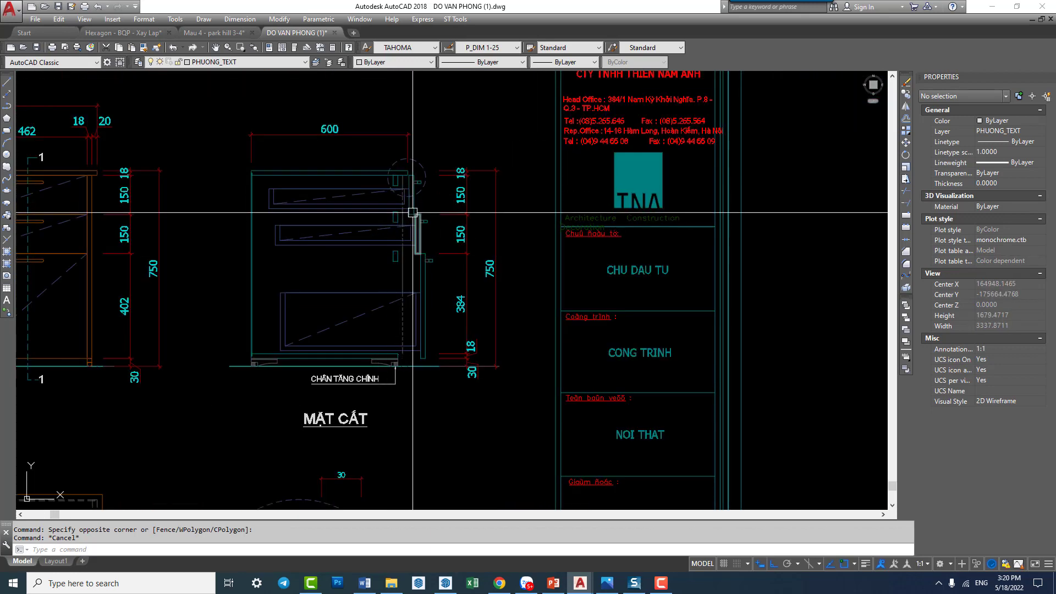
scroll(413, 212, "down", 3)
middle_click_drag(507, 495, 530, 260)
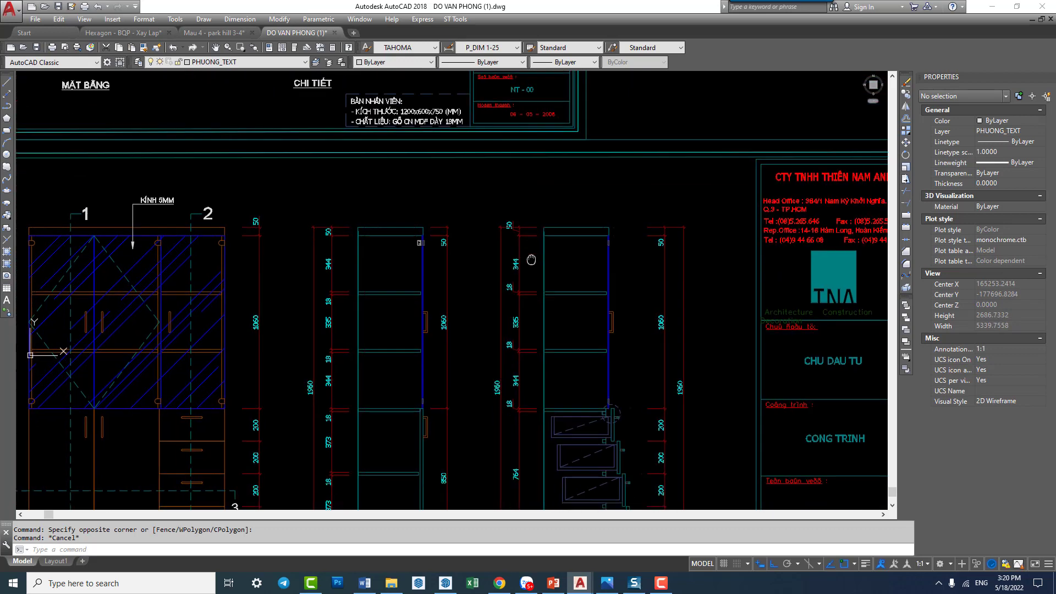
scroll(601, 432, "up", 2)
scroll(613, 370, "up", 3)
scroll(608, 430, "down", 1)
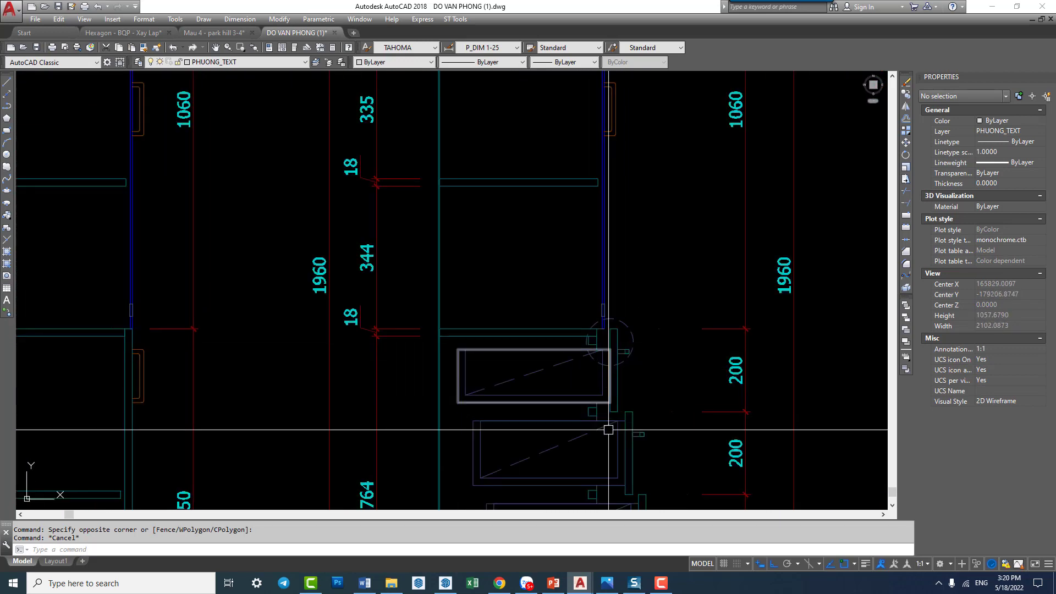
middle_click_drag(608, 430, 580, 308)
middle_click_drag(586, 442, 562, 313)
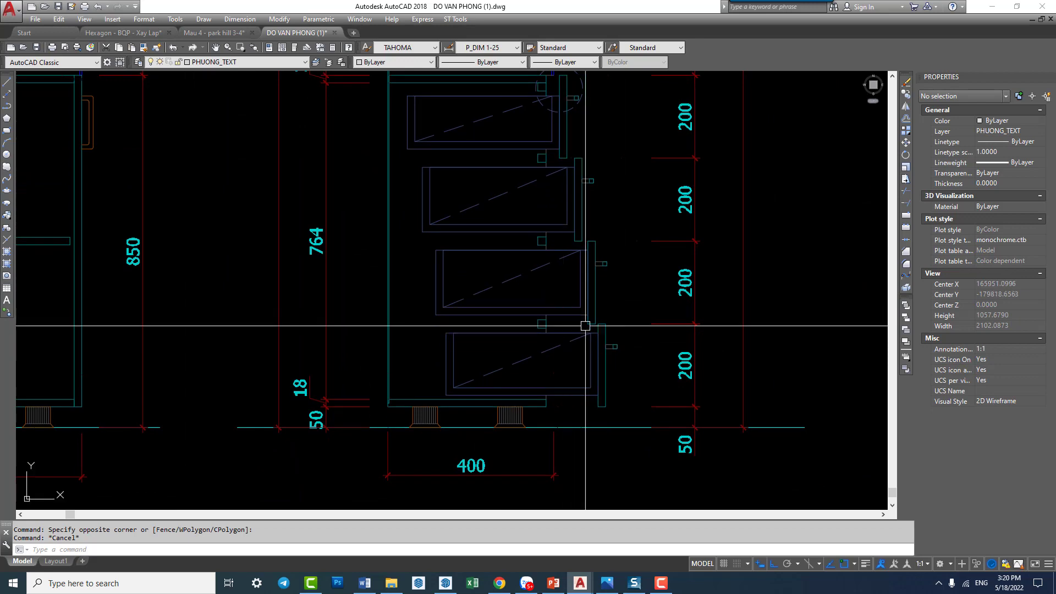
scroll(604, 337, "up", 2)
scroll(604, 339, "up", 4)
Step: Stretch the bottom drawer's edge slightly downward with a crossing selection and two points
key("Escape")
type("sd")
key("space")
left_click(603, 339)
scroll(550, 363, "down", 4)
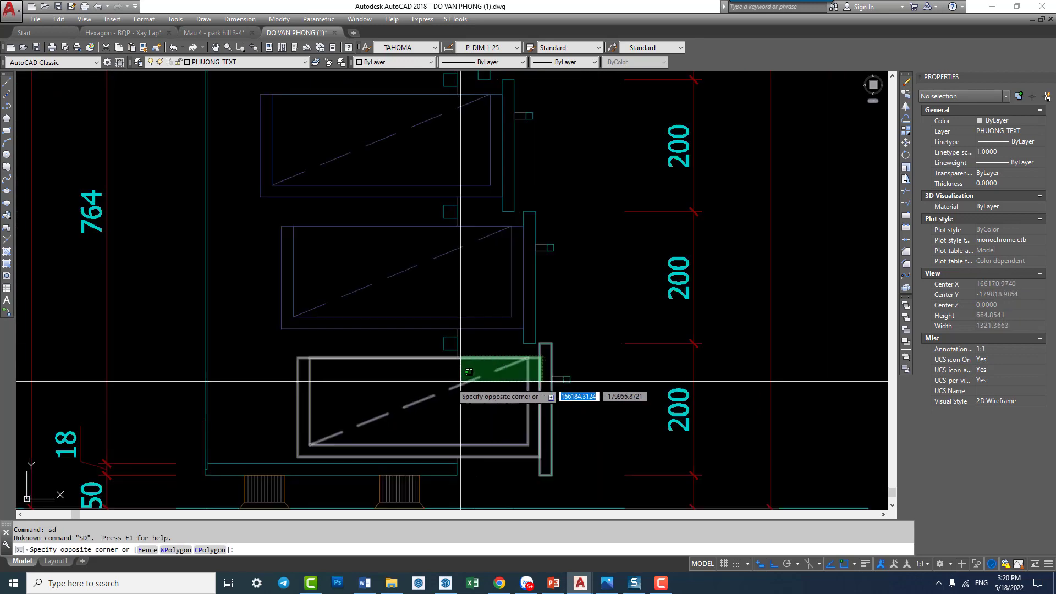
key("Escape")
key("Return")
scroll(547, 359, "up", 2)
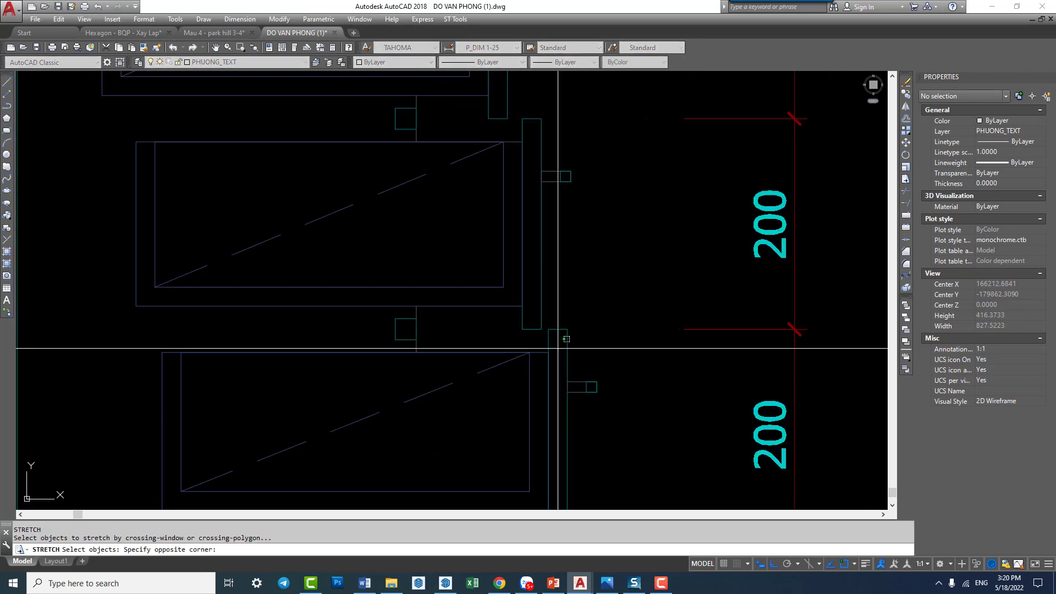
left_click(134, 396)
key("Return")
left_click(365, 325)
left_click(365, 349)
Step: Review the stretched drawer and sections 1-1 and 2-2, checking the yellow square in section 3-3
middle_click_drag(437, 169, 465, 238)
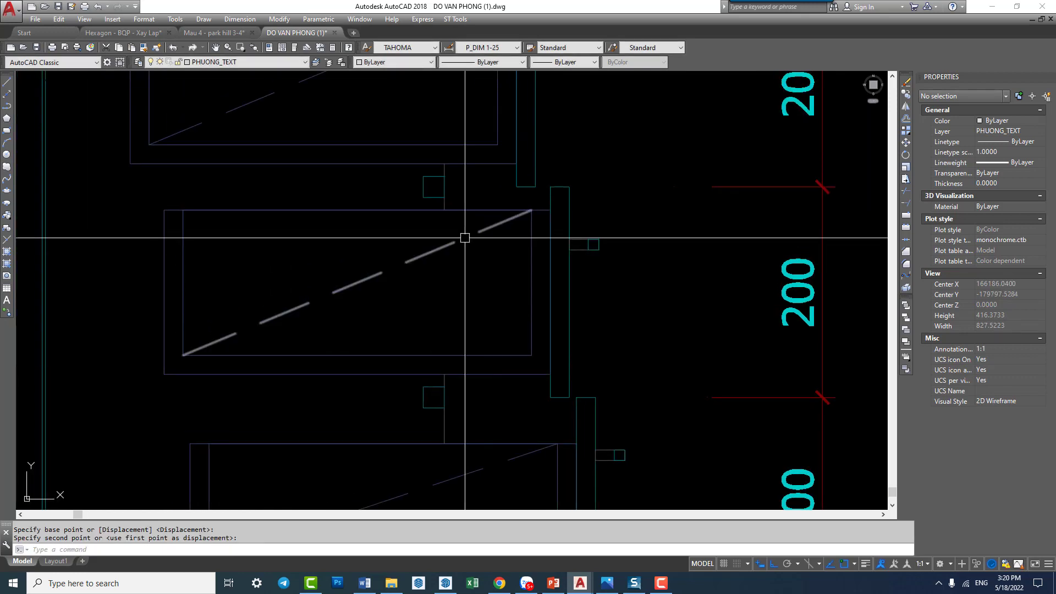
scroll(465, 238, "down", 4)
scroll(425, 189, "down", 4)
mouse_move(478, 363)
middle_mouse_down()
mouse_move(510, 363)
mouse_move(495, 349)
middle_mouse_up()
scroll(495, 349, "down", 2)
middle_click_drag(473, 407, 484, 245)
scroll(483, 270, "down", 4)
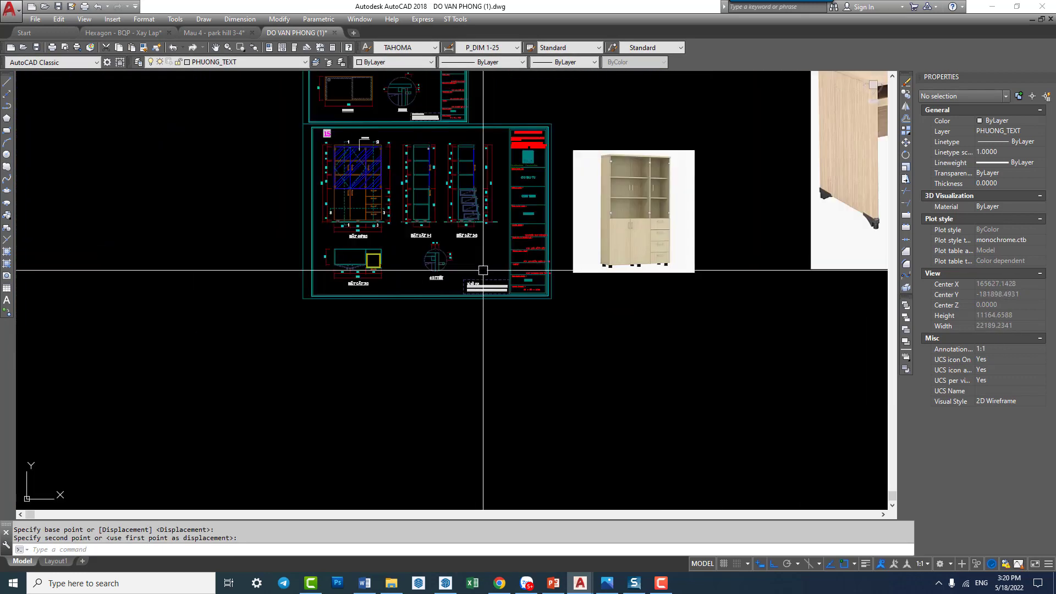
middle_click_drag(469, 110, 459, 301)
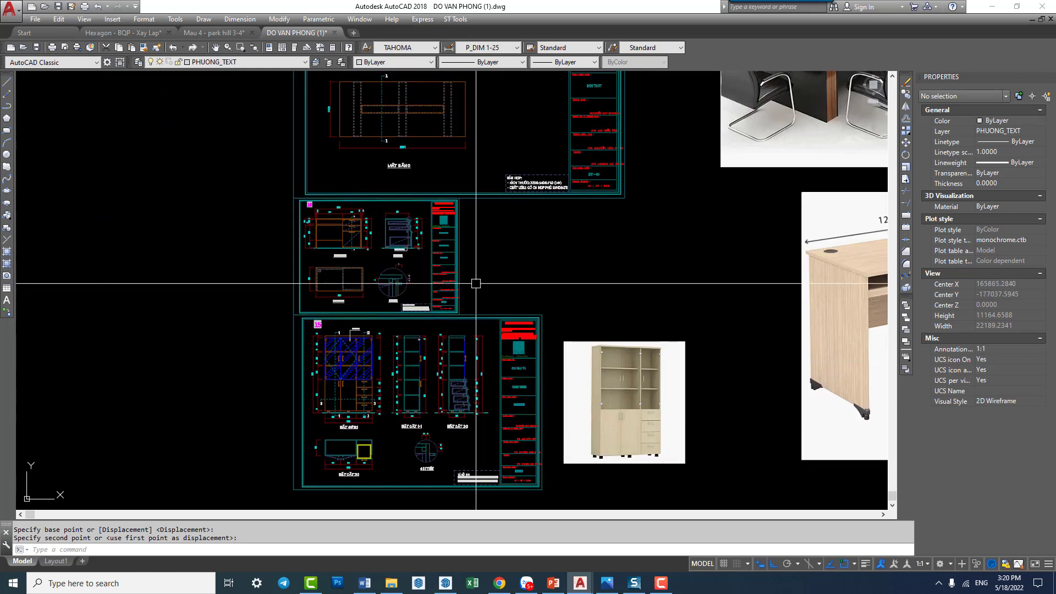
scroll(352, 457, "up", 7)
scroll(330, 408, "up", 3)
left_click(324, 392)
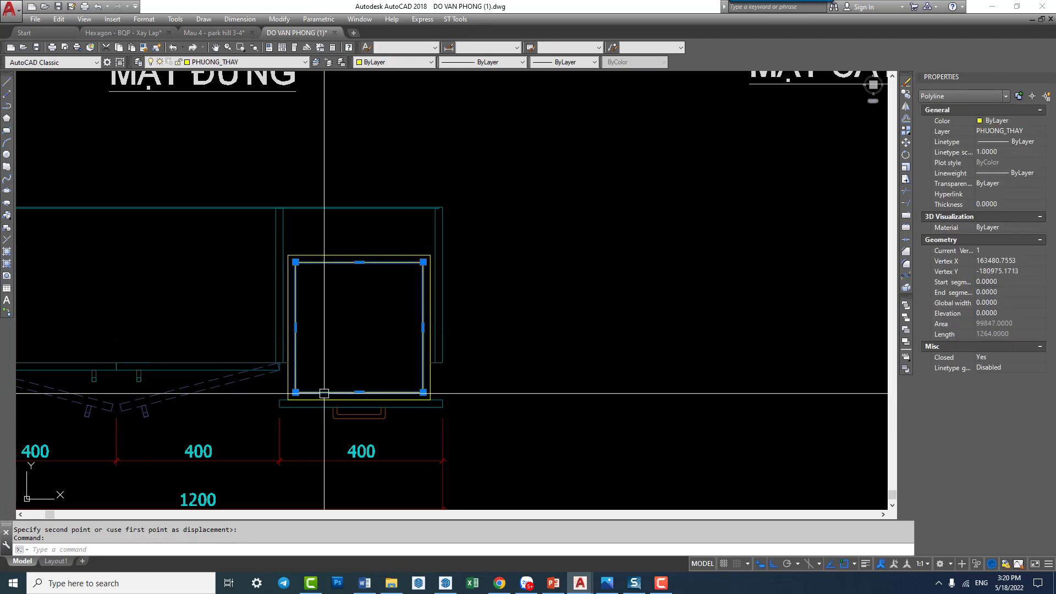
key("Escape")
scroll(385, 330, "down", 4)
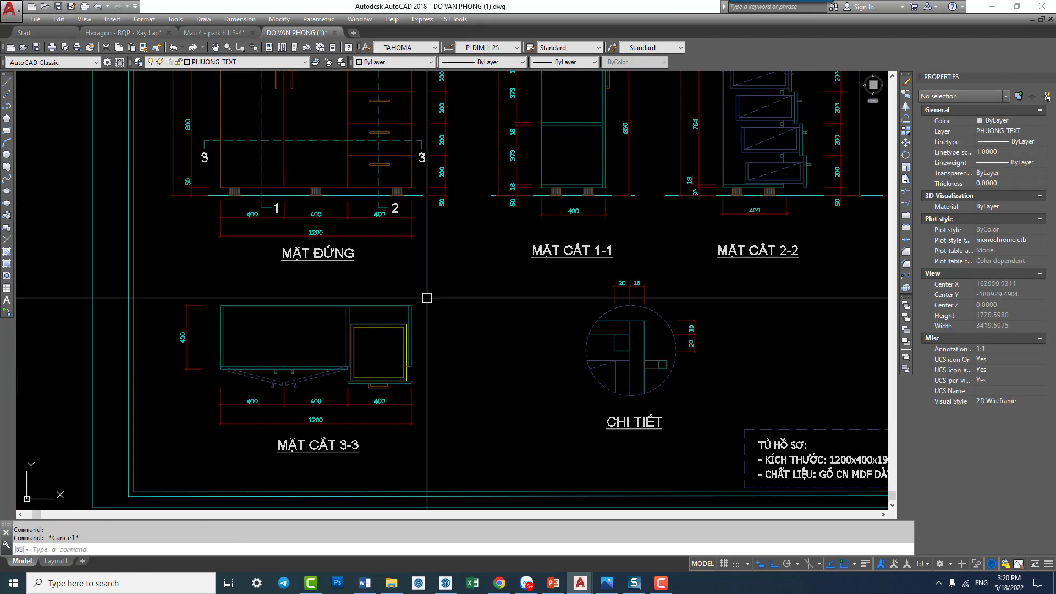
scroll(435, 357, "down", 5)
middle_click_drag(479, 233, 440, 476)
scroll(507, 234, "up", 3)
middle_click_drag(455, 399, 491, 352)
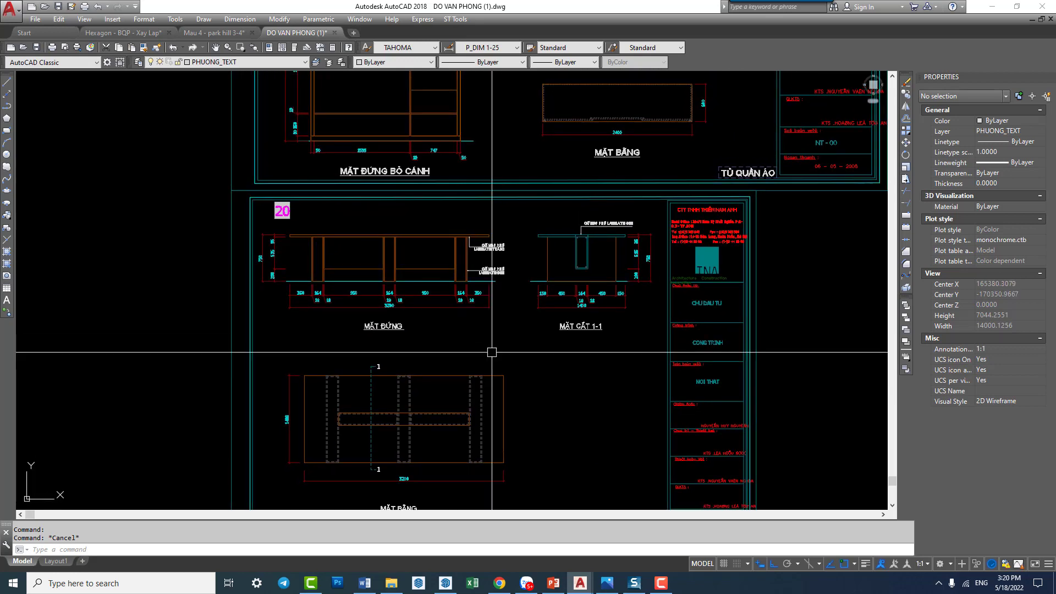
scroll(579, 325, "down", 5)
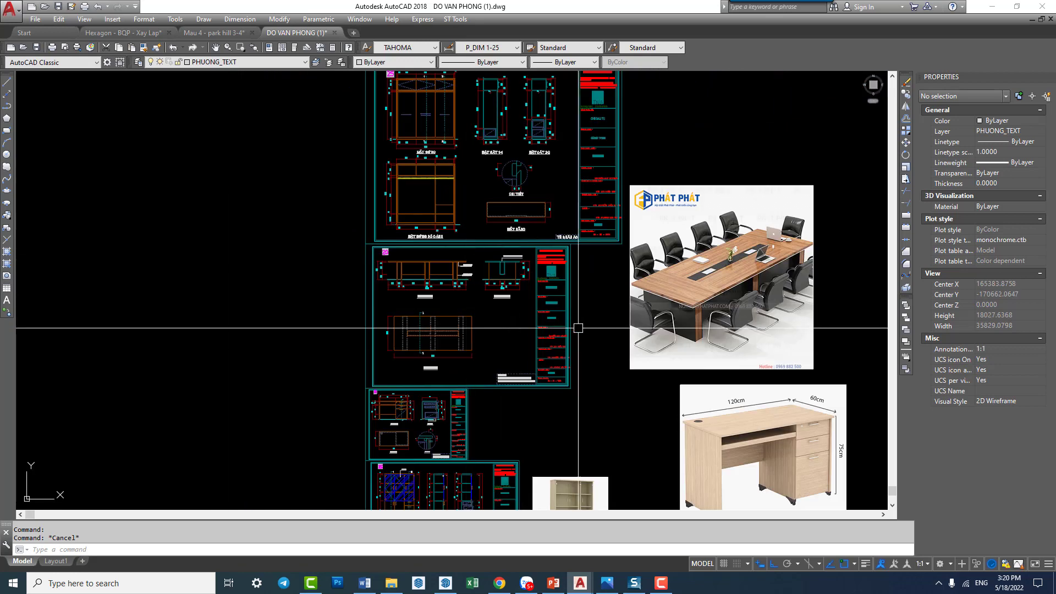
middle_click_drag(718, 324, 576, 299)
scroll(591, 275, "up", 5)
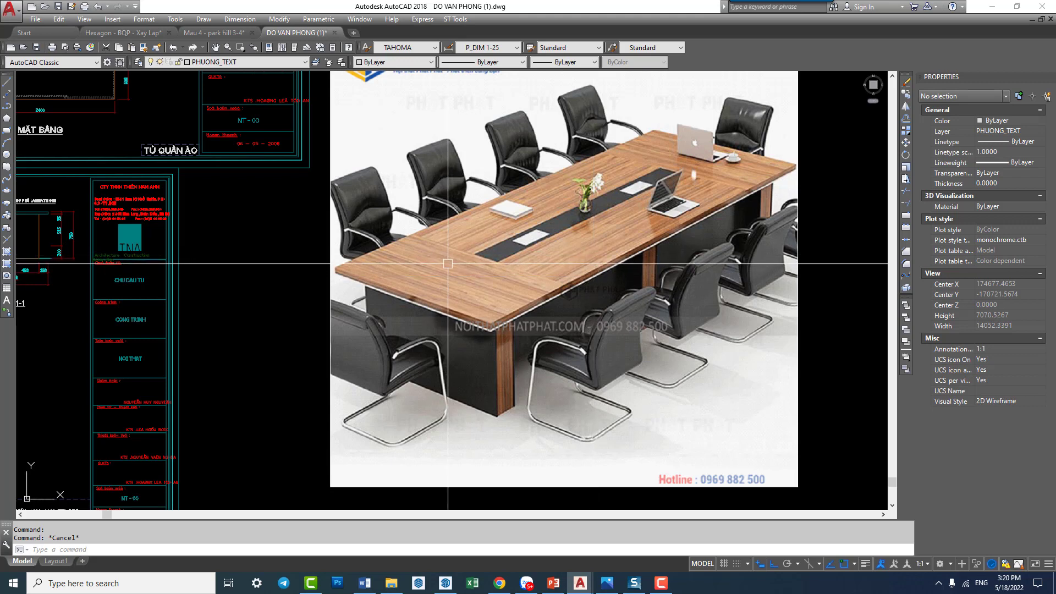
middle_click_drag(448, 263, 472, 280)
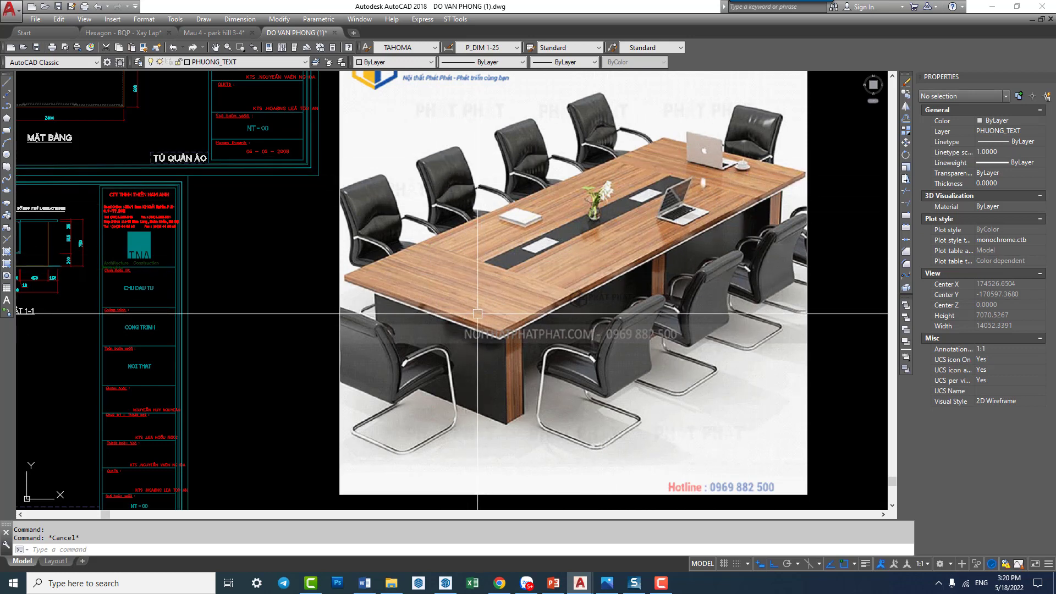
scroll(571, 259, "down", 2)
scroll(577, 268, "up", 4)
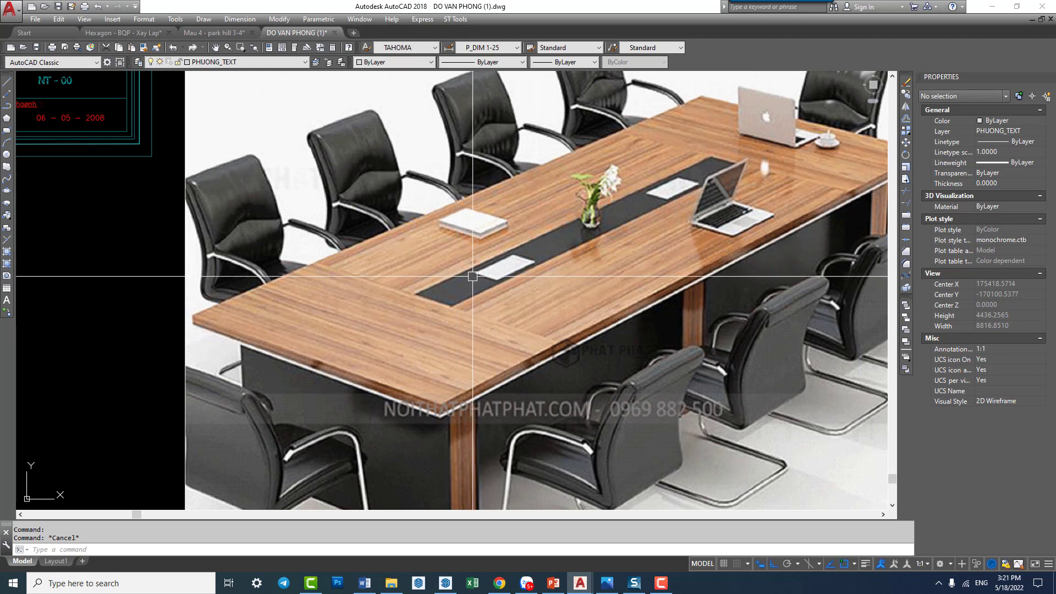
scroll(726, 160, "down", 5)
middle_click_drag(448, 224, 523, 275)
scroll(470, 260, "up", 2)
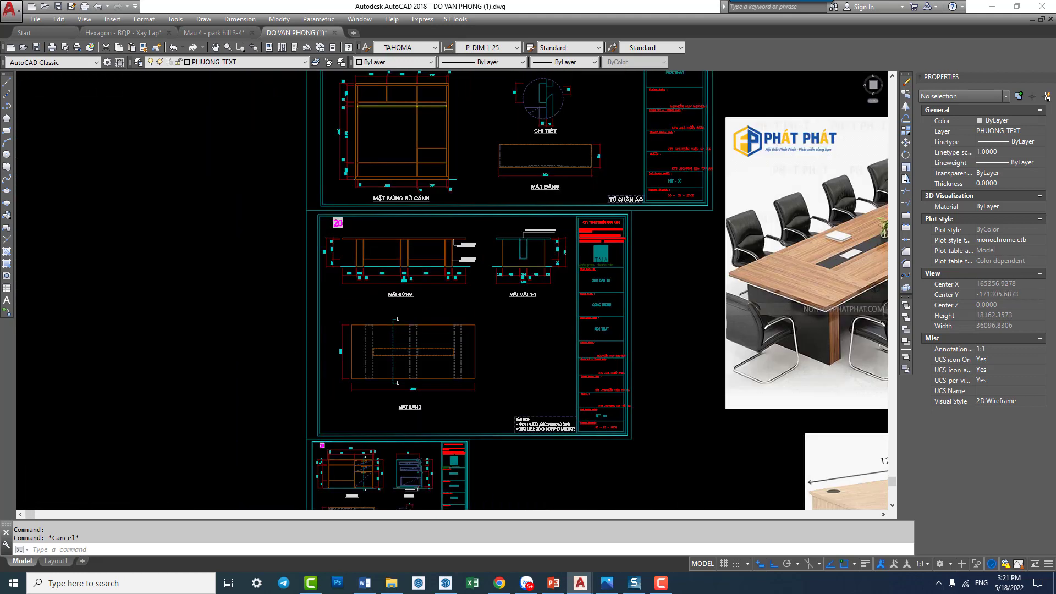
Step: Draw a rectangle under the tabletop between the two leg posts in section 1-1
scroll(559, 255, "up", 4)
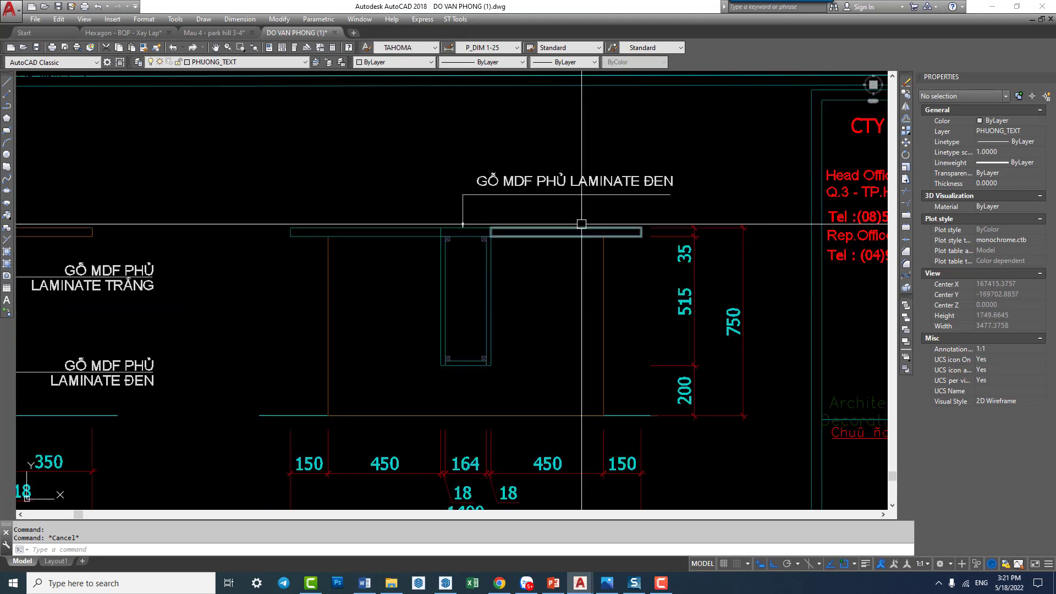
scroll(459, 245, "up", 3)
middle_click_drag(460, 245, 470, 294)
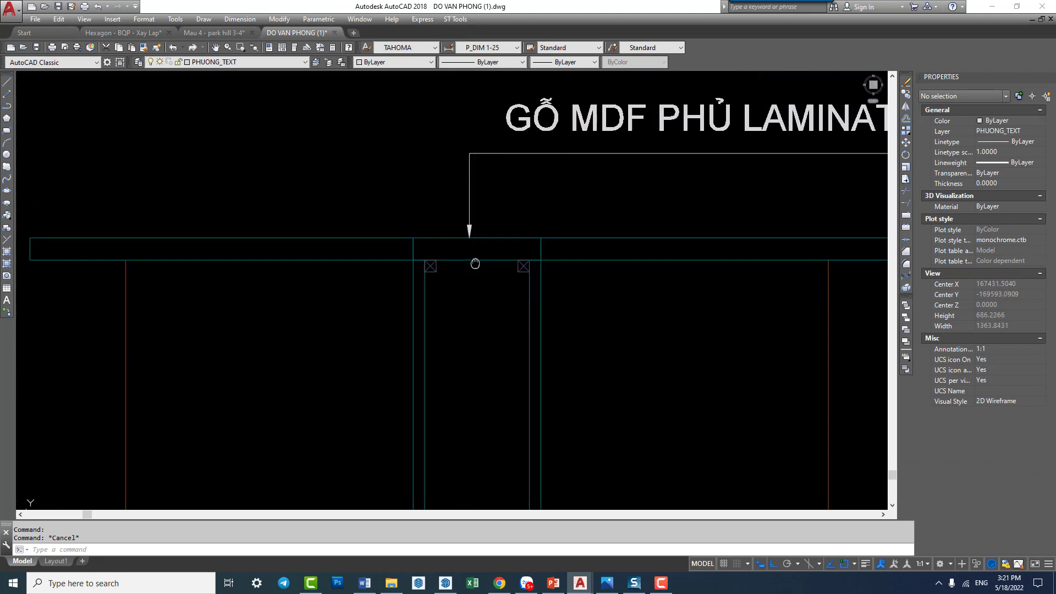
type("R4")
key("Return")
scroll(442, 265, "up", 3)
left_click(438, 261)
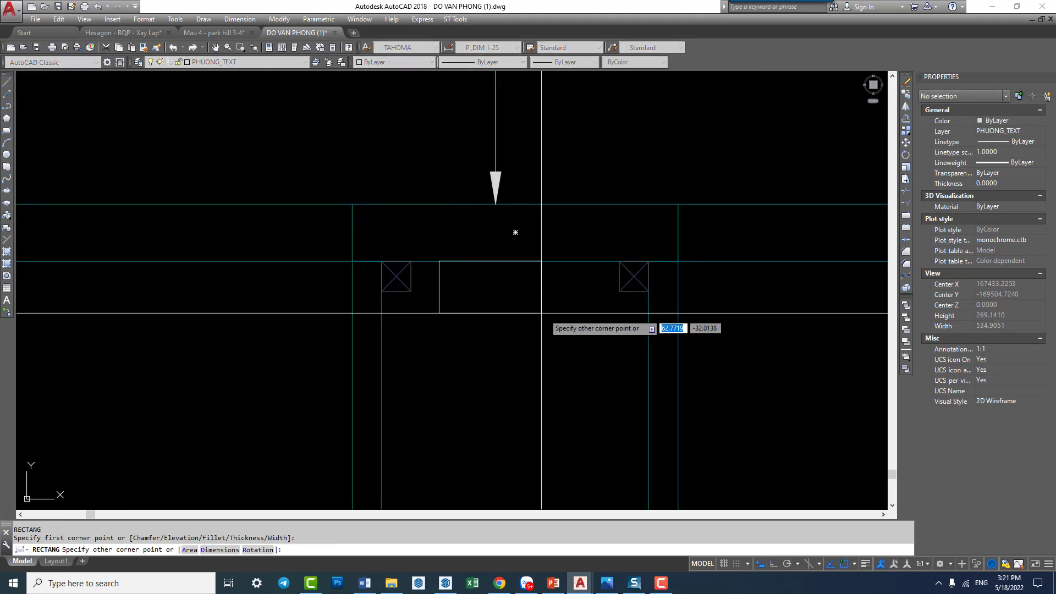
left_click(601, 309)
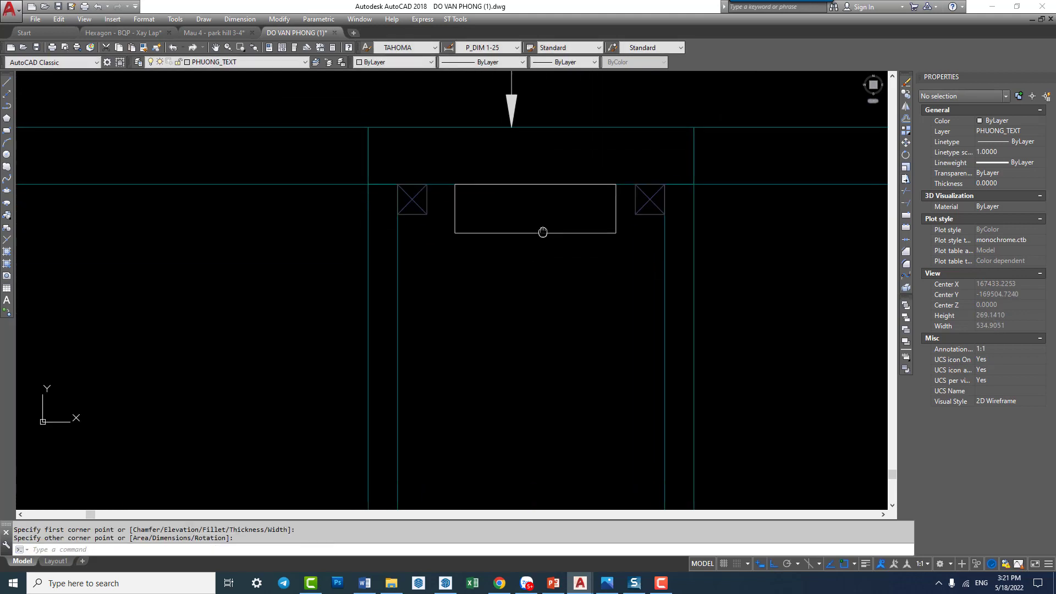
Step: Compare the column against the reference chair and table photo, then return to the sheets
scroll(536, 275, "down", 4)
middle_click_drag(542, 308, 552, 260)
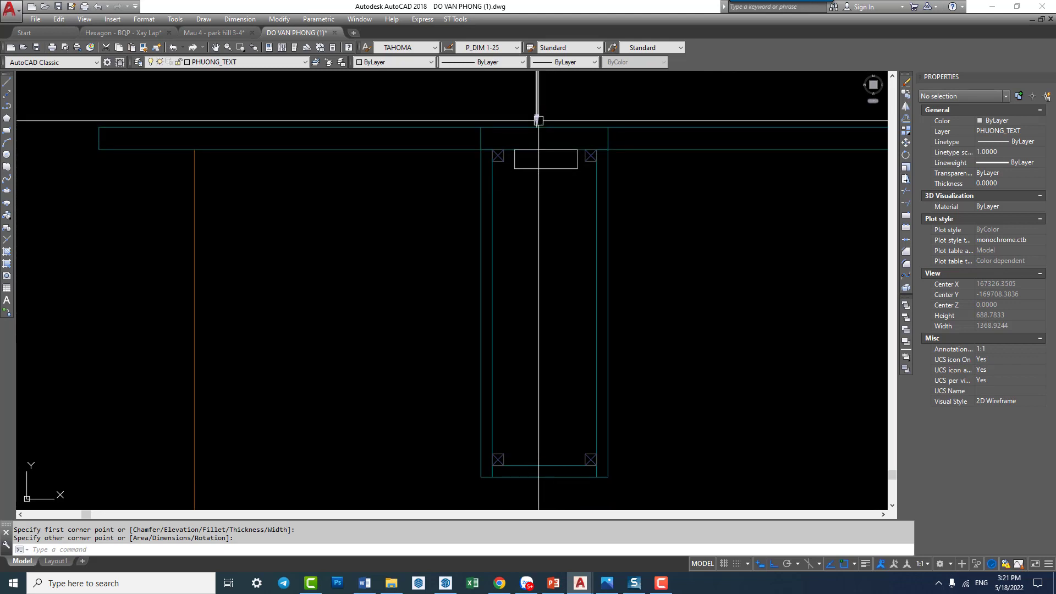
scroll(546, 309, "down", 2)
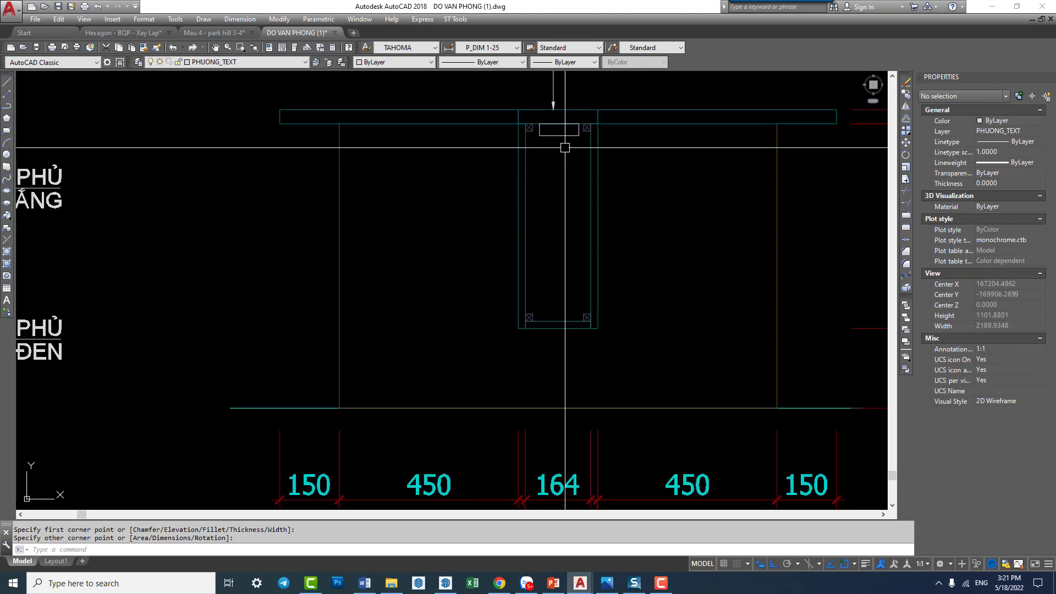
scroll(565, 148, "down", 2)
middle_click_drag(770, 165, 463, 352)
middle_click_drag(825, 275, 358, 294)
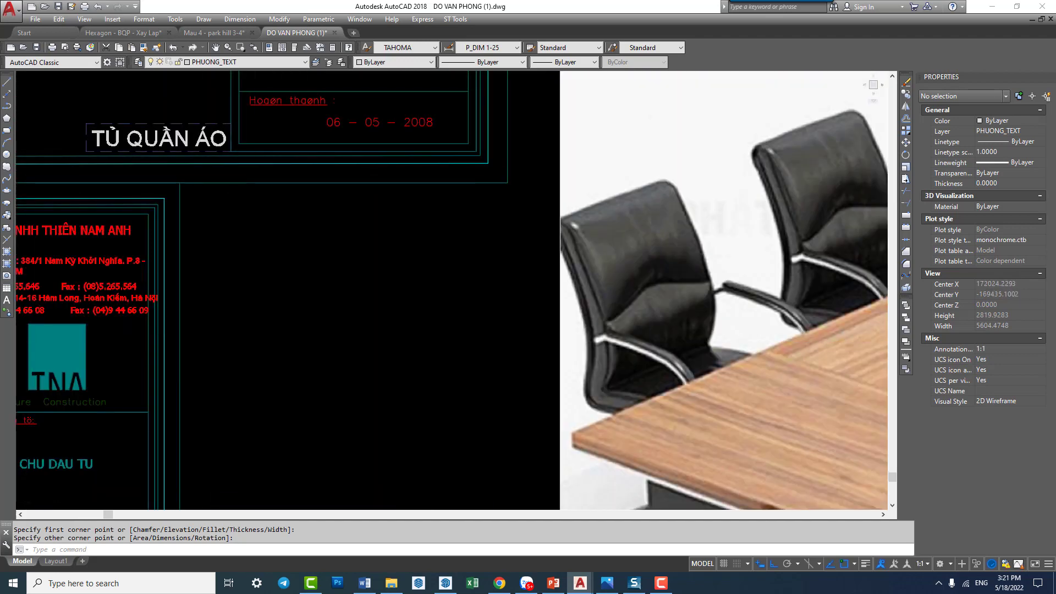
scroll(532, 337, "down", 5)
scroll(625, 338, "up", 5)
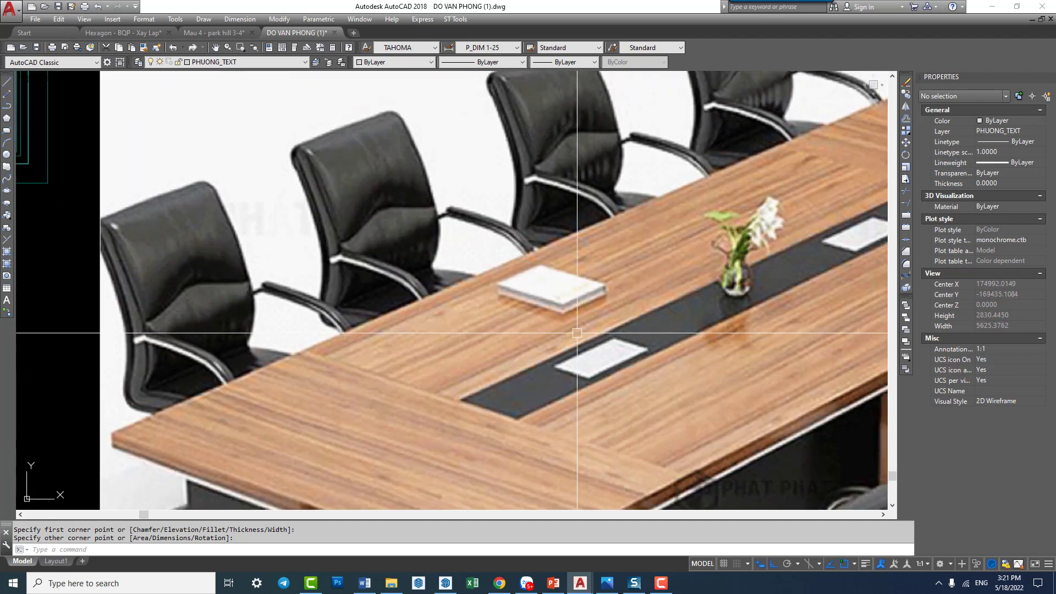
middle_click_drag(657, 341, 494, 336)
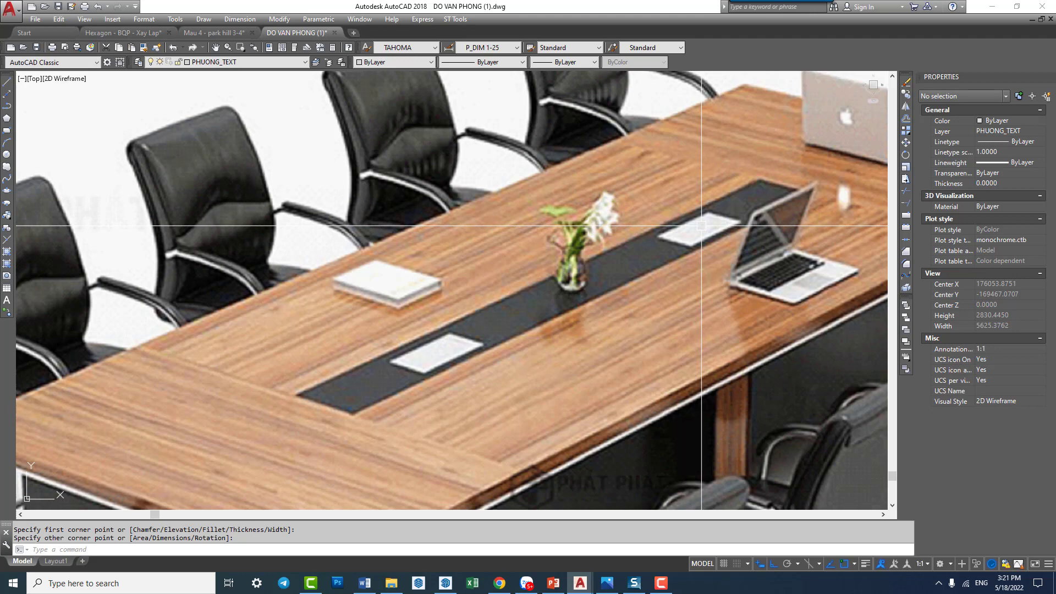
scroll(701, 225, "down", 4)
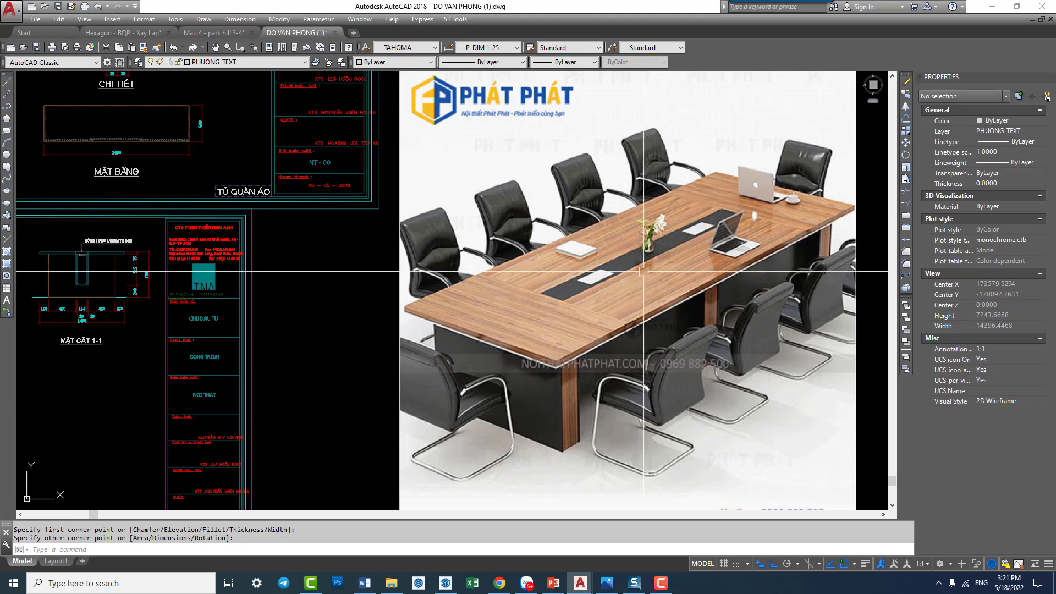
middle_click_drag(532, 402, 546, 314)
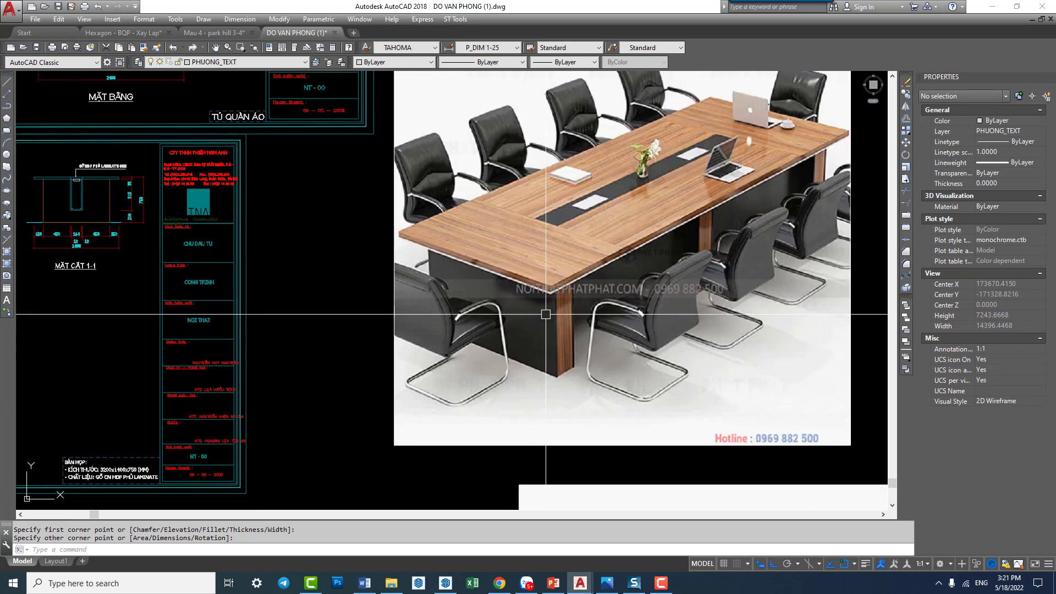
scroll(542, 244, "up", 3)
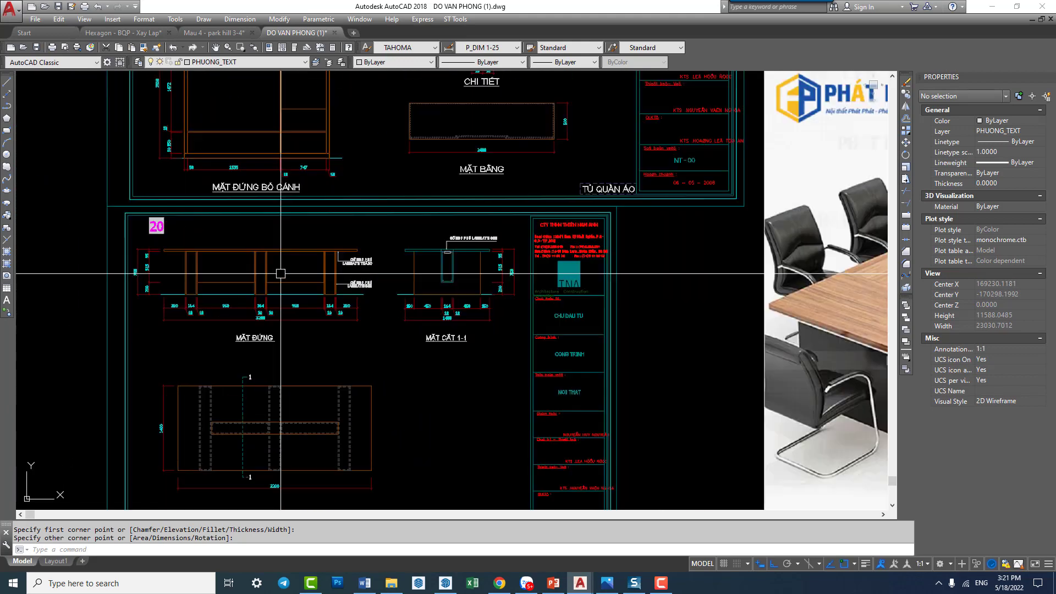
scroll(543, 244, "up", 4)
Step: Erase the small rectangle at the top of the section post
left_click(542, 280)
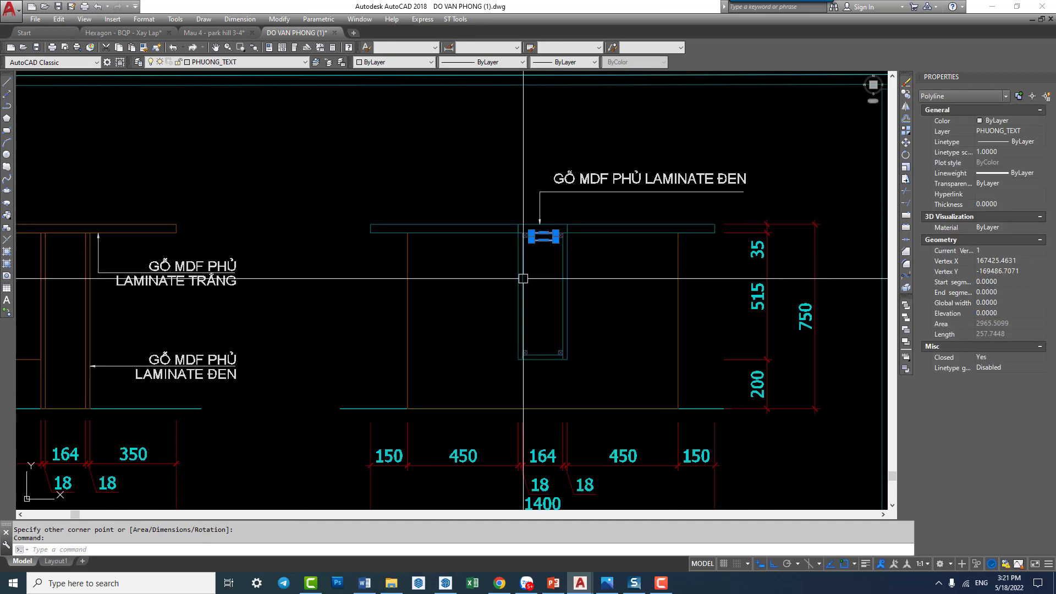
key("e")
key("Return")
scroll(546, 236, "down", 2)
scroll(395, 317, "up", 1)
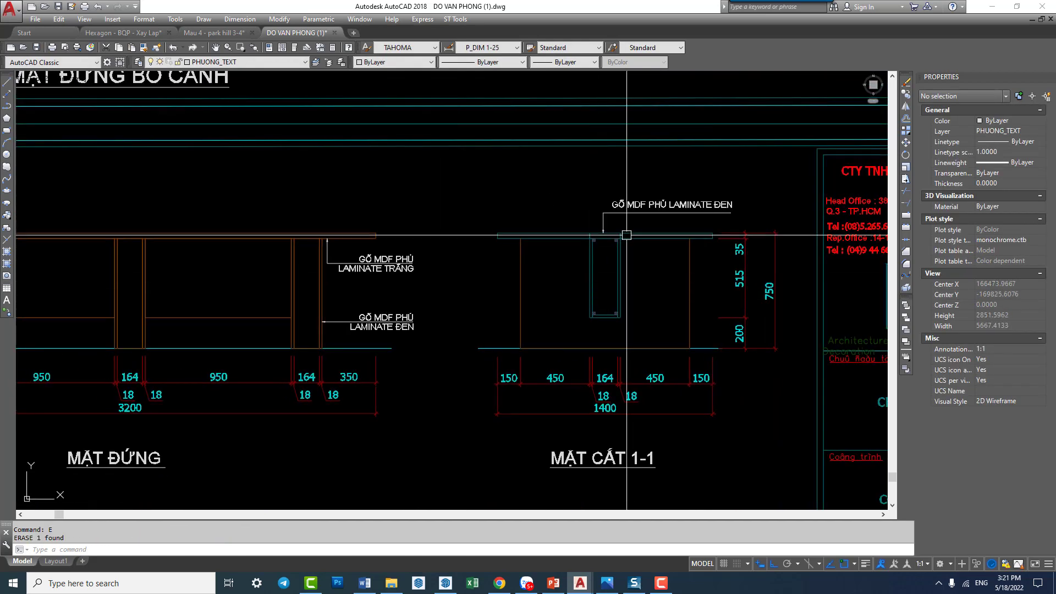
middle_click_drag(252, 312, 280, 312)
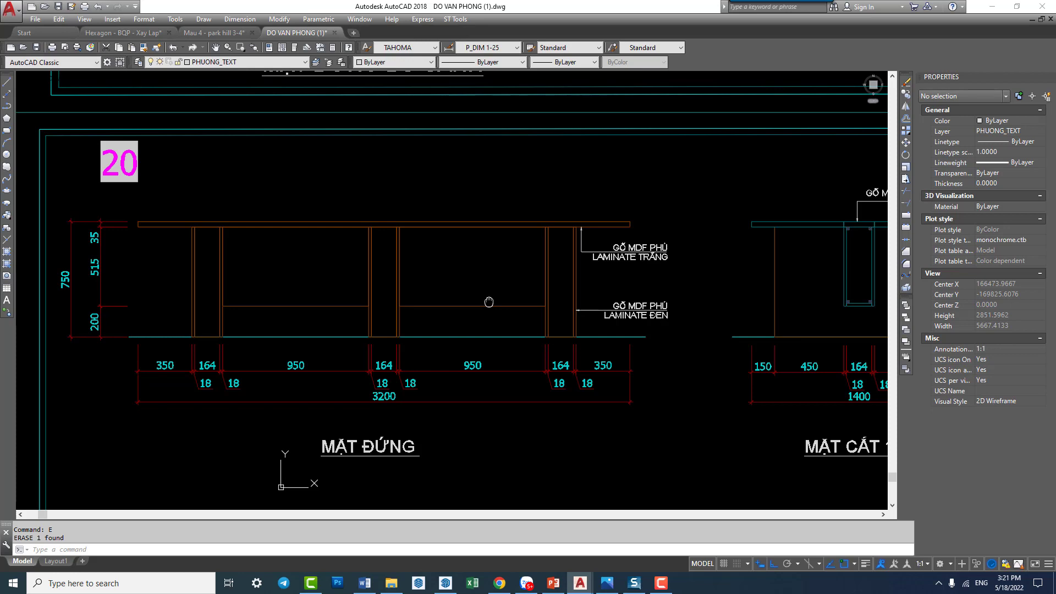
scroll(488, 302, "down", 1)
scroll(605, 267, "down", 3)
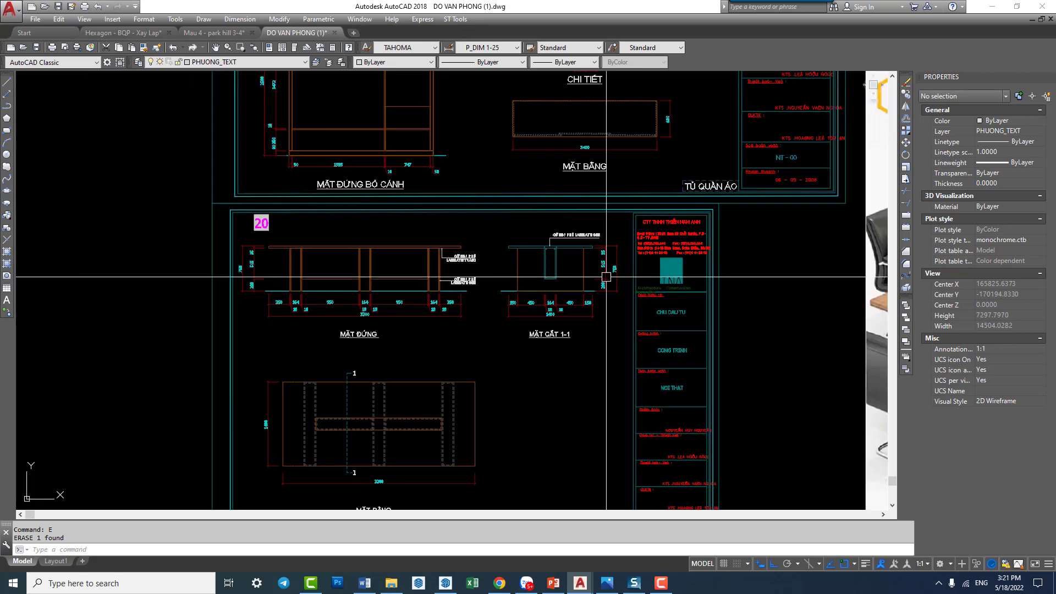
scroll(620, 281, "up", 2)
scroll(695, 343, "up", 1)
middle_click_drag(695, 342, 478, 259)
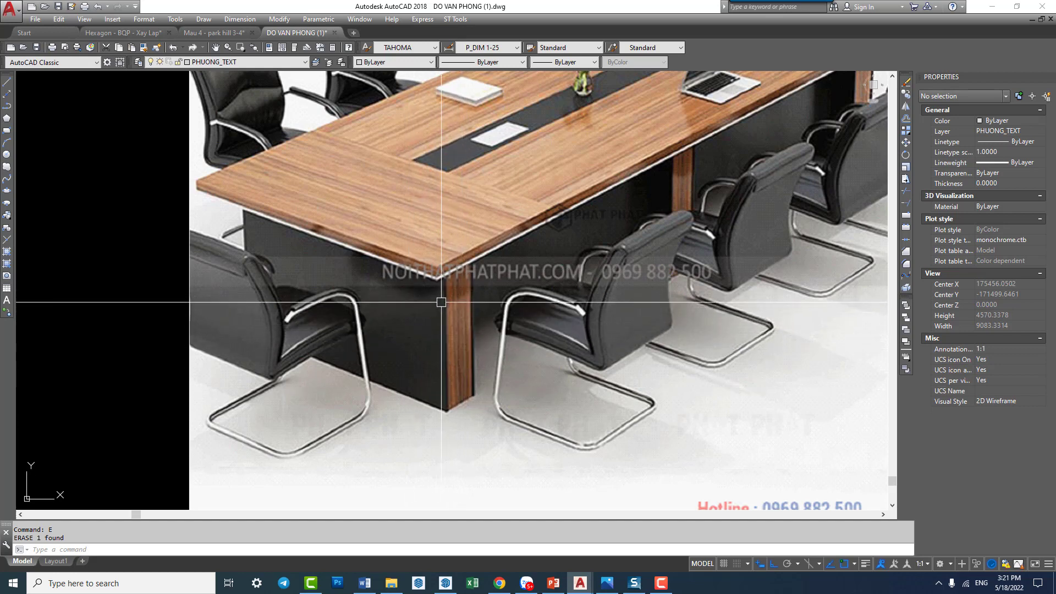
scroll(539, 263, "down", 3)
scroll(556, 264, "up", 2)
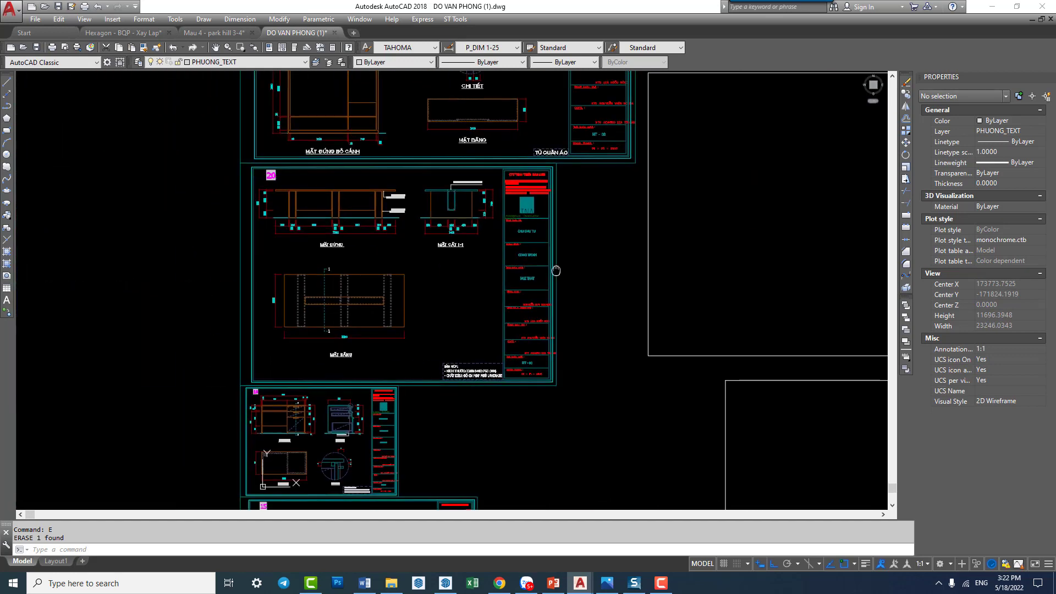
scroll(490, 264, "up", 1)
scroll(522, 250, "up", 1)
middle_click_drag(528, 227, 535, 300)
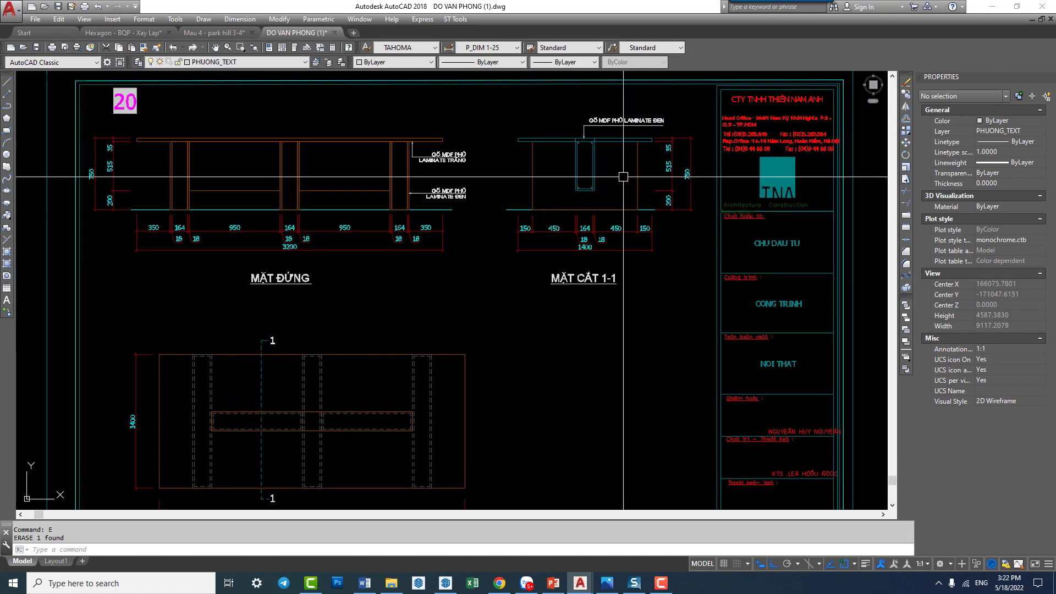
scroll(187, 184, "up", 4)
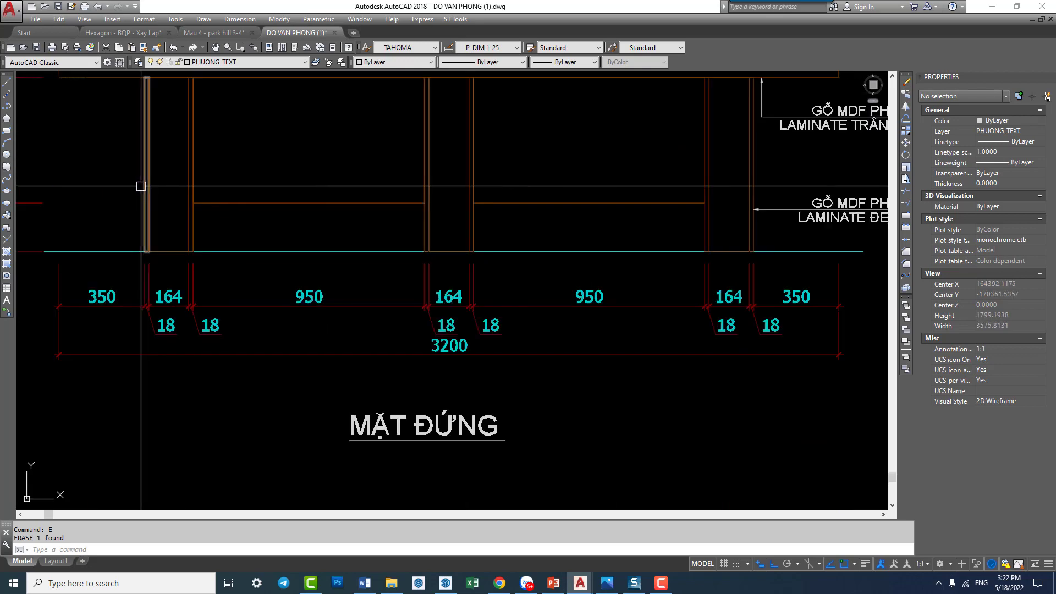
scroll(141, 186, "up", 2)
middle_click_drag(160, 196, 266, 302)
scroll(266, 302, "down", 2)
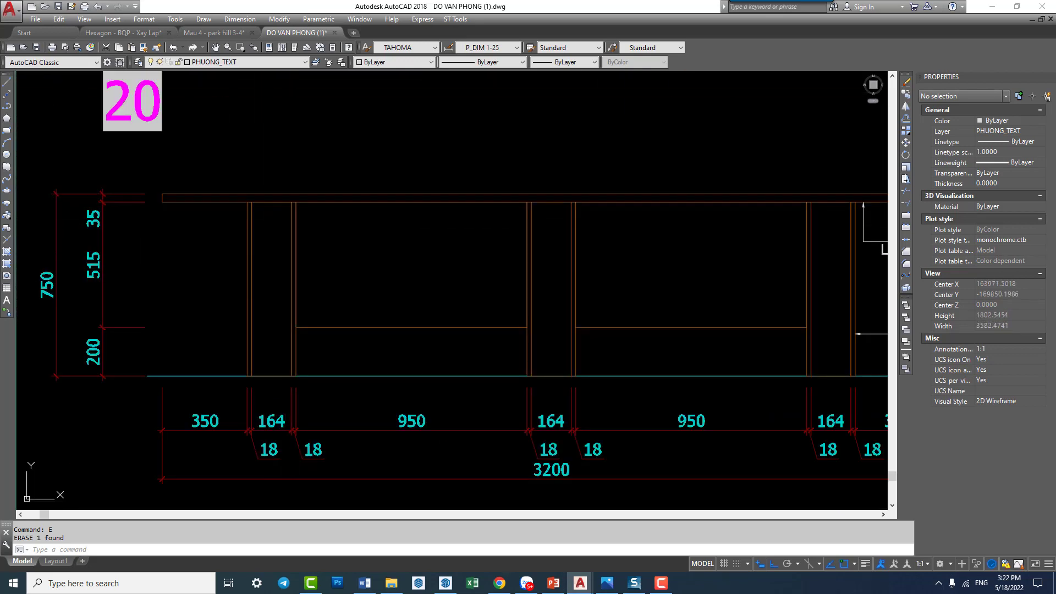
left_click(282, 202)
left_click(325, 327)
left_click(287, 350)
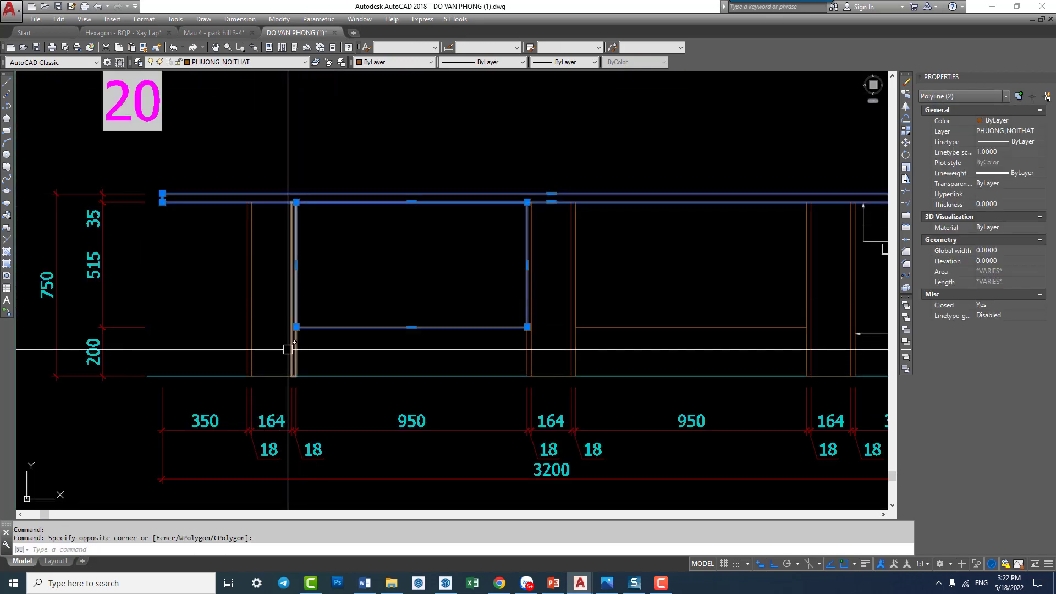
key("Escape")
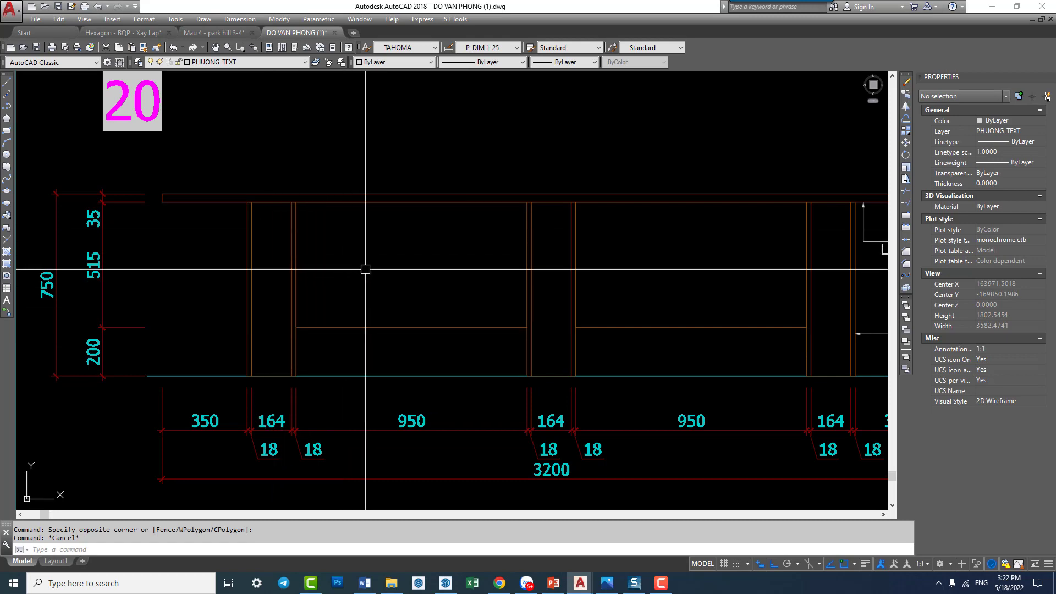
scroll(605, 280, "down", 2)
scroll(560, 286, "up", 1)
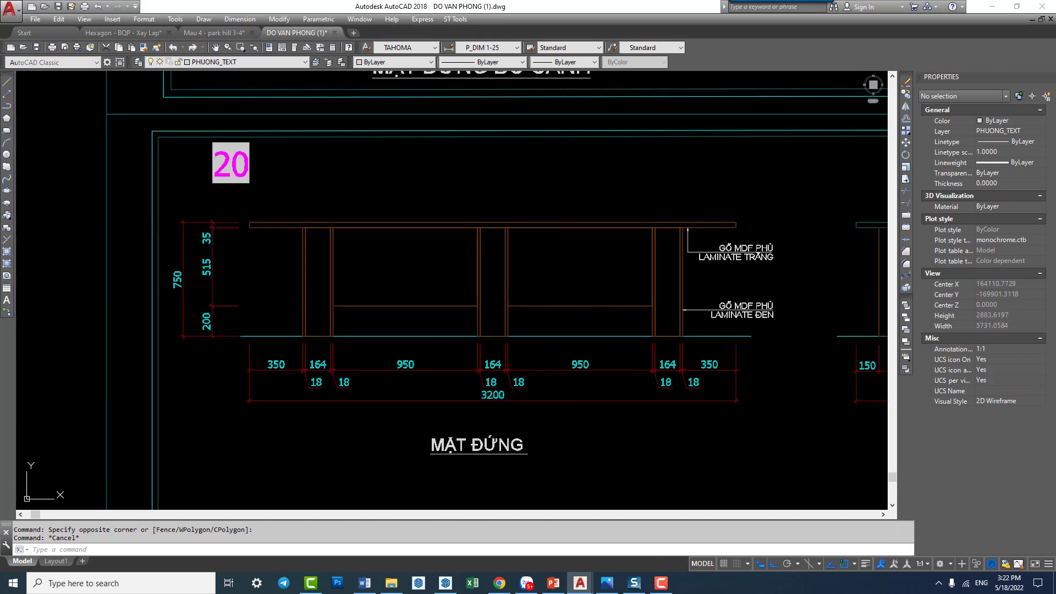
key("h")
key("Return")
key("Escape")
scroll(717, 304, "up", 2)
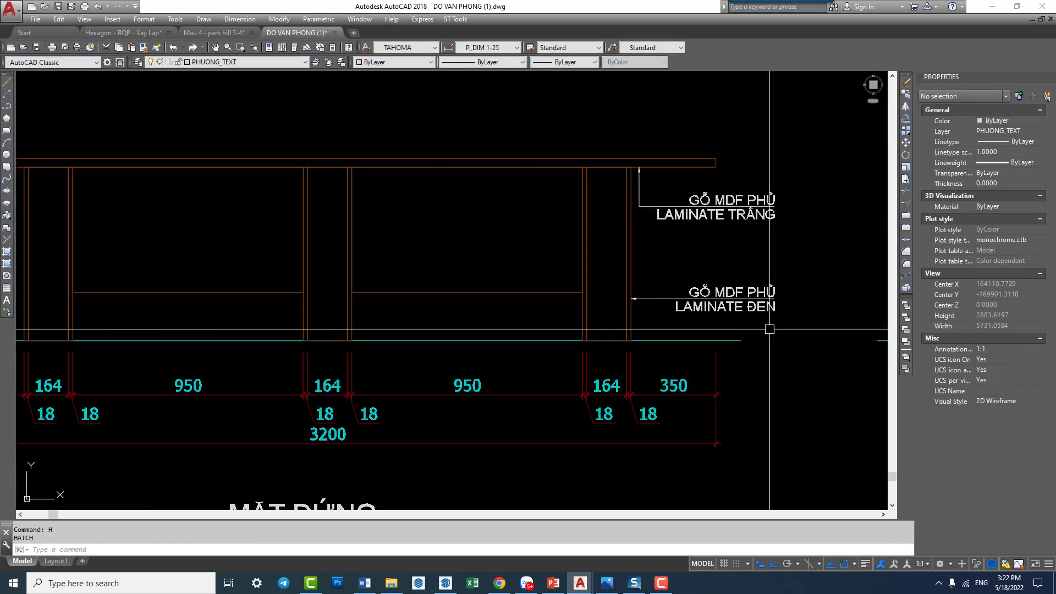
scroll(761, 249, "up", 2)
scroll(761, 249, "down", 2)
scroll(616, 298, "down", 2)
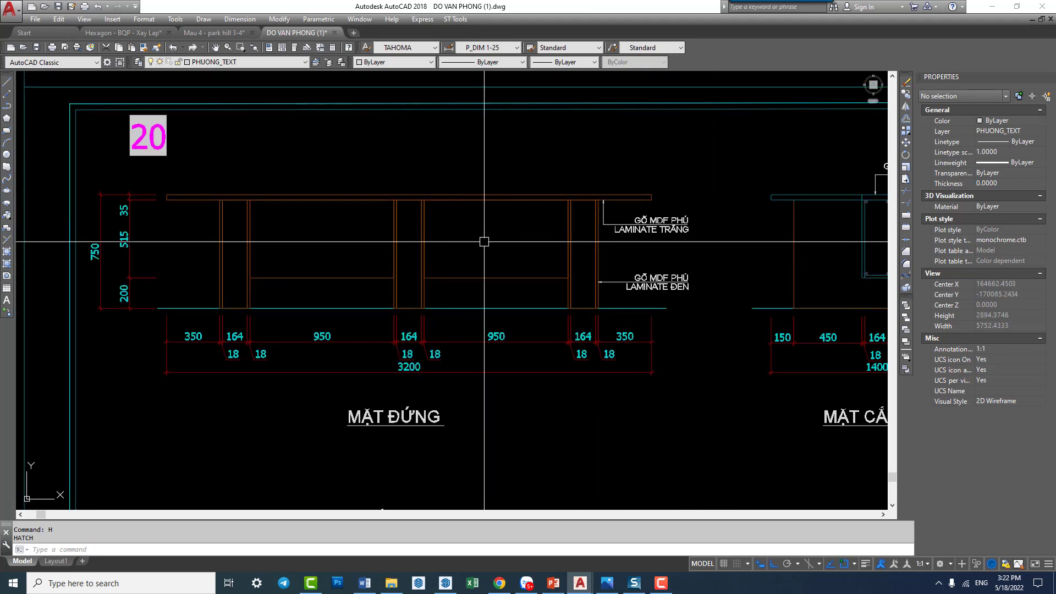
scroll(617, 297, "down", 4)
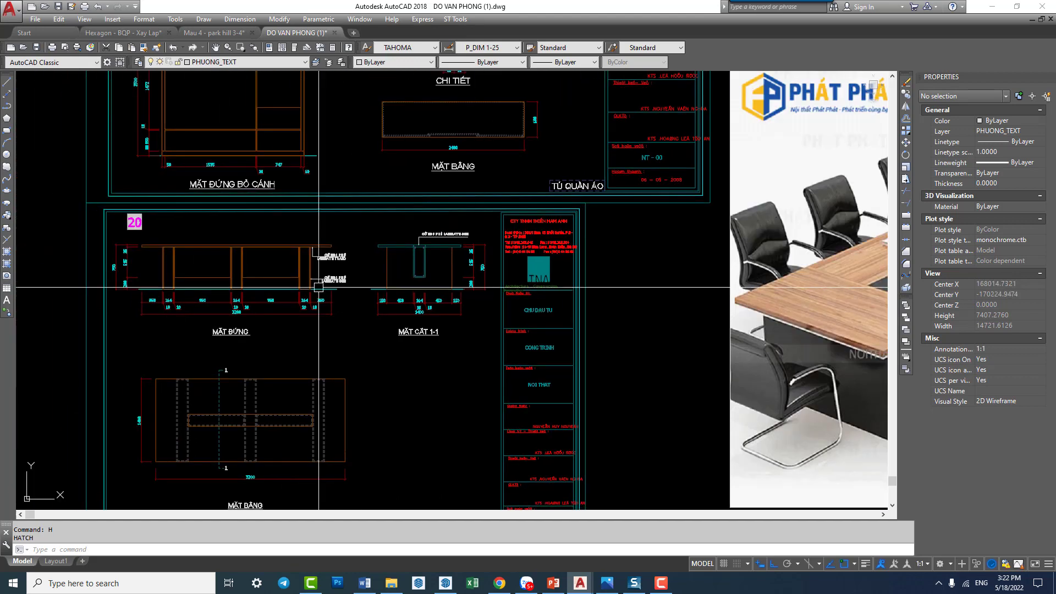
scroll(276, 279, "up", 2)
scroll(413, 286, "up", 1)
scroll(424, 269, "up", 3)
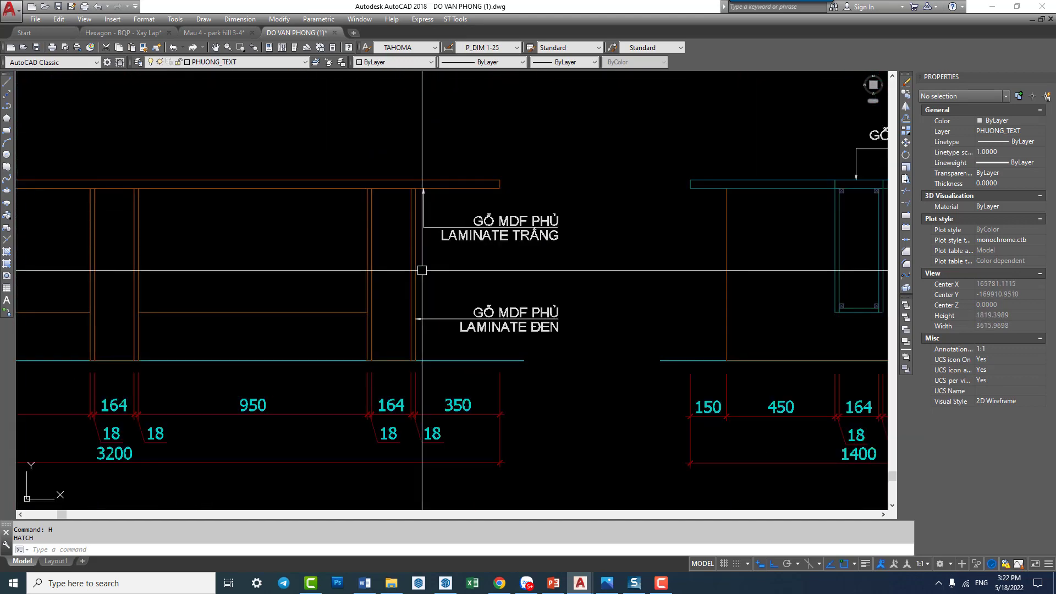
type("H")
Step: Start a hatch with the SOLID fill pattern
key("Return")
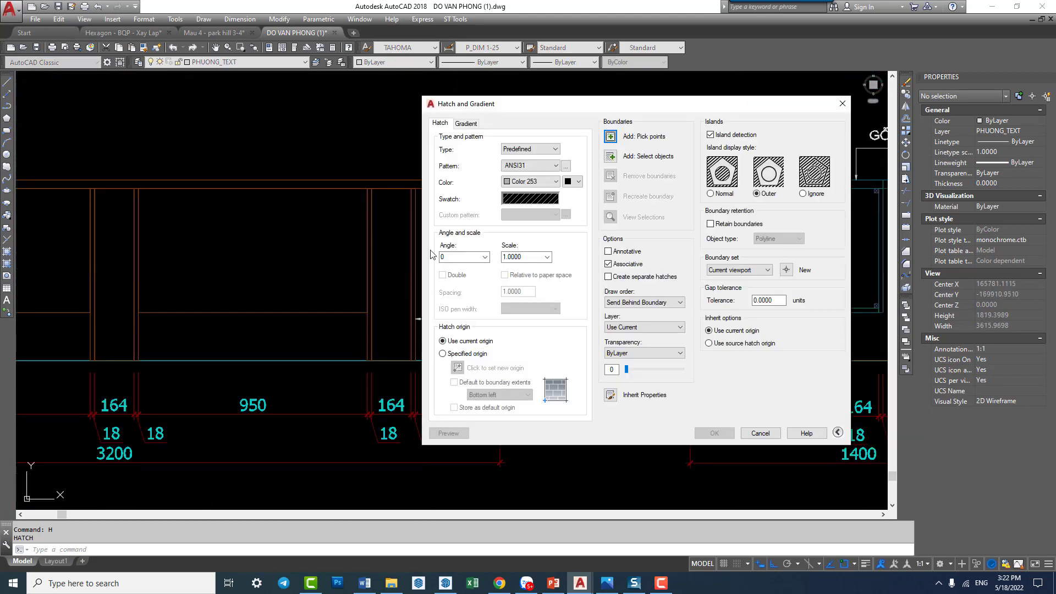
double_click(542, 169)
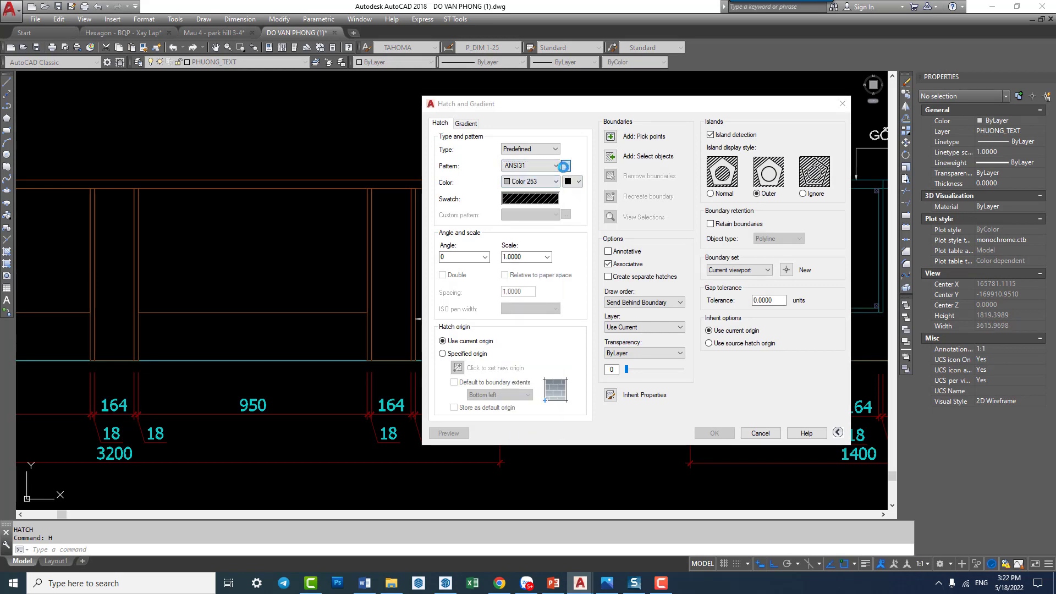
left_click(563, 166)
left_click(483, 126)
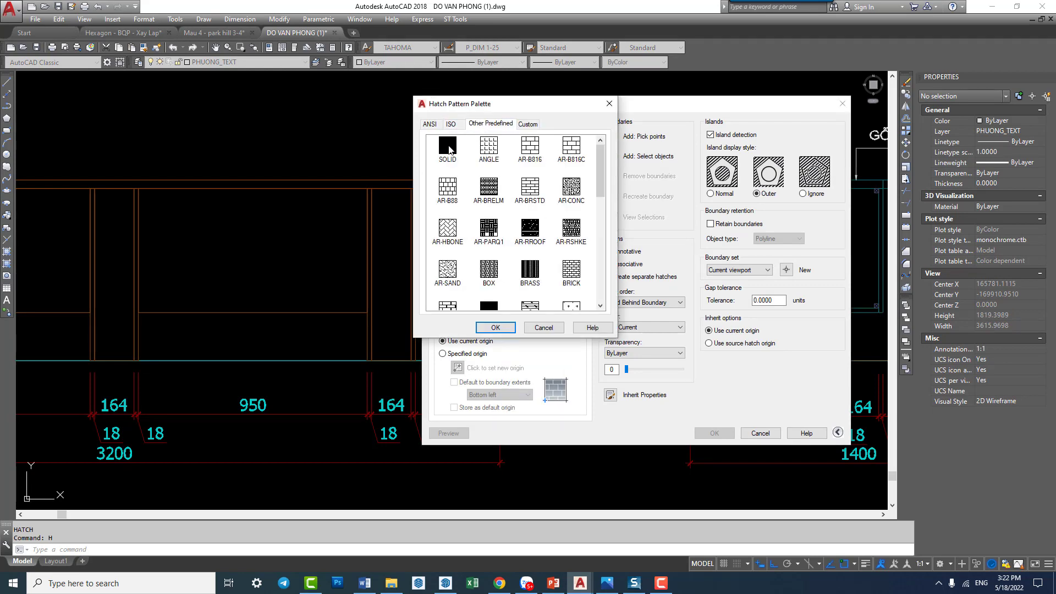
left_click(491, 328)
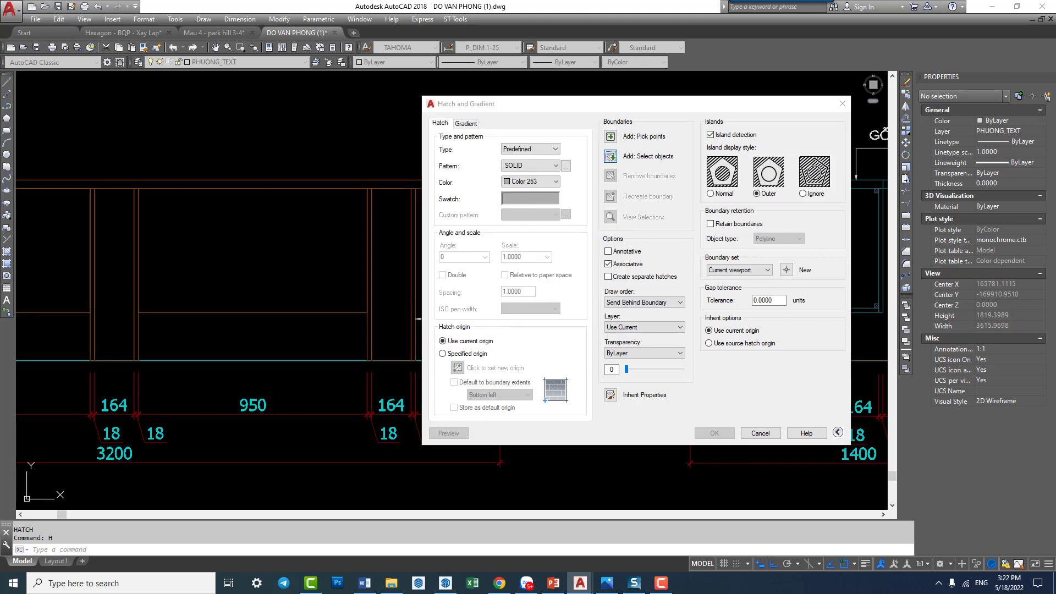
left_click(611, 156)
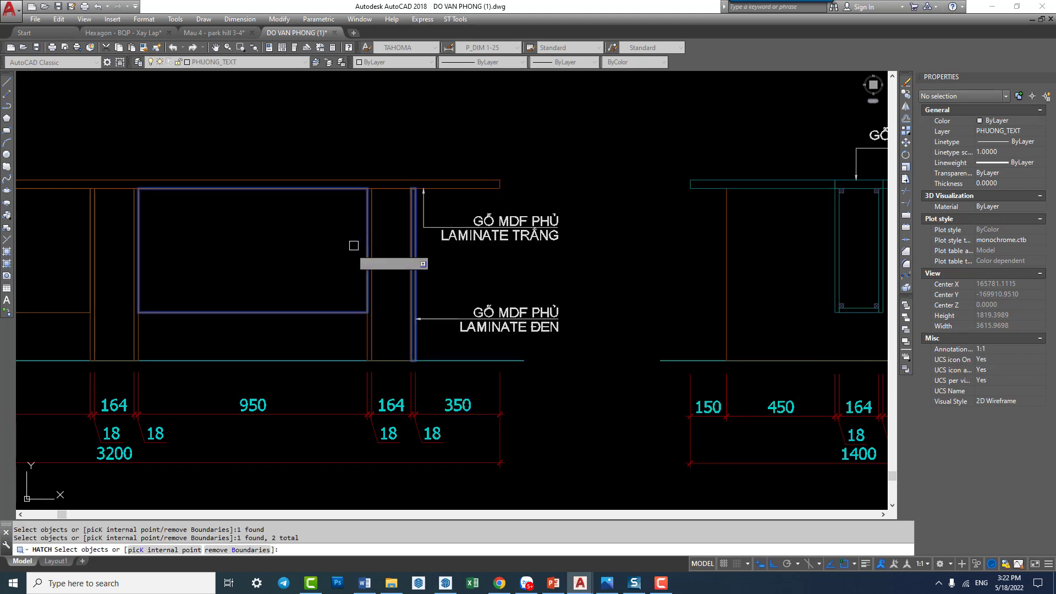
Step: Hatch the elevation panels, selecting the panel edges and left post as boundaries
middle_click_drag(362, 326, 370, 325)
left_click(374, 325)
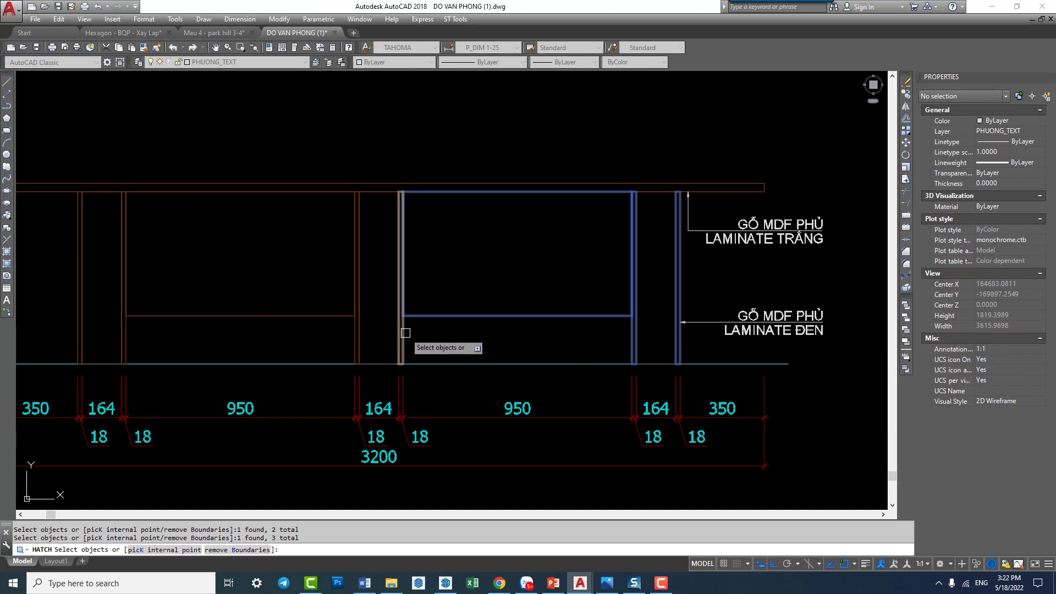
scroll(405, 333, "up", 2)
scroll(377, 354, "up", 2)
left_click(353, 332)
scroll(354, 332, "down", 4)
middle_click_drag(282, 337, 306, 318)
left_click(306, 317)
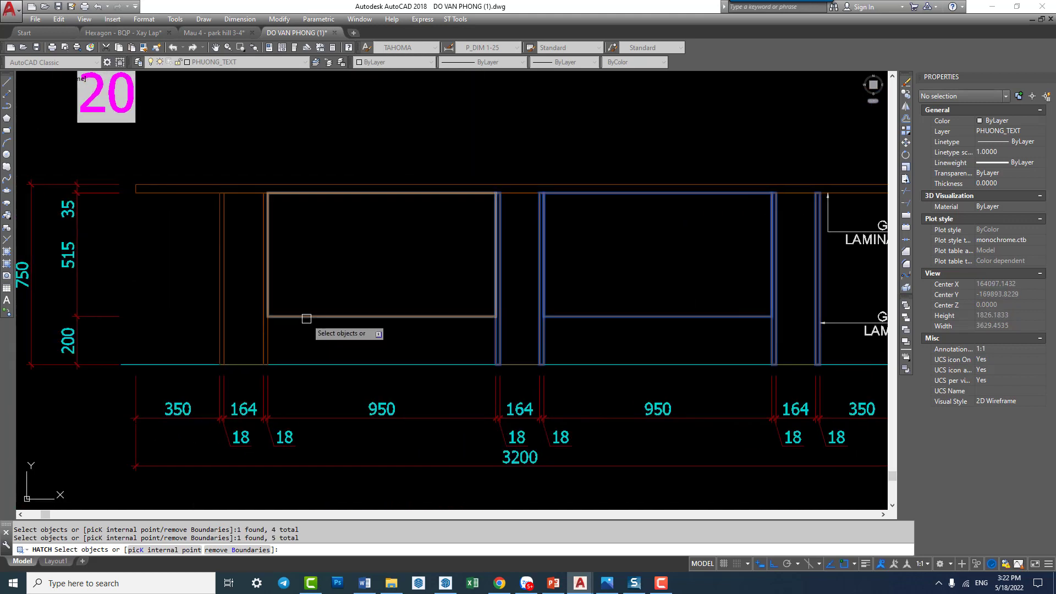
left_click(215, 336)
left_click(209, 350)
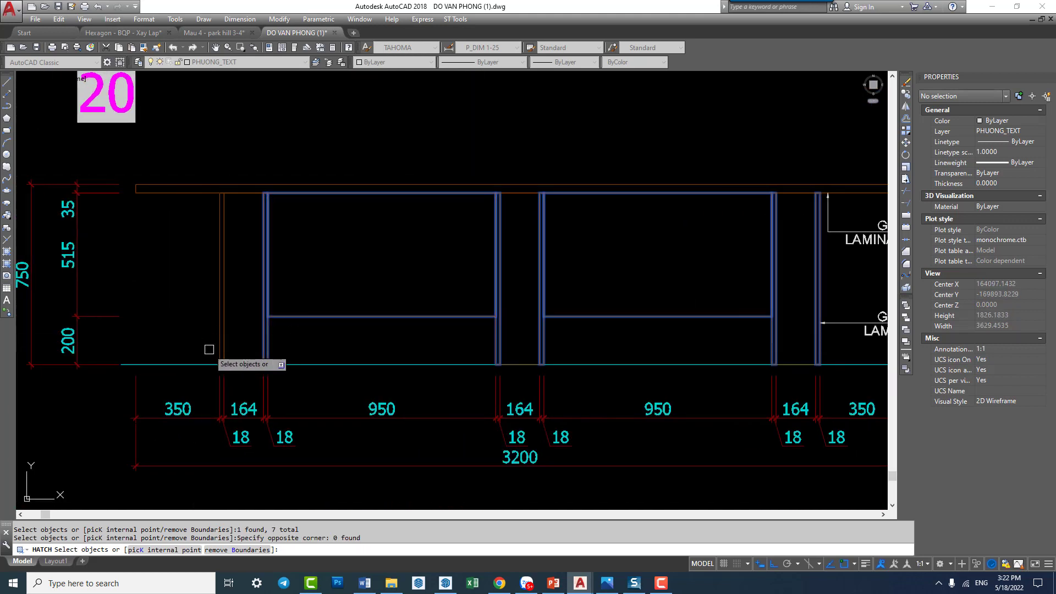
left_click(217, 343)
key("Return")
key("Return")
Step: Zoom out to view the hatched elevation alongside the section and plan
scroll(323, 334, "down", 4)
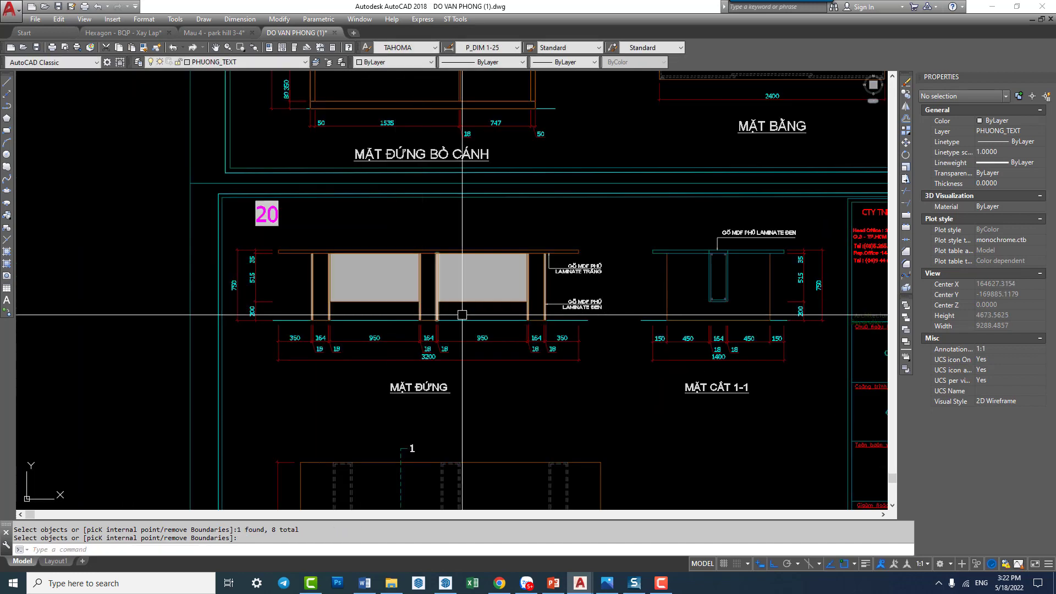
scroll(323, 334, "up", 2)
scroll(440, 319, "up", 2)
middle_click_drag(479, 358, 517, 358)
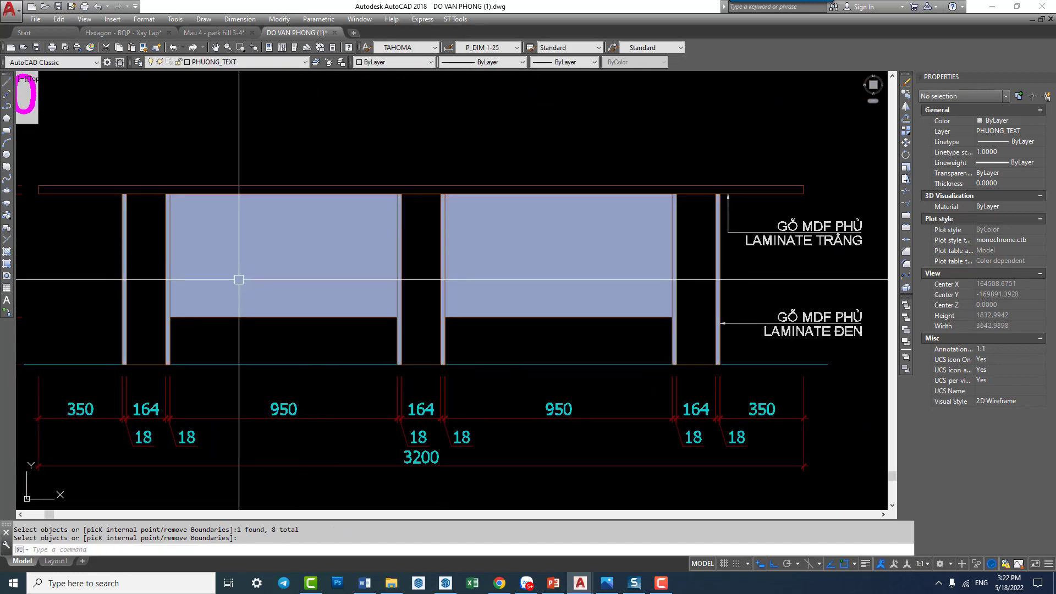
middle_click_drag(146, 227, 255, 238)
scroll(440, 308, "down", 4)
middle_click_drag(479, 422, 462, 293)
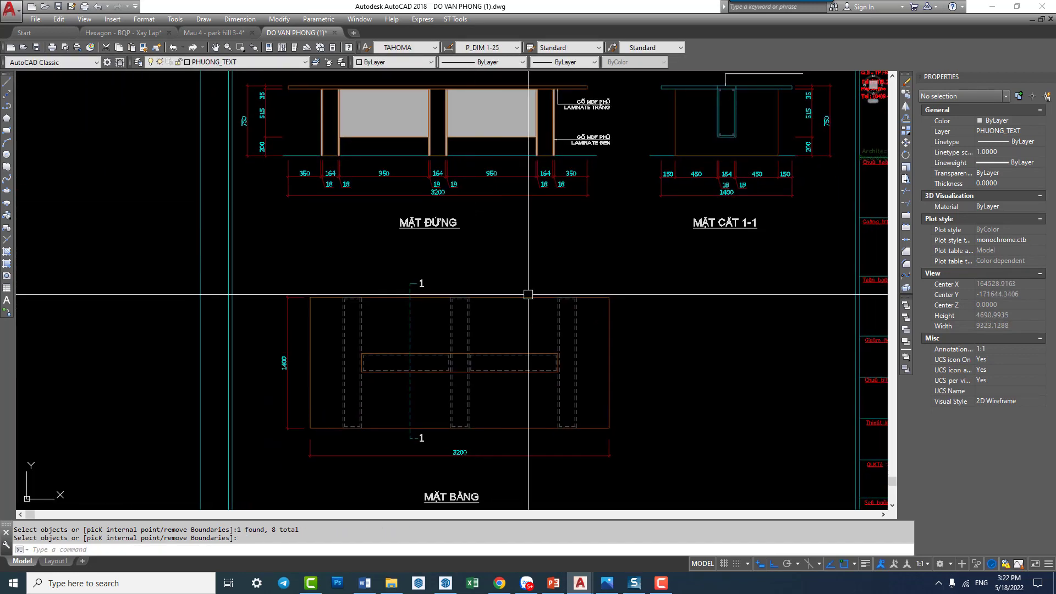
scroll(445, 326, "up", 1)
Step: Solid-hatch the section 1-1 panel around the central leg by picking inside it
scroll(547, 255, "up", 4)
middle_click_drag(547, 255, 583, 280)
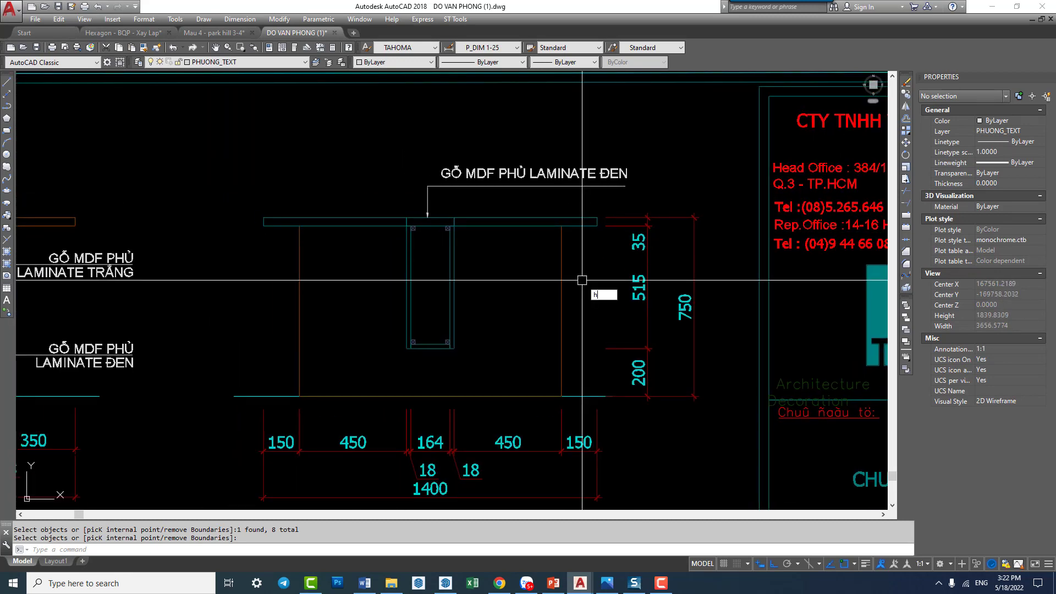
key("Return")
key("Escape")
left_click(561, 284)
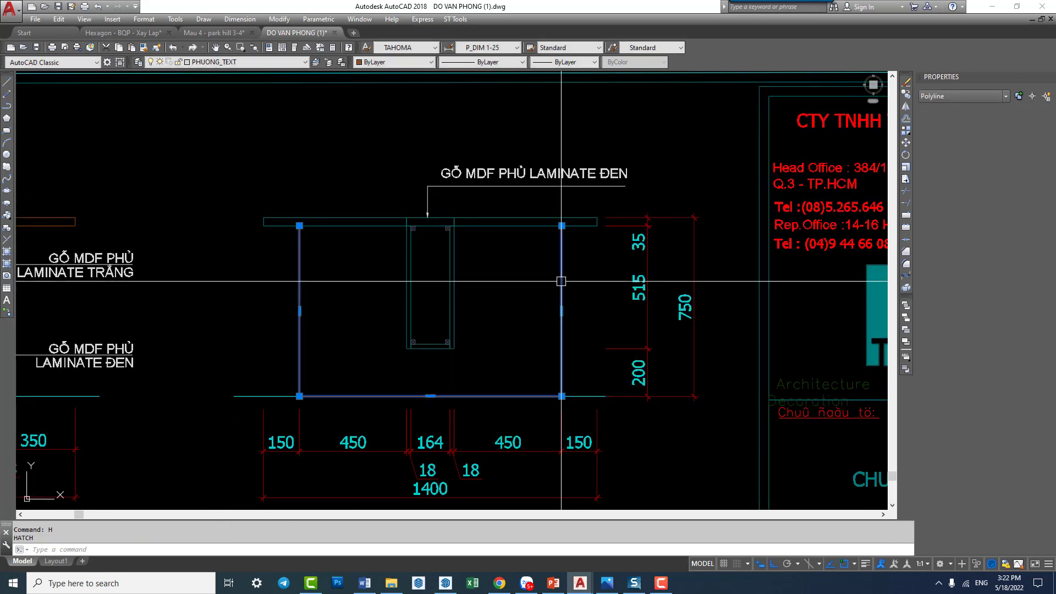
key("Escape")
type("h")
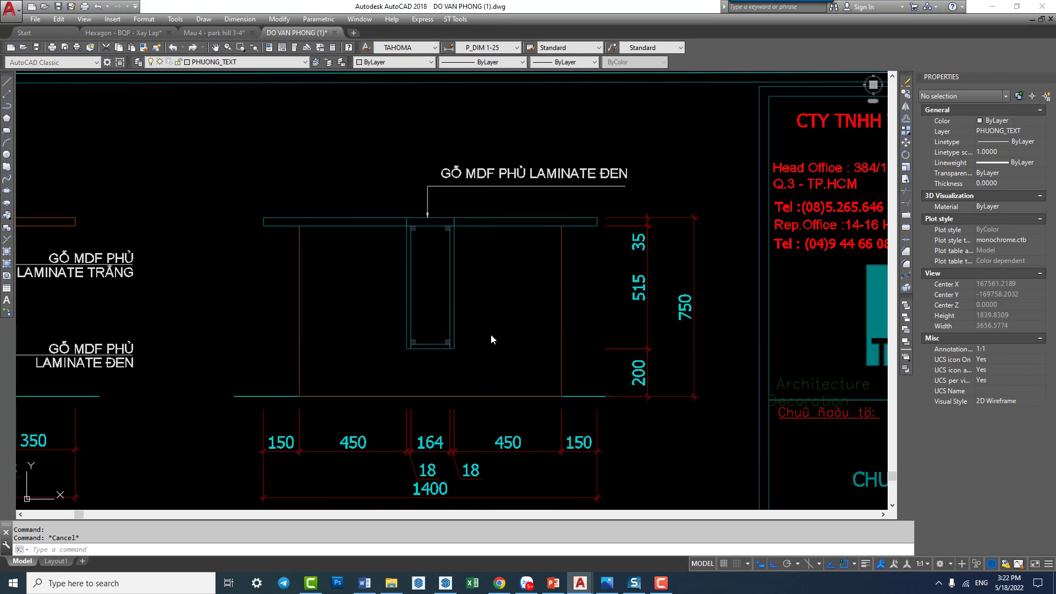
type("h")
key("Return")
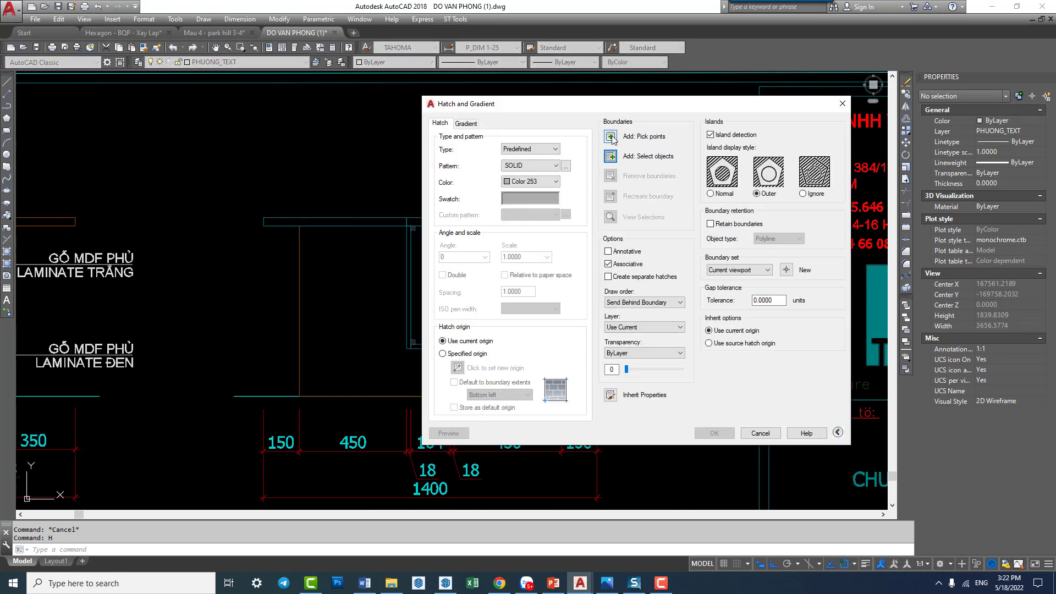
left_click(610, 137)
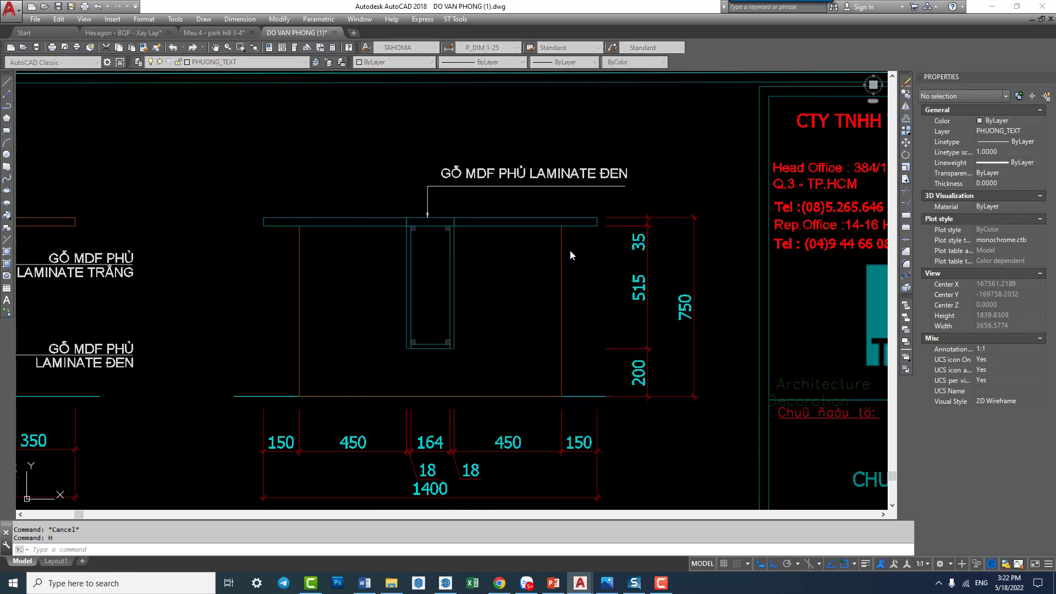
left_click(514, 289)
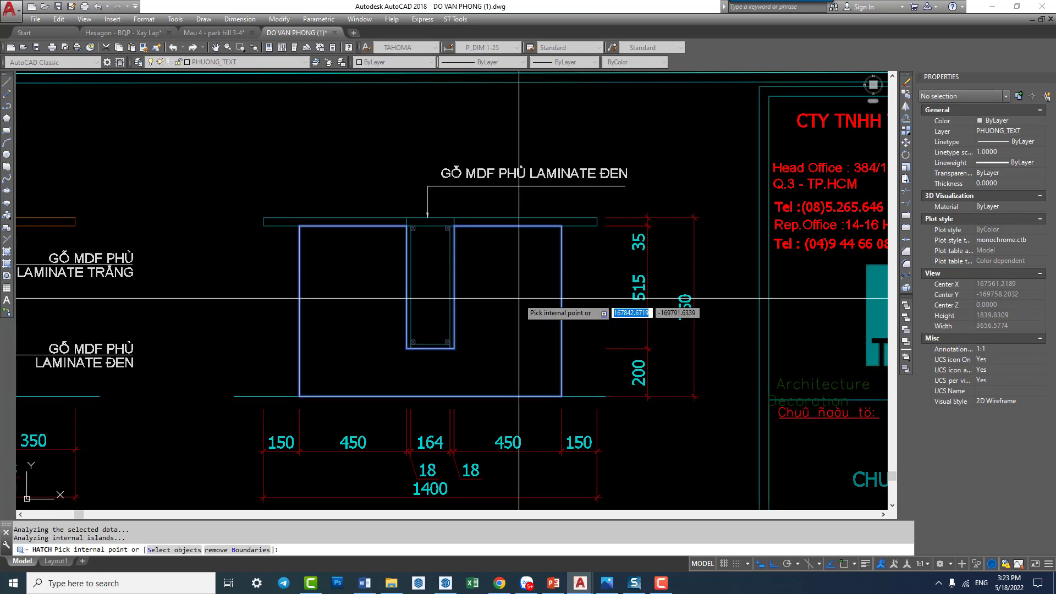
key("Return")
key("Return")
Step: Zoom and pan to recentre and inspect the hatched section 1-1 drawing
scroll(629, 308, "down", 2)
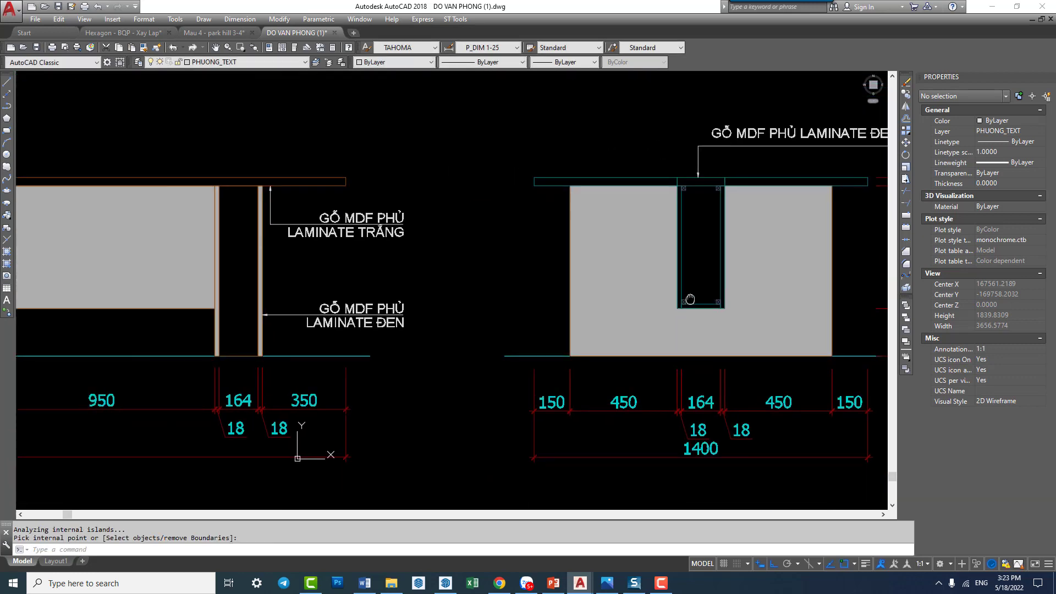
scroll(413, 292, "up", 3)
scroll(336, 307, "up", 4)
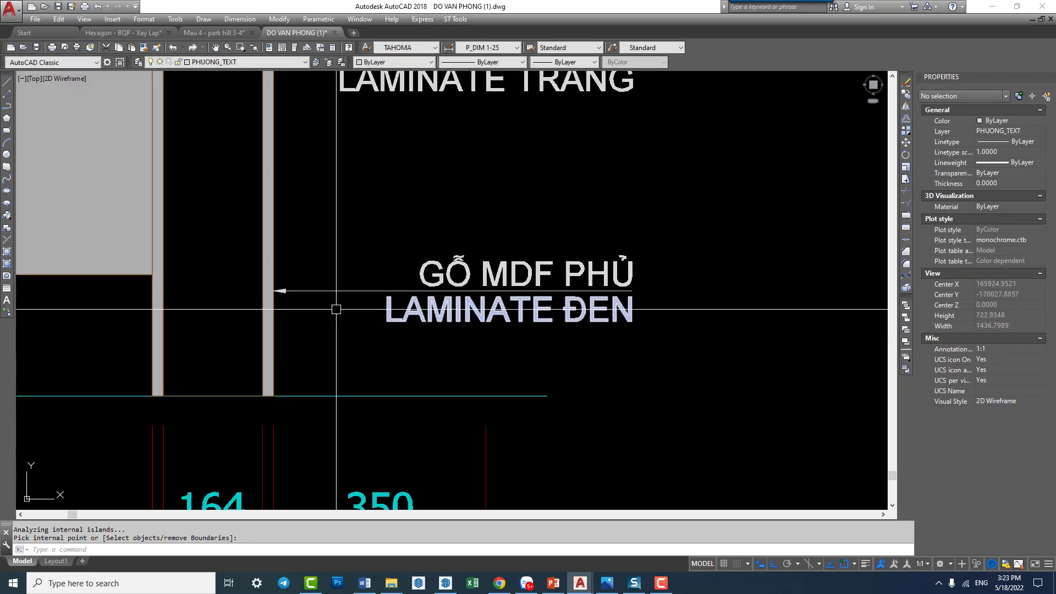
scroll(243, 292, "up", 2)
scroll(244, 292, "down", 1)
scroll(253, 286, "down", 4)
scroll(242, 283, "down", 2)
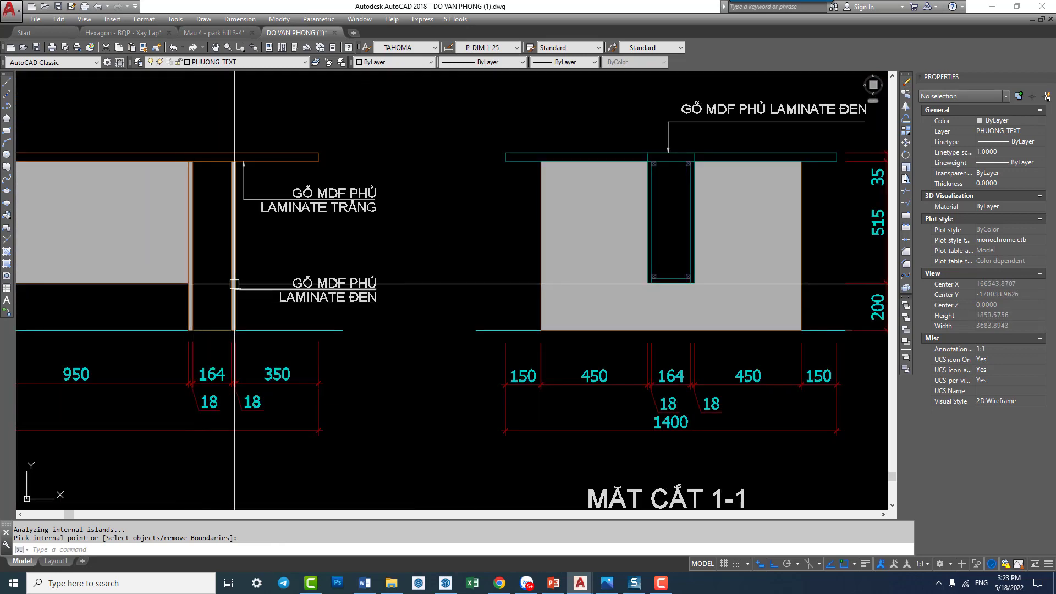
middle_click_drag(236, 281, 486, 281)
scroll(486, 281, "down", 3)
scroll(352, 250, "up", 4)
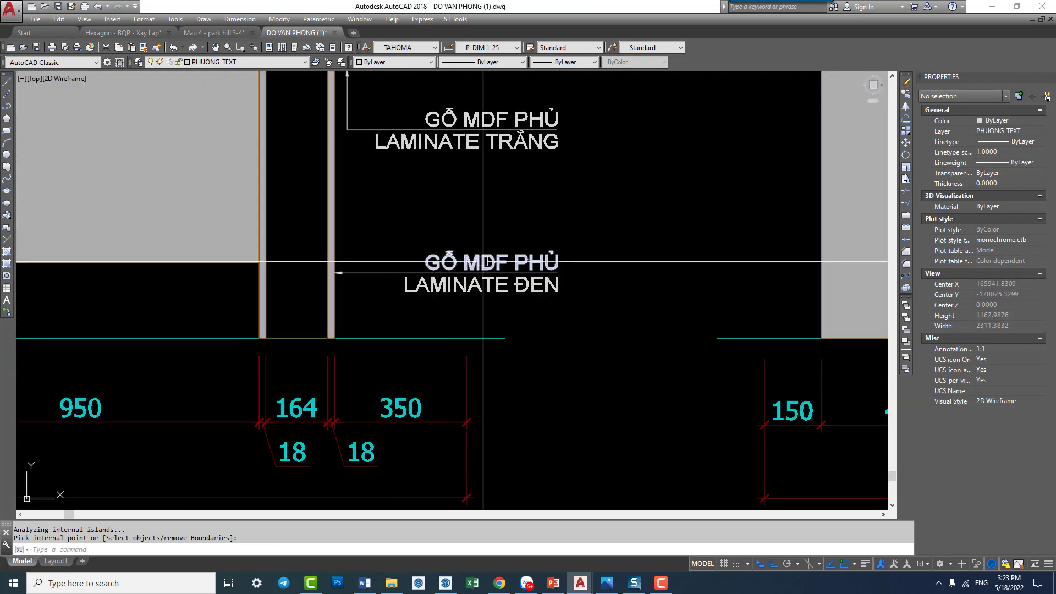
scroll(347, 248, "down", 2)
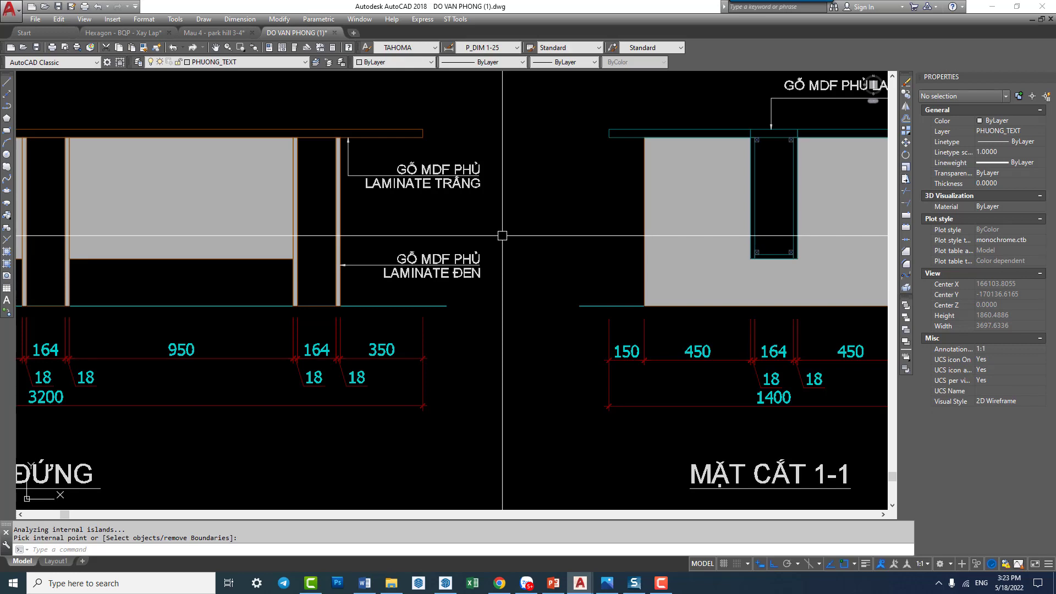
middle_click_drag(502, 235, 379, 256)
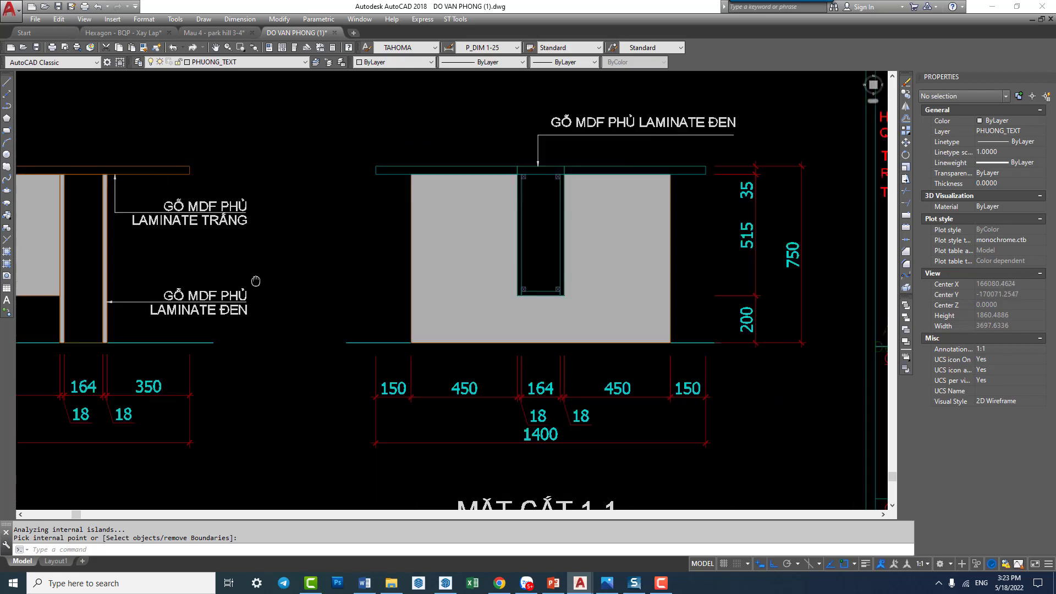
scroll(378, 256, "up", 3)
scroll(363, 259, "down", 3)
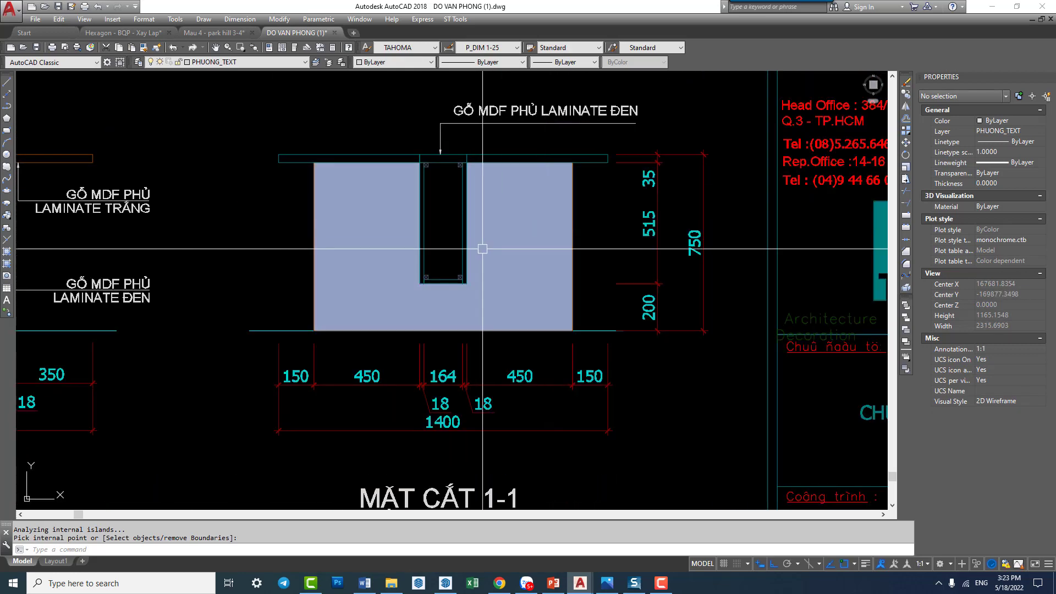
mouse_move(308, 275)
middle_mouse_down()
mouse_move(359, 263)
mouse_move(389, 287)
middle_mouse_up()
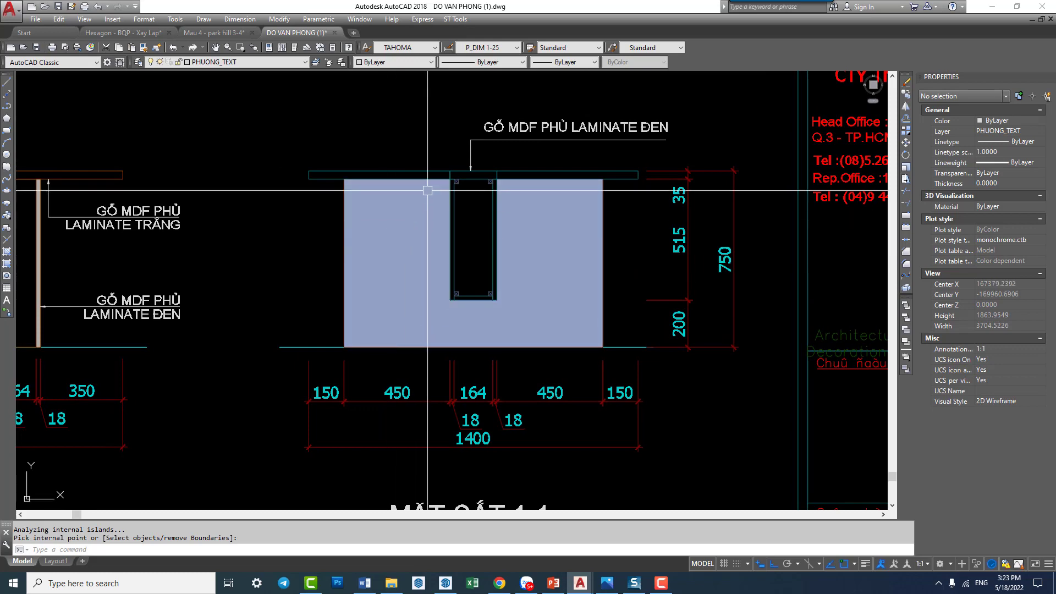
scroll(440, 193, "up", 4)
Step: End the hatch command and check the tabletop outline in section 1-1
key("Return")
left_click(272, 160)
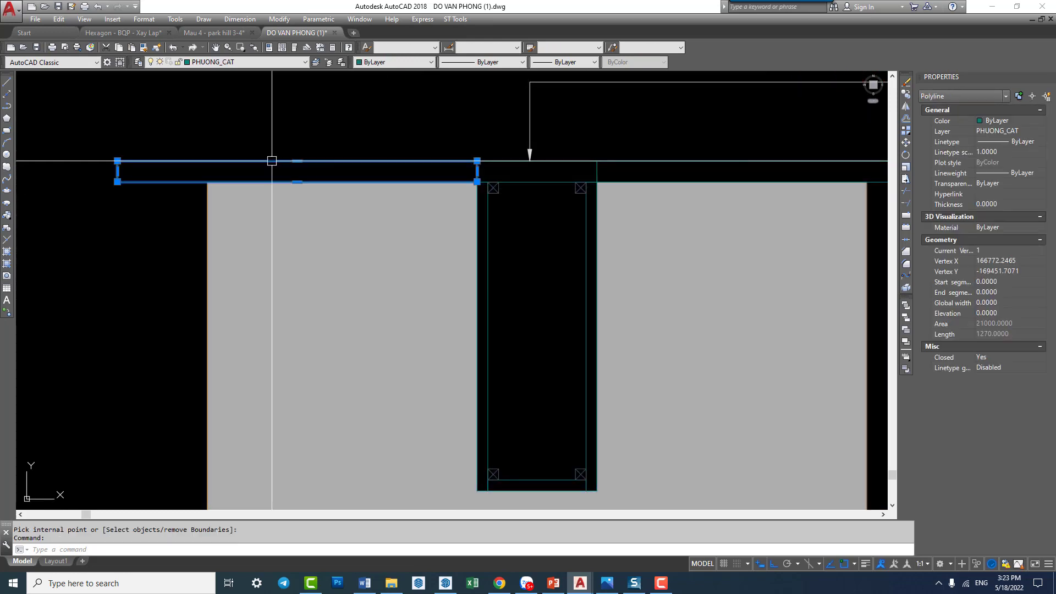
scroll(286, 181, "down", 6)
key("Escape")
scroll(427, 229, "down", 1)
scroll(472, 248, "down", 3)
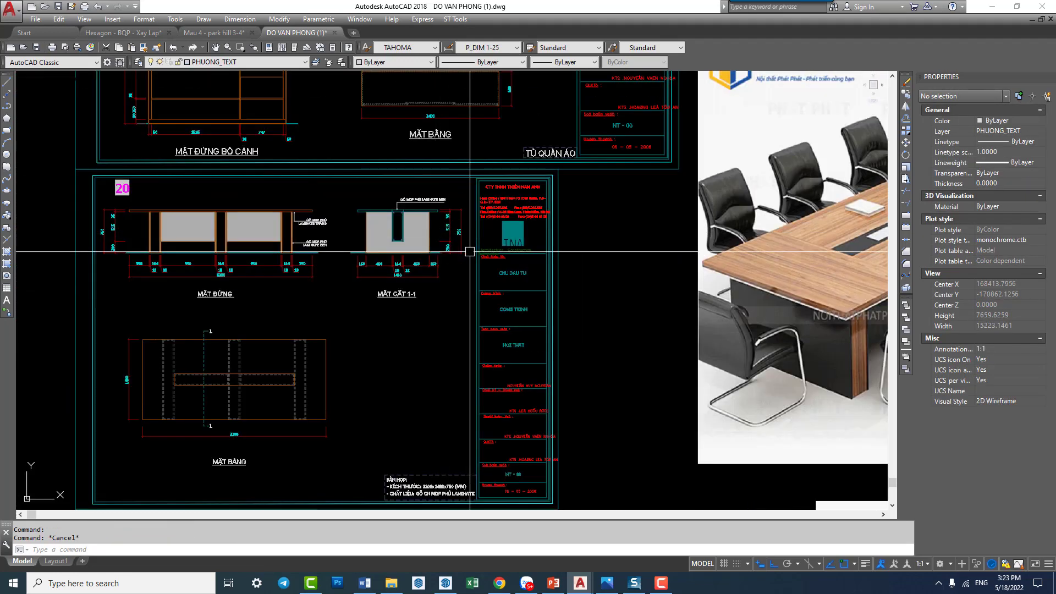
middle_click_drag(472, 248, 220, 182)
scroll(615, 272, "up", 1)
scroll(616, 272, "up", 2)
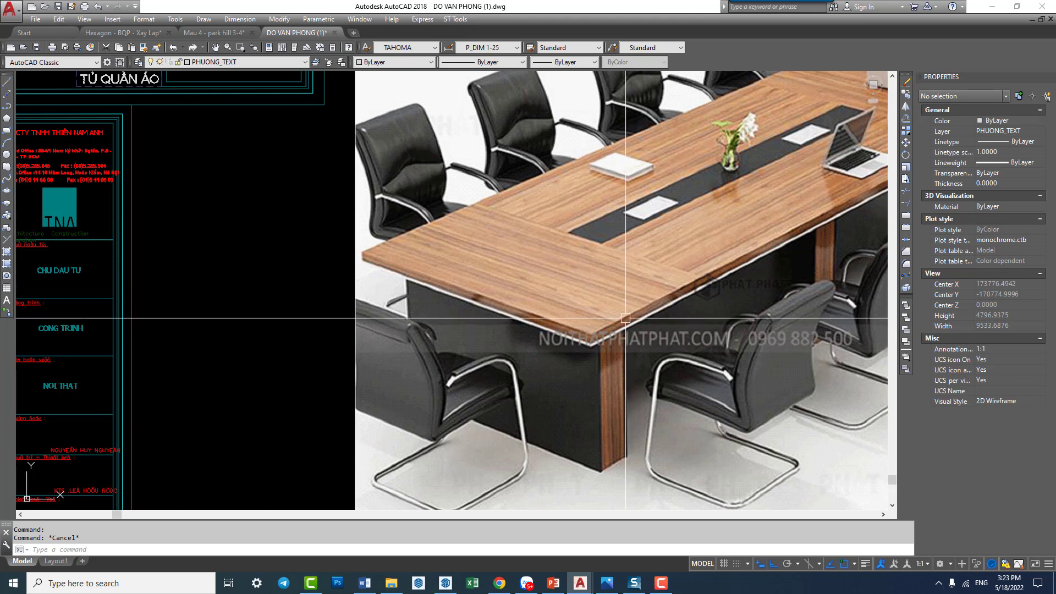
scroll(538, 280, "down", 2)
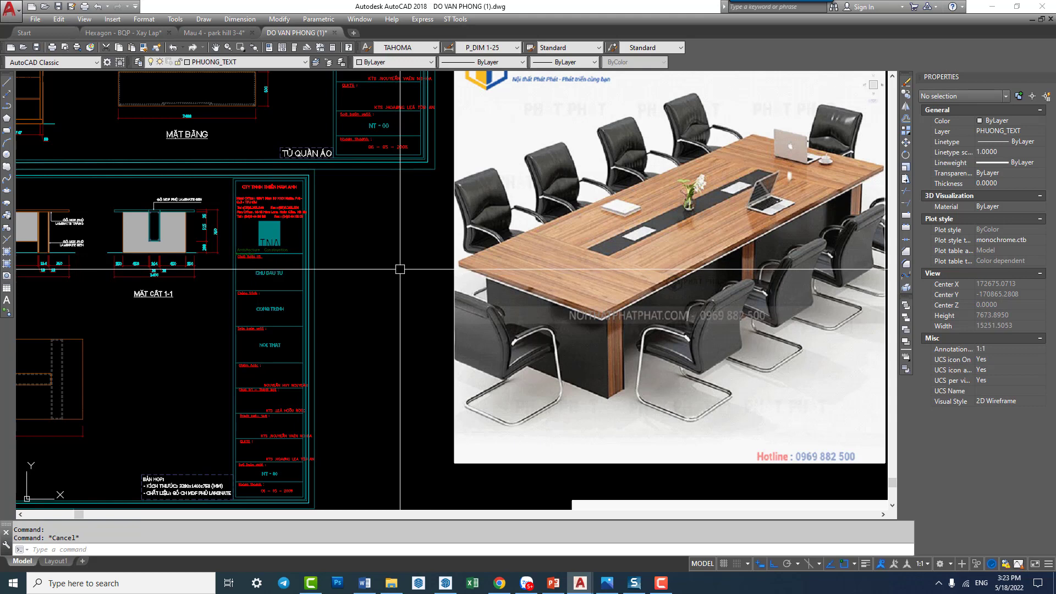
middle_click_drag(413, 259, 680, 313)
scroll(418, 260, "up", 4)
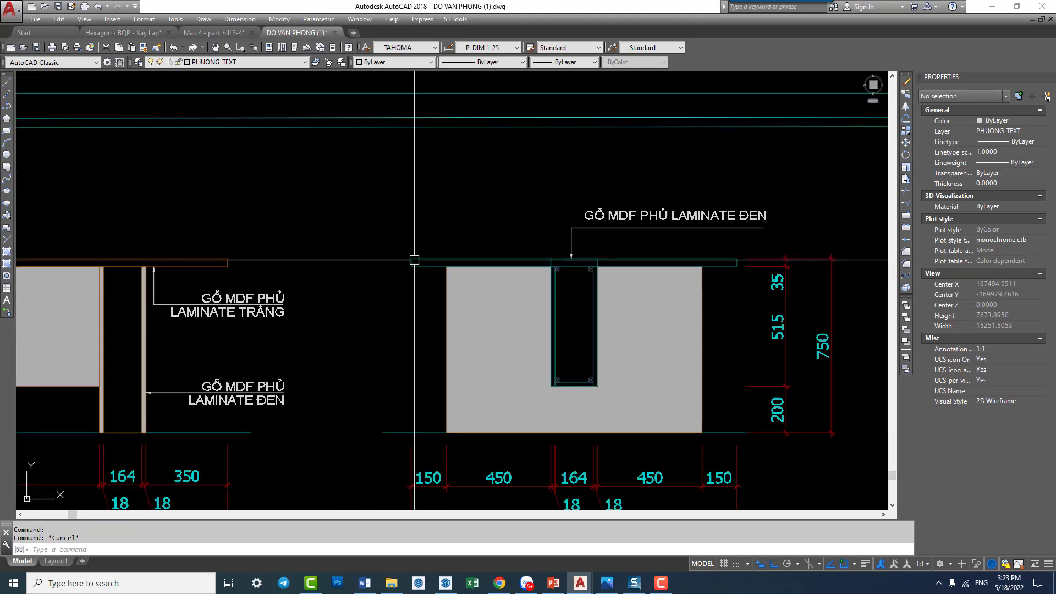
scroll(432, 261, "up", 3)
scroll(416, 272, "down", 2)
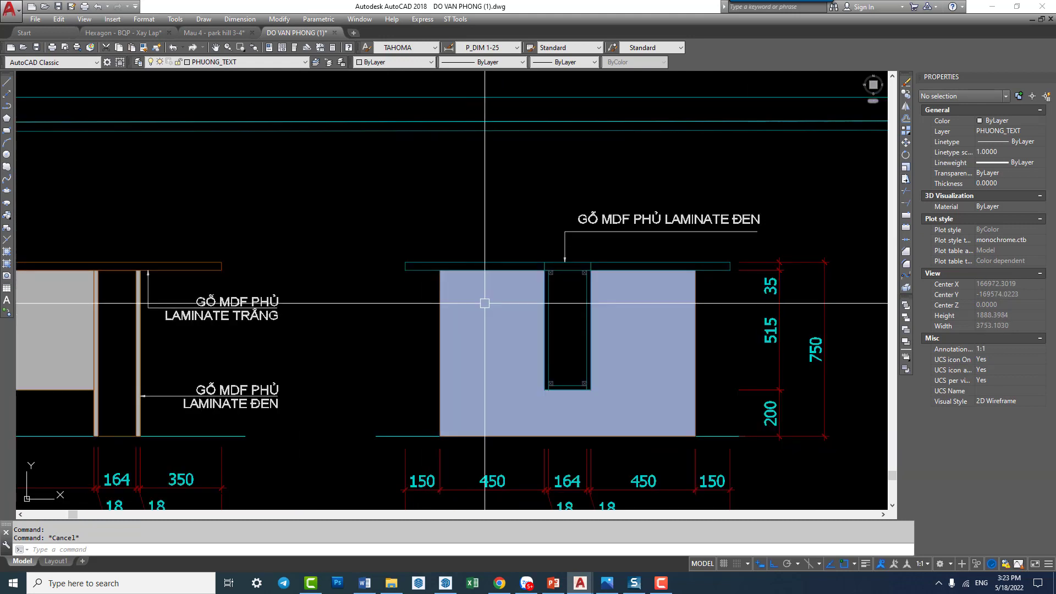
scroll(663, 242, "up", 2)
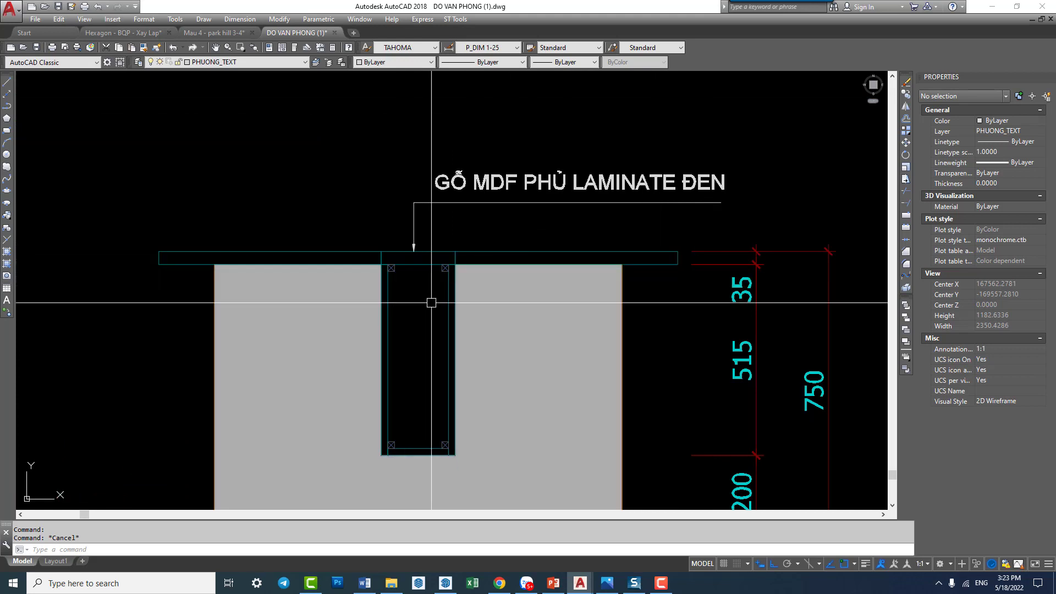
scroll(472, 243, "down", 2)
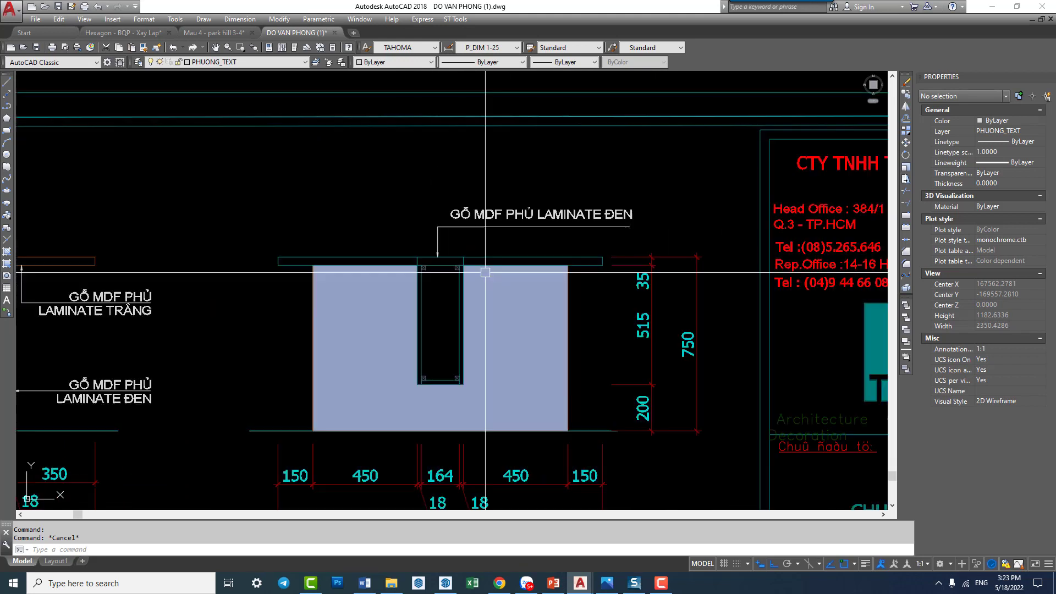
scroll(472, 243, "down", 2)
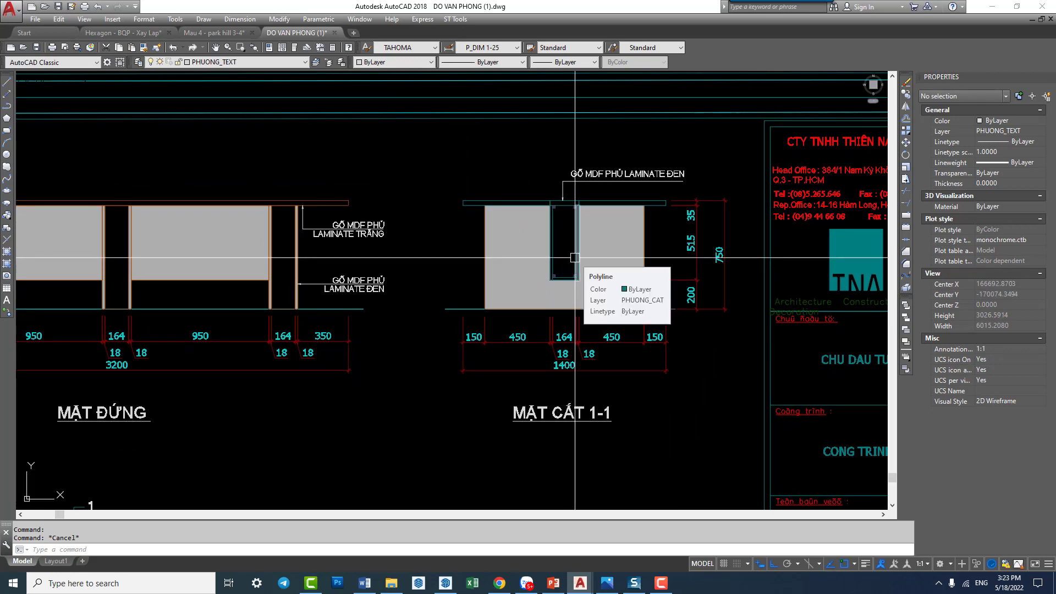
middle_click_drag(40, 236, 399, 242)
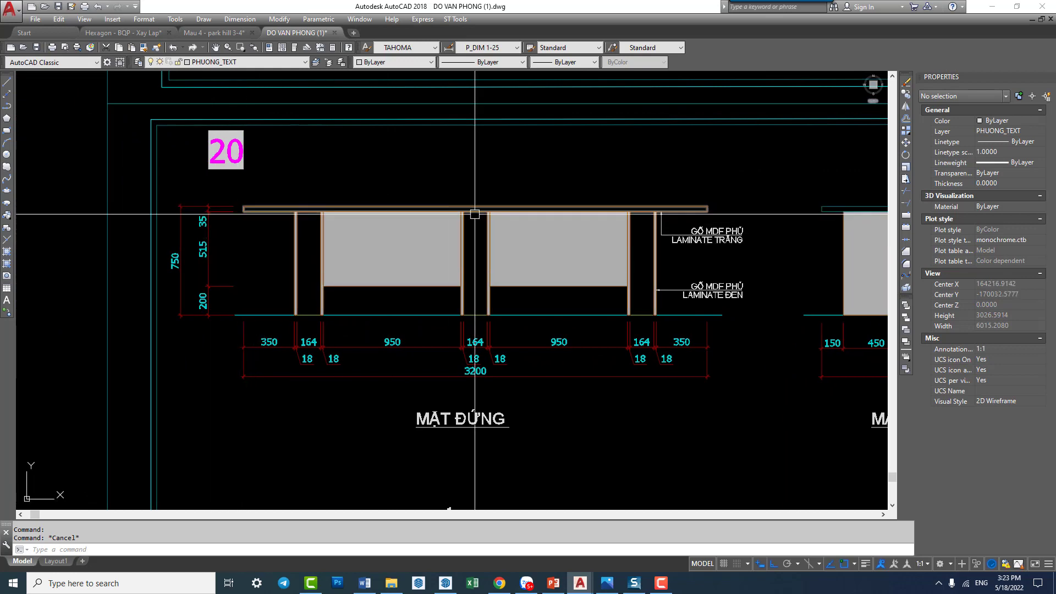
mouse_move(623, 302)
middle_mouse_down()
mouse_move(250, 311)
mouse_move(563, 319)
middle_mouse_up()
scroll(638, 198, "up", 3)
Step: Draw a thin rectangle under the right end of the MẶT ĐỨNG table top
left_click(627, 222)
left_click(626, 199)
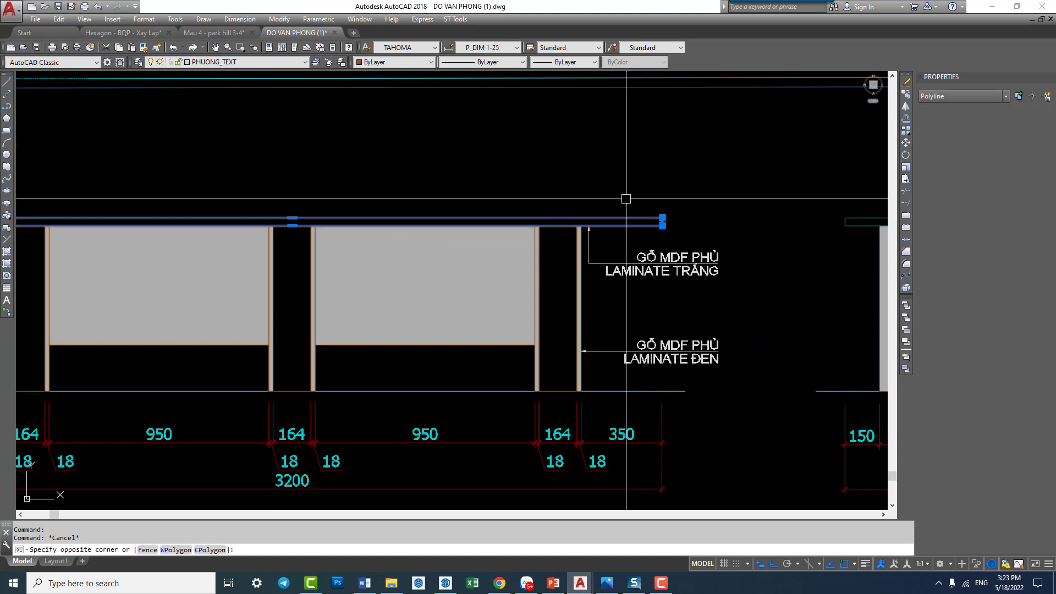
scroll(664, 229, "up", 2)
key("Escape")
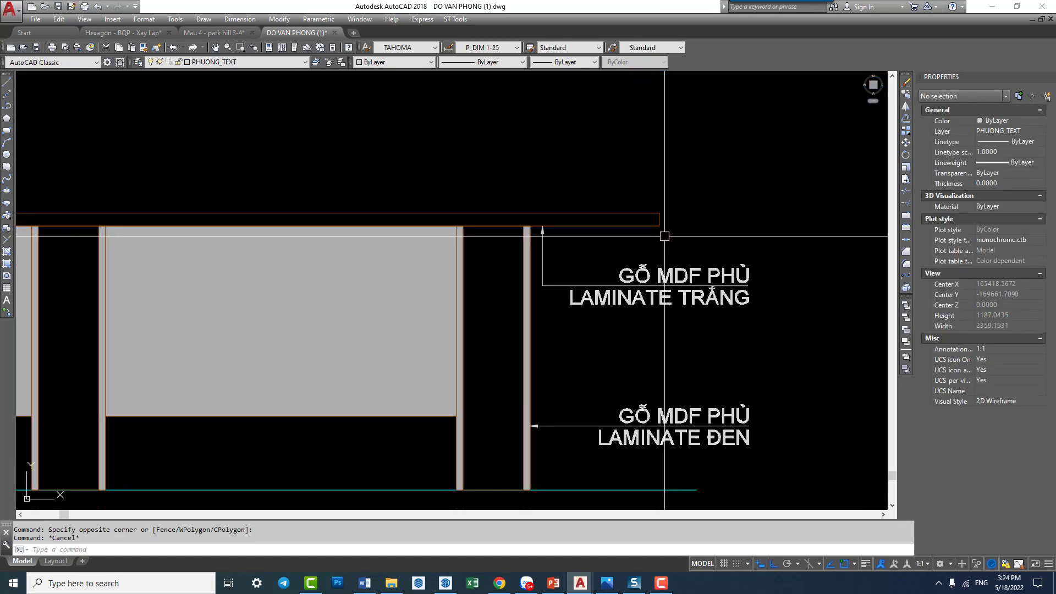
scroll(605, 247, "down", 1)
type("r4")
key("Return")
scroll(570, 252, "up", 5)
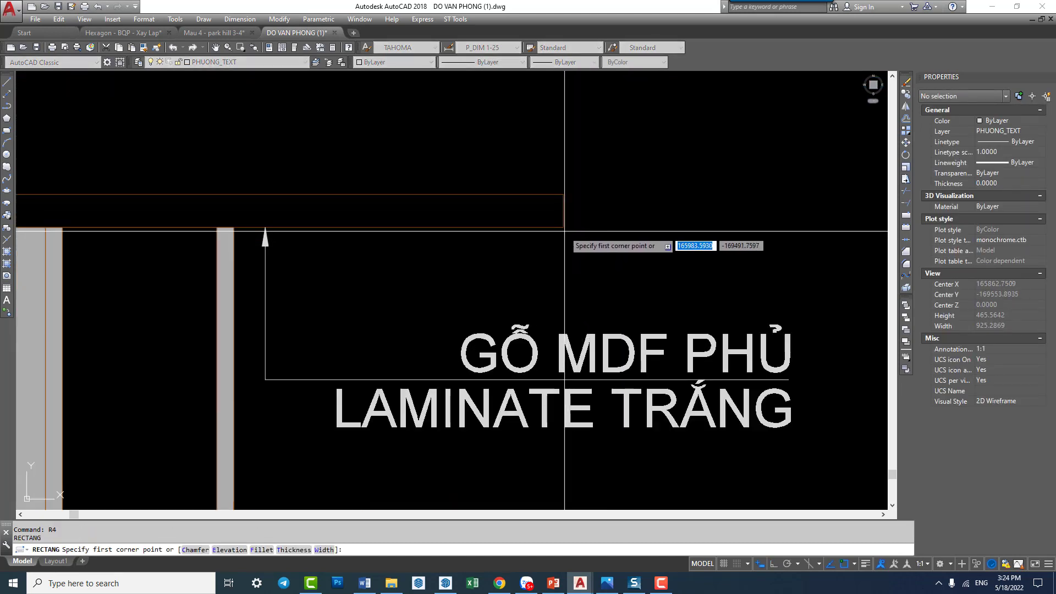
left_click(564, 228)
left_click(462, 242)
scroll(473, 253, "down", 5)
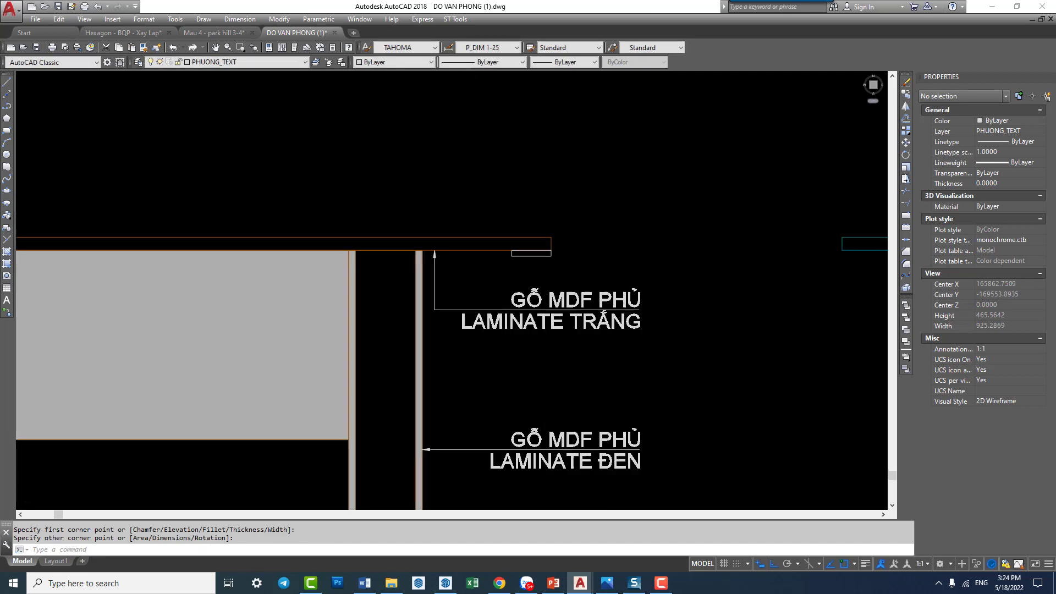
scroll(495, 275, "down", 1)
scroll(509, 286, "down", 5)
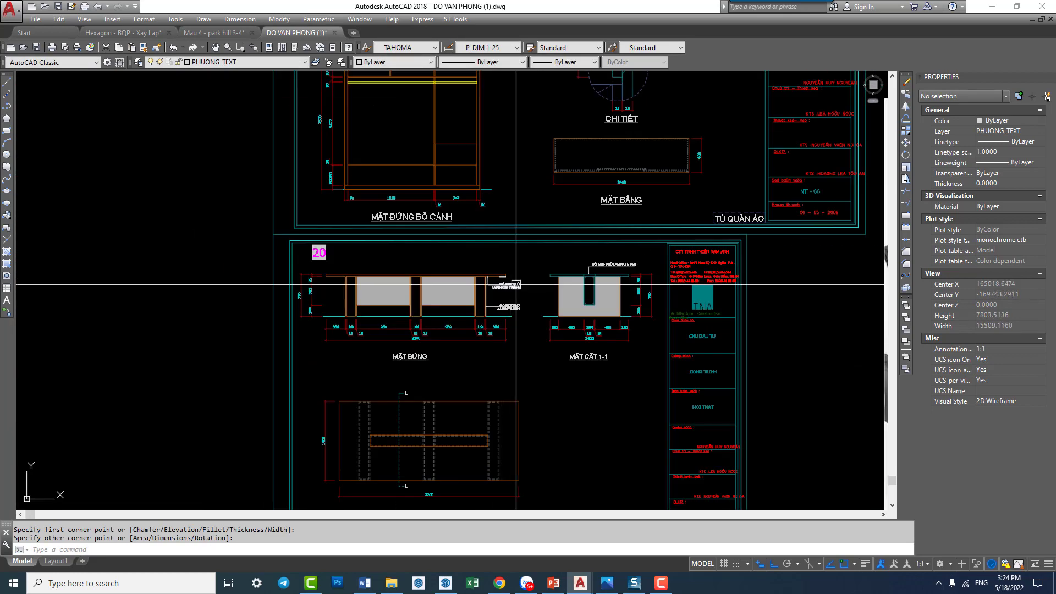
scroll(509, 287, "up", 5)
Step: Copy the small rectangle to the left end of the table top
type("co")
key("Return")
scroll(484, 264, "up", 2)
left_click(473, 264)
key("Return")
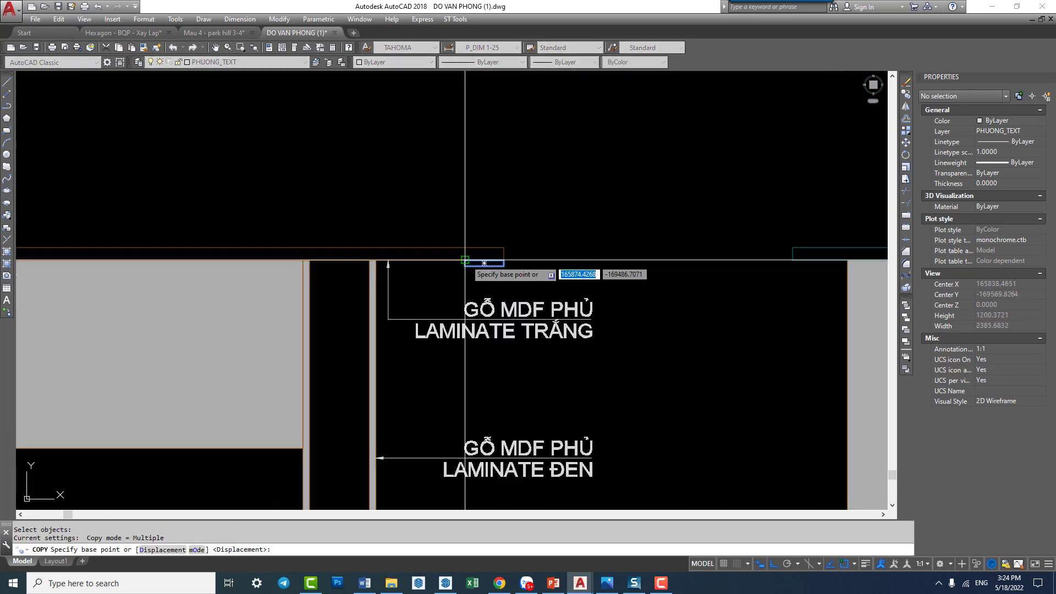
left_click(466, 263)
scroll(474, 259, "down", 3)
scroll(220, 275, "up", 4)
left_click(265, 295)
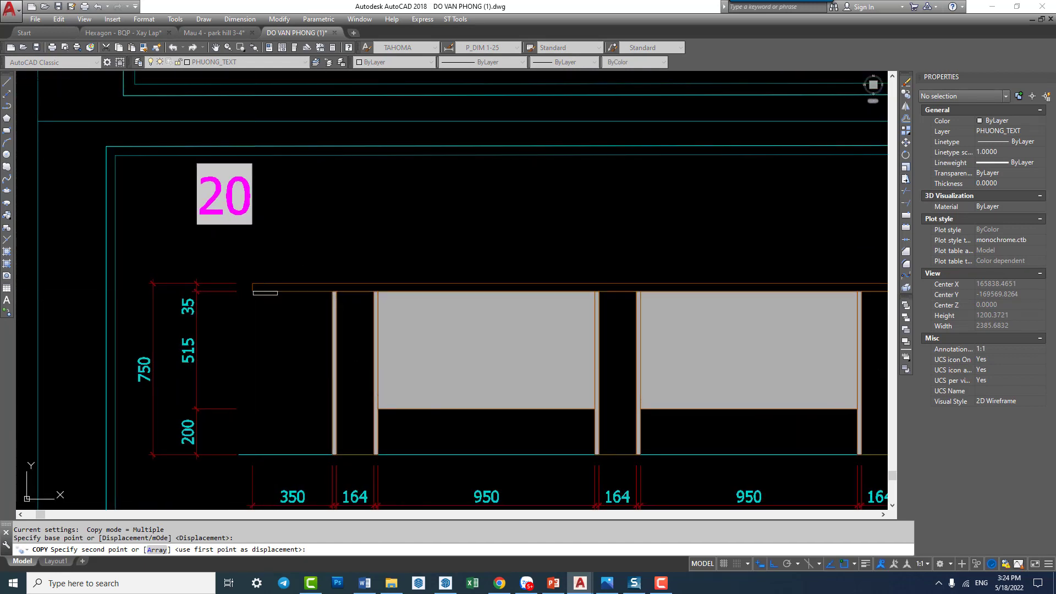
key("Escape")
scroll(265, 297, "down", 4)
middle_click_drag(754, 321, 259, 322)
scroll(259, 321, "up", 3)
scroll(783, 342, "up", 3)
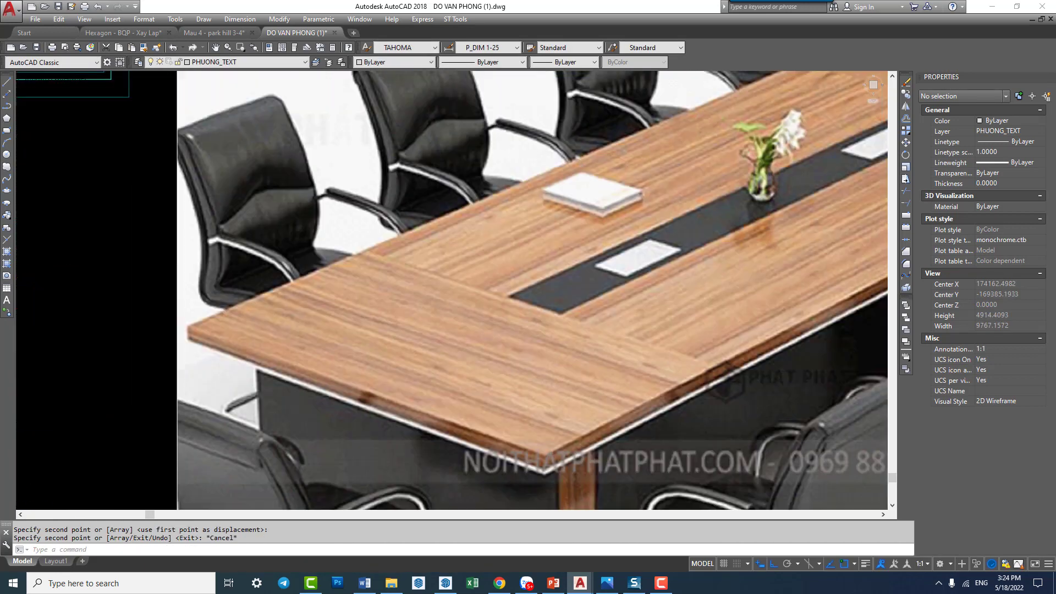
scroll(783, 342, "up", 2)
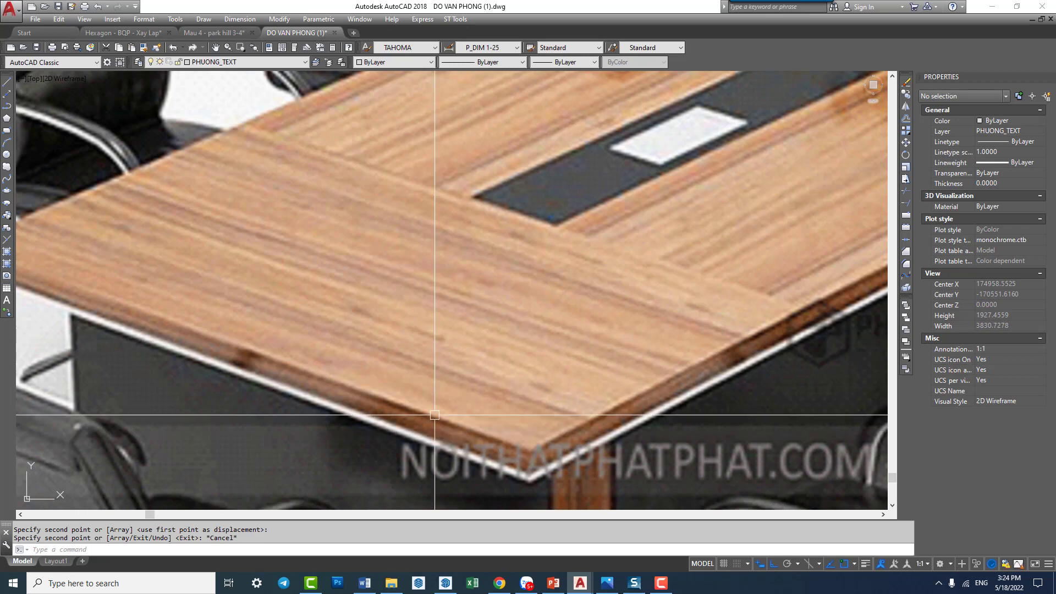
scroll(678, 280, "down", 4)
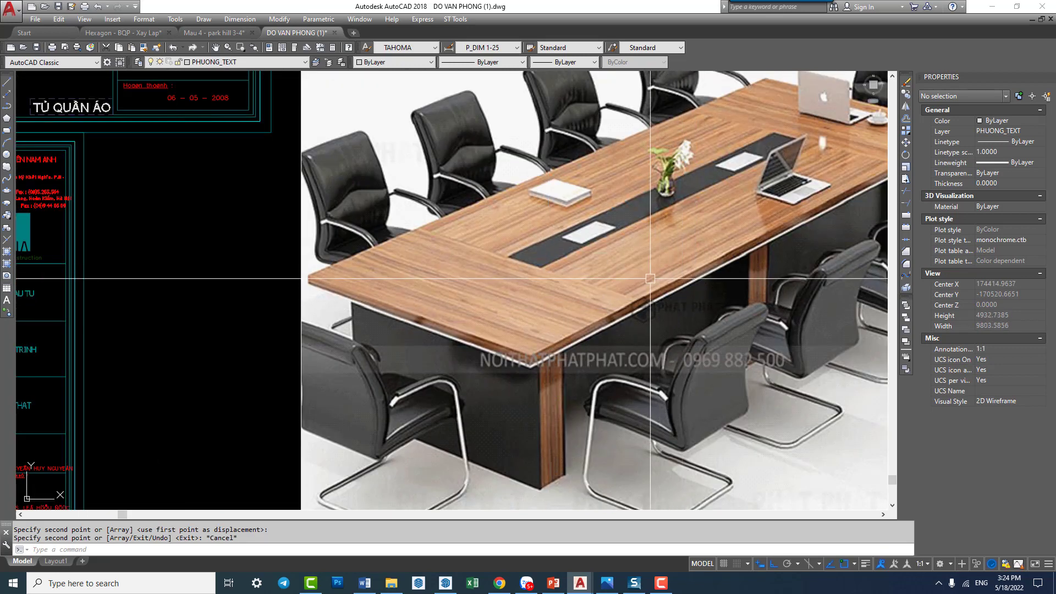
middle_click_drag(644, 272, 606, 285)
scroll(608, 285, "down", 2)
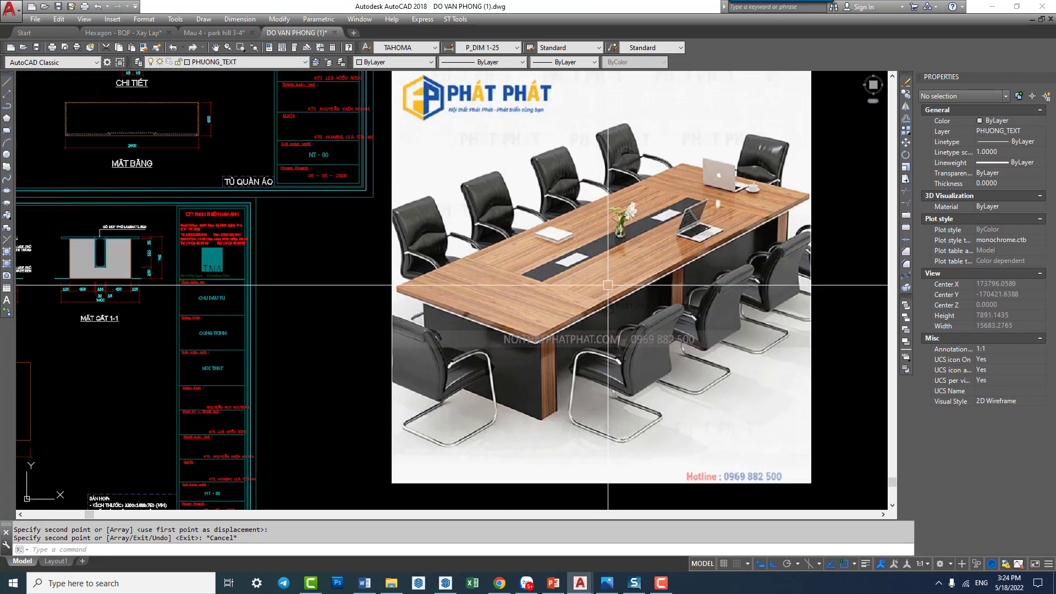
scroll(597, 256, "up", 2)
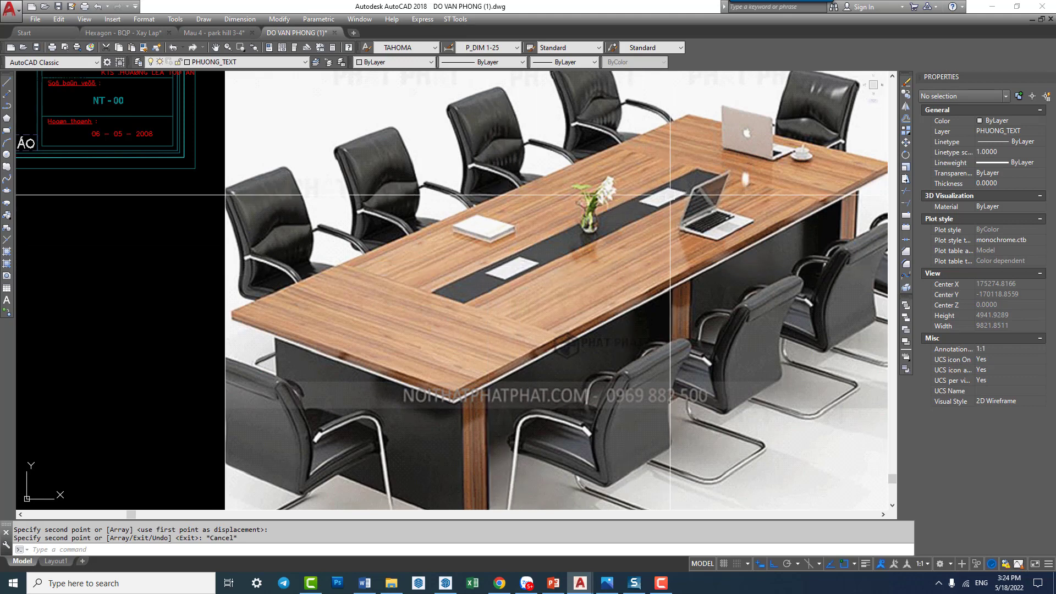
scroll(666, 196, "down", 6)
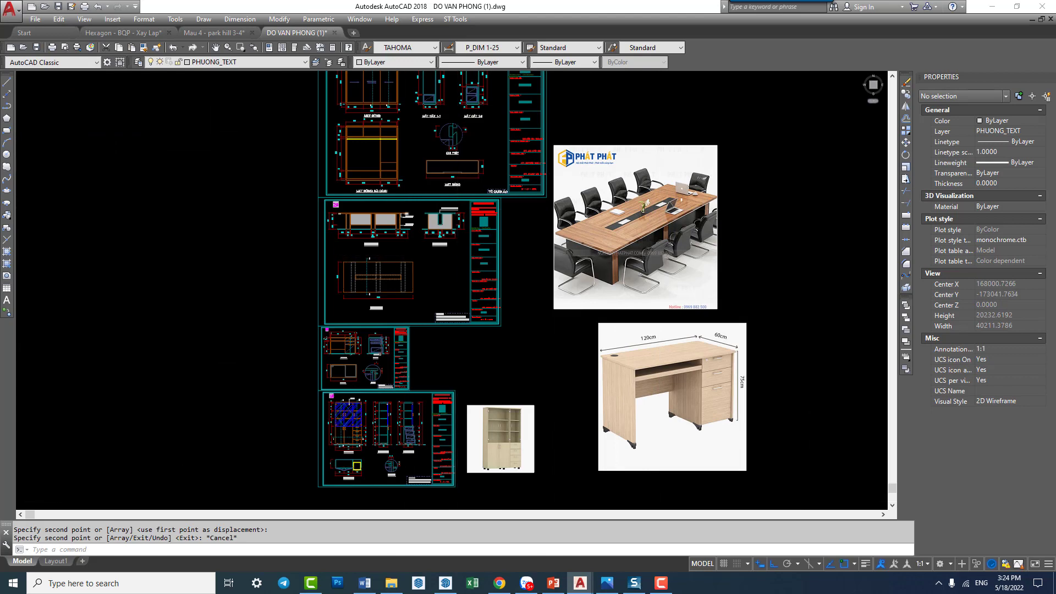
scroll(368, 220, "up", 7)
scroll(503, 215, "down", 4)
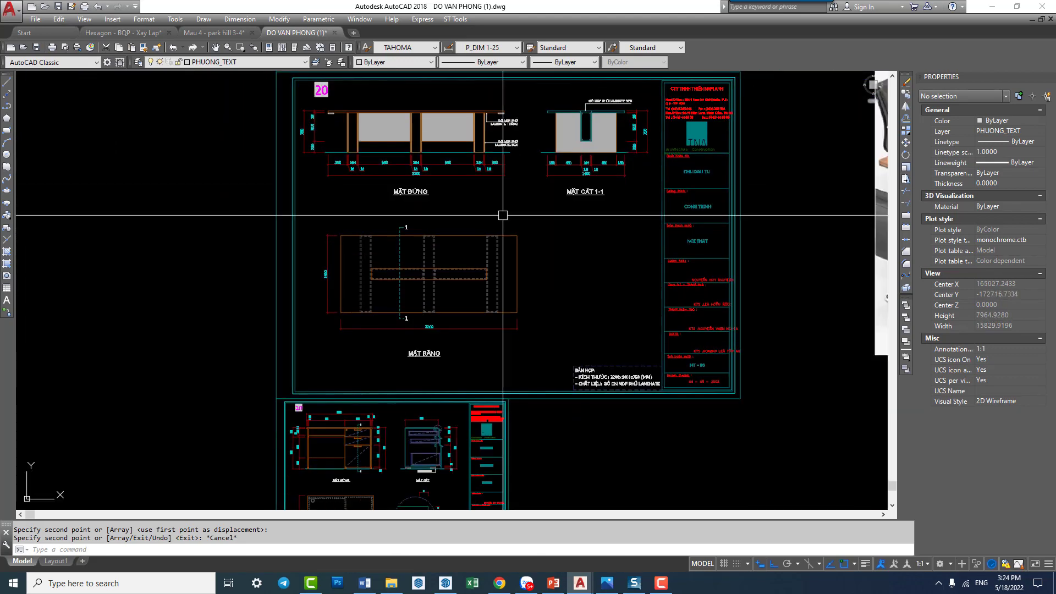
scroll(412, 269, "up", 4)
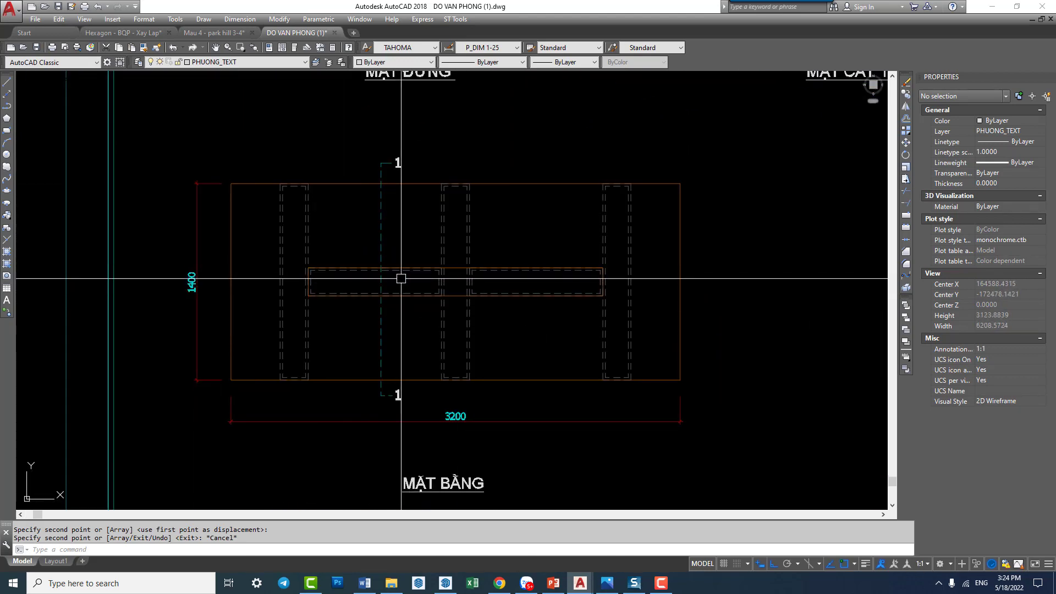
scroll(523, 316, "down", 2)
middle_click_drag(529, 318, 512, 320)
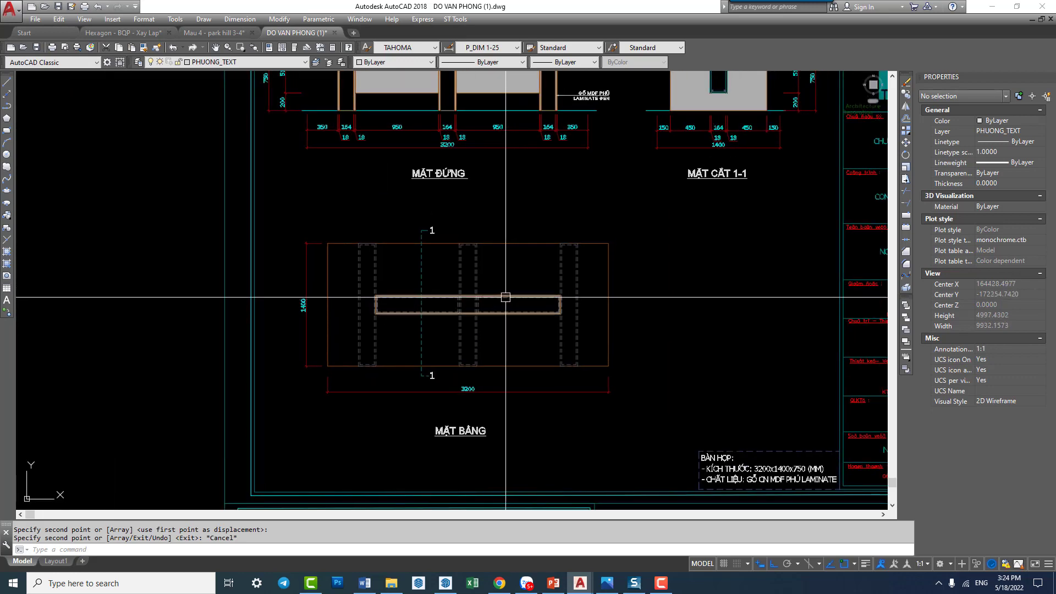
scroll(505, 297, "down", 2)
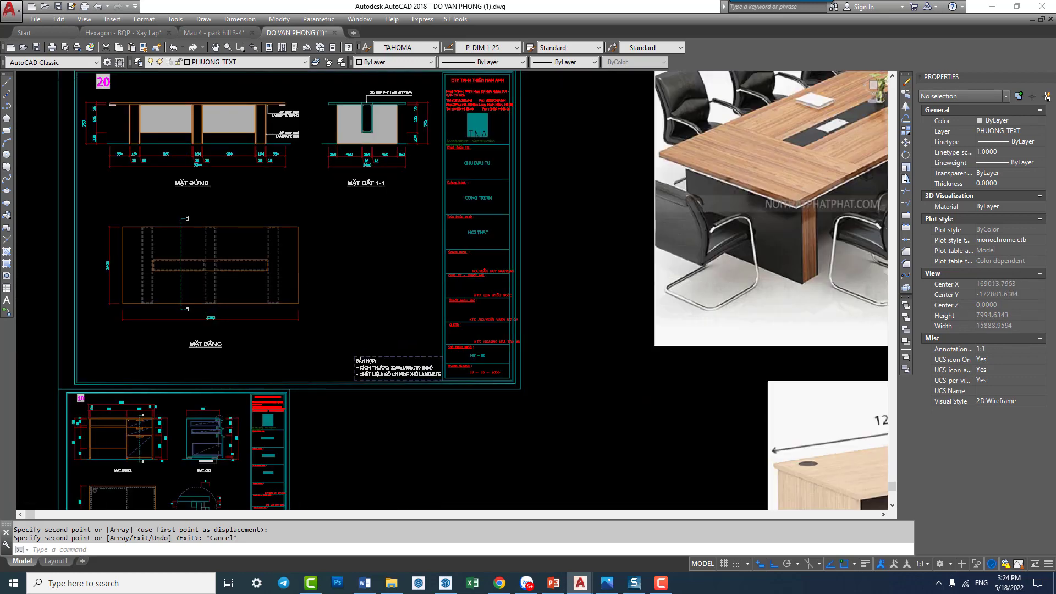
scroll(488, 280, "down", 3)
scroll(572, 235, "up", 3)
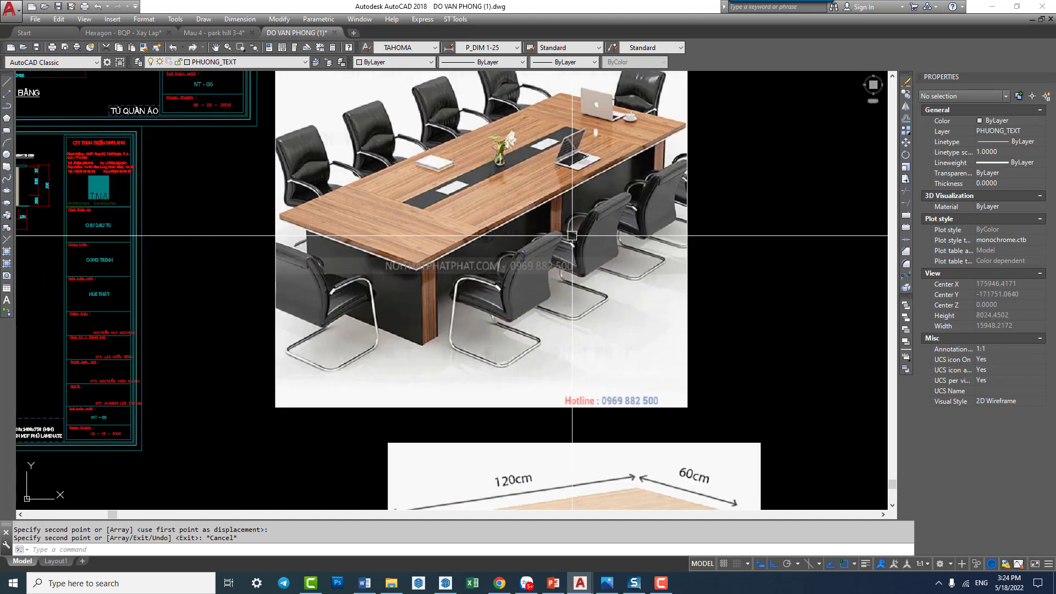
scroll(573, 236, "down", 4)
mouse_move(481, 286)
middle_mouse_down()
mouse_move(572, 285)
mouse_move(566, 394)
middle_mouse_up()
middle_click_drag(566, 297, 632, 378)
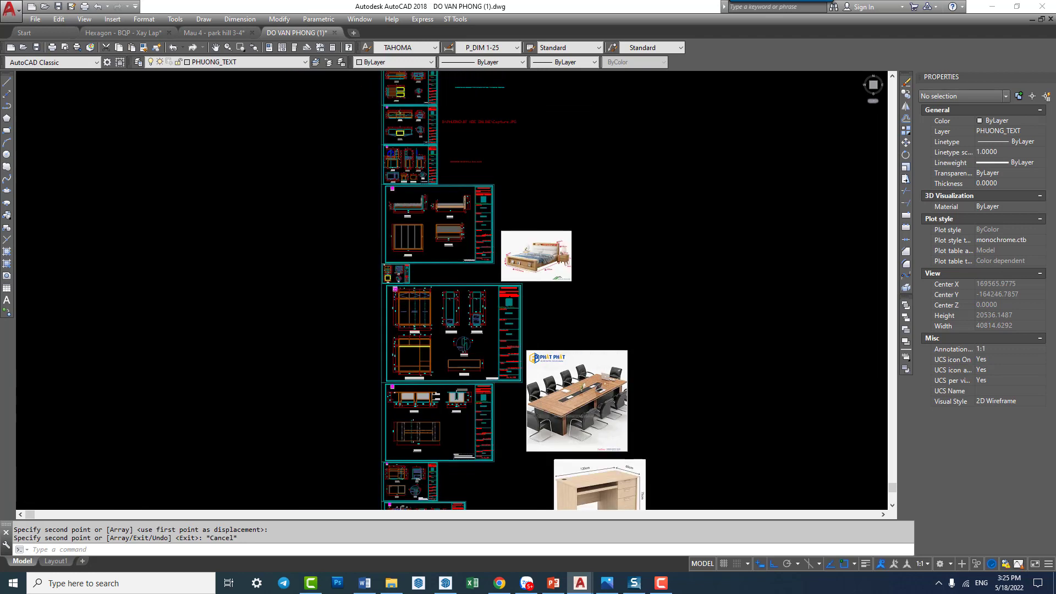
scroll(504, 390, "up", 2)
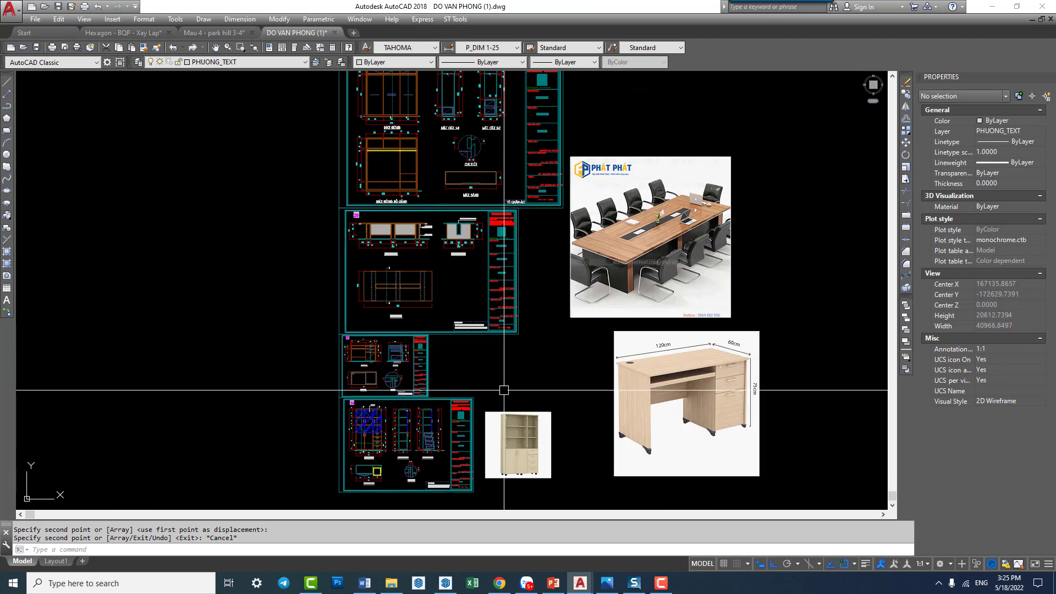
middle_click_drag(504, 390, 509, 359)
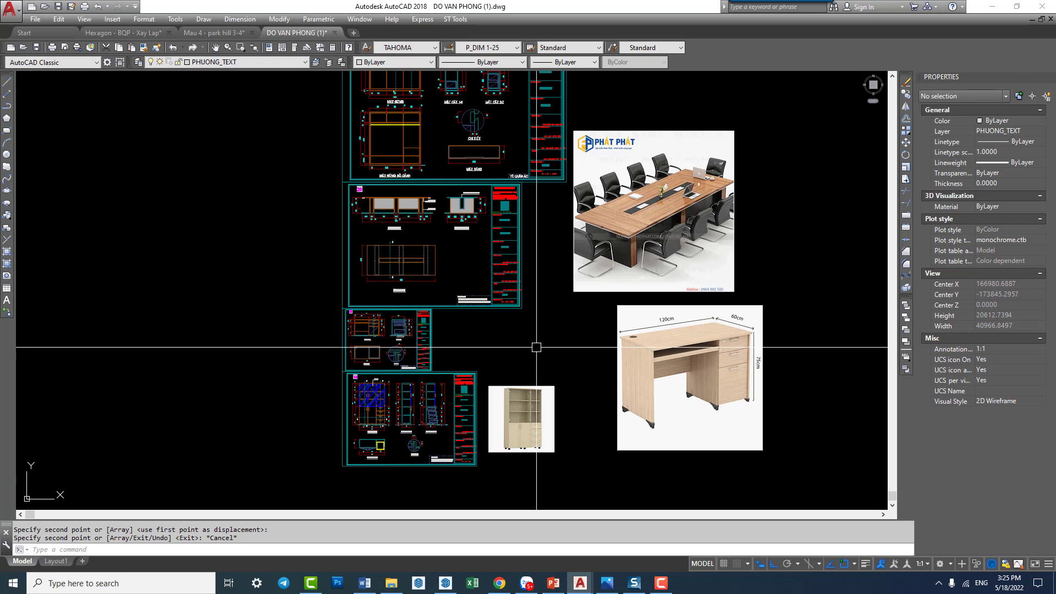
middle_click_drag(537, 346, 535, 350)
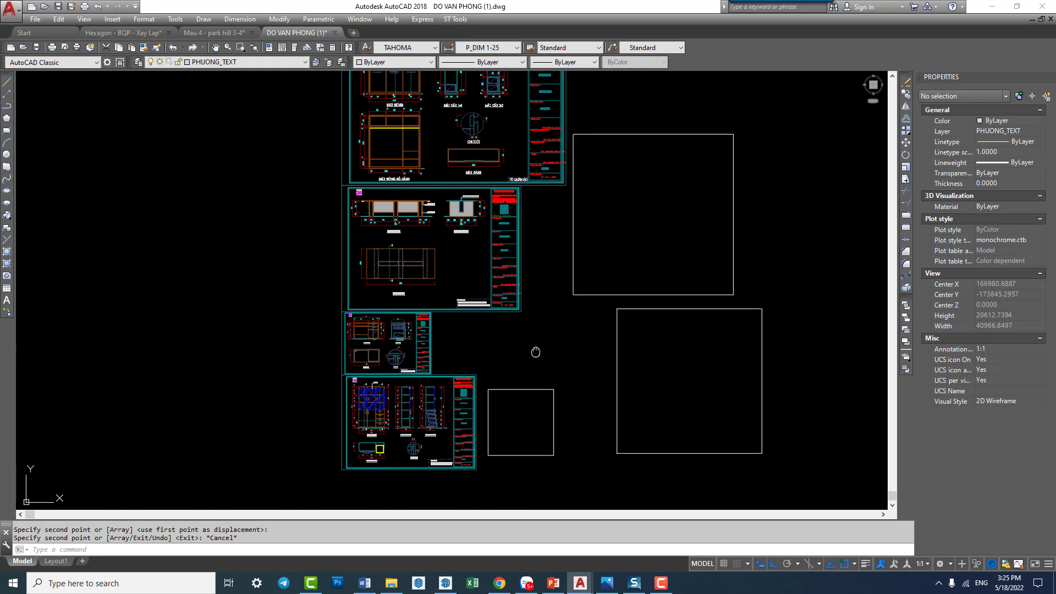